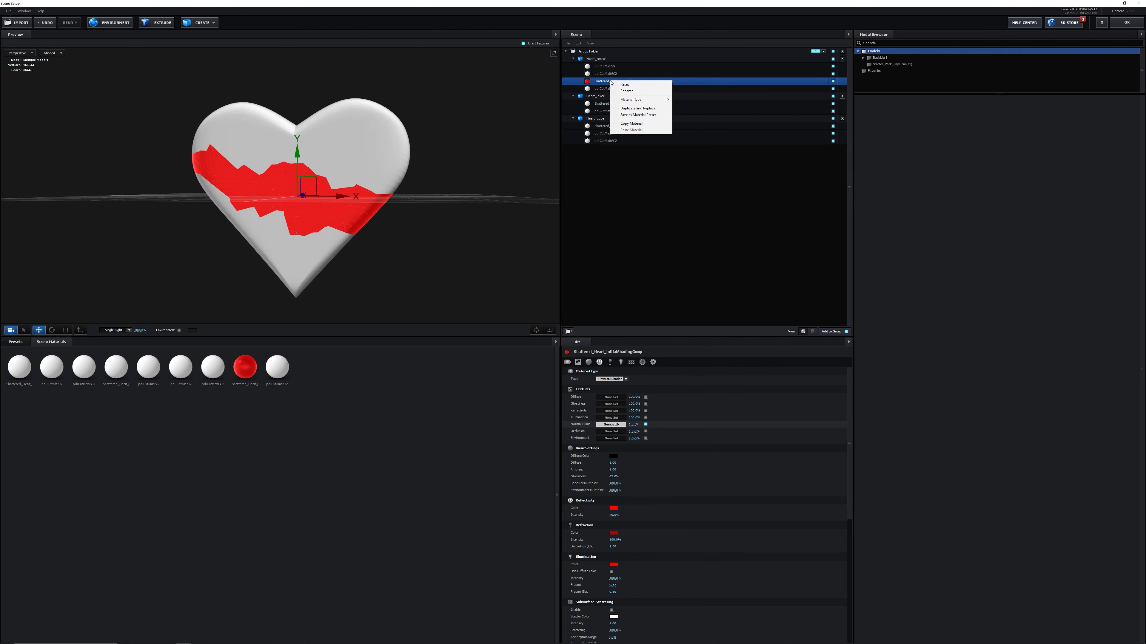
- Copy the red material from heart_center and paste it onto the outer shading-group materials of heart_lower and heart_upper
click(622, 124)
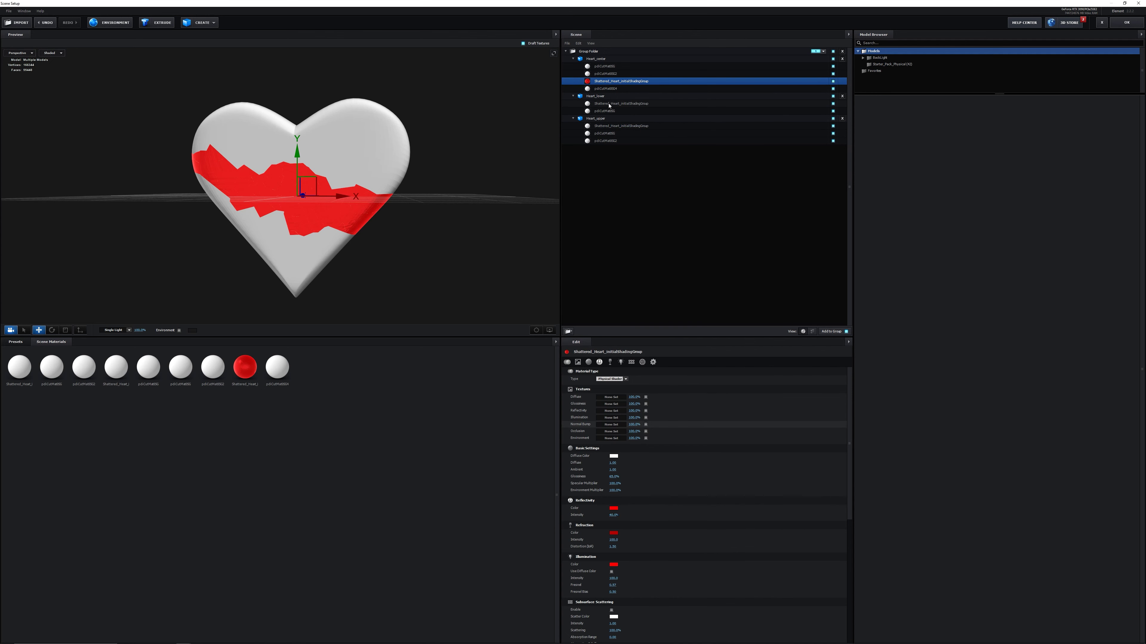
right_click(609, 103)
click(618, 130)
right_click(618, 128)
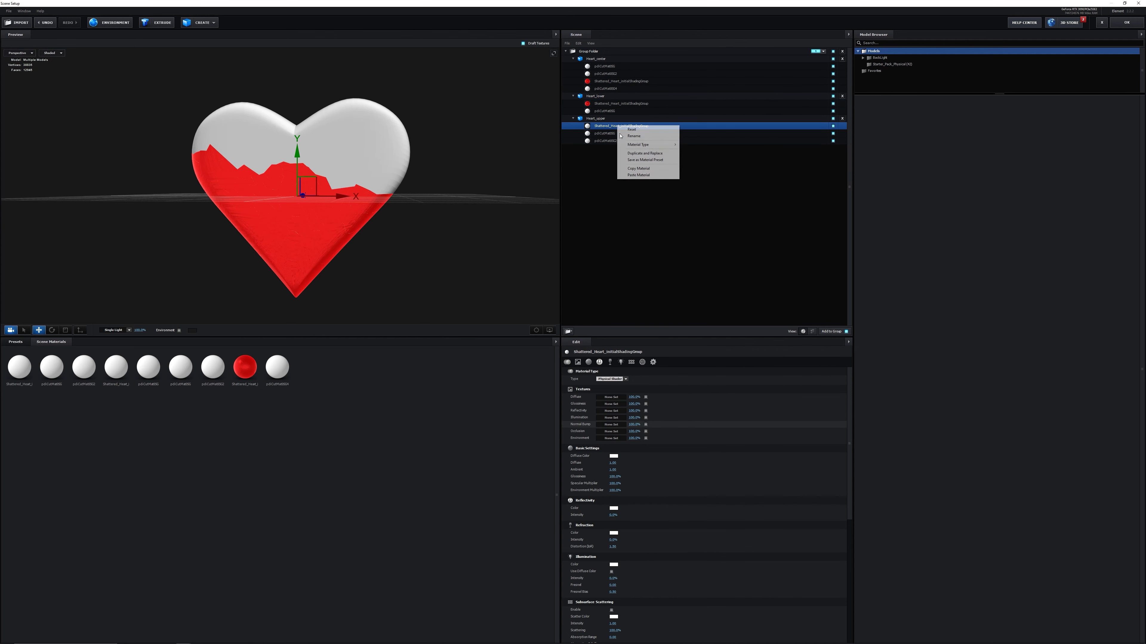
click(632, 173)
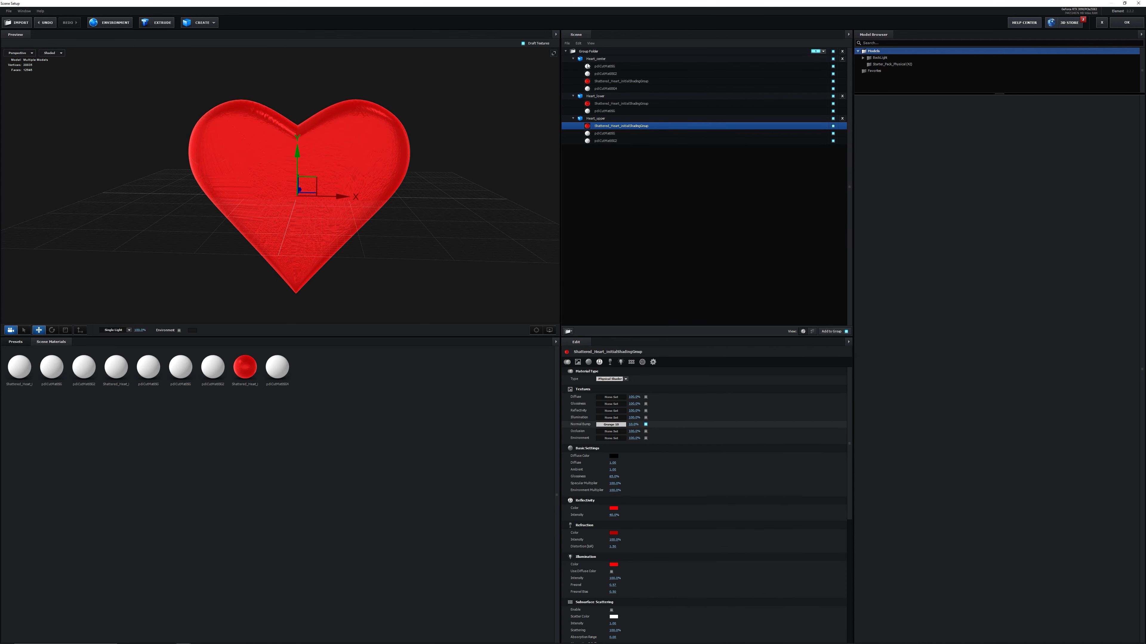
- Set heart_center's texture mapping to Box and increase its UV repeat for a finer surface texture
click(602, 60)
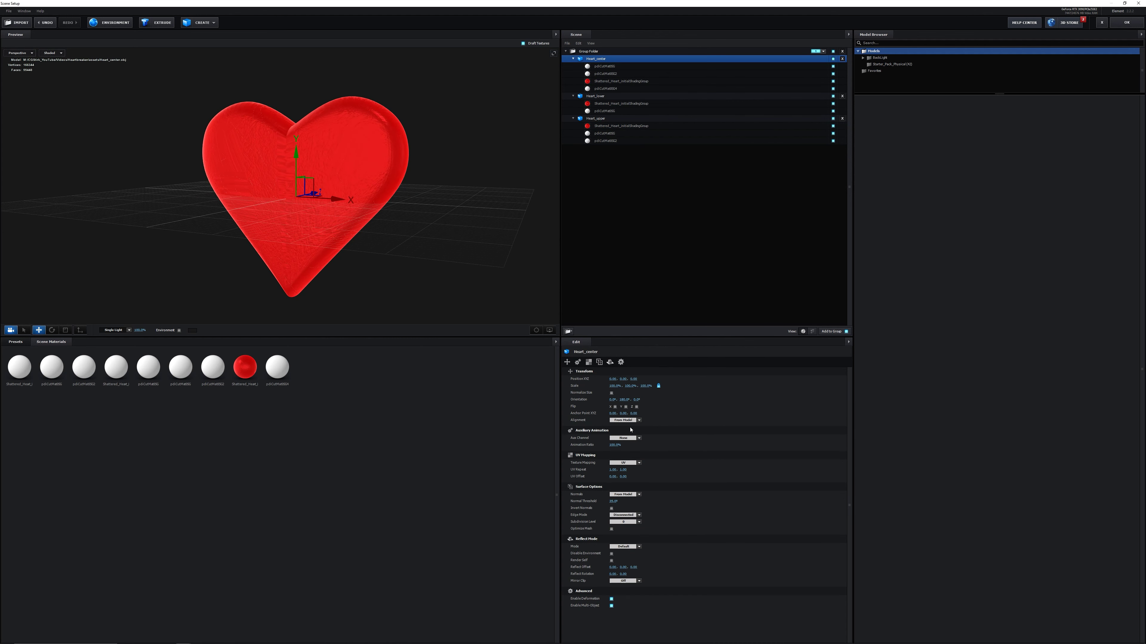
click(630, 463)
click(636, 477)
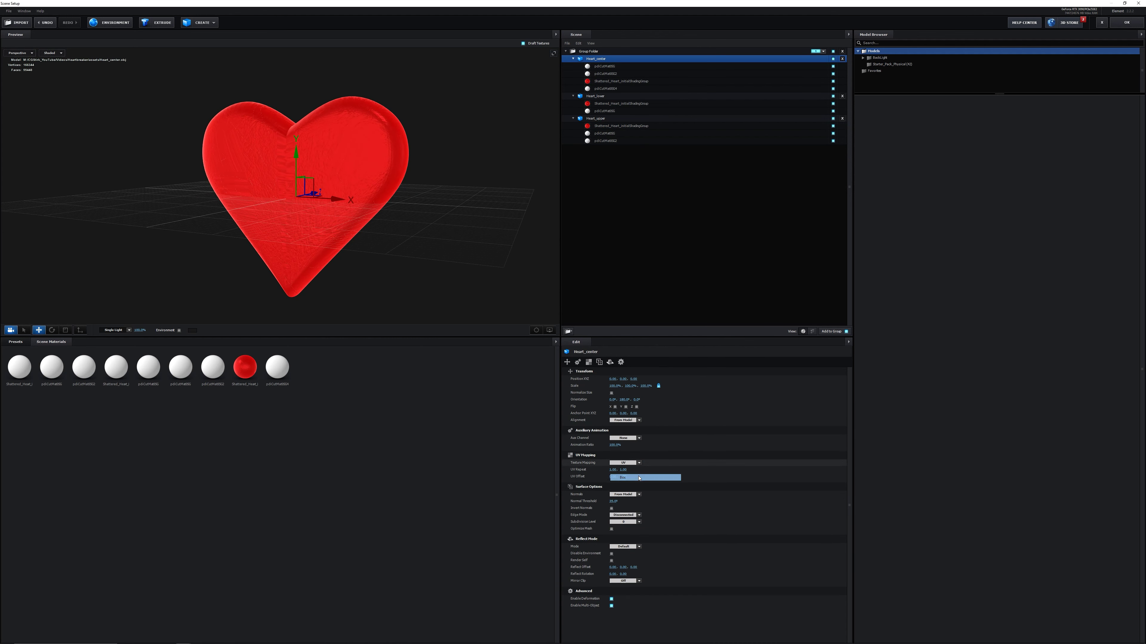
drag(470, 259, 475, 261)
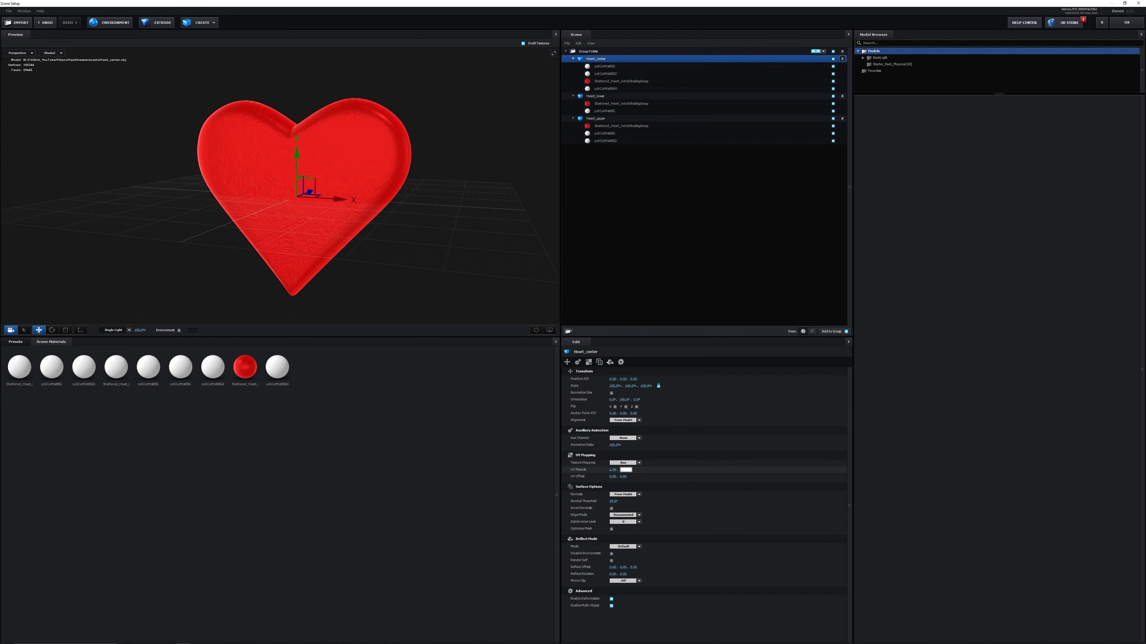
- Set the texture mapping of heart_lower and heart_upper to Box and increase the UV repeat on both models
click(595, 96)
click(629, 463)
click(635, 477)
click(624, 470)
click(599, 118)
click(629, 463)
click(635, 477)
click(625, 470)
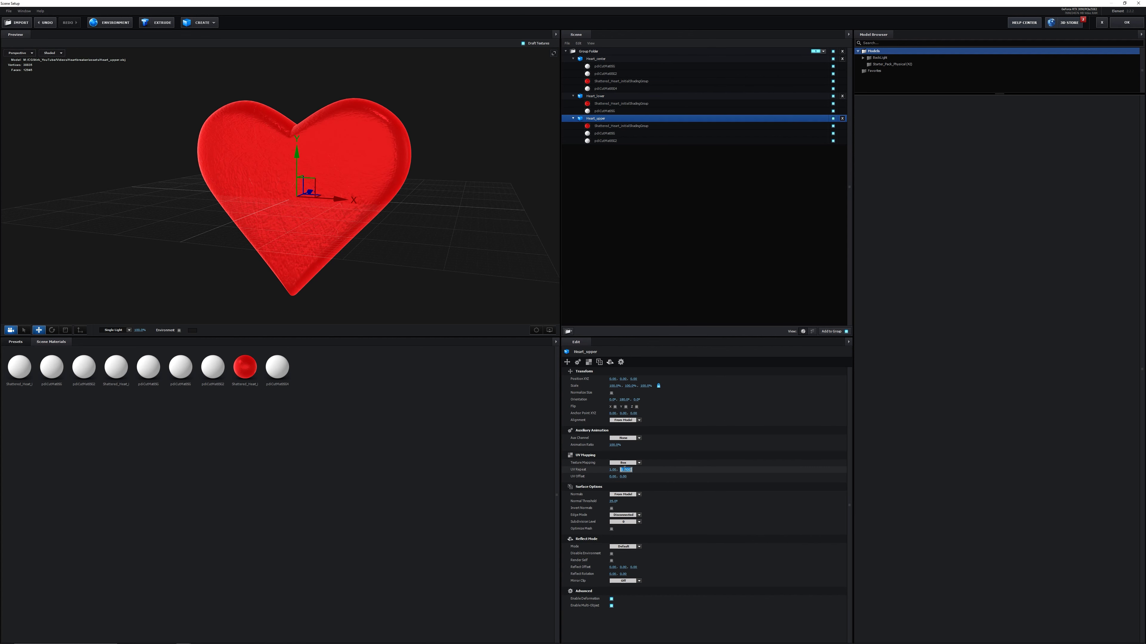
- Lower the illumination intensity of heart_center's red outer material to darken the heart's surface
drag(401, 217, 383, 157)
click(621, 81)
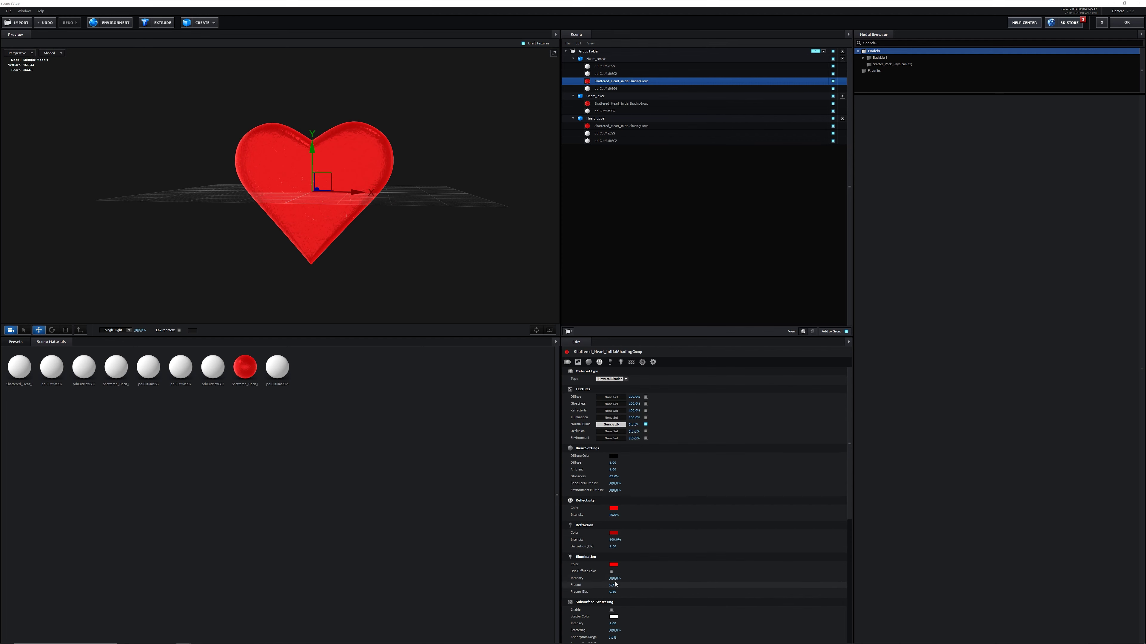
drag(602, 582, 591, 581)
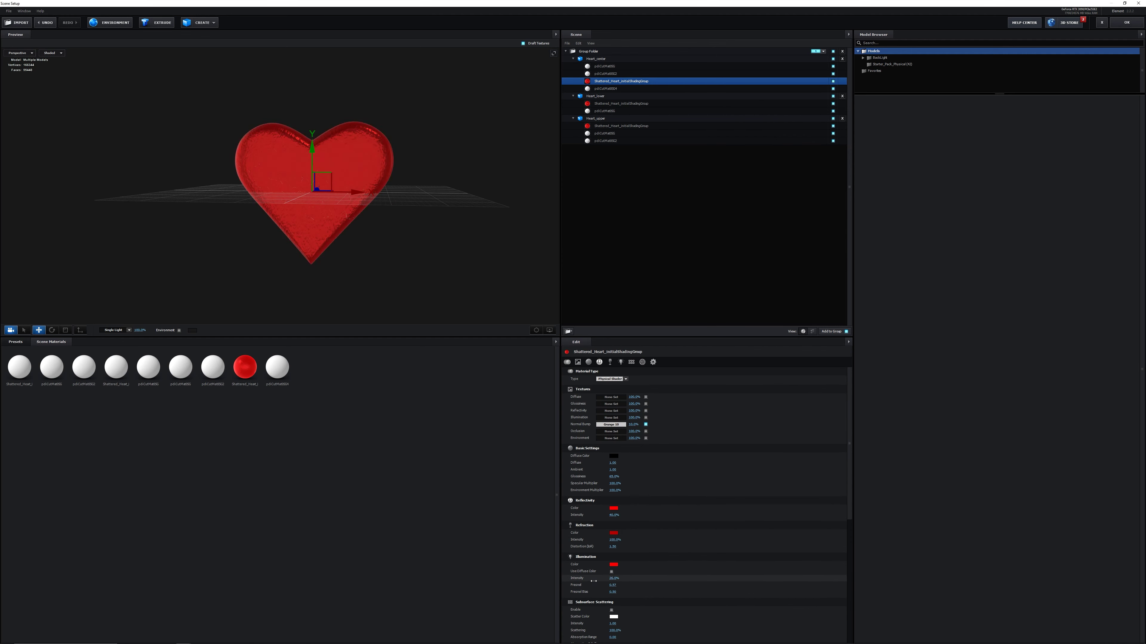
click(619, 578)
drag(467, 294, 453, 244)
scroll(453, 234, up, 2)
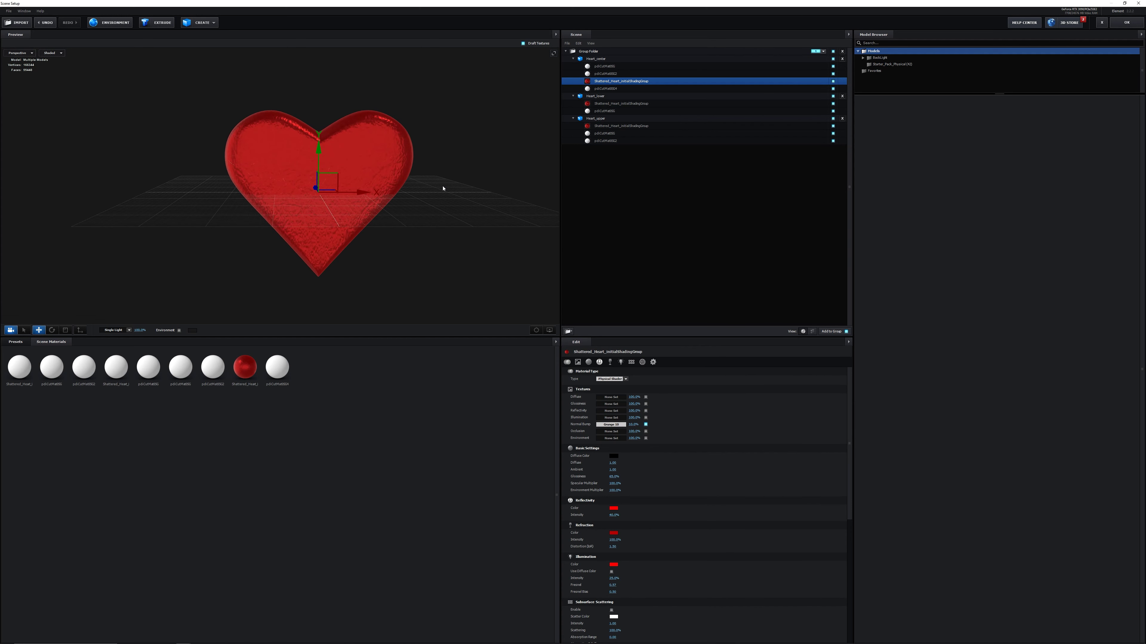
- Hide heart_center's red outer material to expose the fractured inner pieces
click(605, 66)
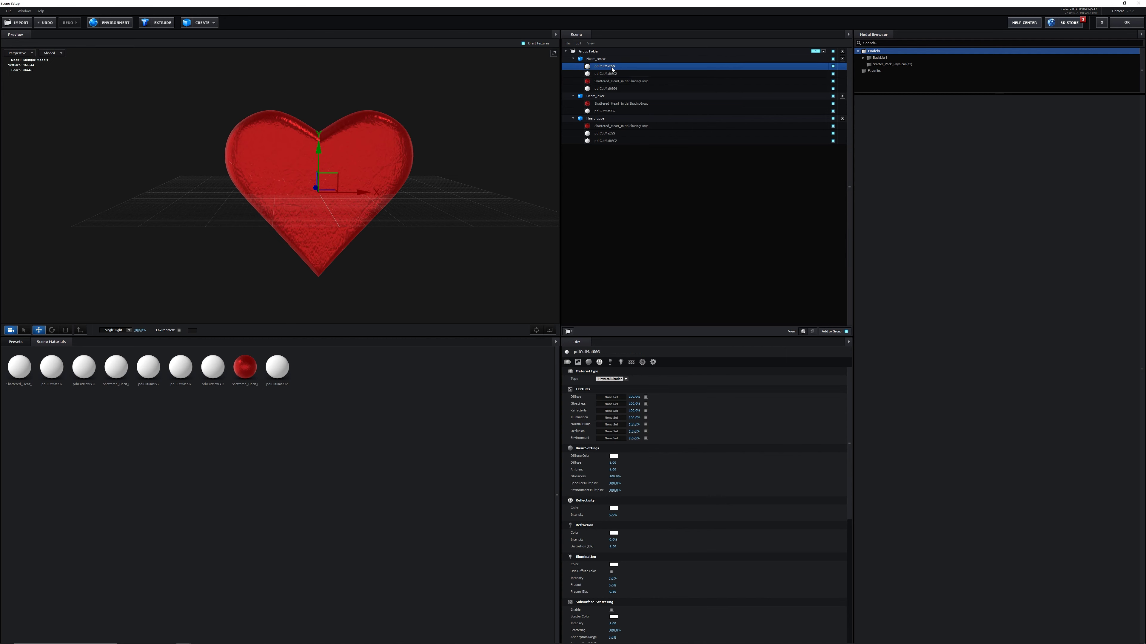
click(643, 82)
scroll(363, 107, up, 5)
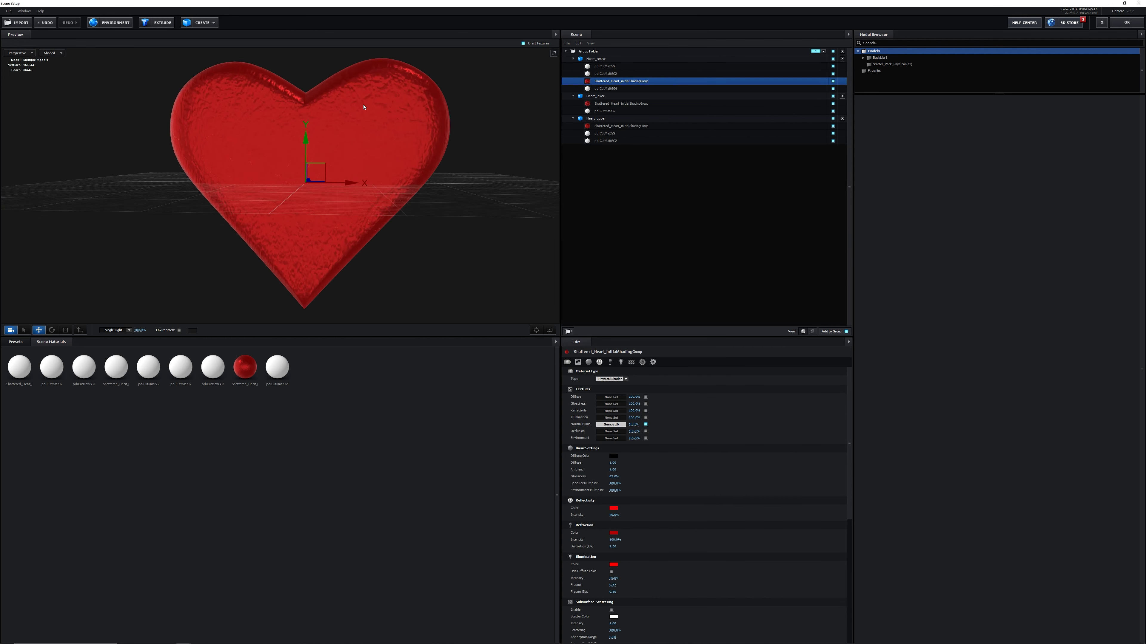
click(833, 82)
drag(354, 106, 317, 154)
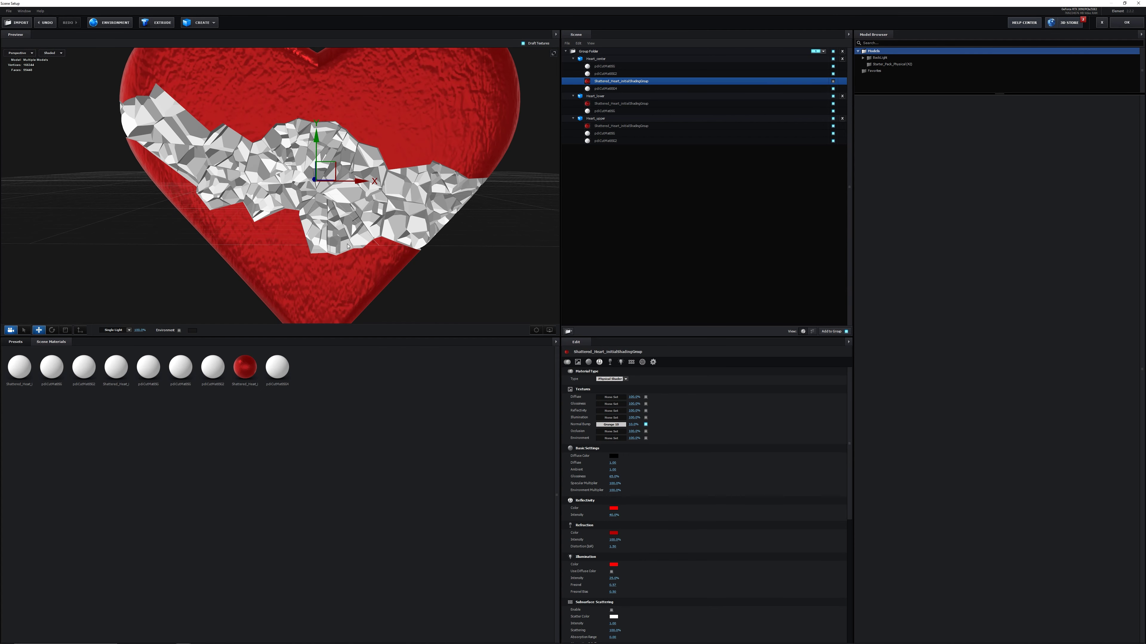
- Load Crystal_normal.jpg as the normal bump of heart_center's first material, with a UV repeat of 4 in both directions
click(608, 67)
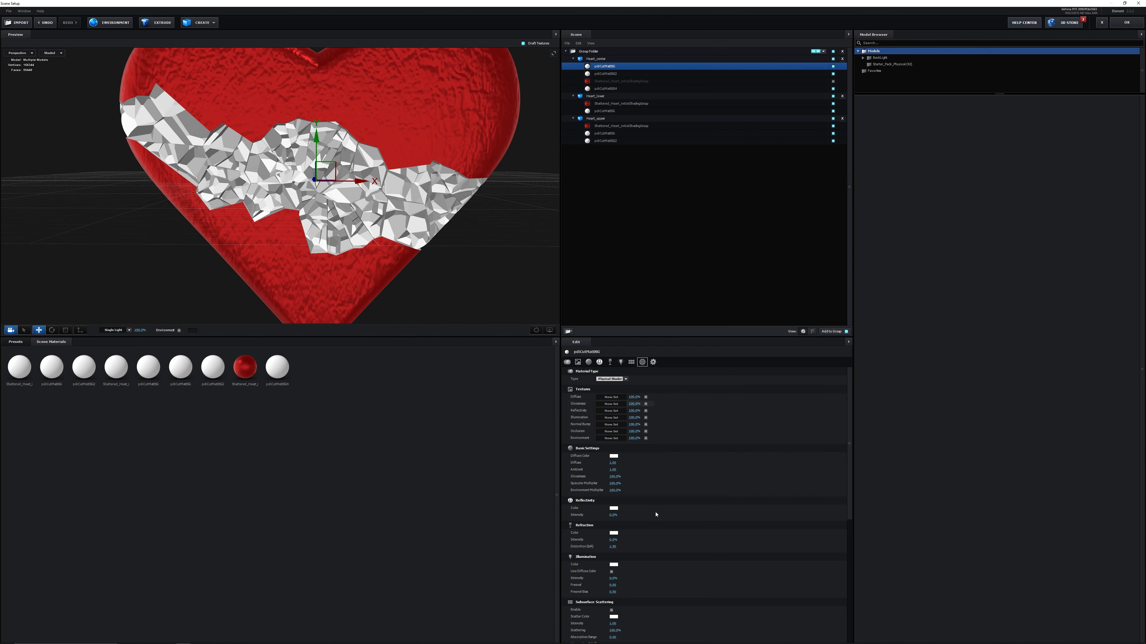
click(618, 424)
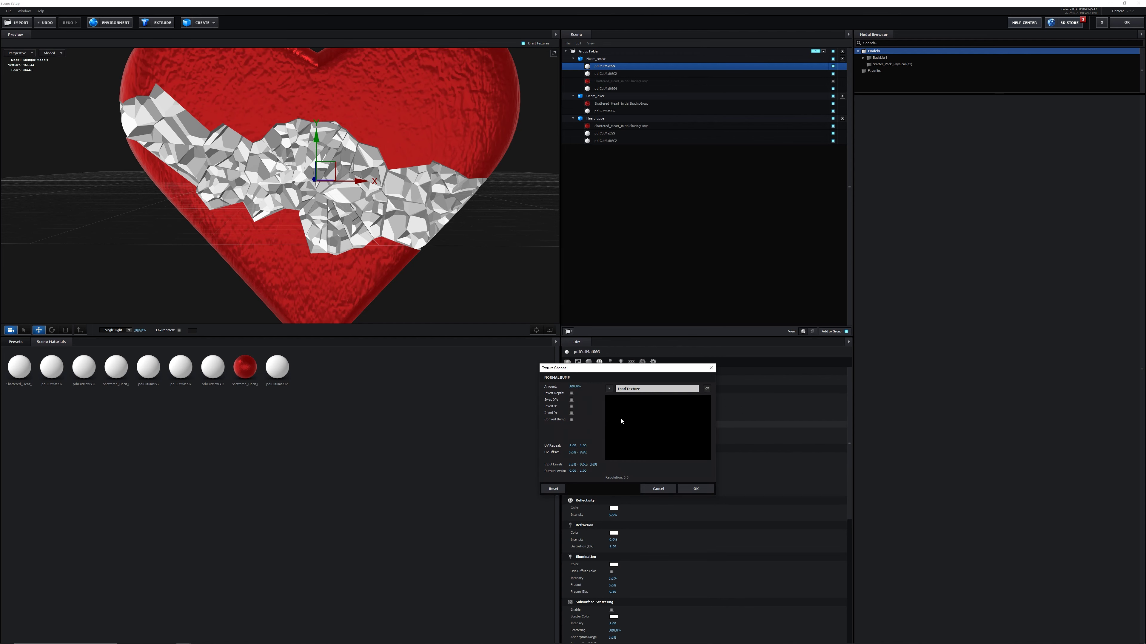
click(637, 388)
double_click(505, 280)
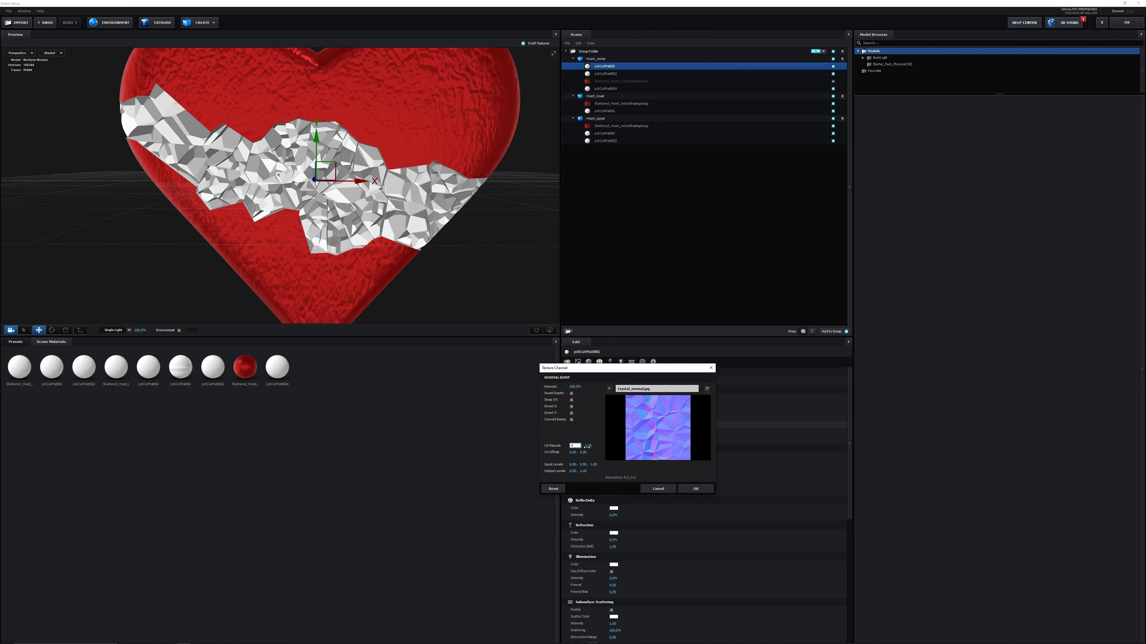
click(587, 445)
text(4)
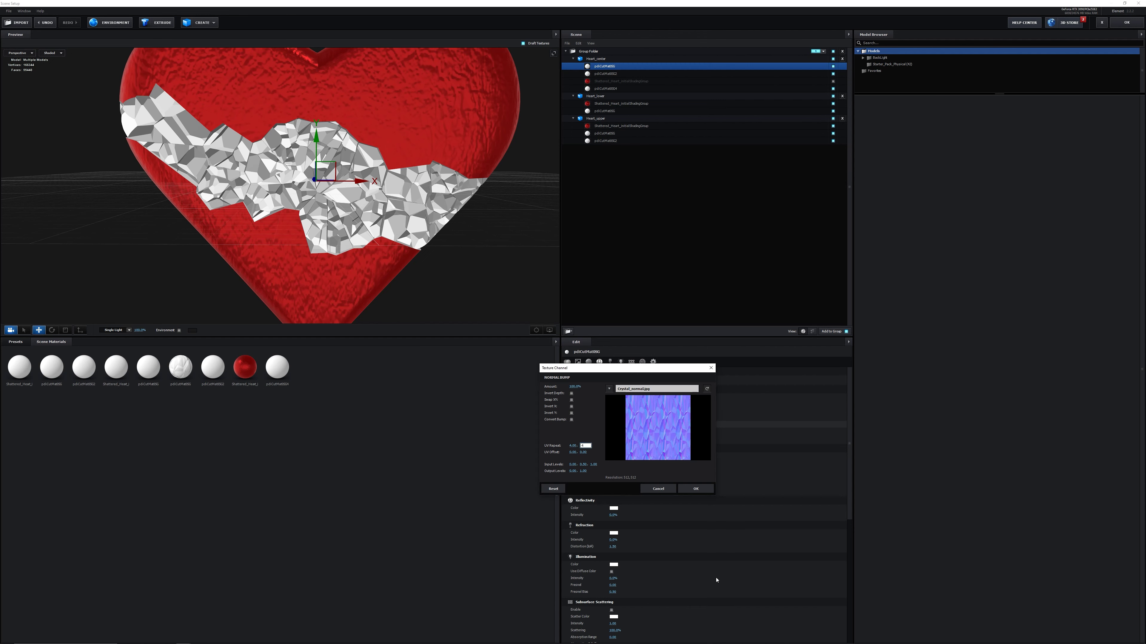
click(696, 489)
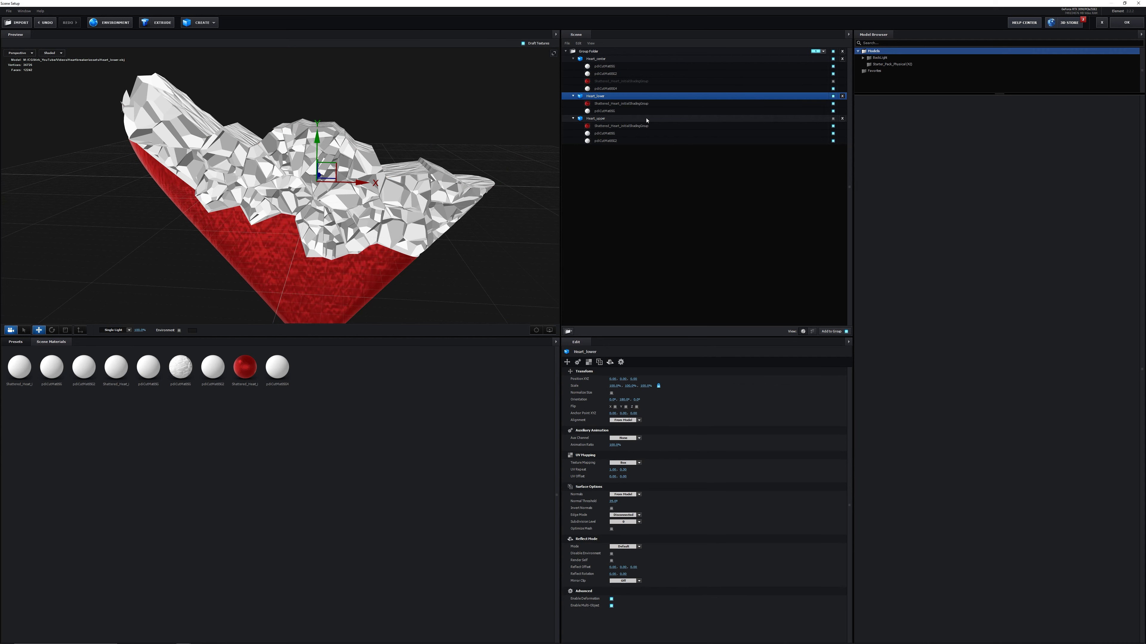
- Change the reflectivity colour of heart_center's first material to pure red
drag(379, 117, 427, 120)
click(605, 67)
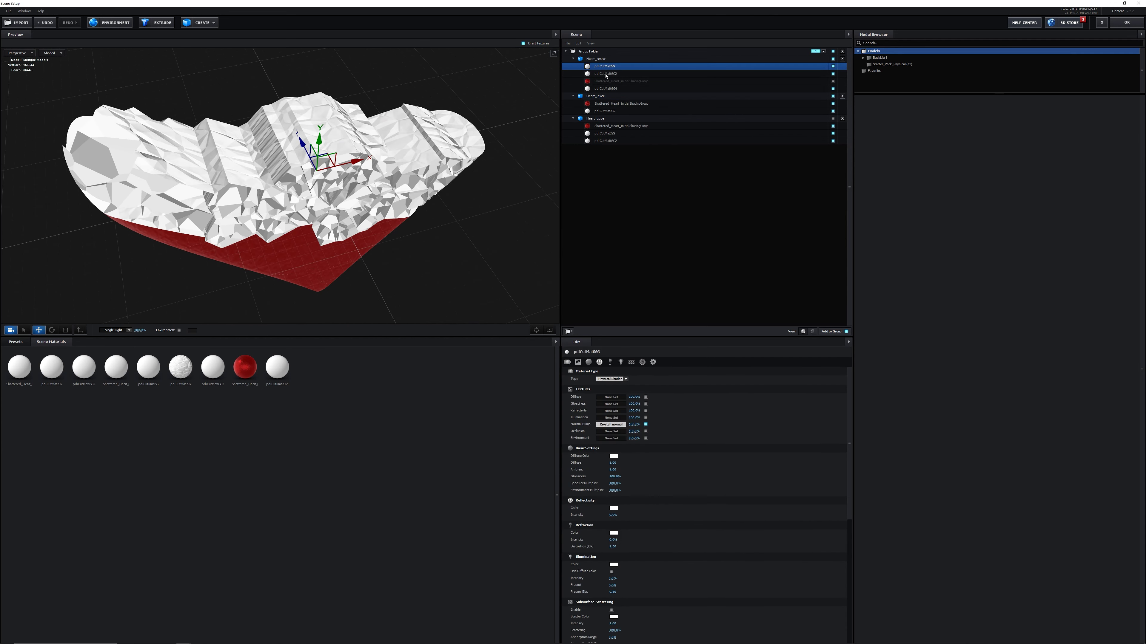
scroll(604, 513, down, 3)
scroll(604, 514, down, 1)
click(614, 467)
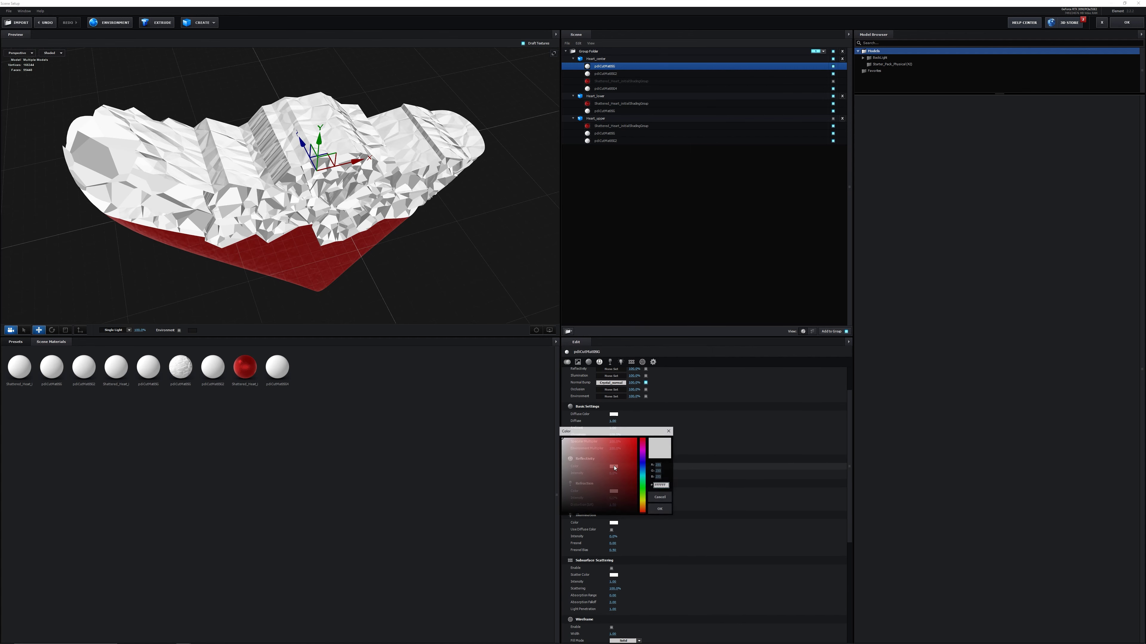
drag(614, 468, 637, 437)
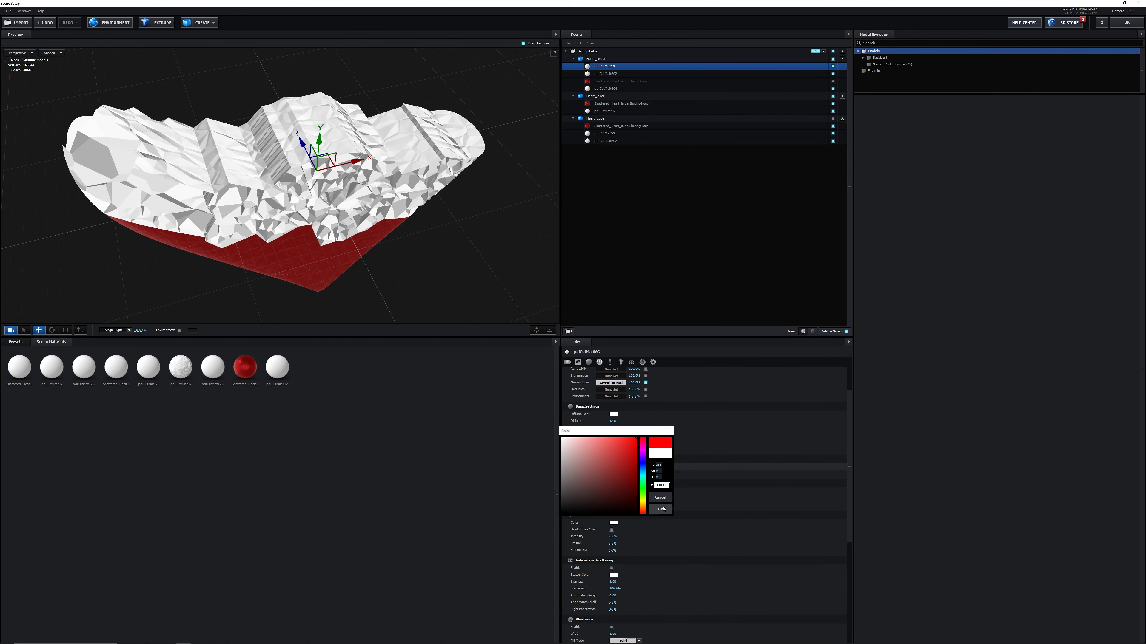
click(660, 509)
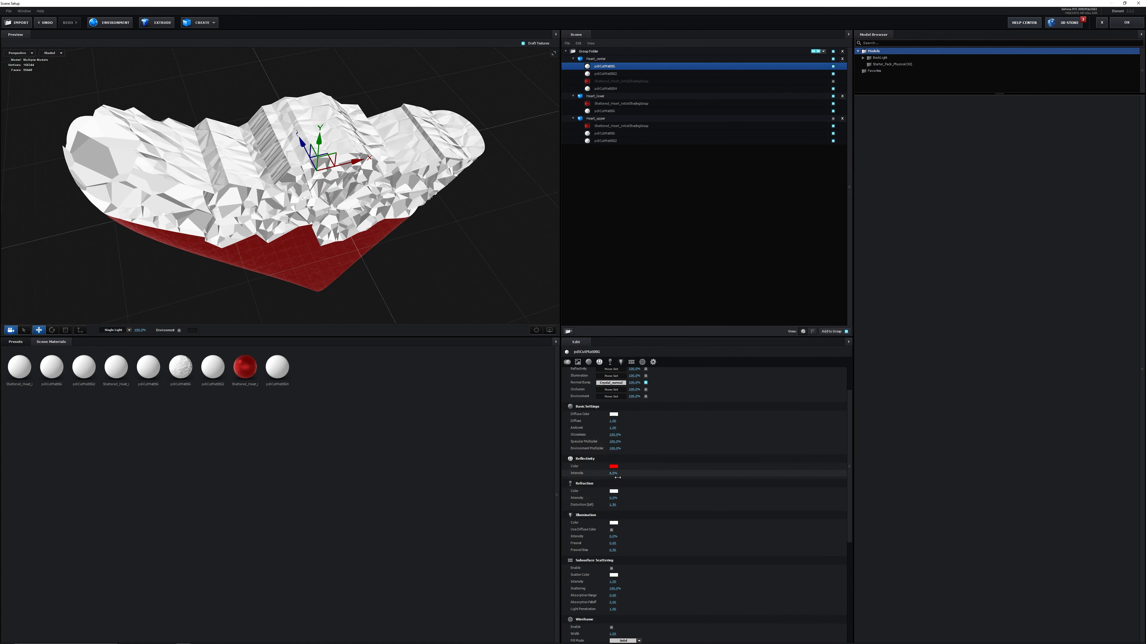
- Set the first heart_center material's refraction colour to a muted red and its refraction intensity to 100%
scroll(618, 478, down, 2)
click(614, 450)
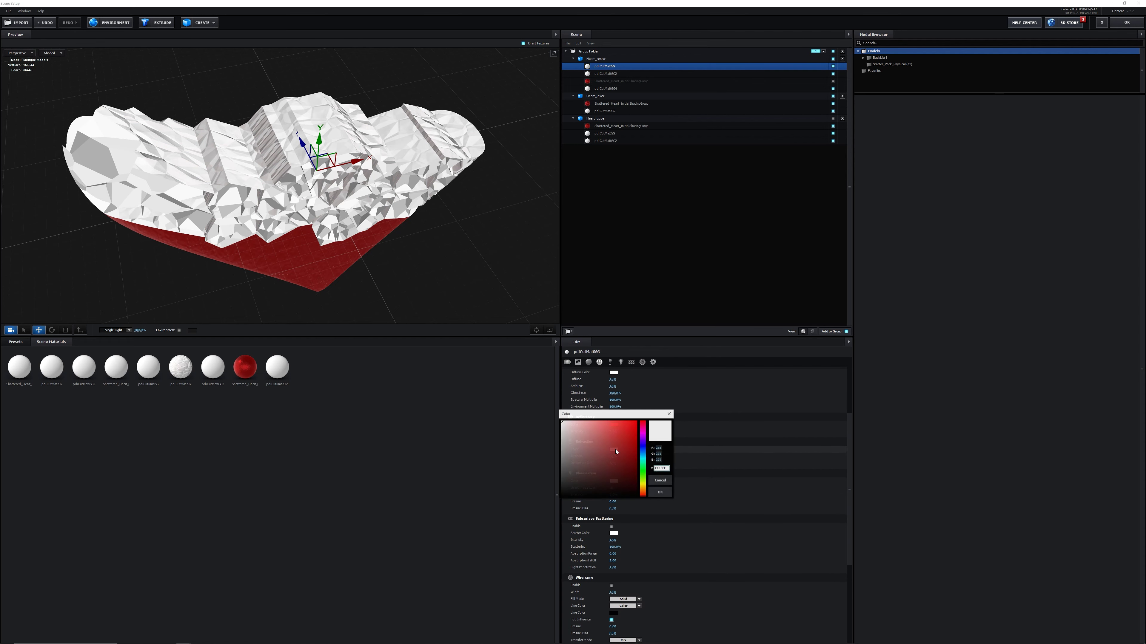
click(624, 452)
click(660, 492)
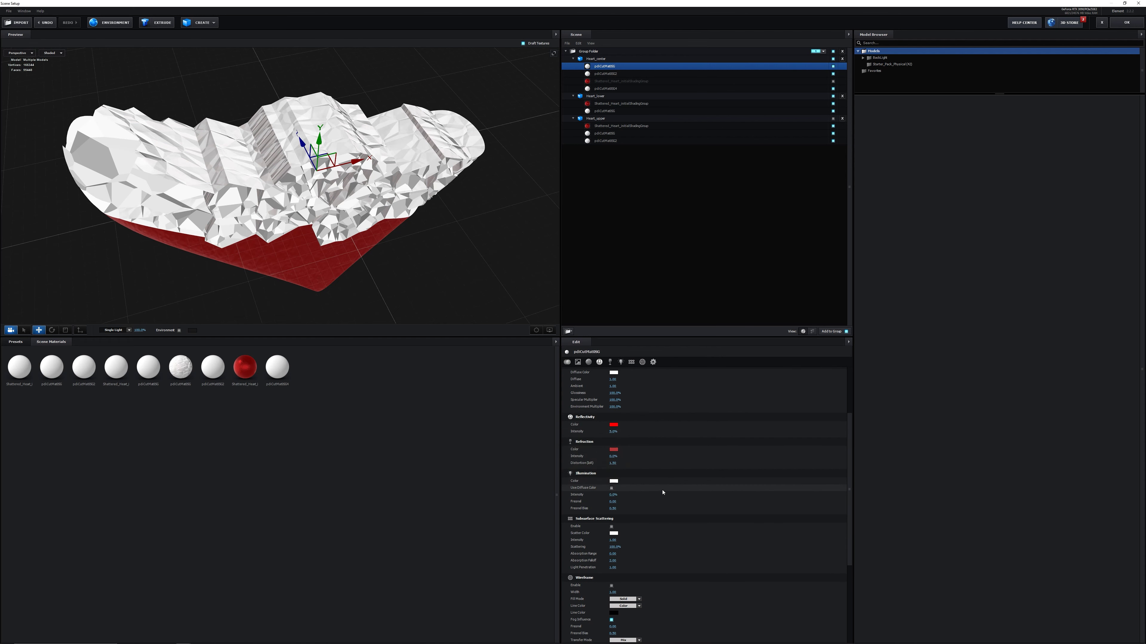
drag(613, 456, 644, 468)
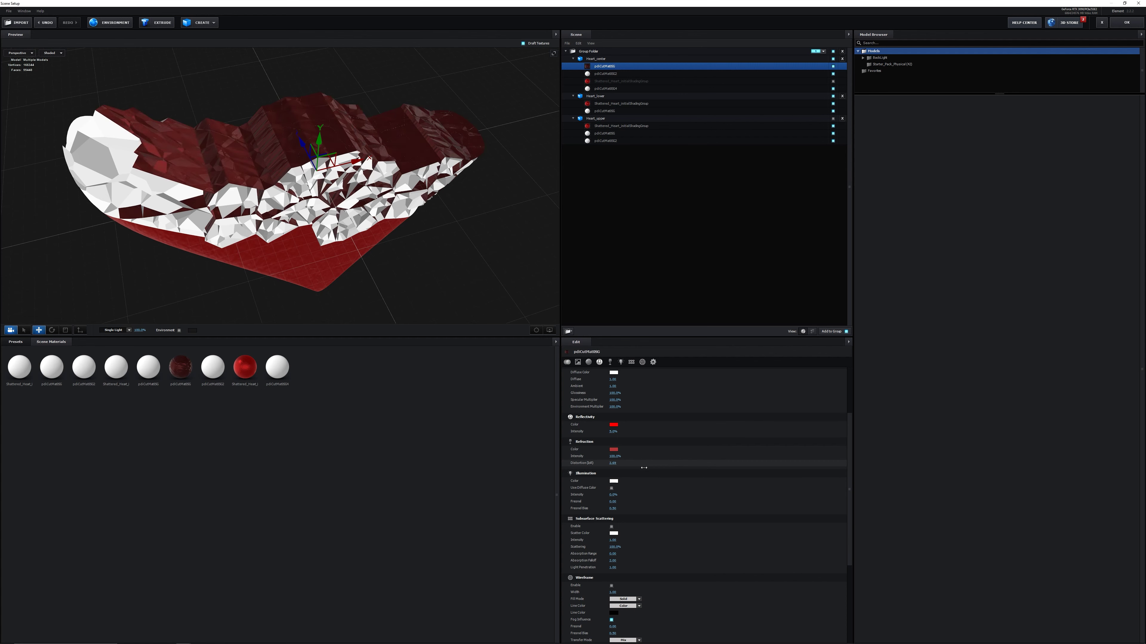
- Set the first heart_center material's illumination colour to red and raise its illumination intensity
click(614, 481)
click(637, 453)
click(660, 524)
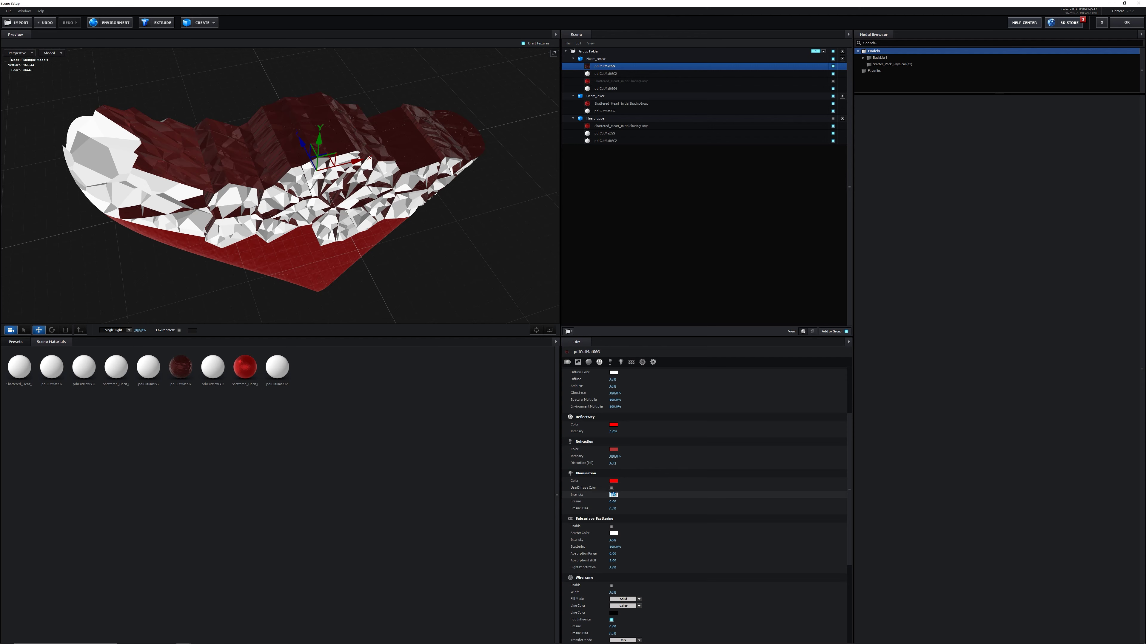
key(Return)
- Adjust the illumination Fresnel and Fresnel bias of heart_center's first material
mouse_move(471, 181)
mouse_down()
mouse_move(454, 185)
mouse_move(464, 184)
mouse_up()
drag(613, 502, 634, 500)
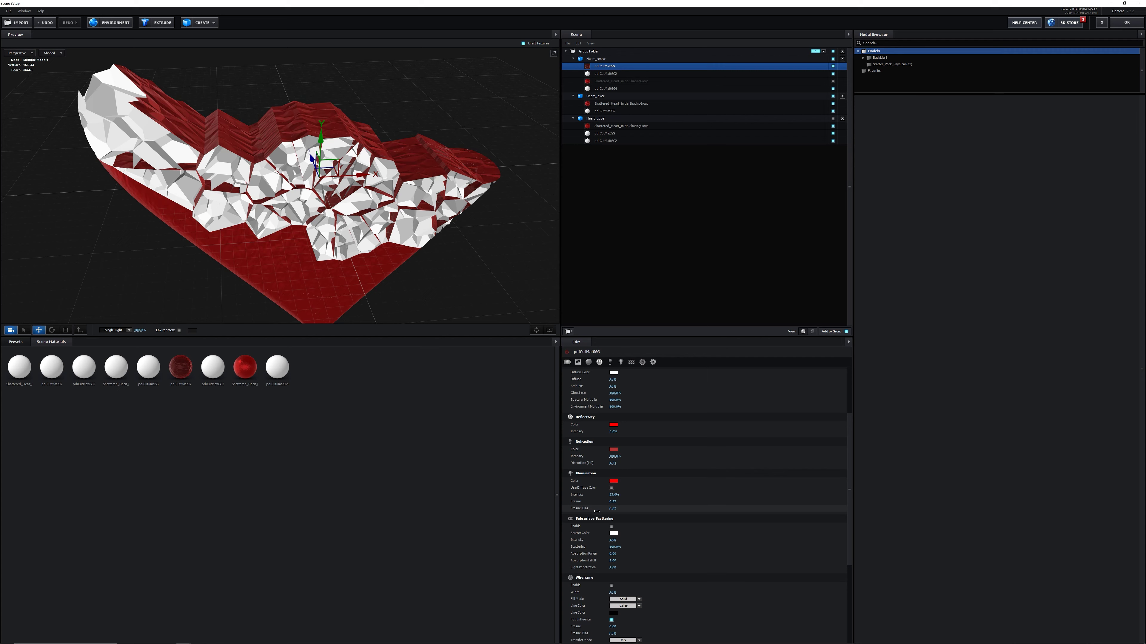
drag(596, 511, 597, 512)
drag(447, 224, 364, 155)
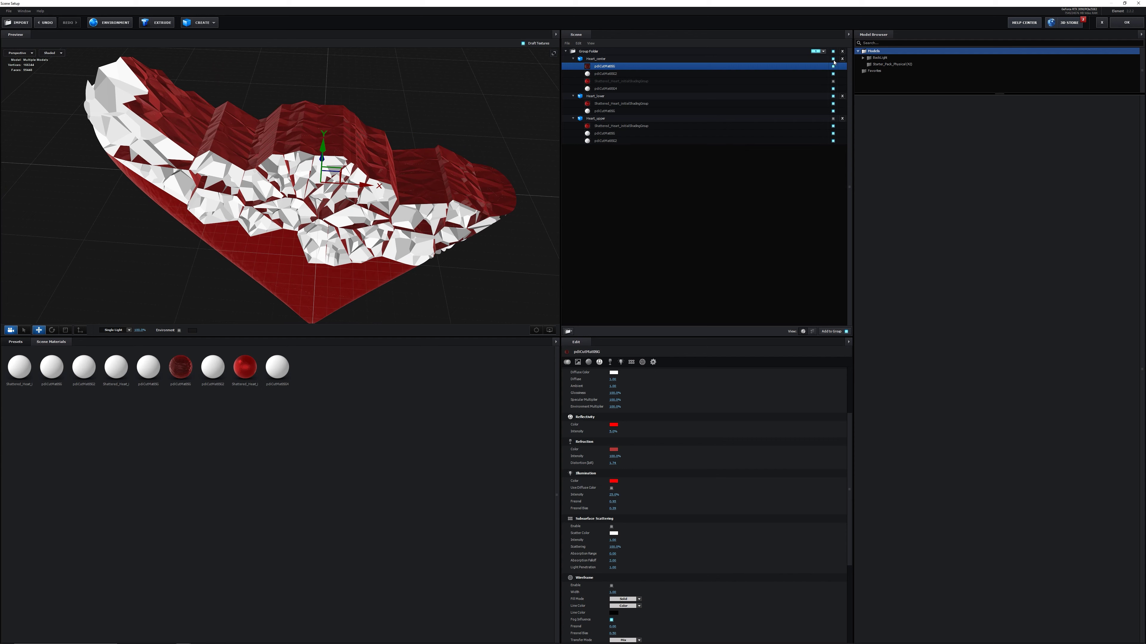
- Show heart_center's hidden red outer material again to restore the full heart
click(833, 81)
drag(519, 131, 397, 180)
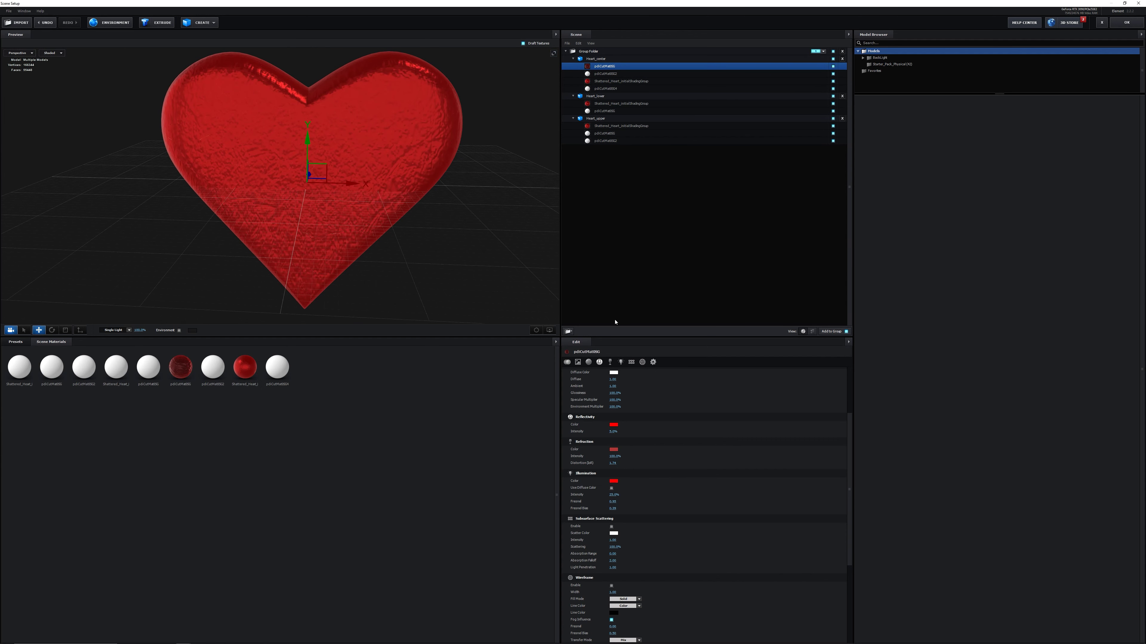
- Create two empty group folders and place them as separate top-level groups below the existing heart group
click(568, 331)
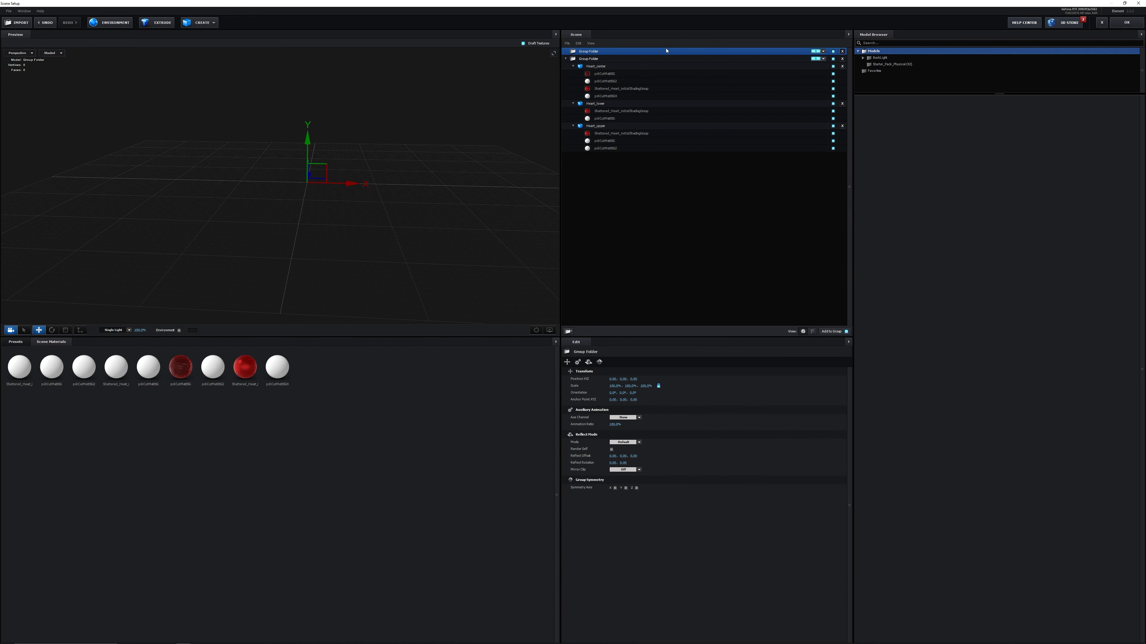
drag(657, 54, 594, 239)
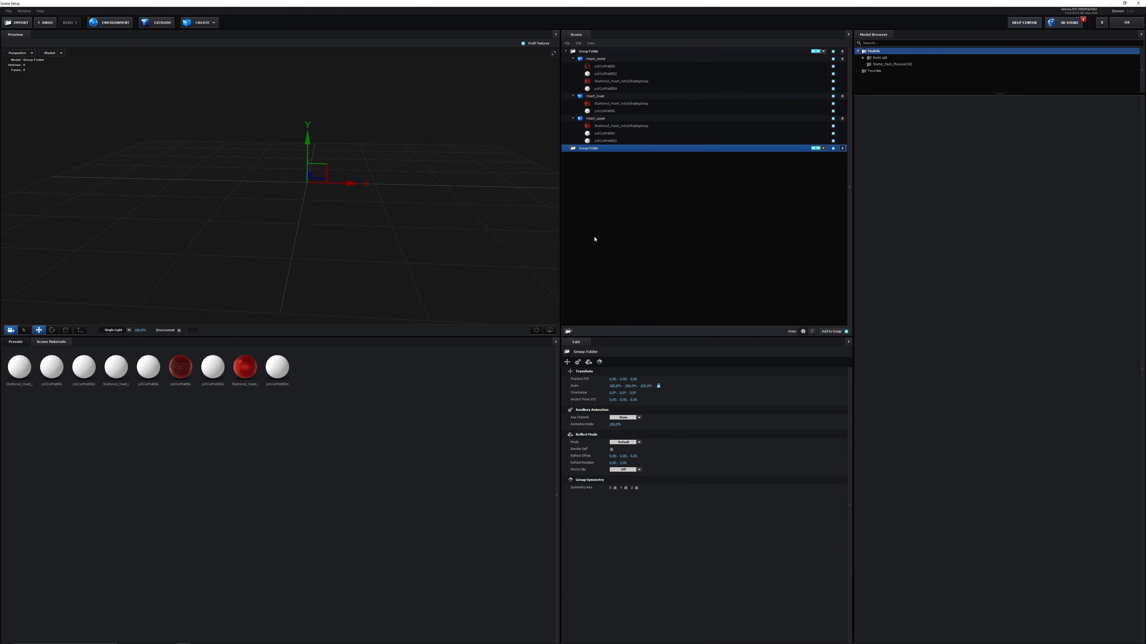
click(569, 333)
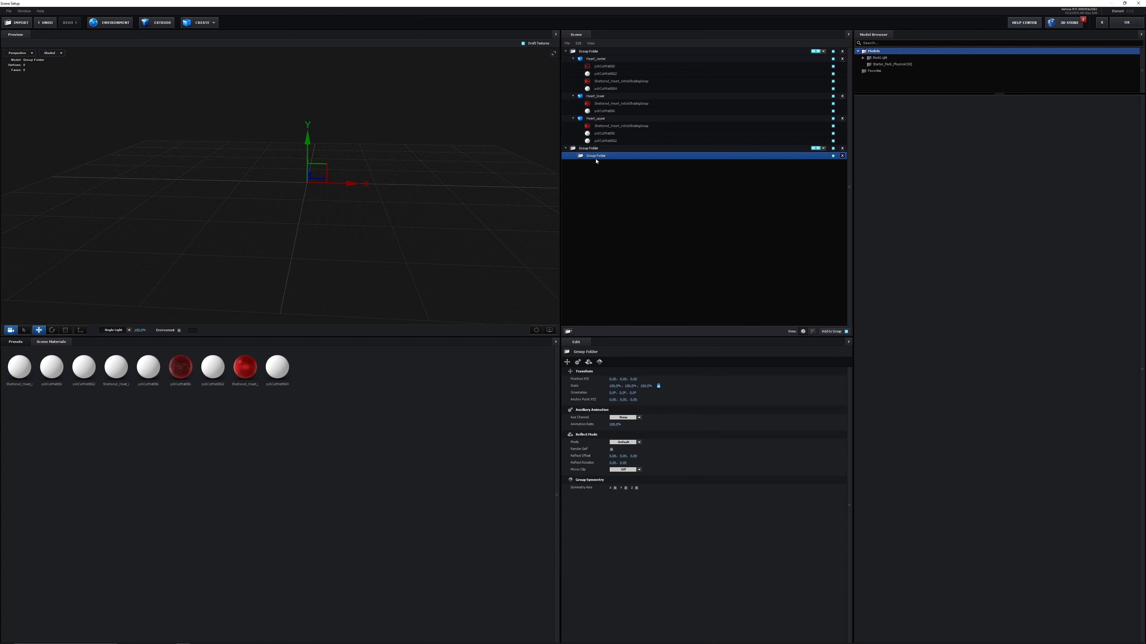
drag(596, 162, 578, 282)
- Move heart_center into the second group folder and heart_lower into the third, leaving heart_upper in the first
click(688, 52)
drag(611, 61, 599, 149)
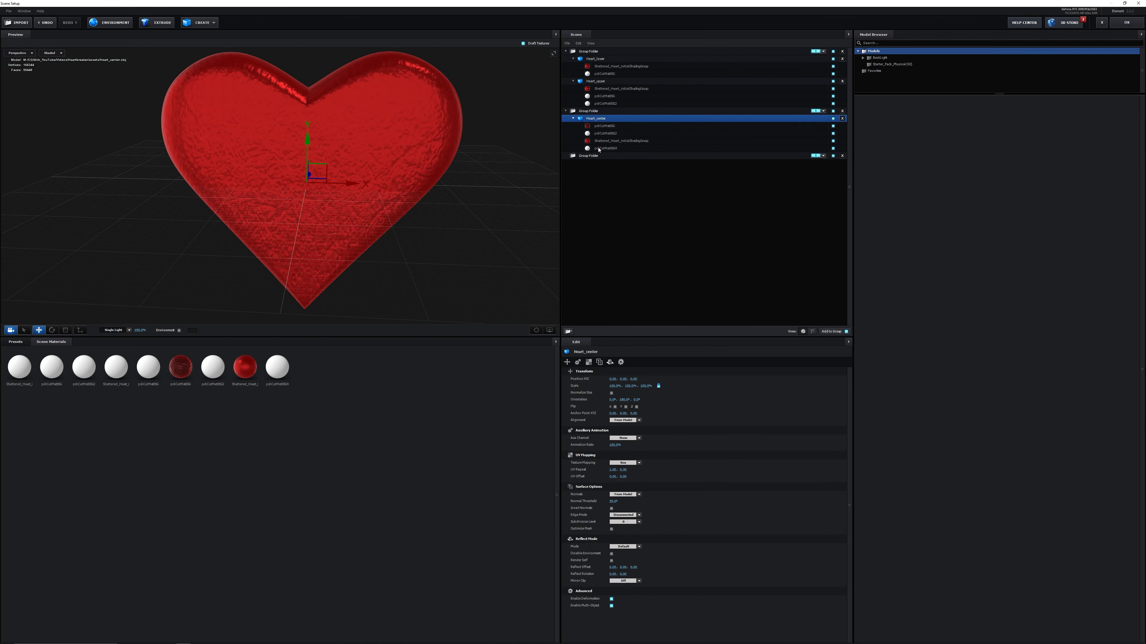
drag(605, 61, 596, 156)
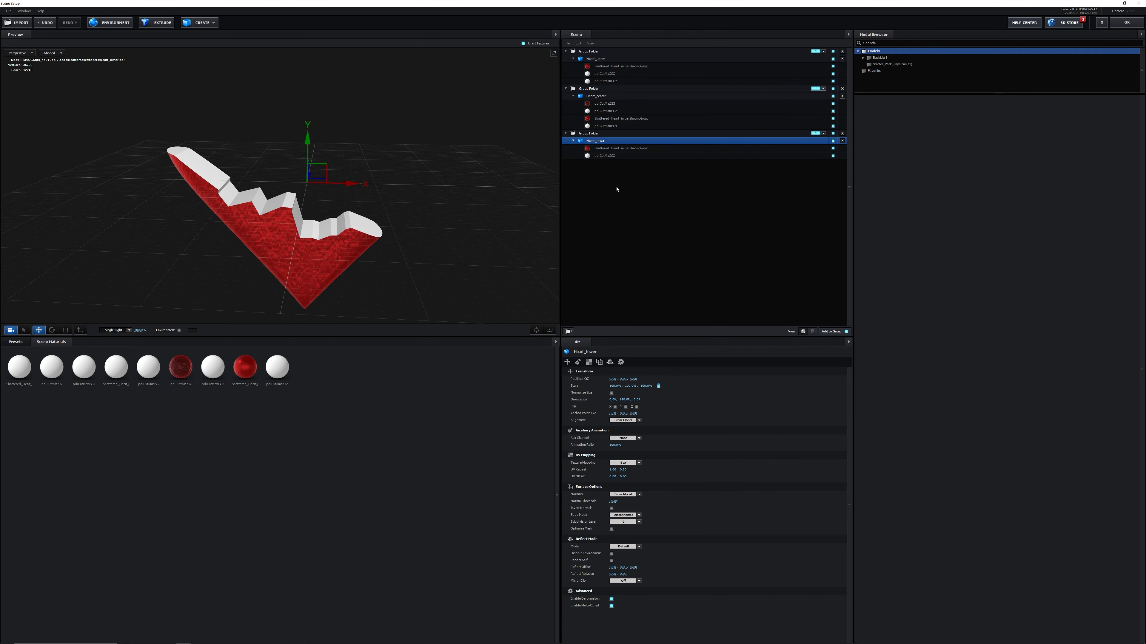
click(585, 53)
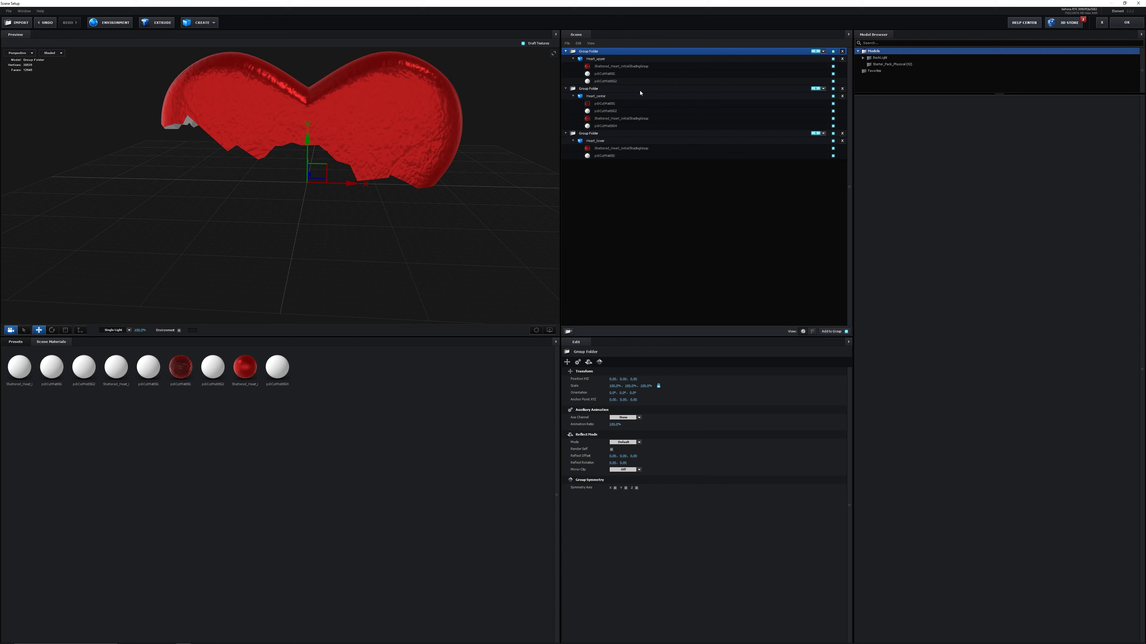
- Assign the group folder containing heart_center to group 2 and the folder containing heart_lower to group 3
click(630, 89)
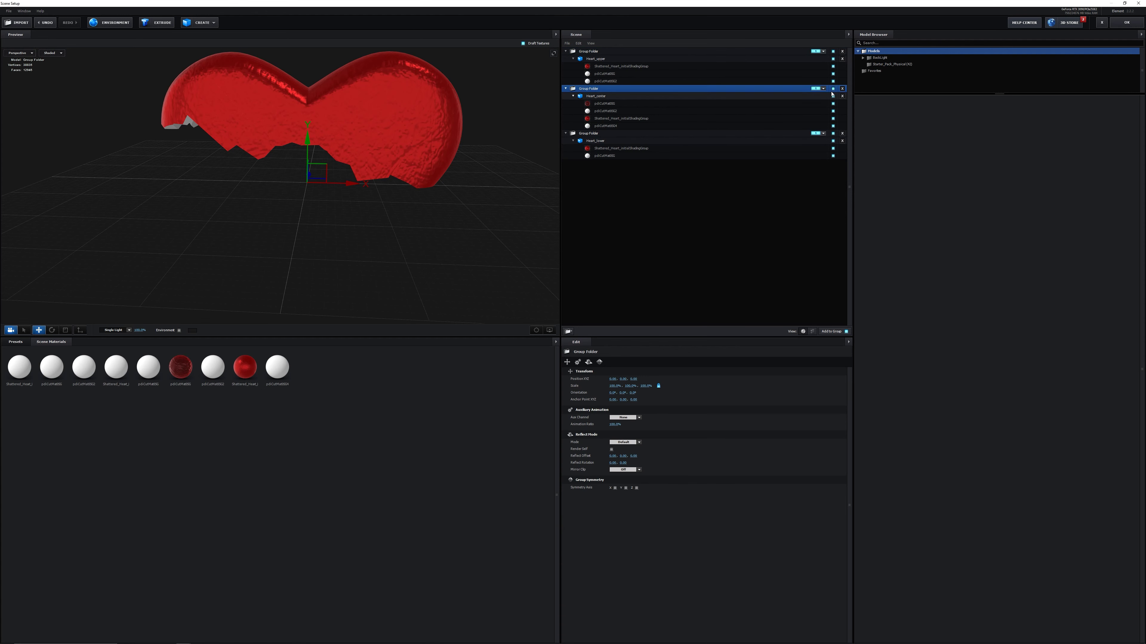
click(650, 133)
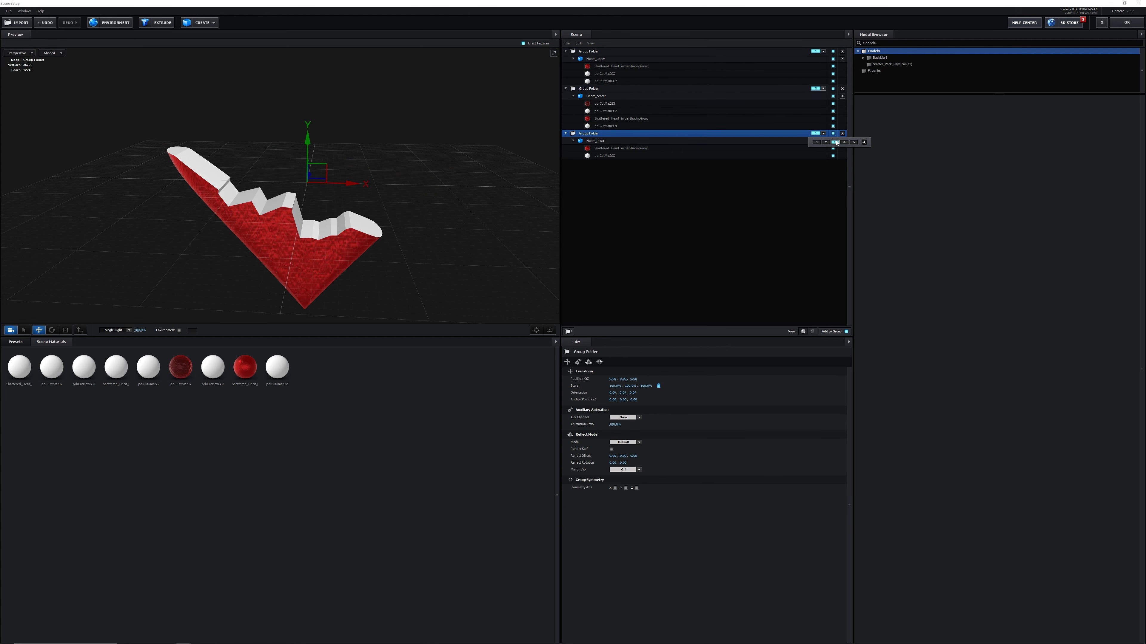
click(835, 142)
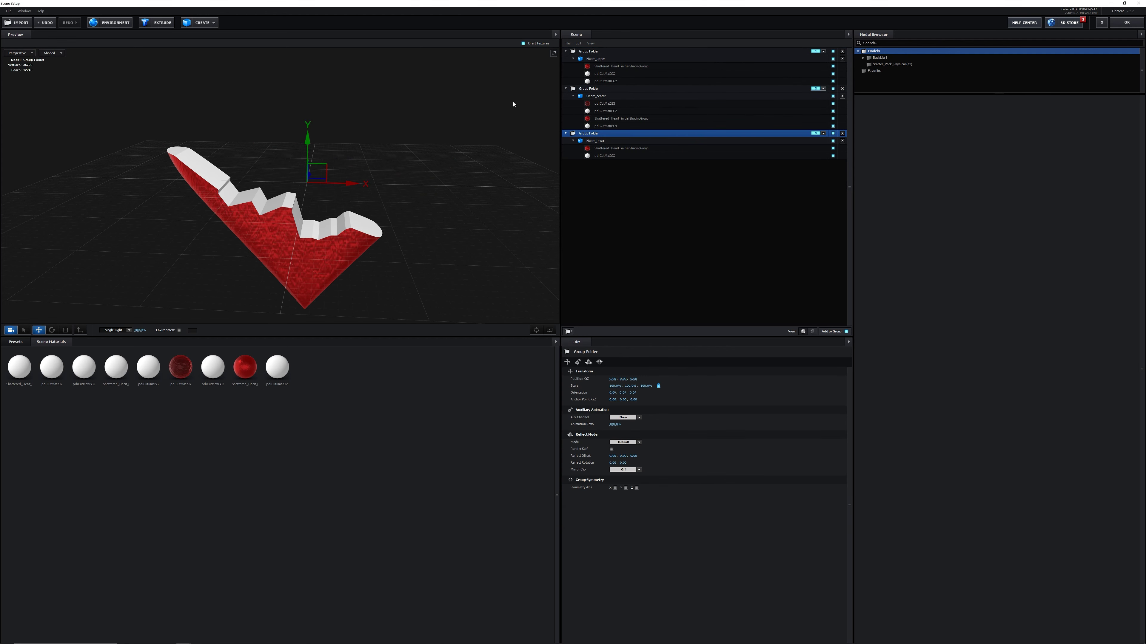
- Copy heart_center's first dark red material and paste it onto both white cut materials of heart_upper
click(603, 104)
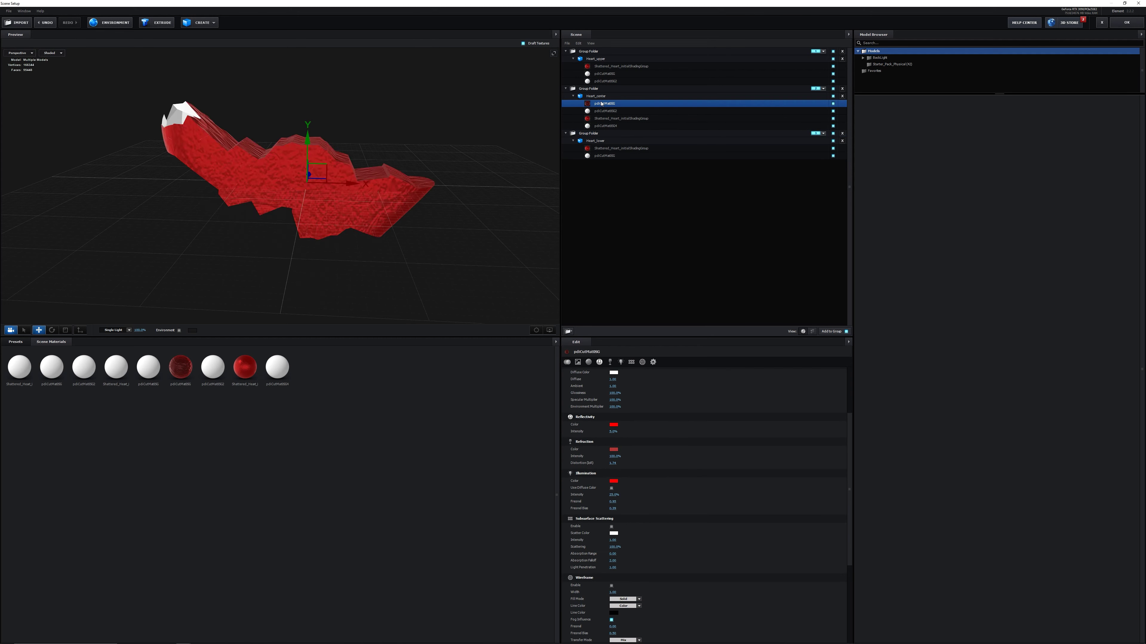
mouse_move(466, 123)
mouse_down()
mouse_move(376, 135)
mouse_move(466, 129)
mouse_up()
right_click(608, 112)
click(646, 147)
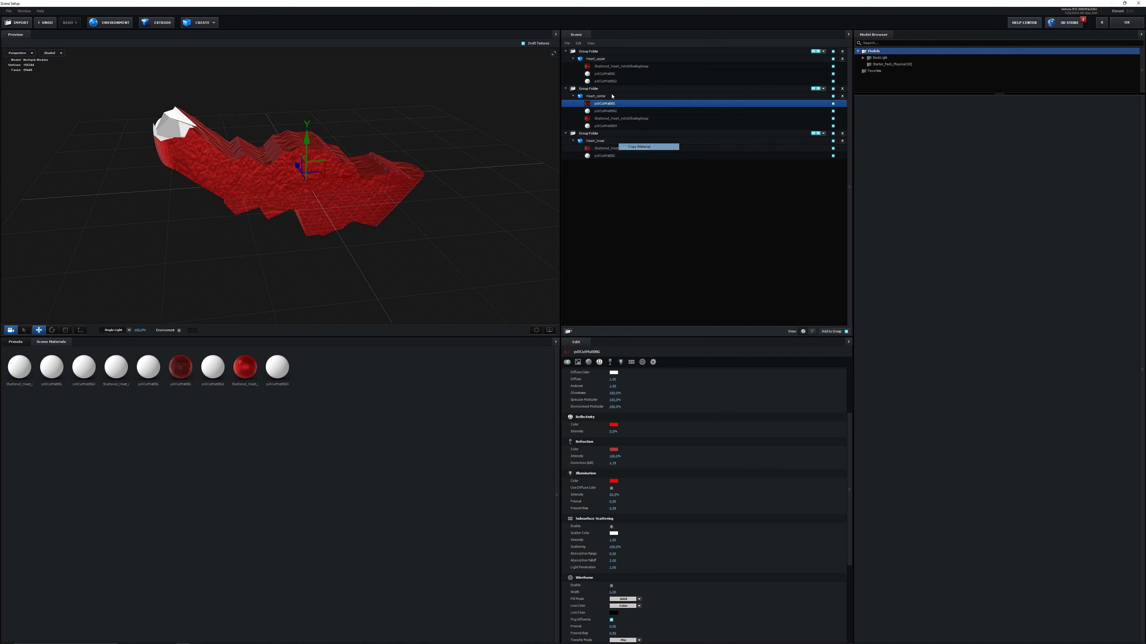
right_click(601, 75)
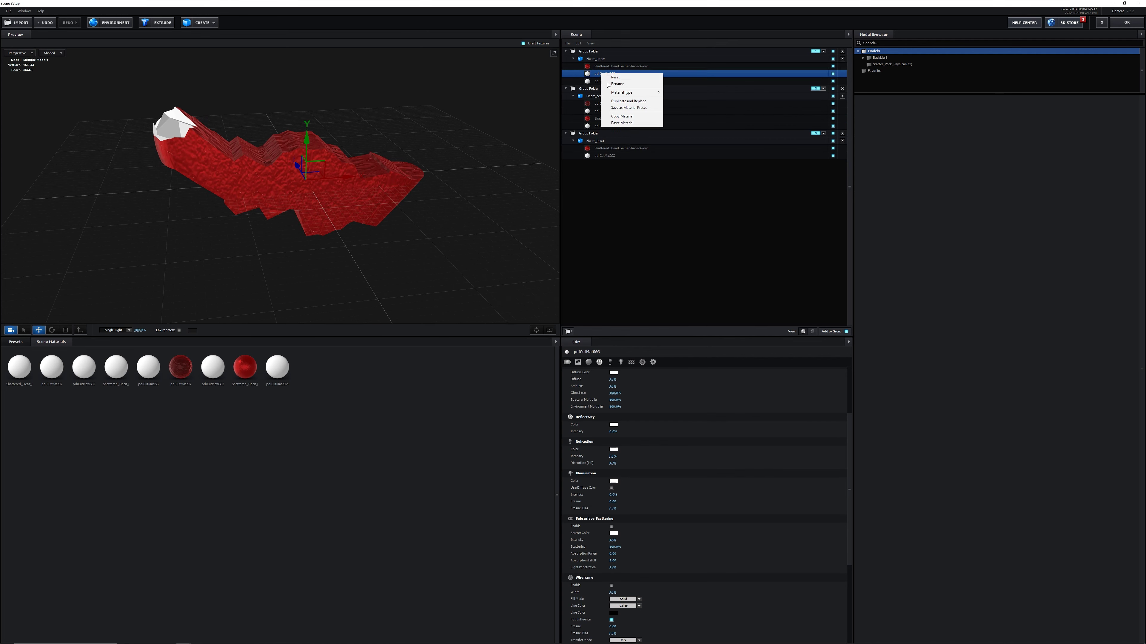
click(623, 122)
right_click(607, 82)
click(625, 131)
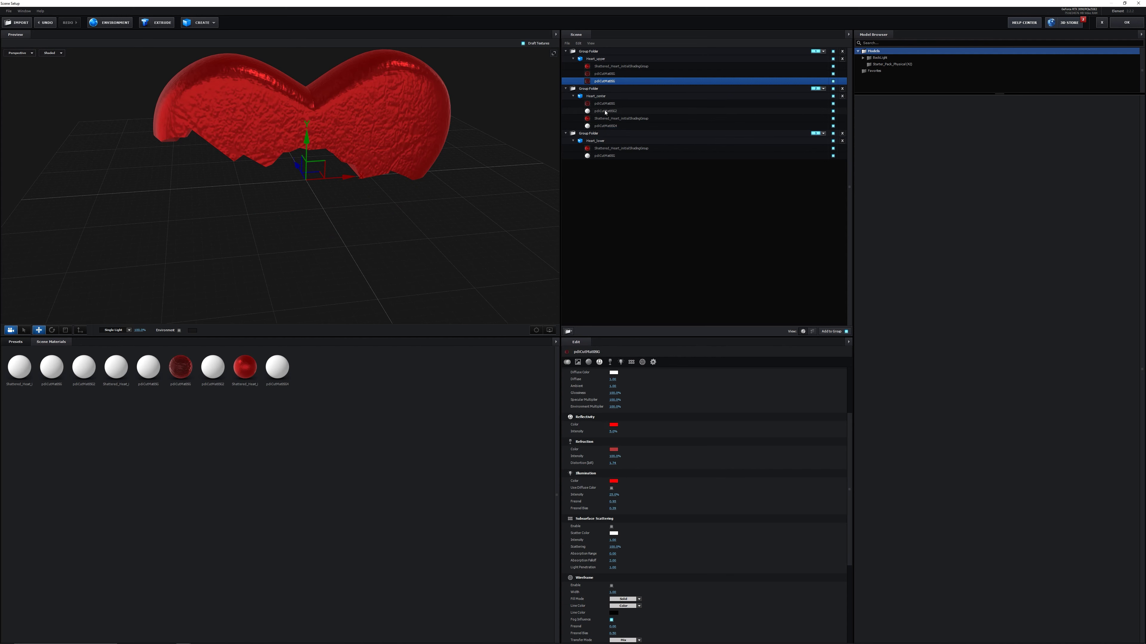
- Paste the copied dark red material onto heart_center's two white materials and heart_lower's white material
right_click(605, 112)
click(626, 160)
right_click(605, 126)
click(626, 175)
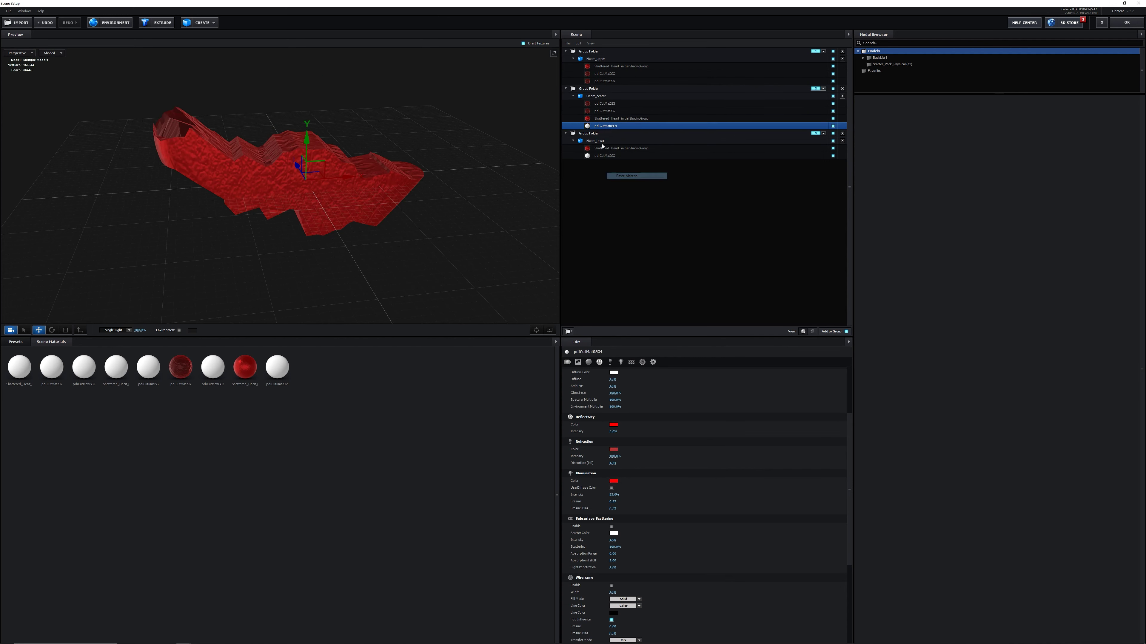
right_click(604, 155)
click(625, 204)
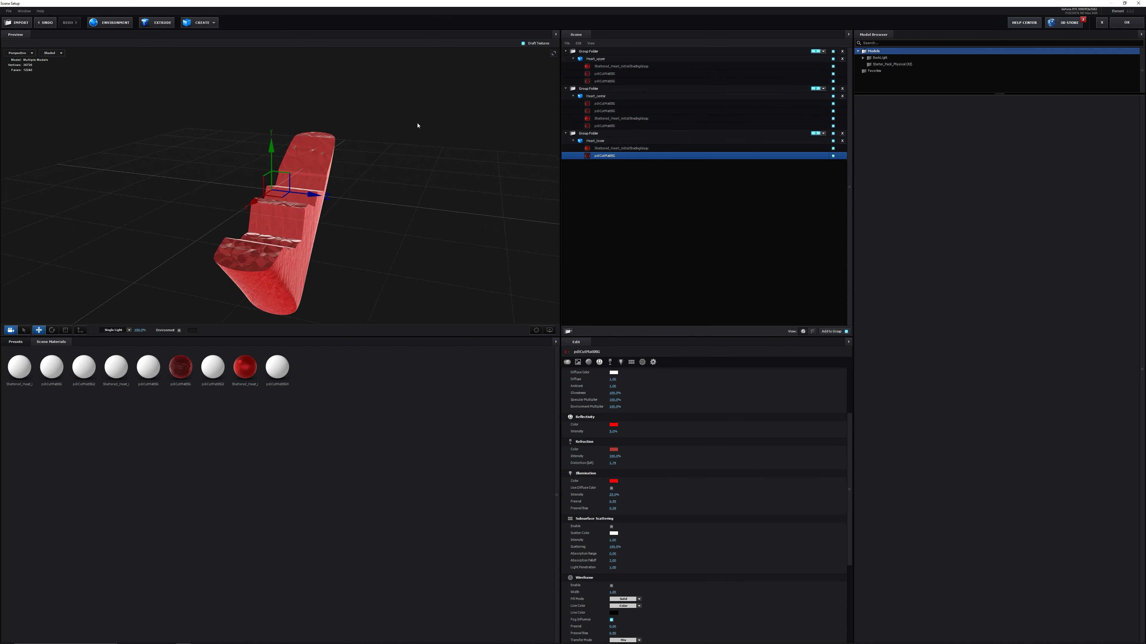
- Accept the scene setup and add a two-node camera to the composition with the default settings
click(636, 67)
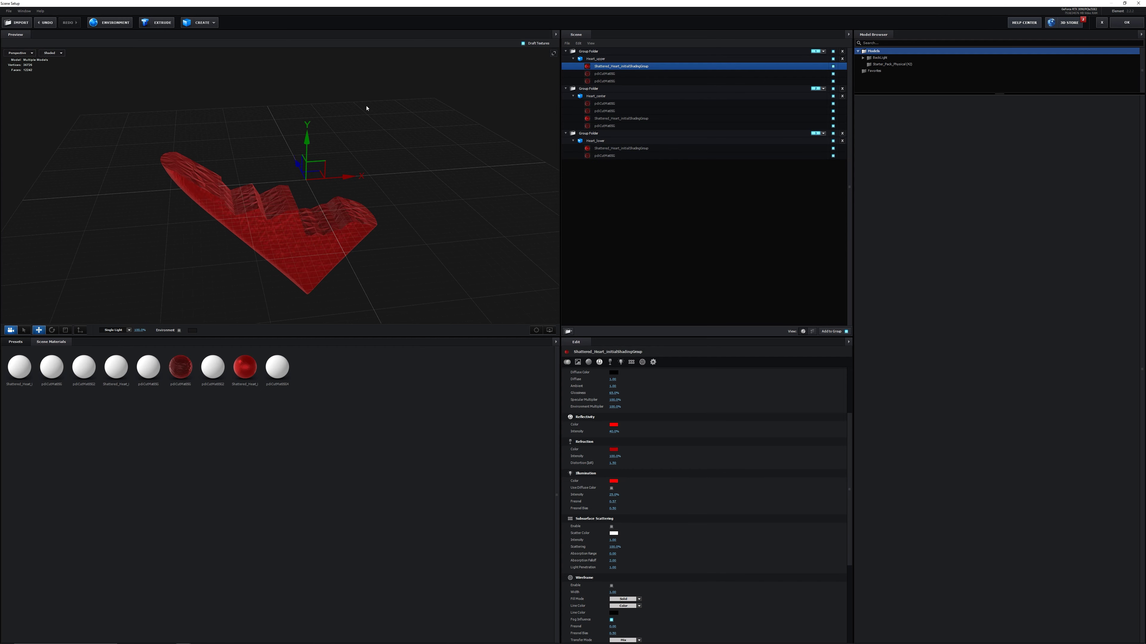
click(1127, 24)
right_click(201, 480)
mouse_move(235, 485)
click(293, 515)
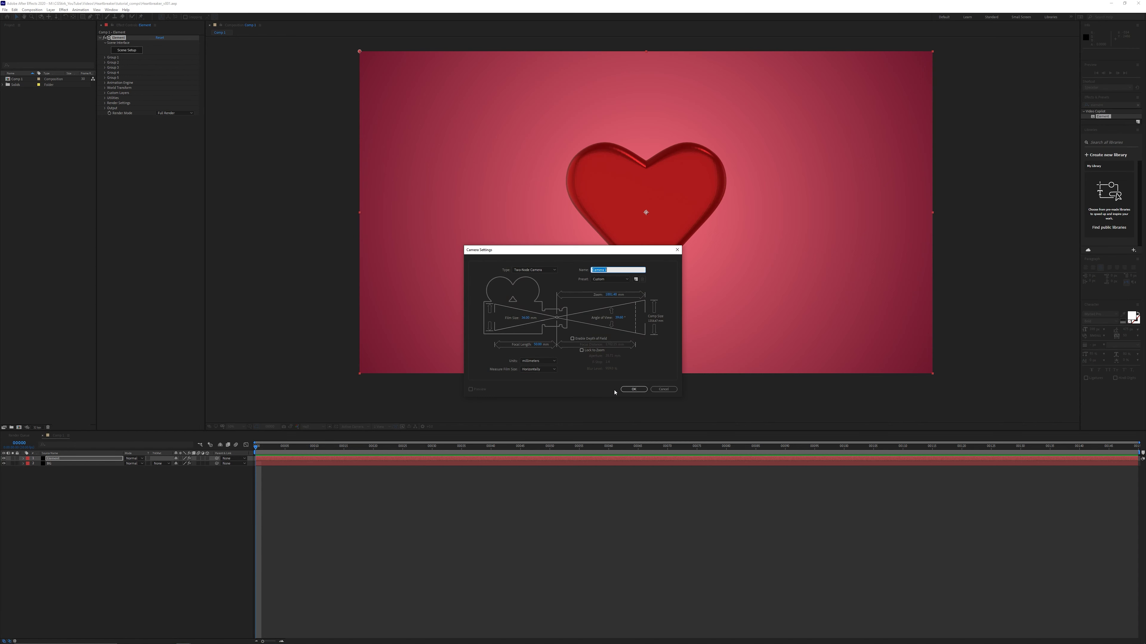
click(633, 390)
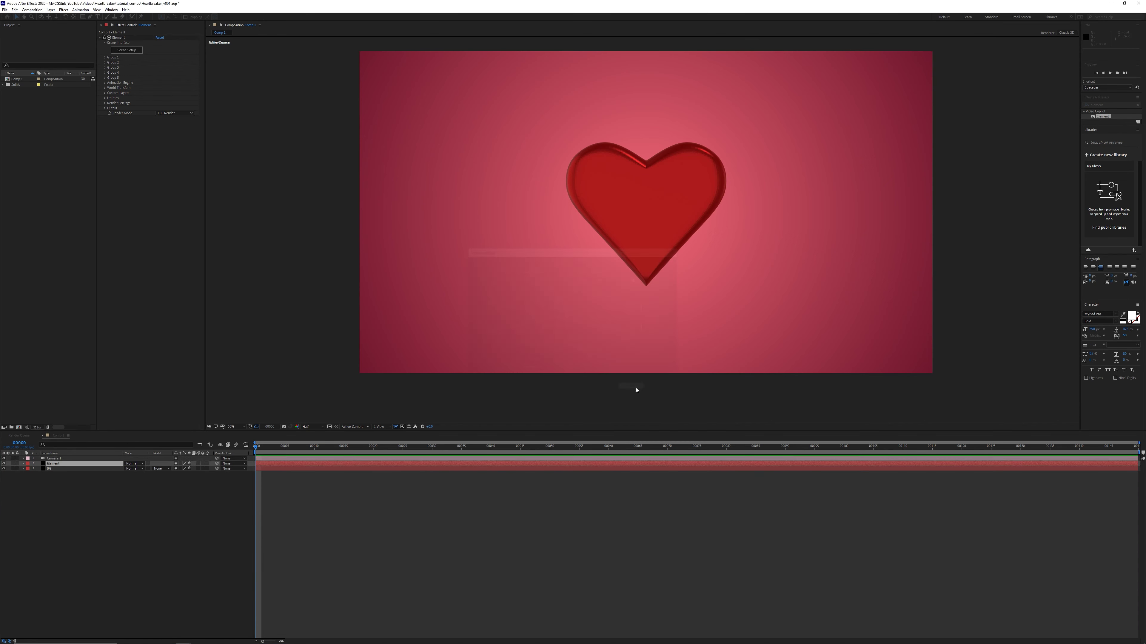
- Set Add Lighting to Product in the Element effect's render settings on the heart layer
click(68, 464)
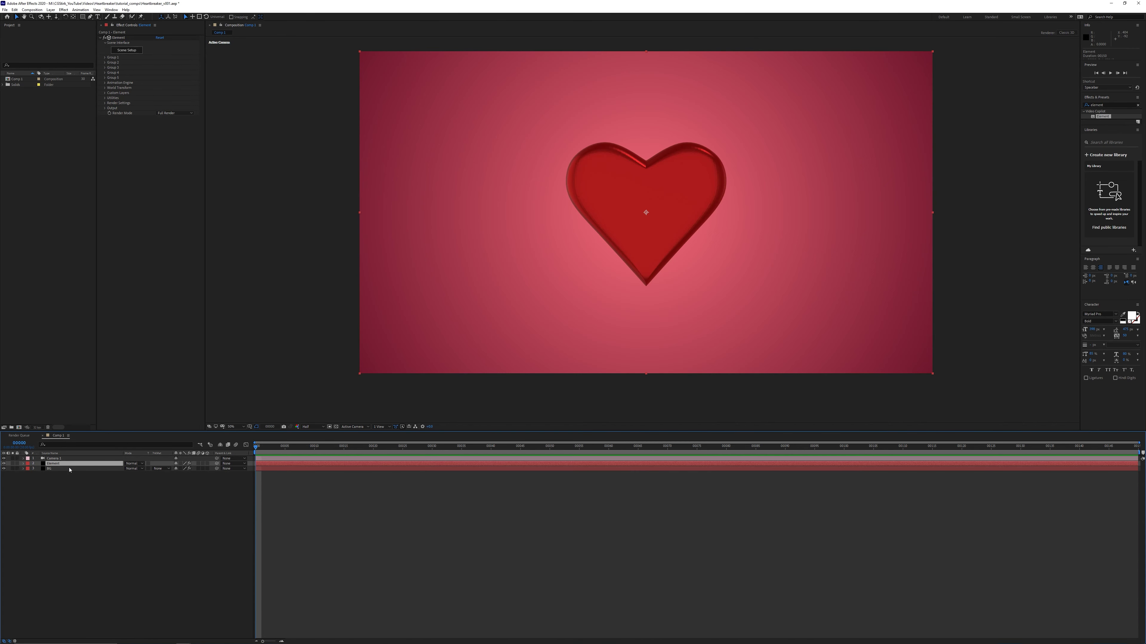
click(106, 103)
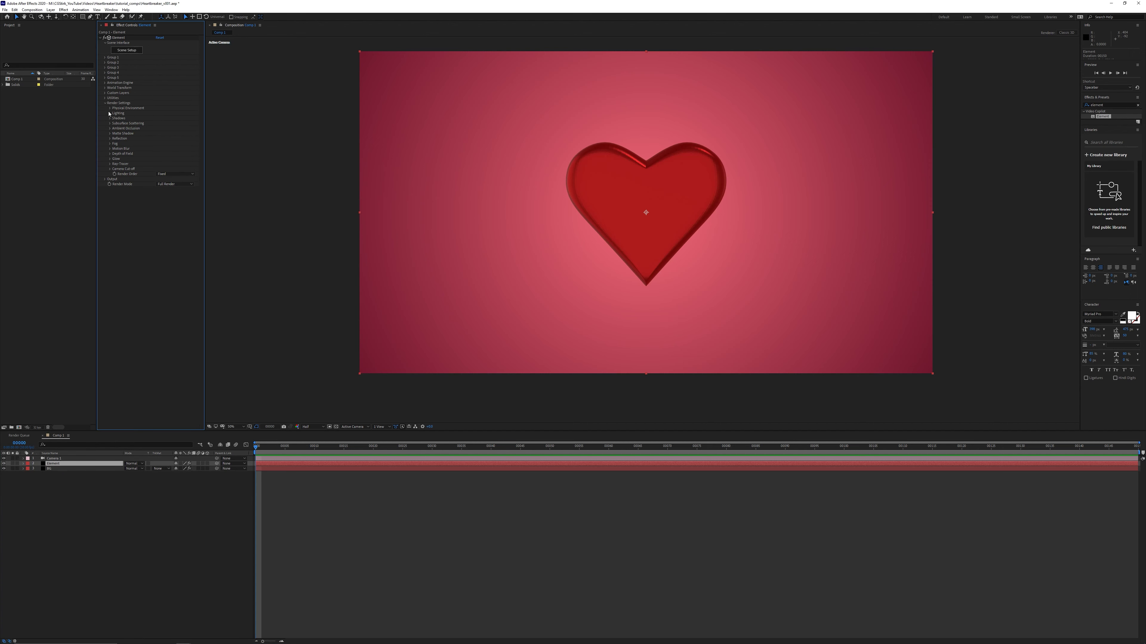
click(110, 113)
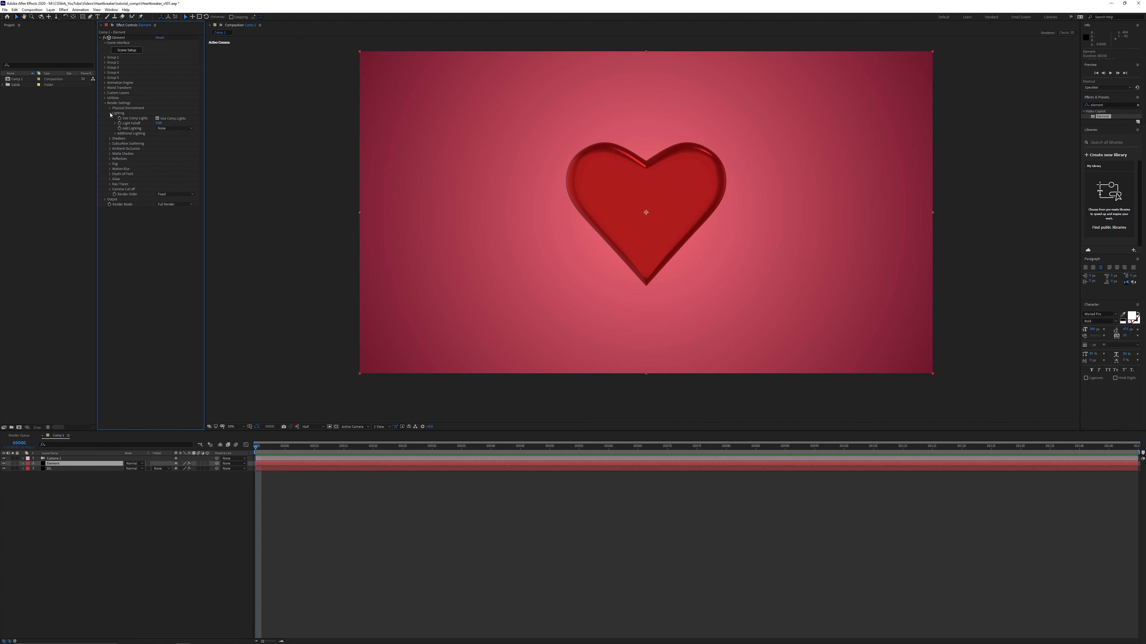
click(116, 134)
click(175, 129)
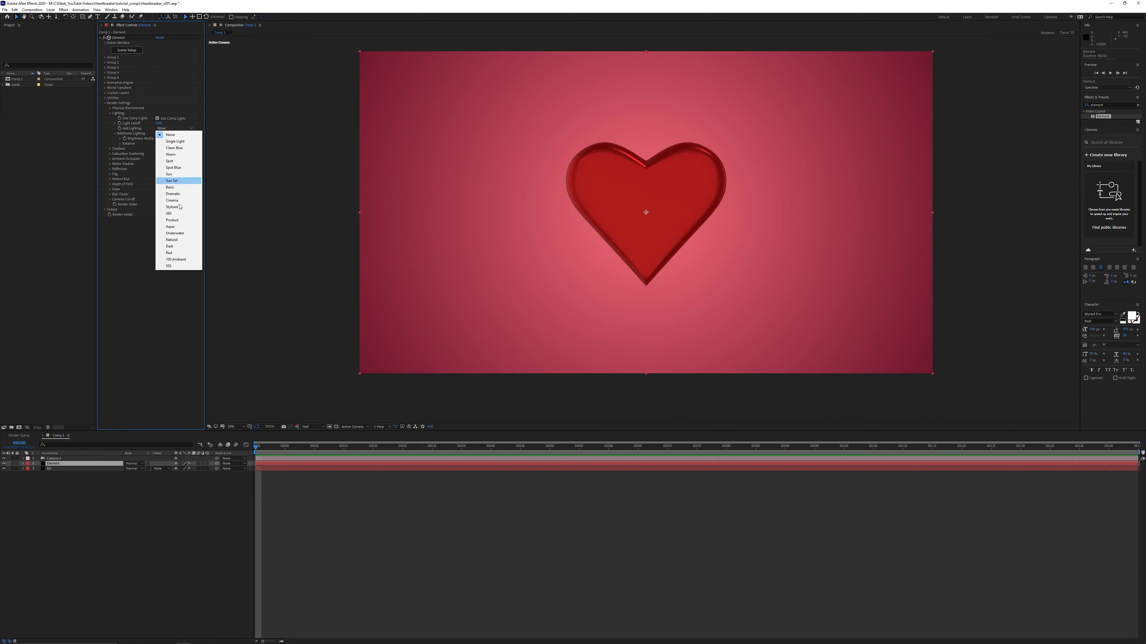
click(179, 221)
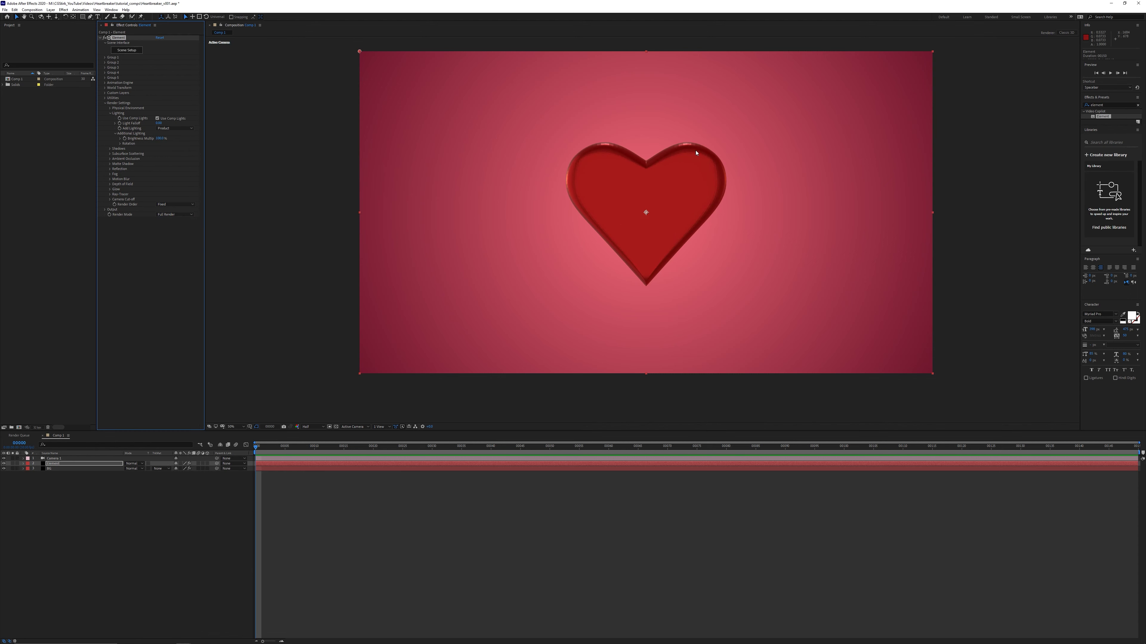
- Switch the Element render mode to Preview and set the additional lighting's brightness multiplier to 600%
click(174, 216)
click(176, 228)
drag(179, 141, 229, 147)
click(159, 138)
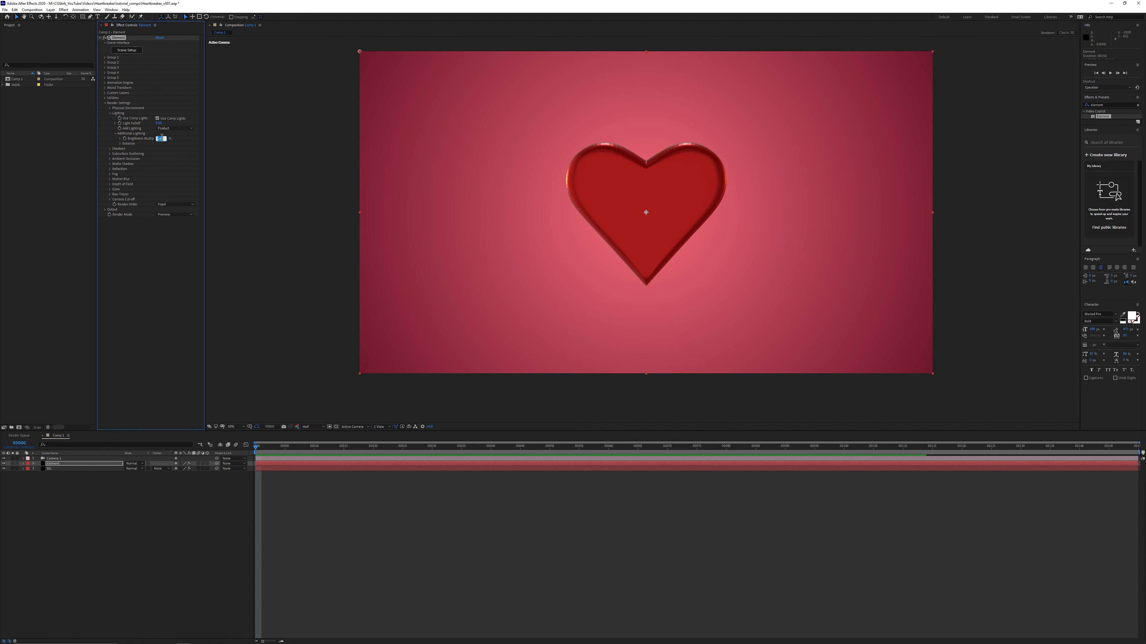
text(600)
key(Return)
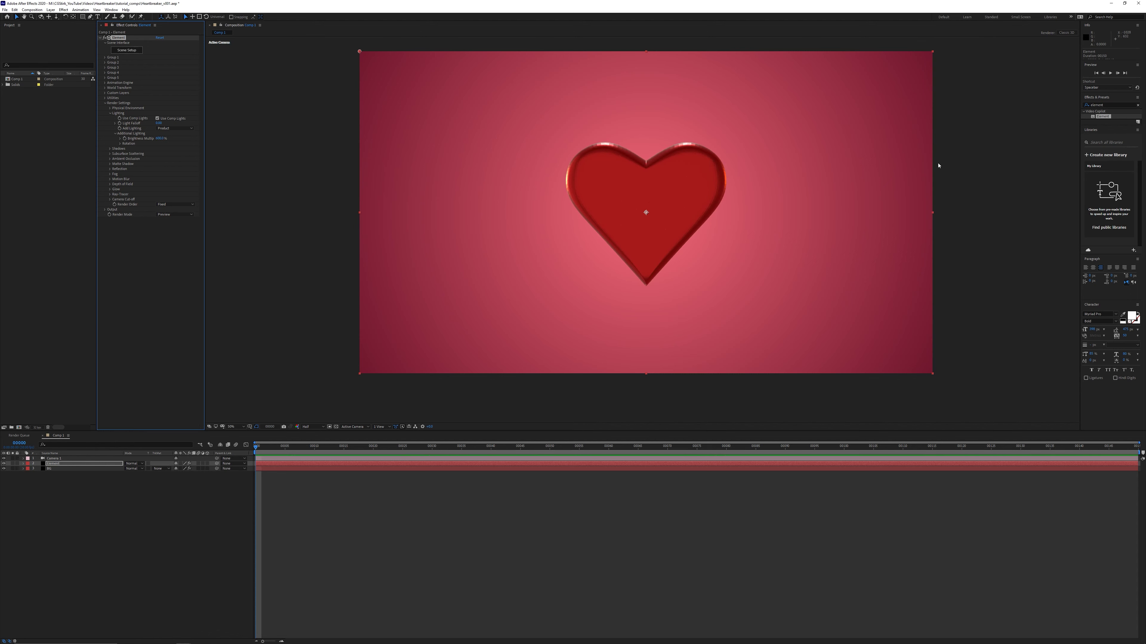
- Inspect the heart's edge highlights, reopen the scene setup and change heart_upper's normals to Auto Normals
scroll(608, 127, up, 3)
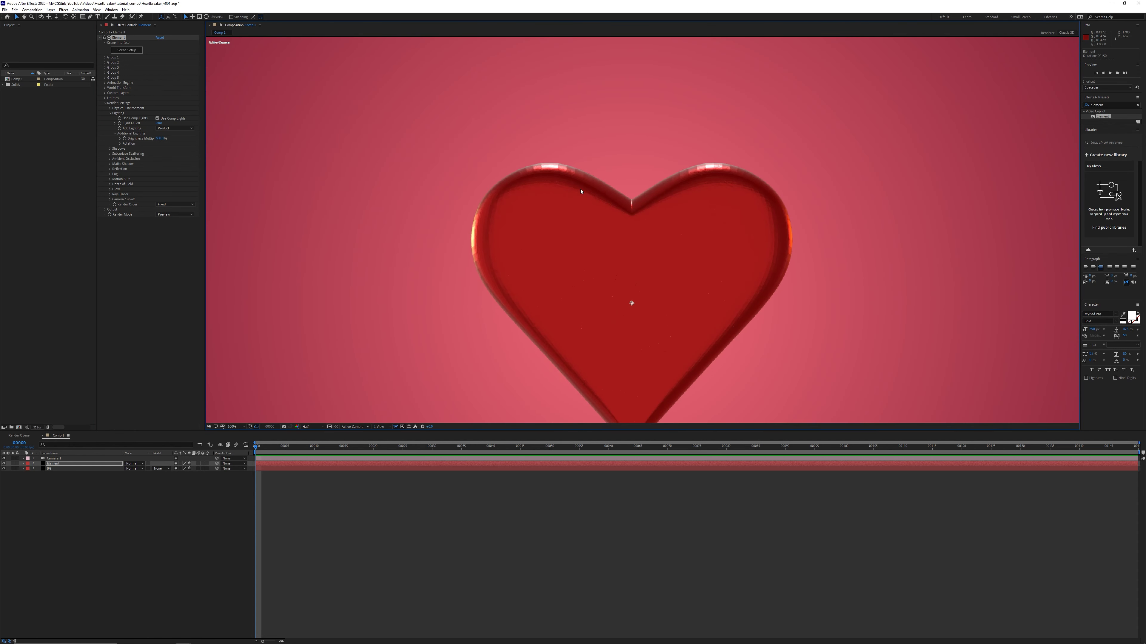
scroll(576, 185, down, 3)
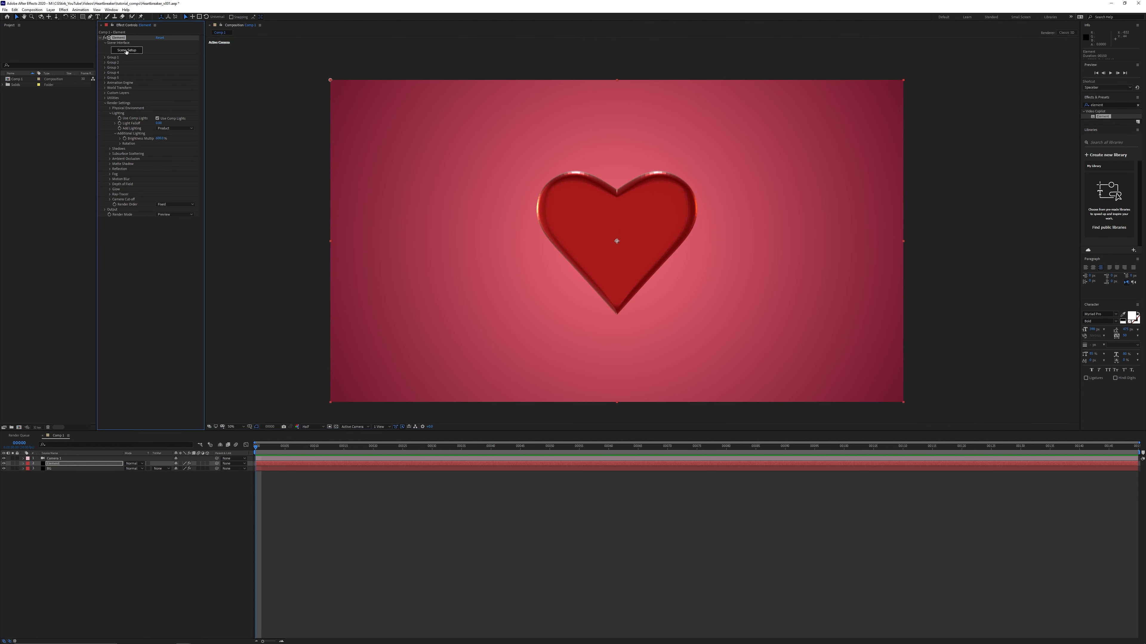
click(126, 50)
scroll(661, 444, down, 2)
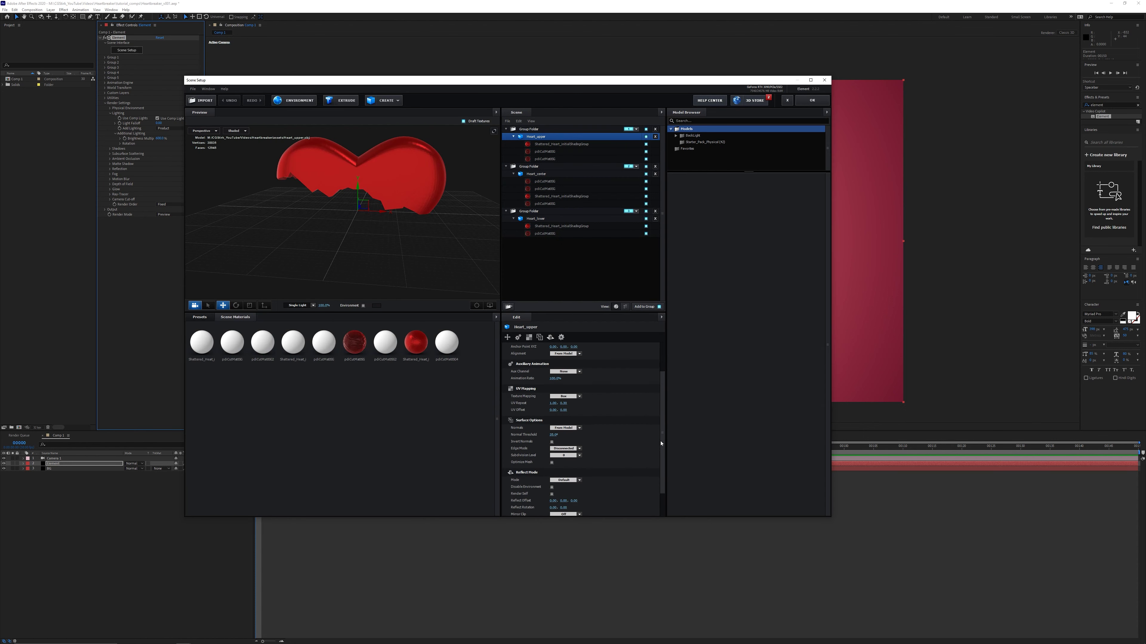
scroll(661, 443, down, 3)
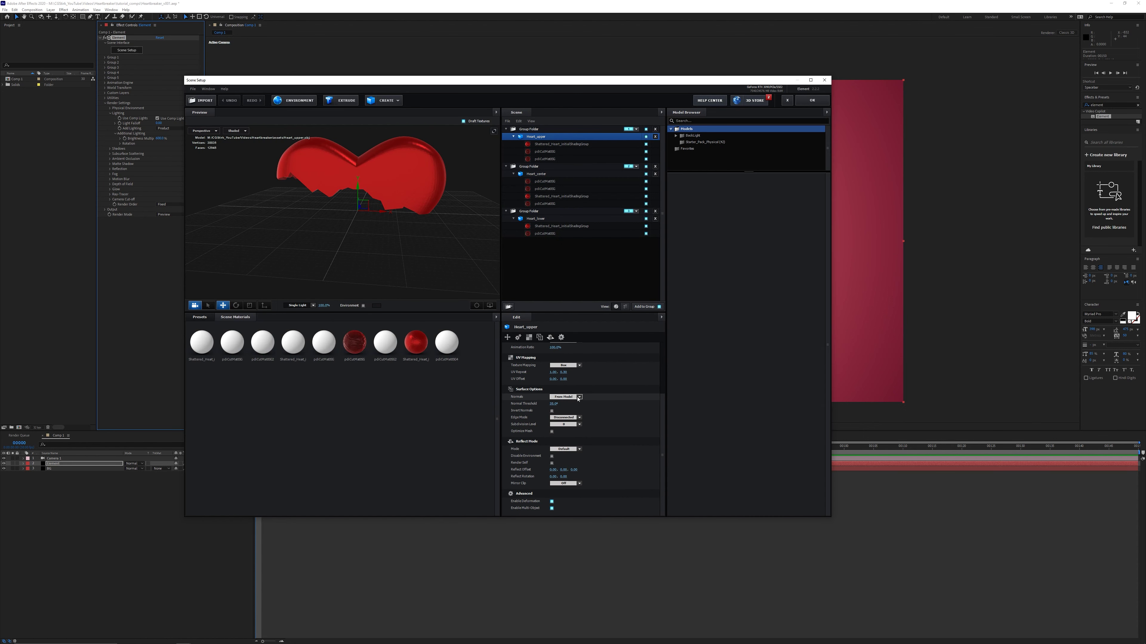
click(578, 398)
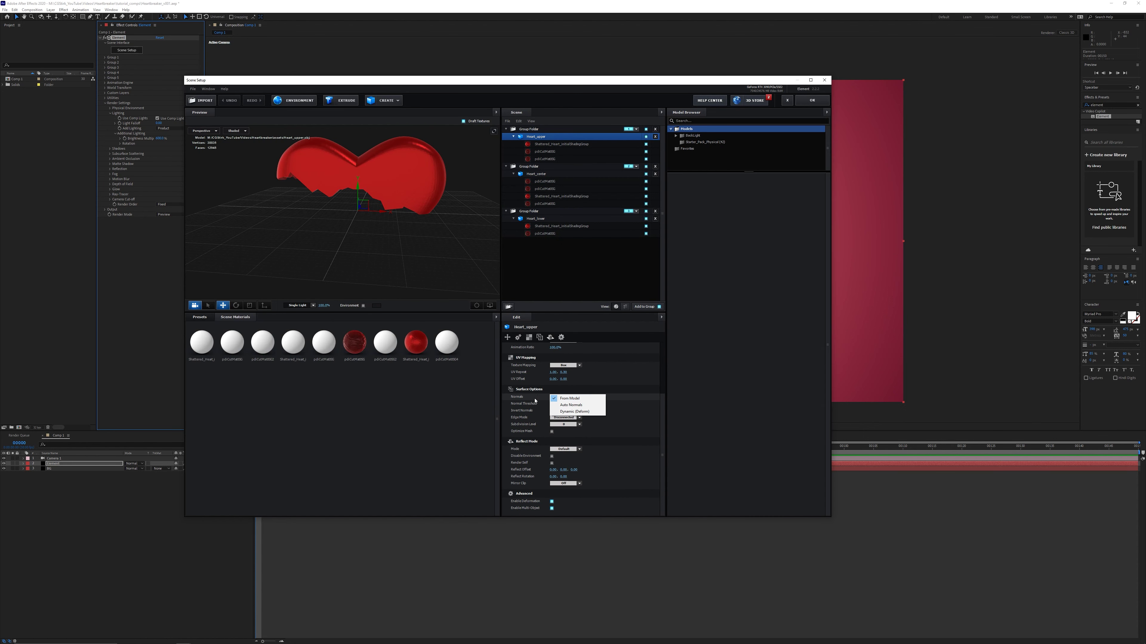
click(569, 407)
scroll(435, 207, up, 4)
drag(435, 206, 434, 257)
- Change the normals of heart_center and heart_lower to Auto Normals, accept the scene setup and save the project
click(534, 175)
click(576, 397)
click(569, 408)
click(542, 219)
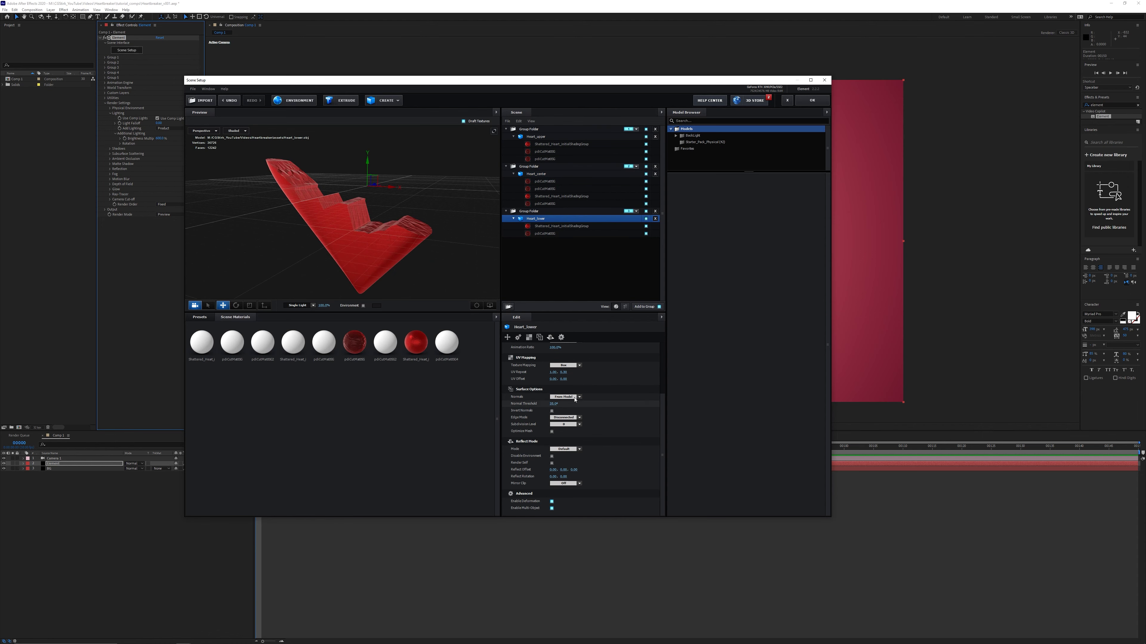
click(565, 397)
click(569, 405)
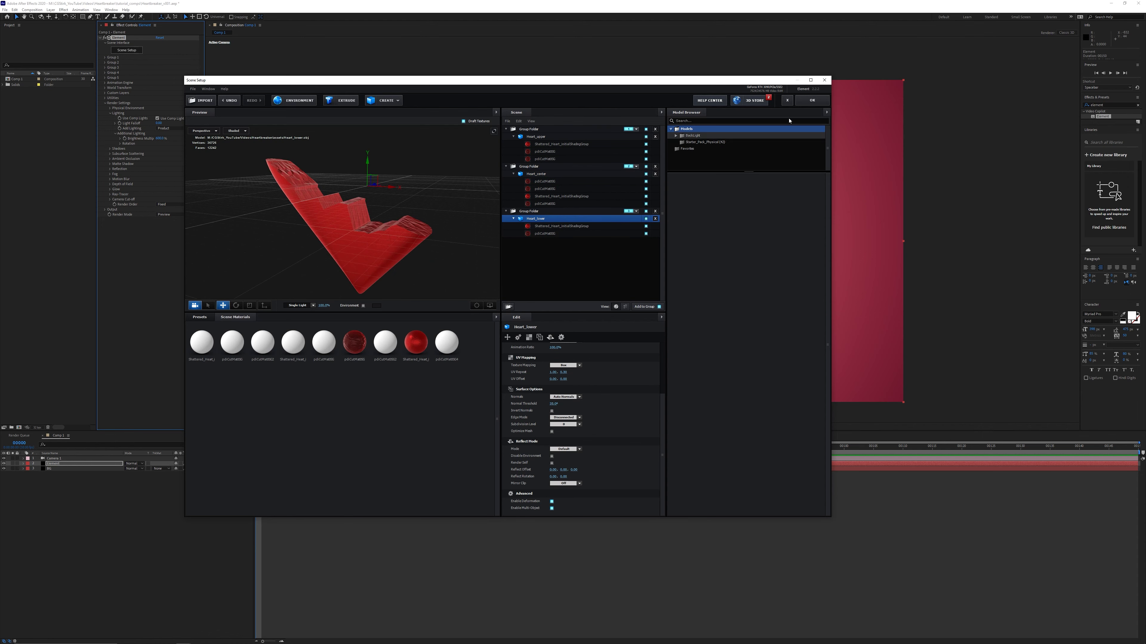
click(816, 102)
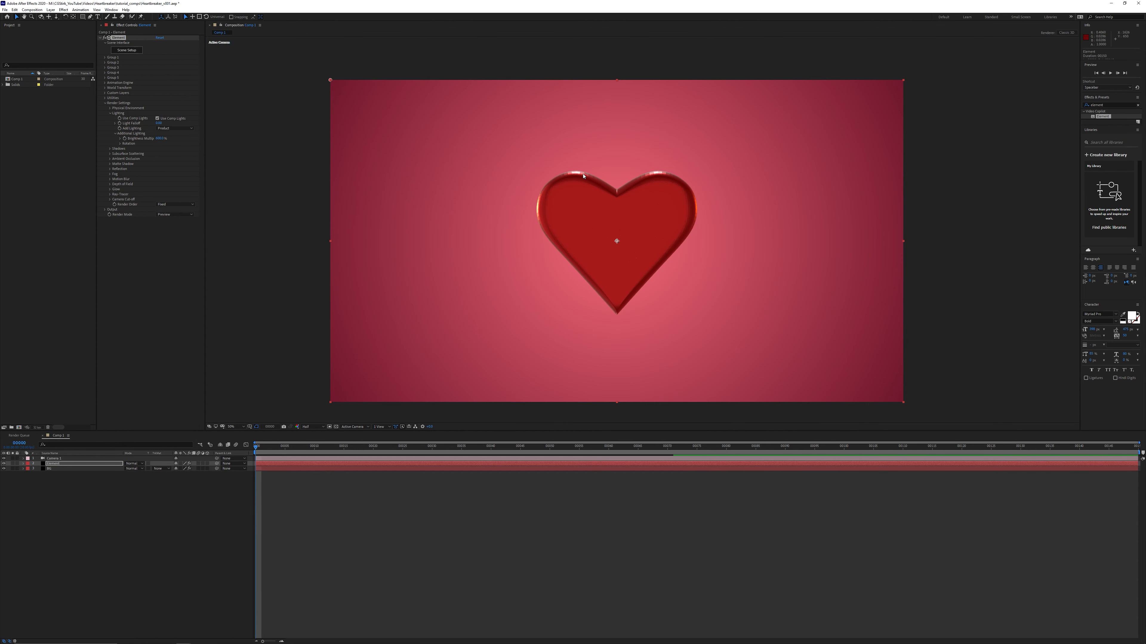
key(ctrl+s)
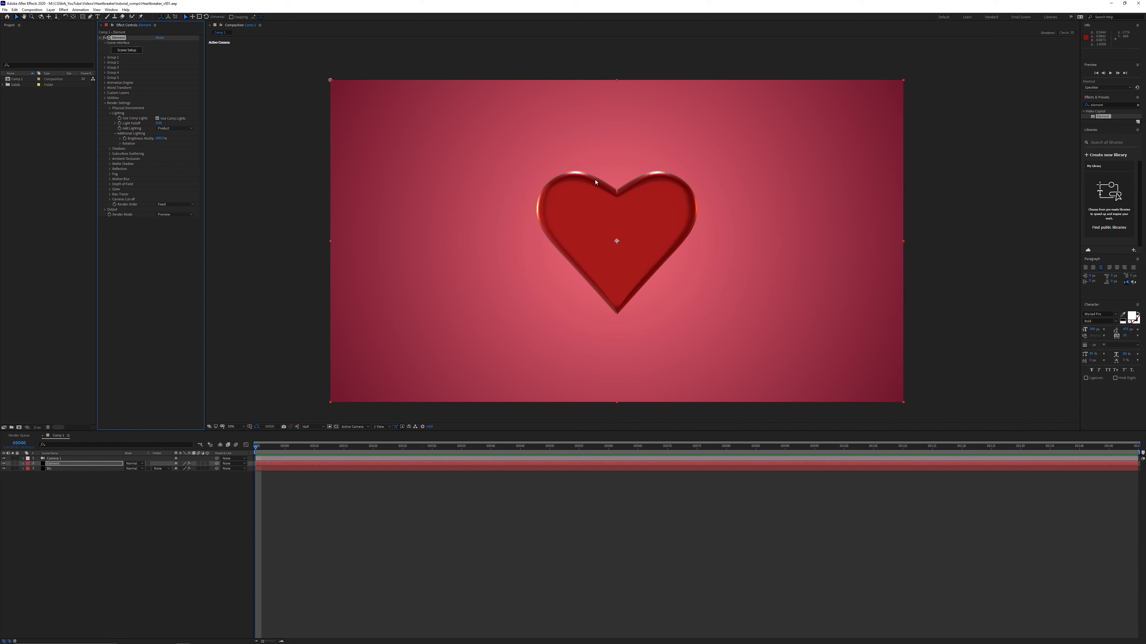
- Pull the camera back from the heart, reveal the camera's Position property and adjust the camera's framing
key(c)
key(c)
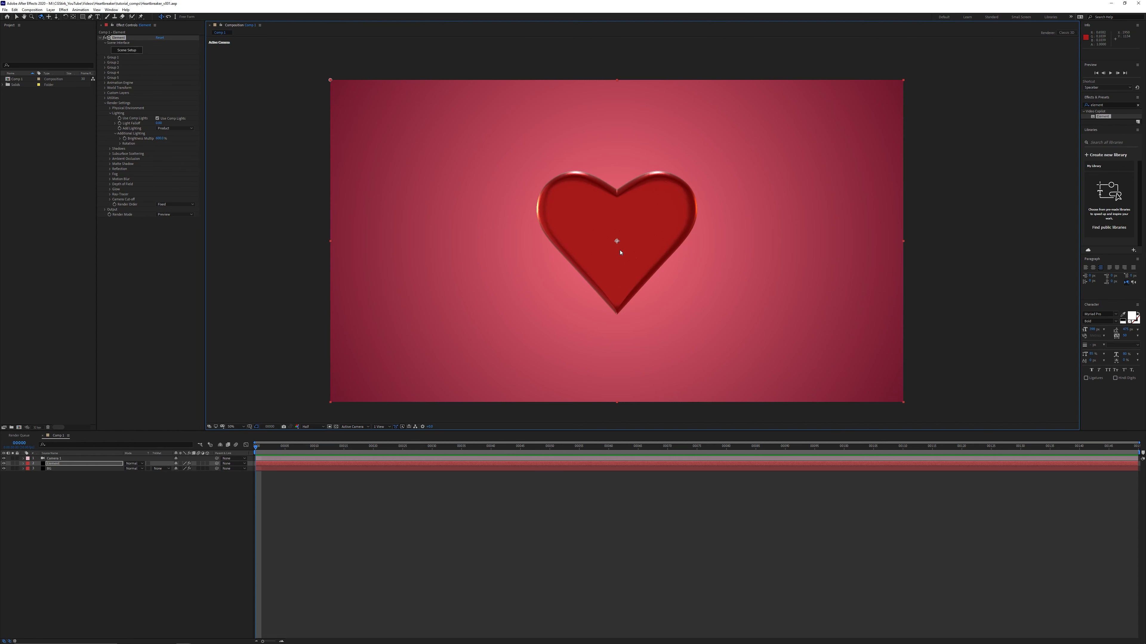
drag(610, 243, 548, 295)
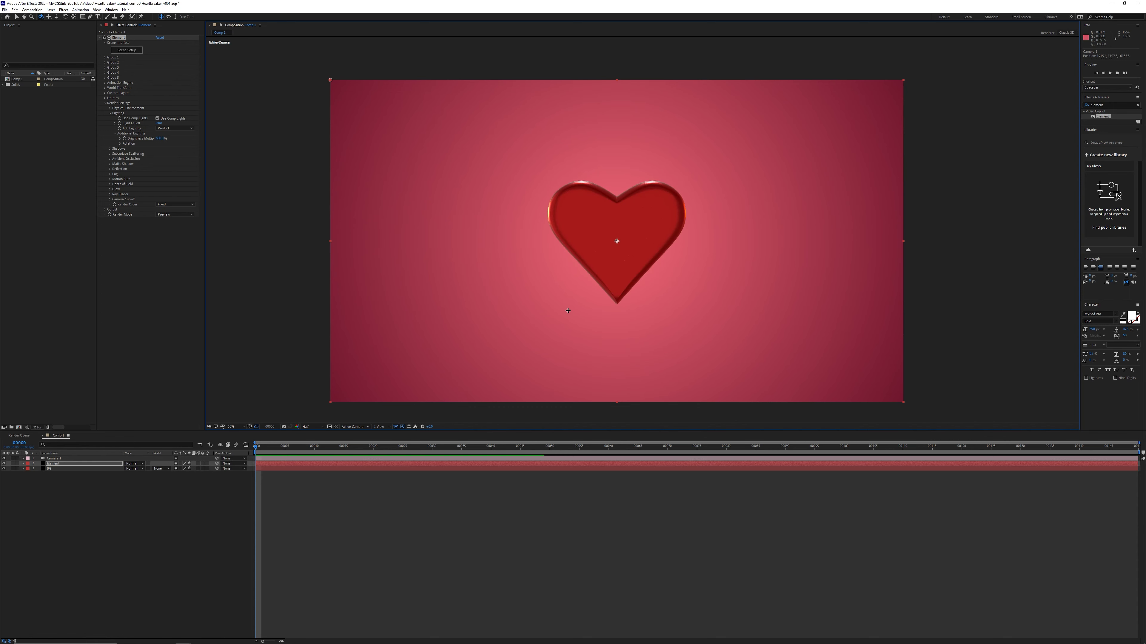
click(83, 458)
key(p)
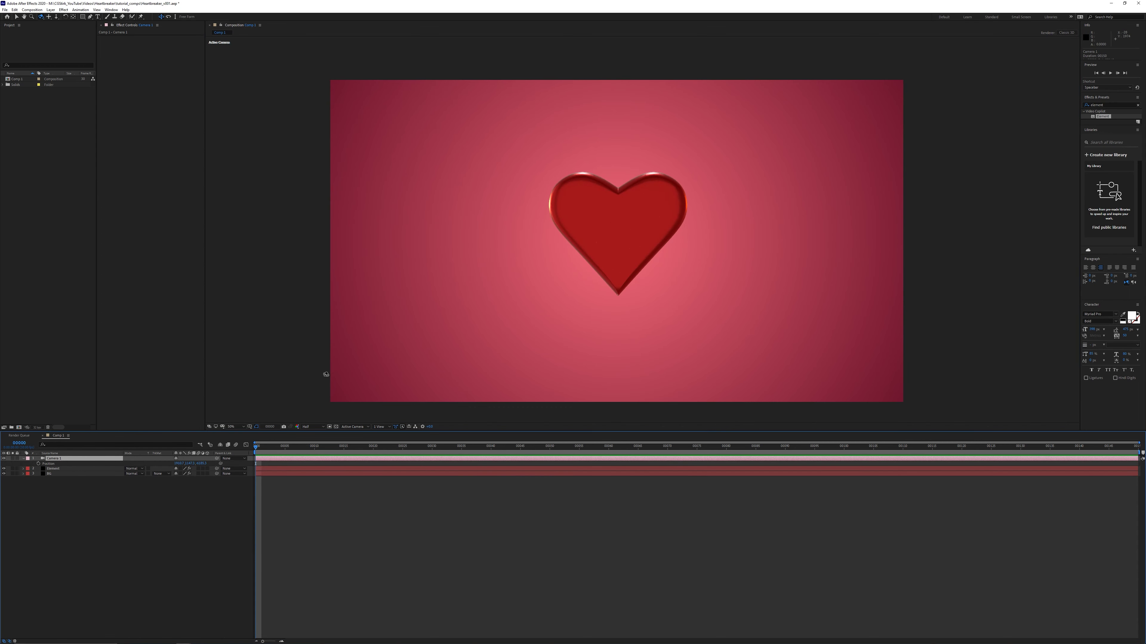
drag(616, 250, 582, 212)
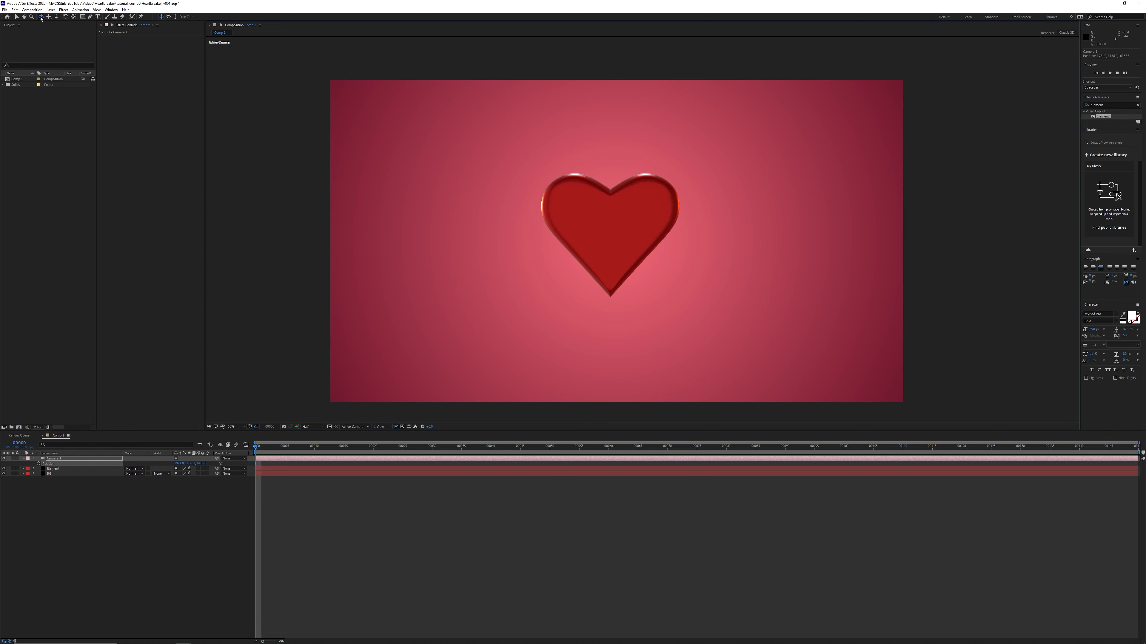
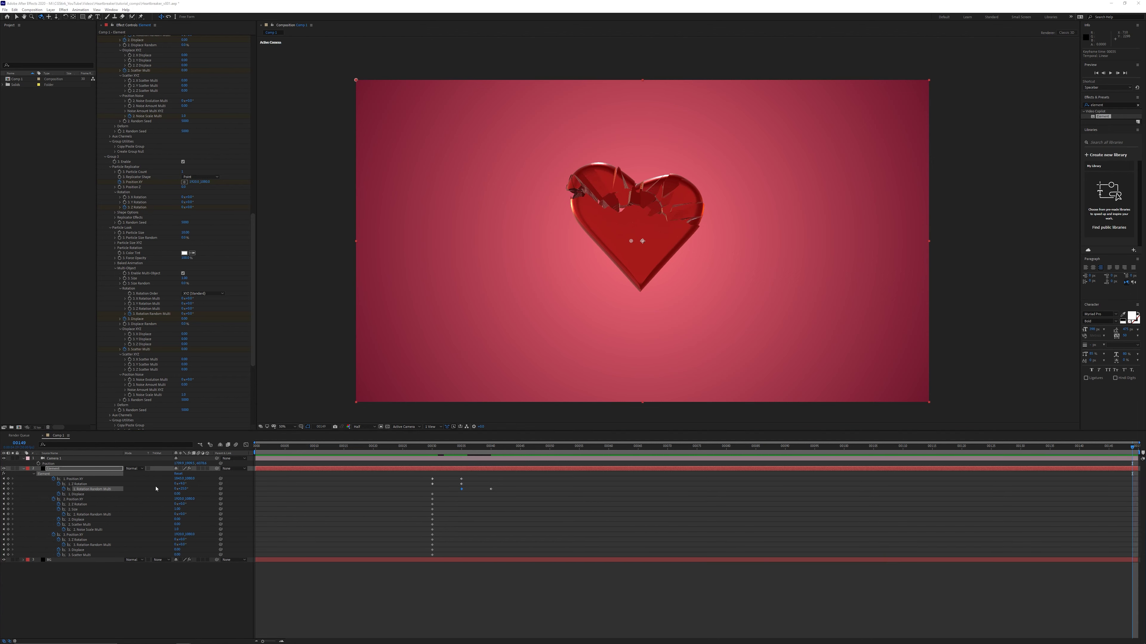
- Adjust the first group's Position XY at the current time to lift the upper heart piece away from the lower part
drag(177, 480, 163, 479)
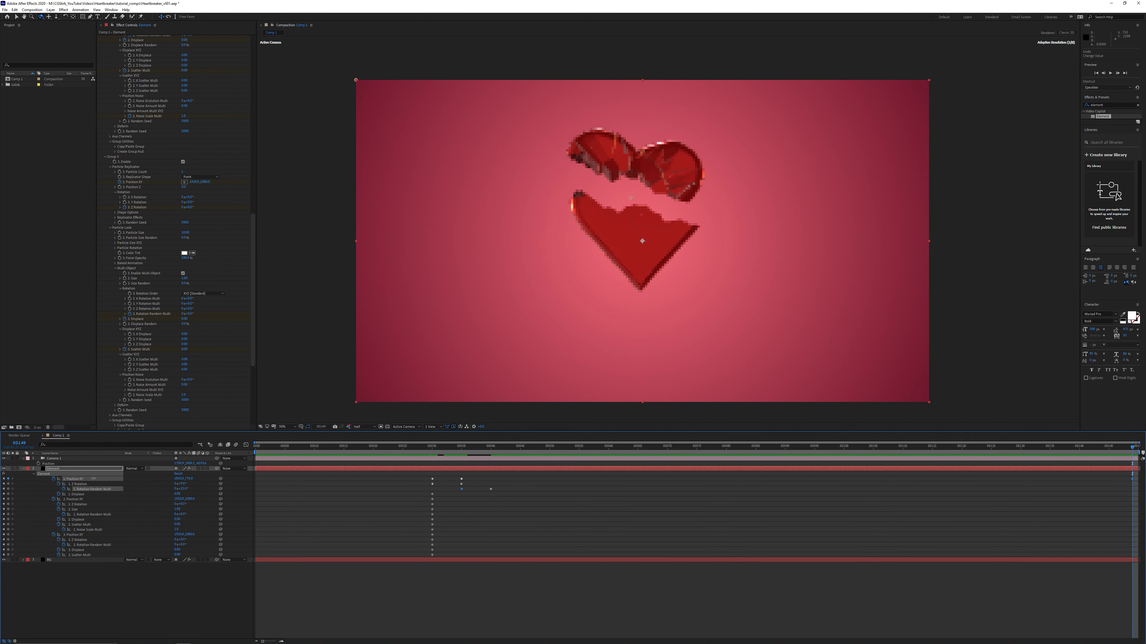
mouse_move(94, 479)
mouse_down()
mouse_move(111, 484)
mouse_move(91, 484)
mouse_up()
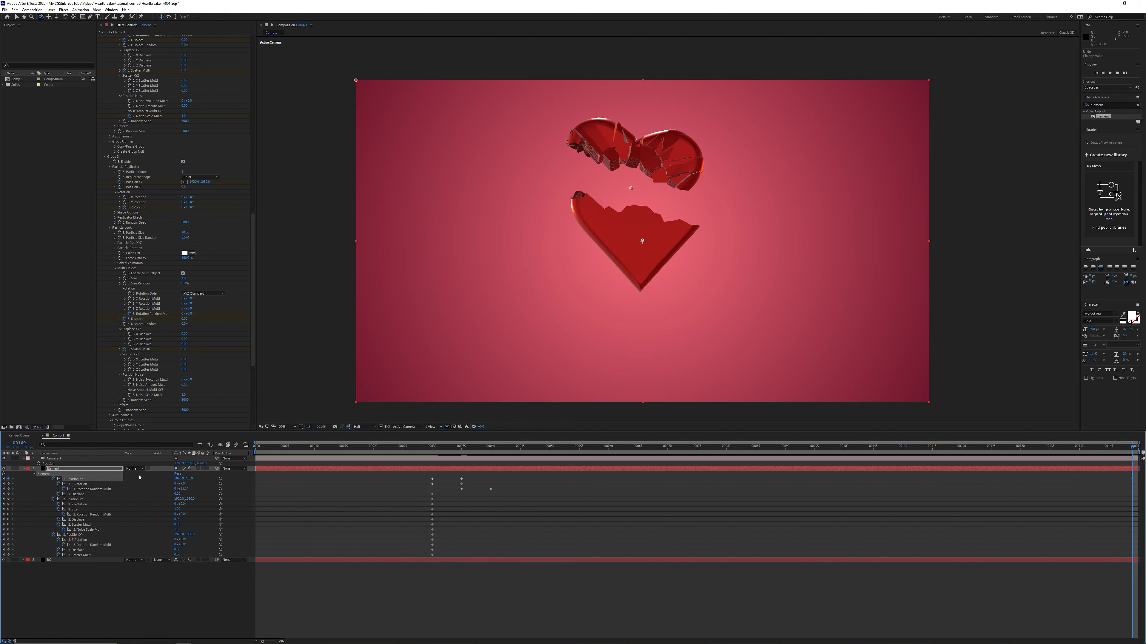
- Shift the upper group's Position XY at the timeline's end, raise its Rotation Random Multi and Displace, and preview the break
drag(177, 478, 170, 479)
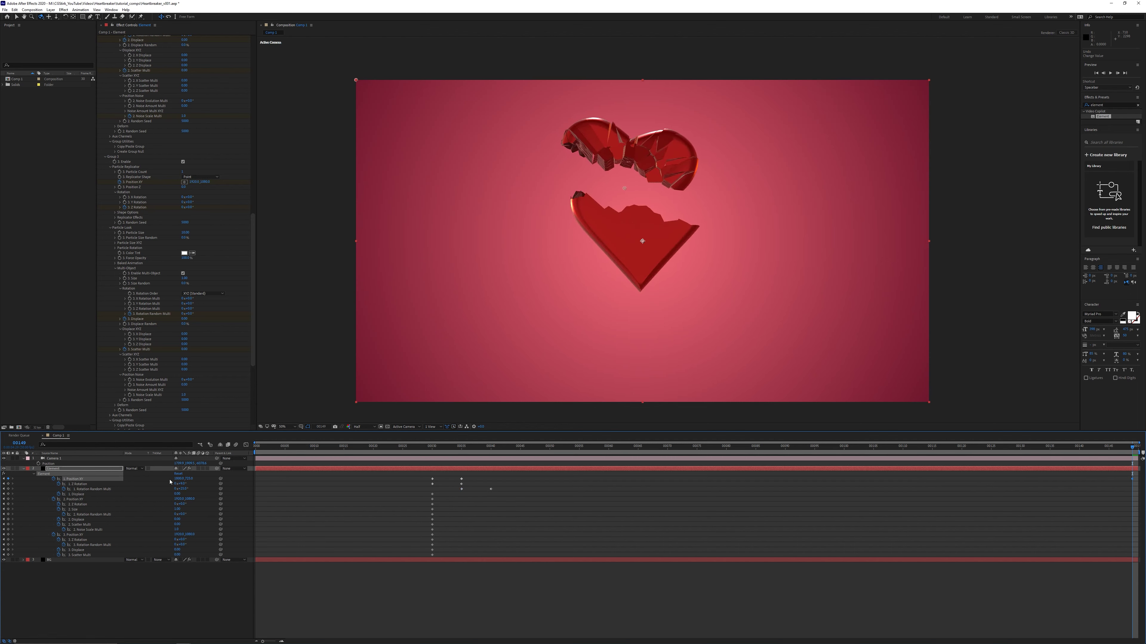
mouse_move(186, 489)
mouse_down()
mouse_move(205, 489)
mouse_move(174, 492)
mouse_move(193, 497)
mouse_up()
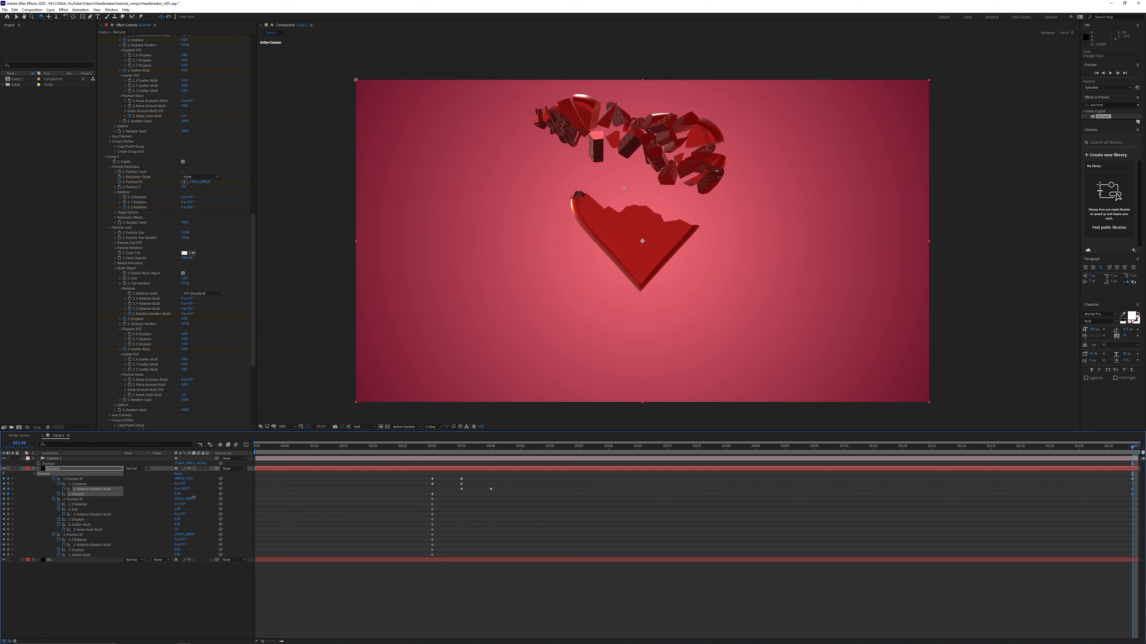
drag(194, 497, 182, 496)
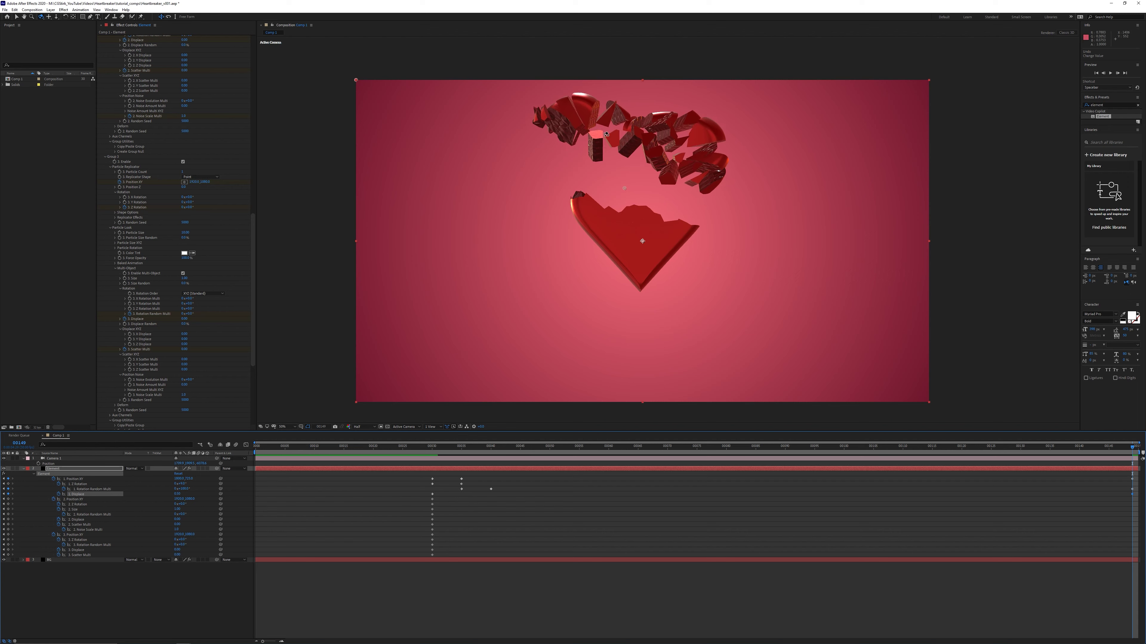
key(space)
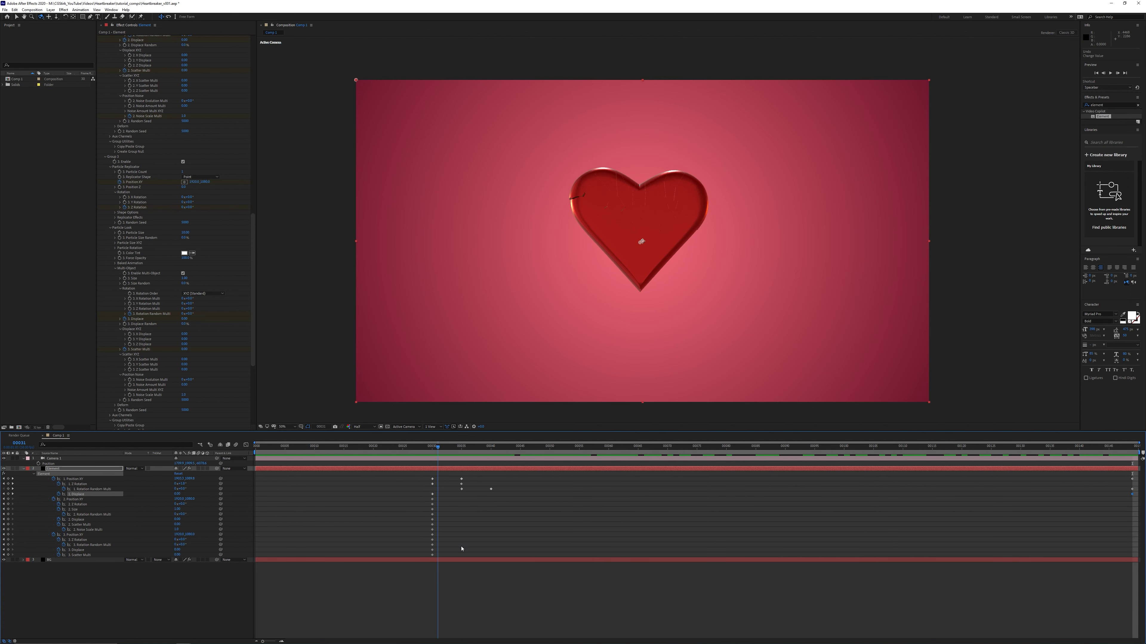
key(space)
- Raise the center group's Displace and Scatter Multi a few frames after the break starts to scatter its fragments
click(61, 500)
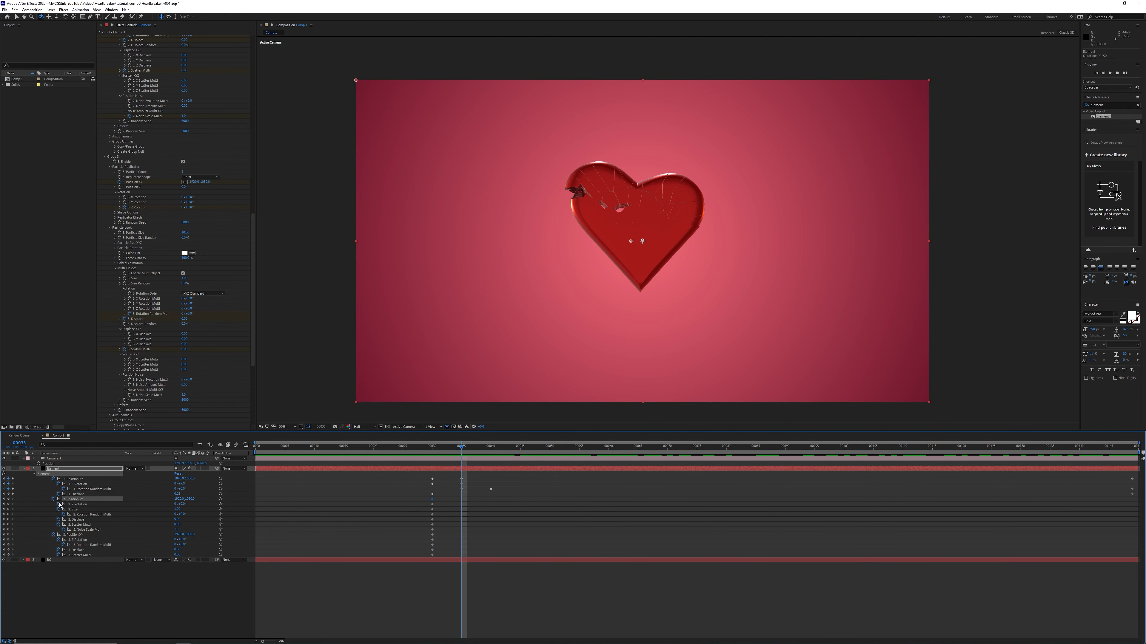
click(83, 520)
key(k)
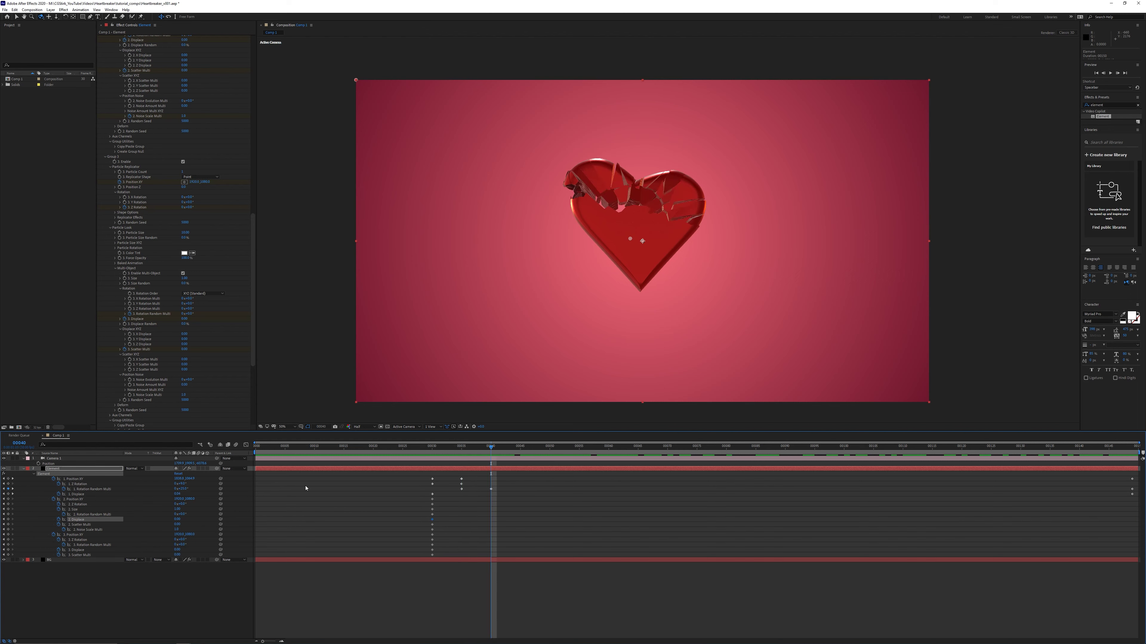
drag(176, 520, 476, 531)
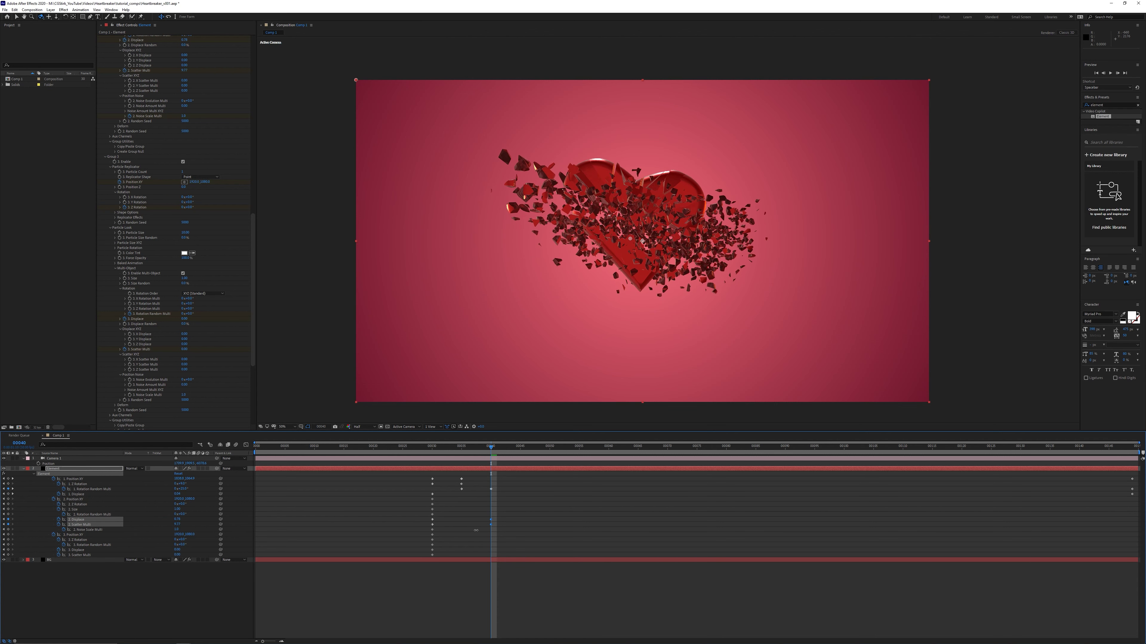
- Keyframe the center group's Noise Amount Multi in place of Noise Scale Multi at the break's start and reveal the Element layer's keyframed properties
scroll(195, 349, up, 4)
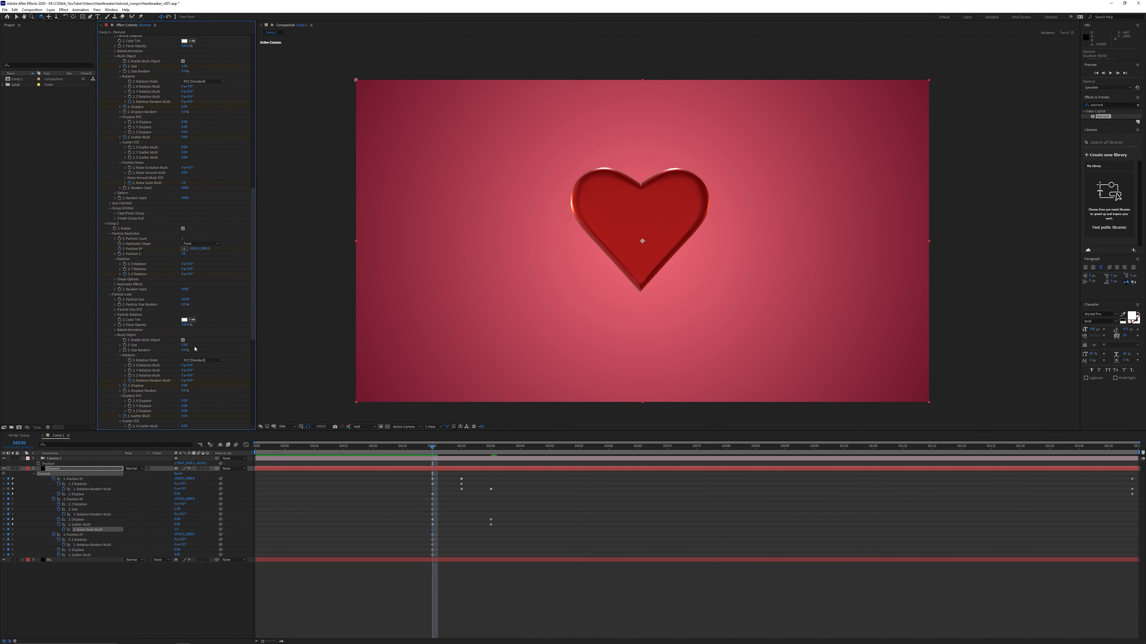
scroll(194, 349, up, 3)
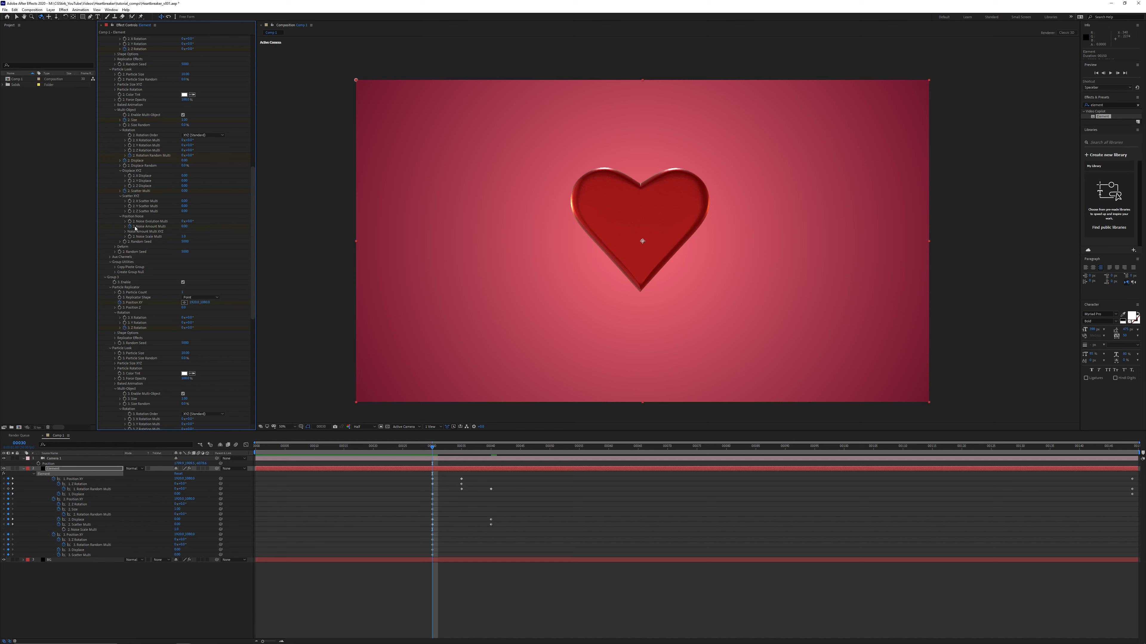
drag(459, 448, 494, 454)
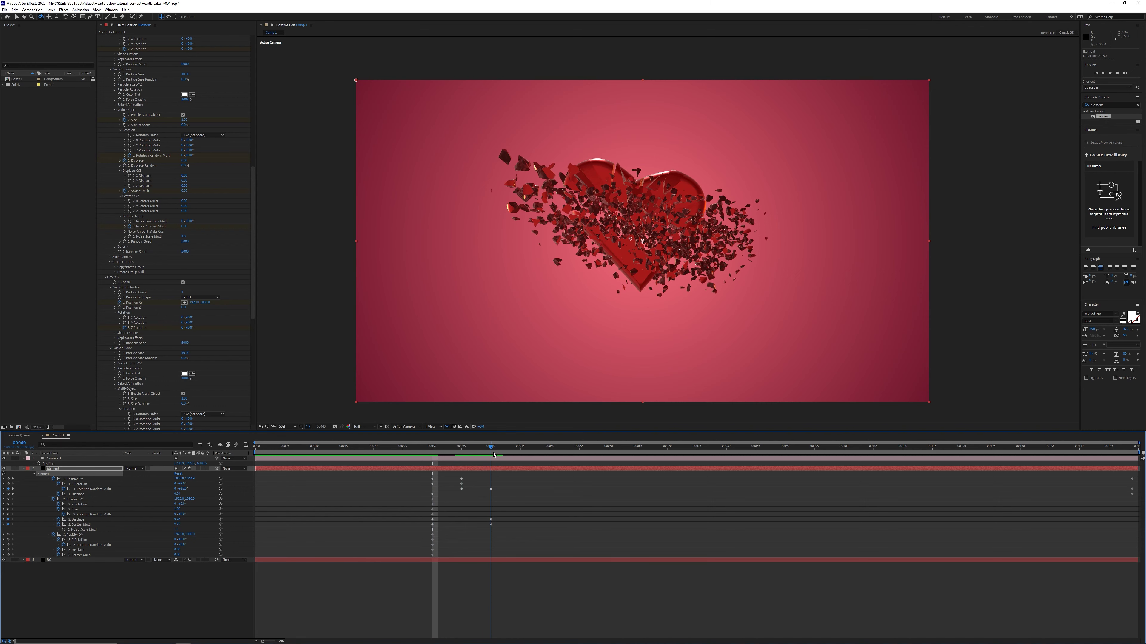
click(115, 469)
key(u)
key(u)
key(u)
key(u)
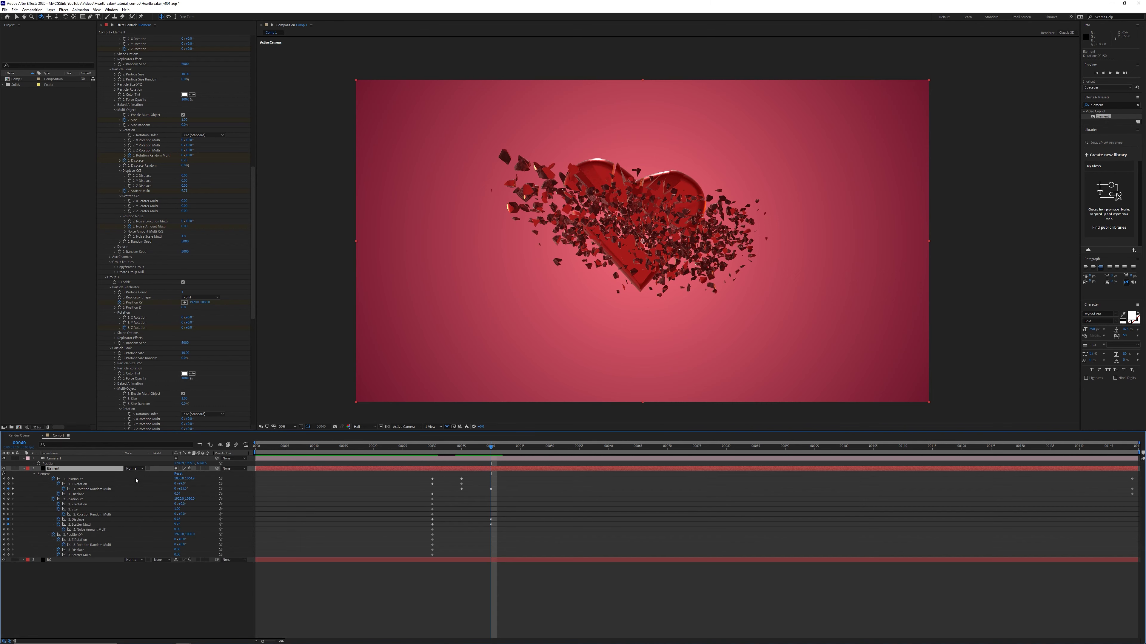
- Increase the center group's Noise Amount Multi and slightly reduce its Multi-Object Size a few frames after the break starts
click(94, 530)
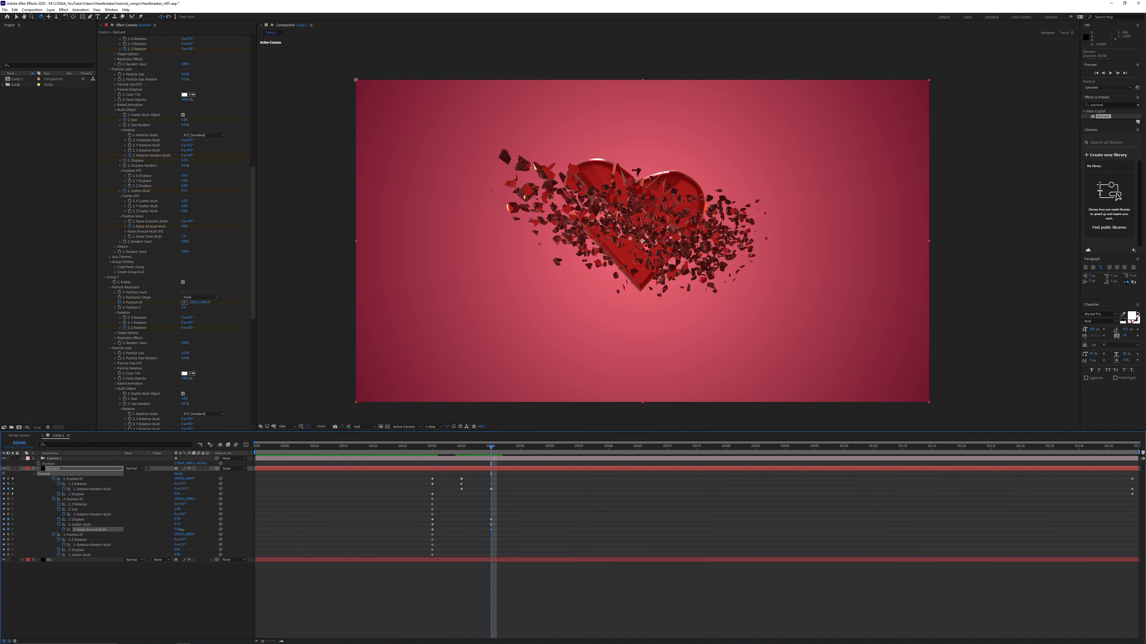
drag(182, 531, 182, 531)
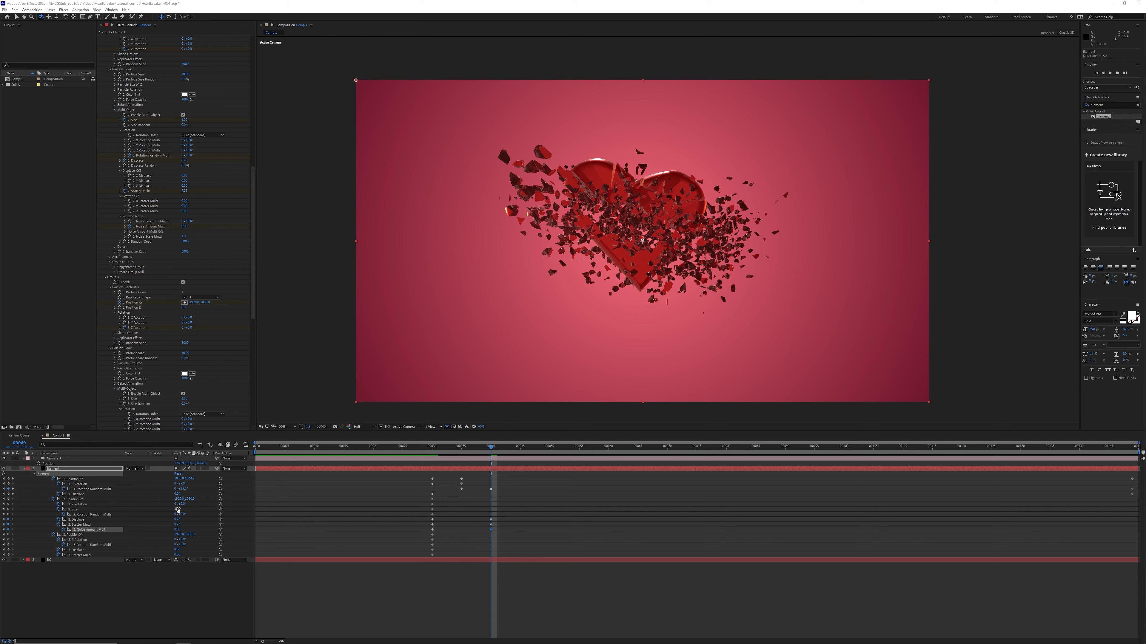
drag(177, 510, 171, 510)
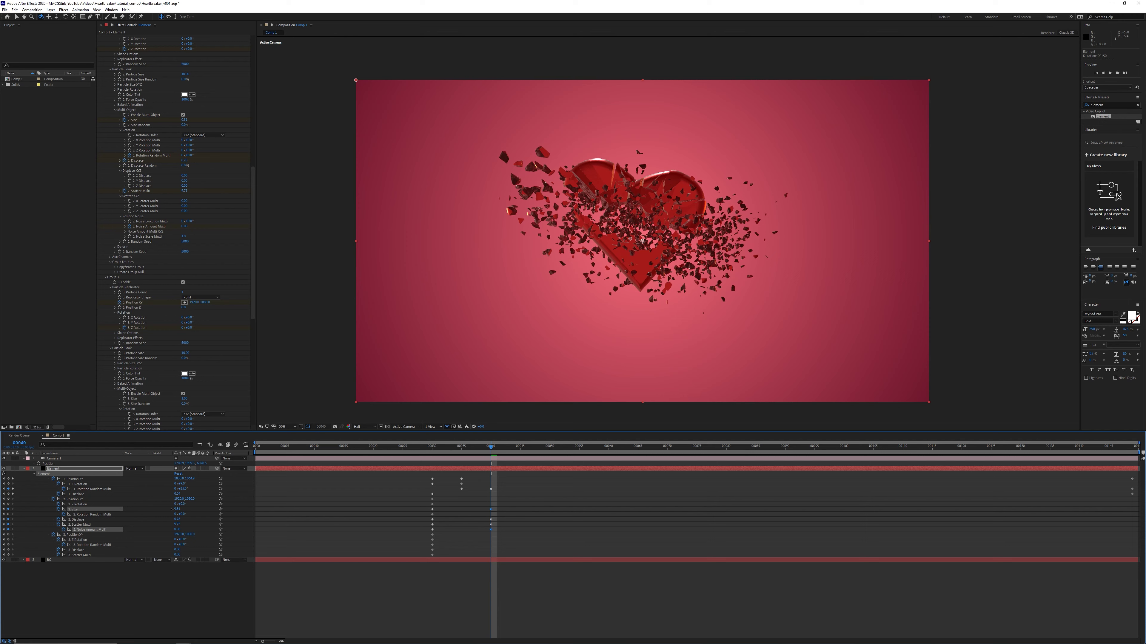
drag(173, 510, 172, 510)
- Shift the center group's Position XY at the timeline's end and raise its rotation and Displace values to spread the fragments
drag(492, 452, 1134, 467)
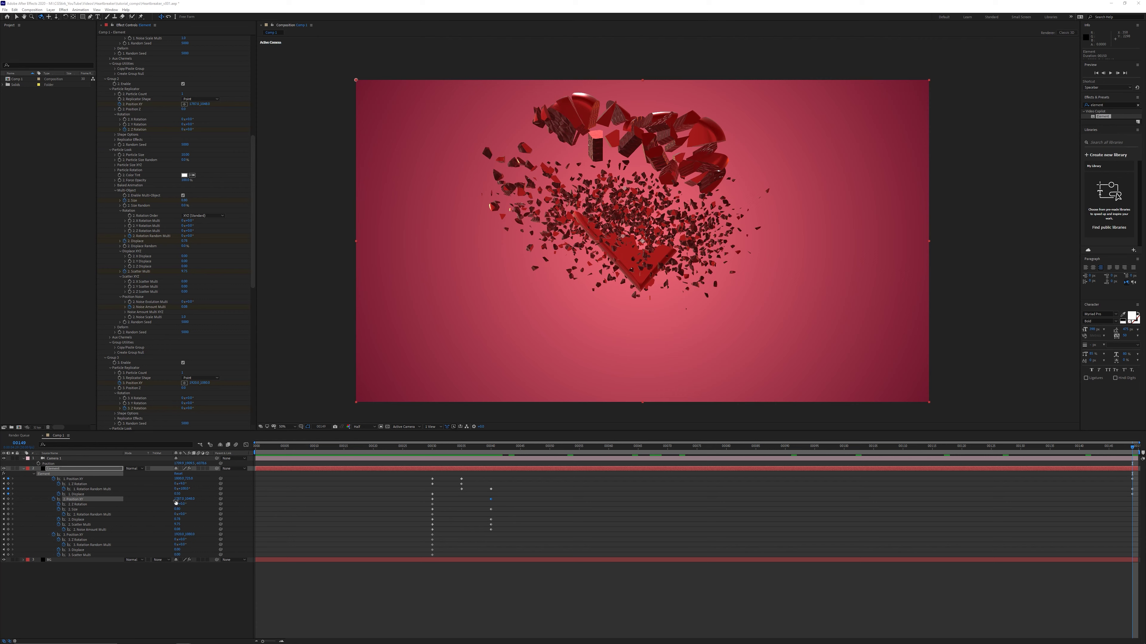
drag(176, 502, 92, 510)
drag(183, 505, 331, 514)
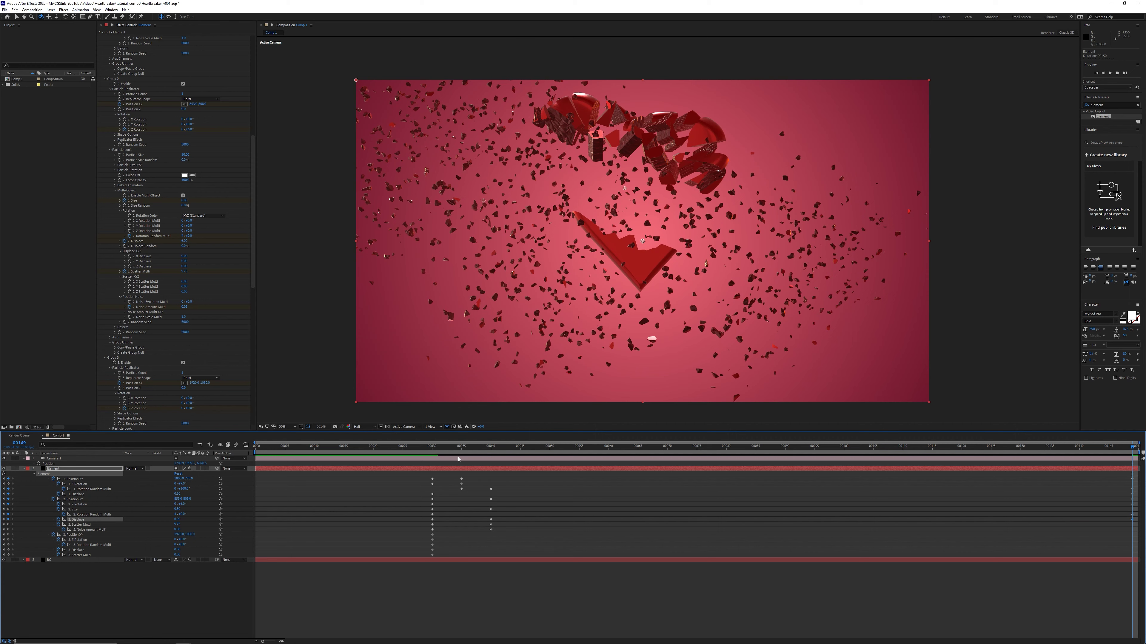
- Add a Particle Size keyframe for the center group at the break's start and reveal it among the layer's animated properties
click(435, 450)
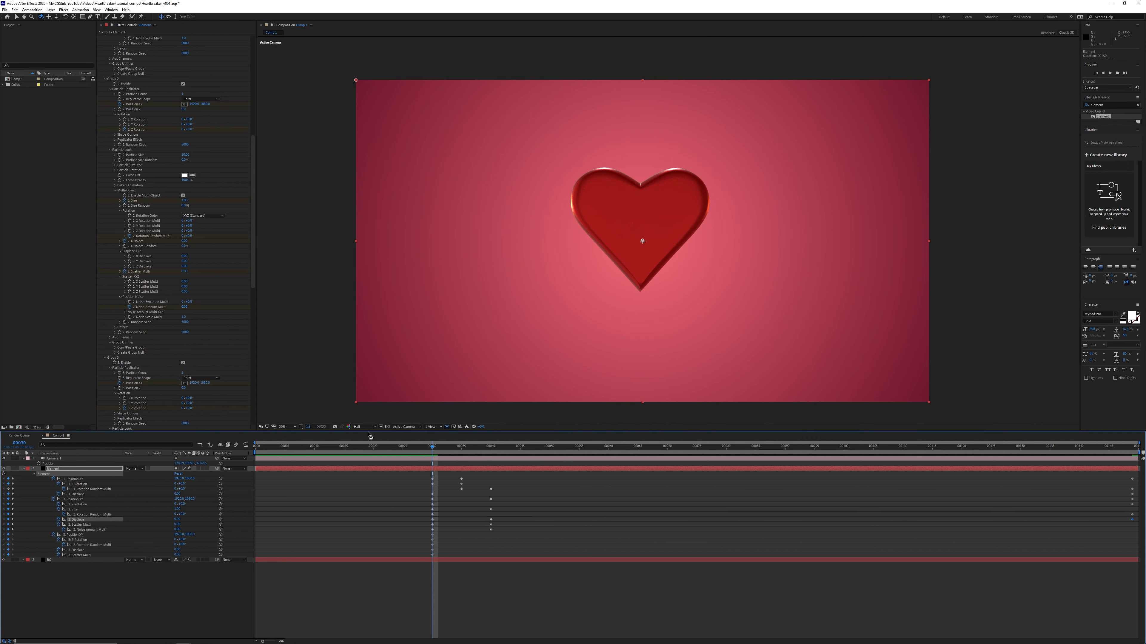
click(139, 167)
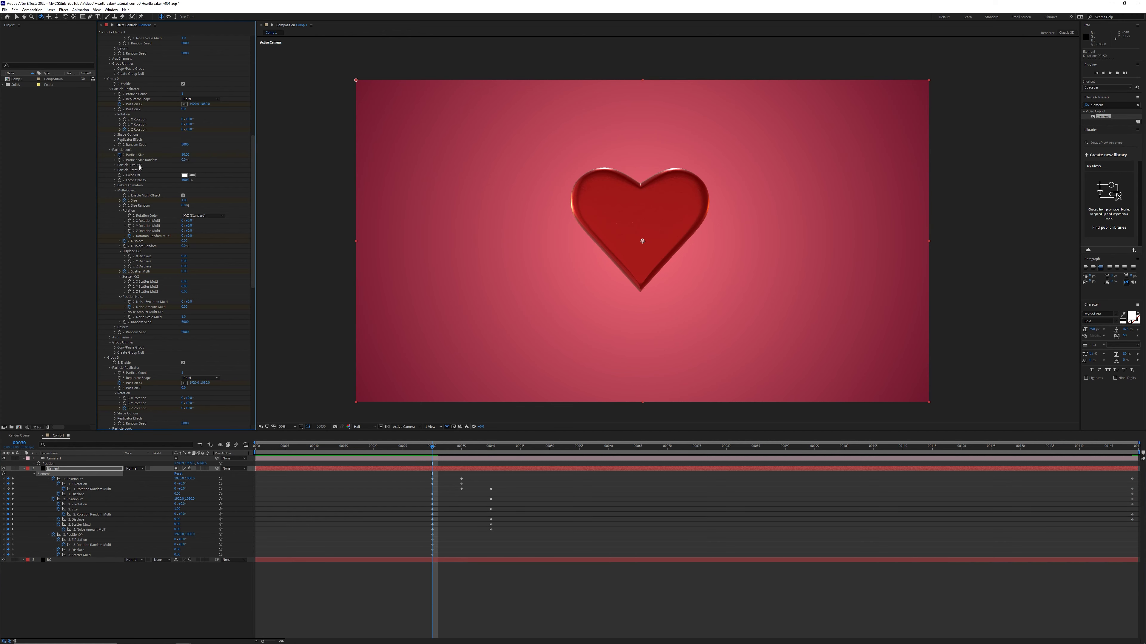
click(97, 471)
key(u)
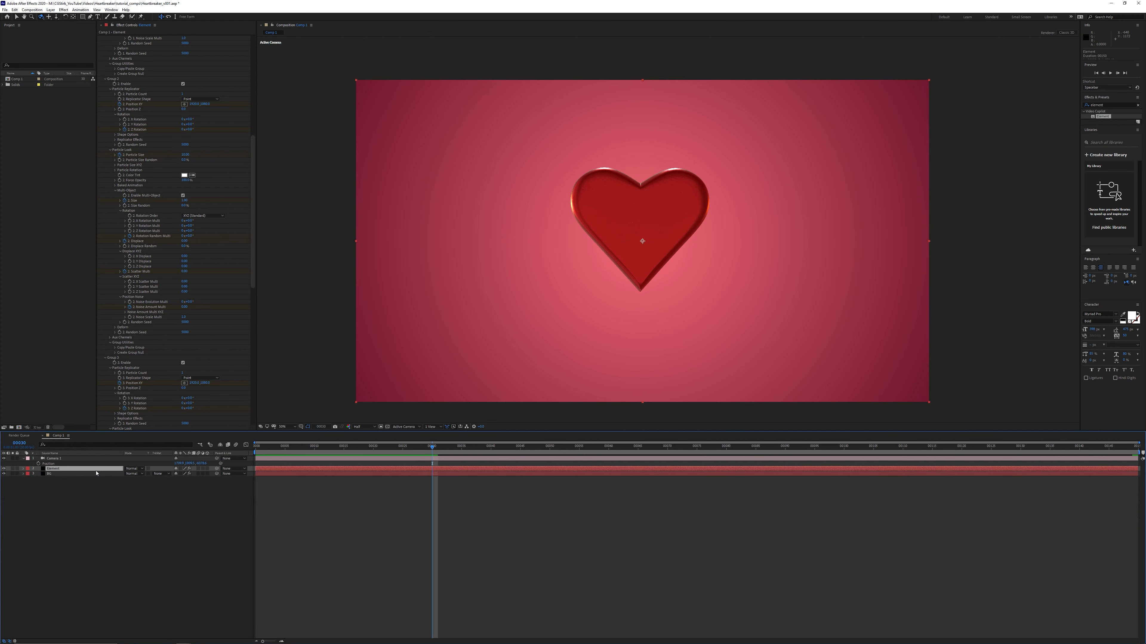
key(u)
key(u)
key(u)
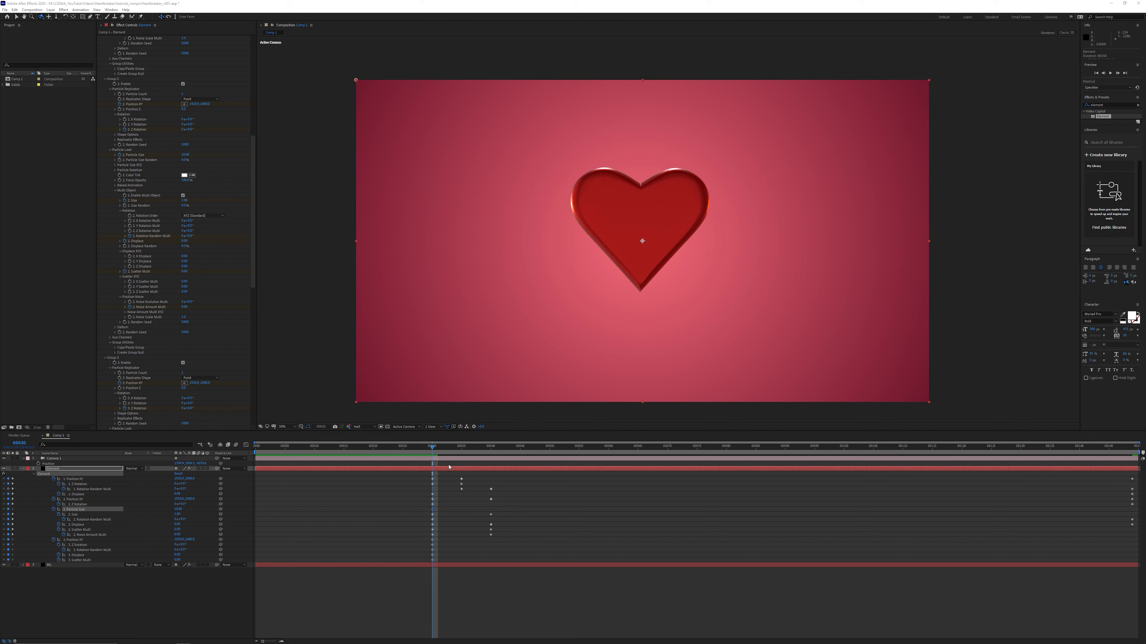
- Reduce the center group's Particle Size shortly after the break starts and set it to 8 at the timeline's end
click(491, 453)
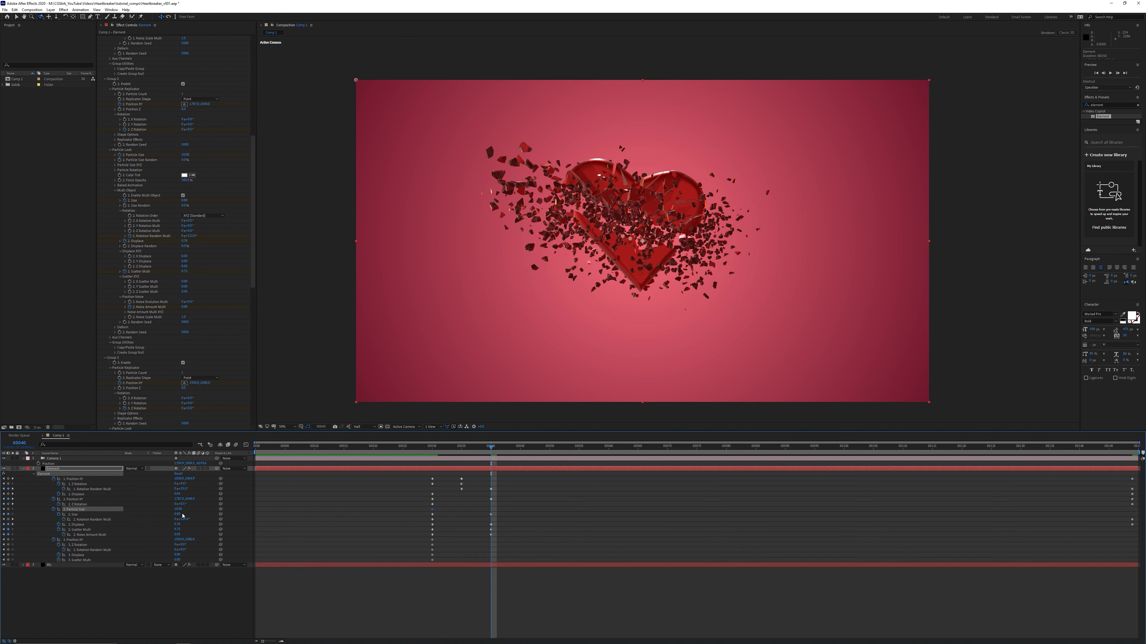
click(180, 509)
key(Return)
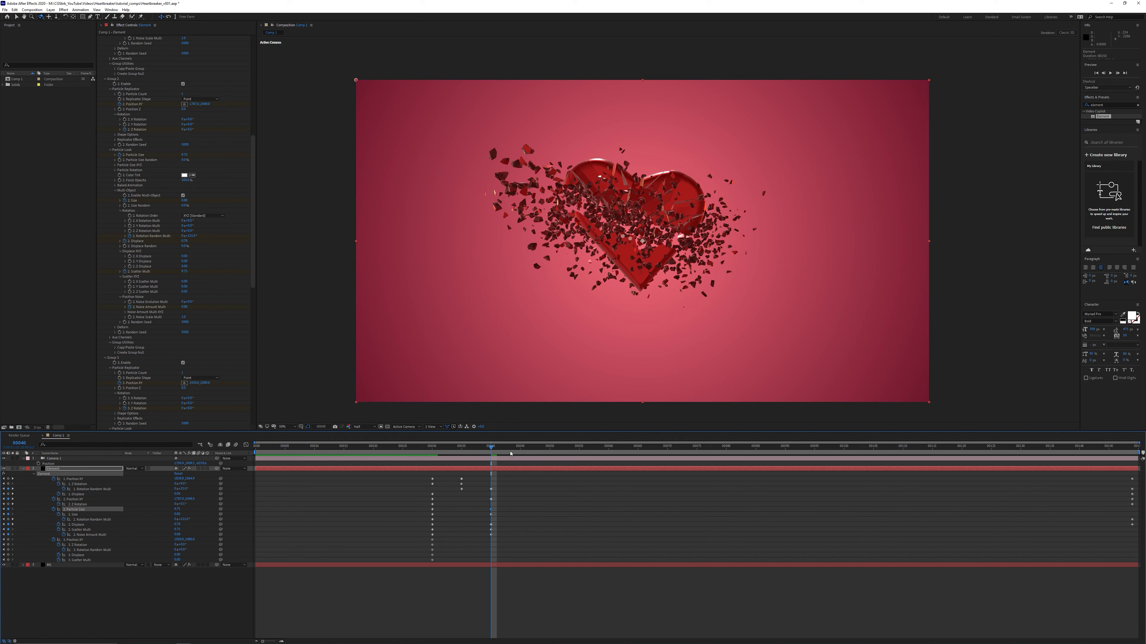
key(space)
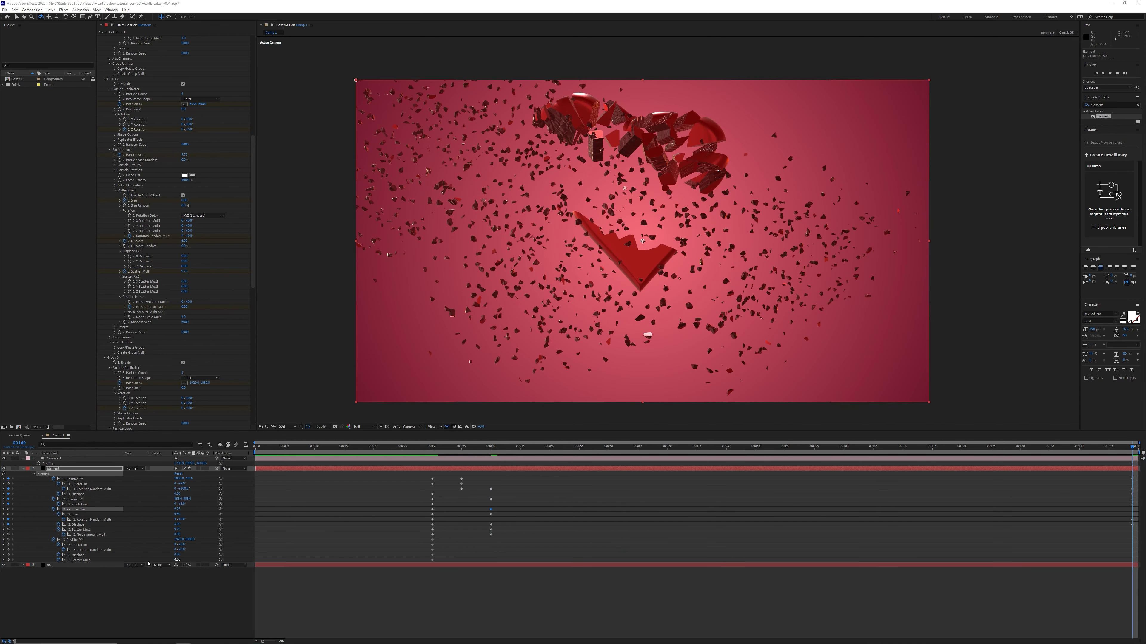
click(179, 508)
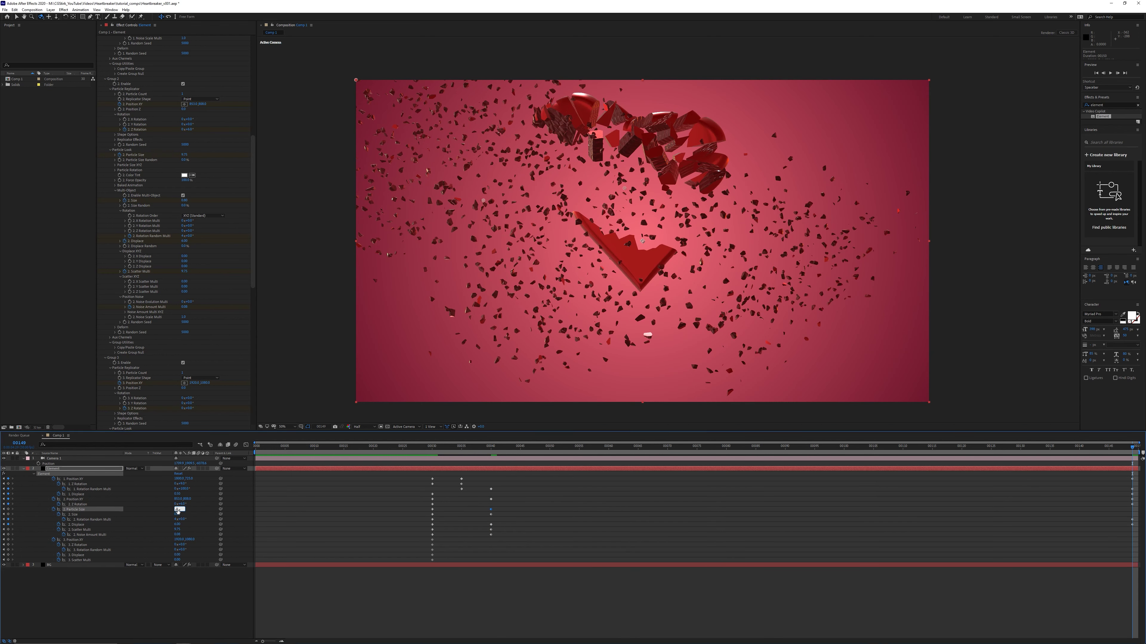
text(8)
key(Return)
- Increase the center group's Rotation Random Multi shortly after the break starts and preview the shattering from just before it
drag(434, 449, 501, 456)
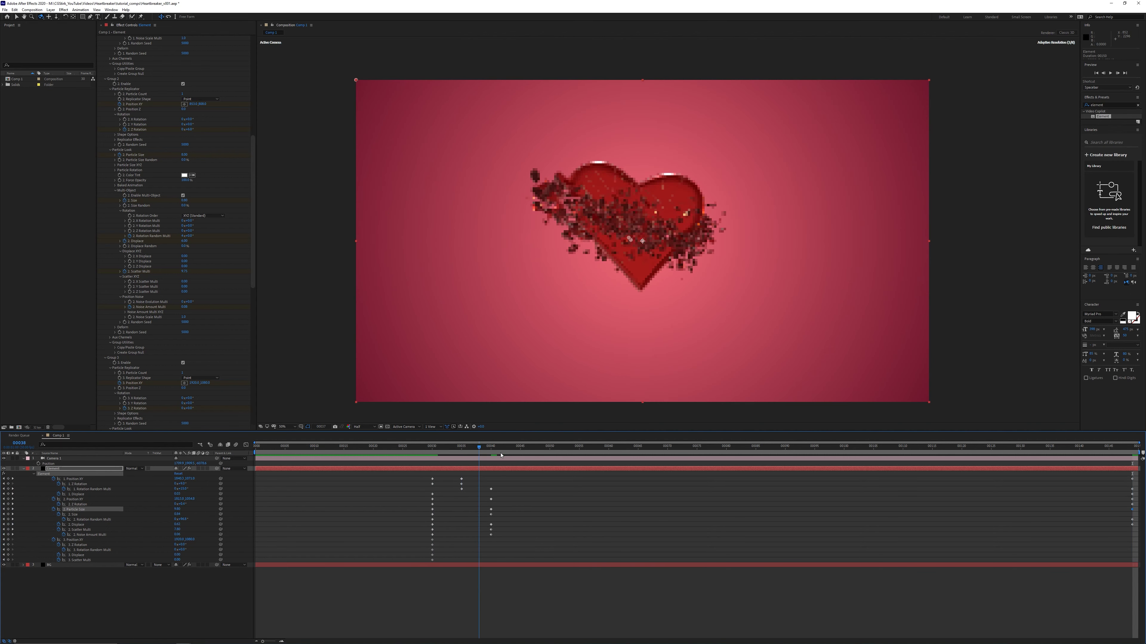
click(173, 521)
drag(187, 521, 220, 525)
click(421, 447)
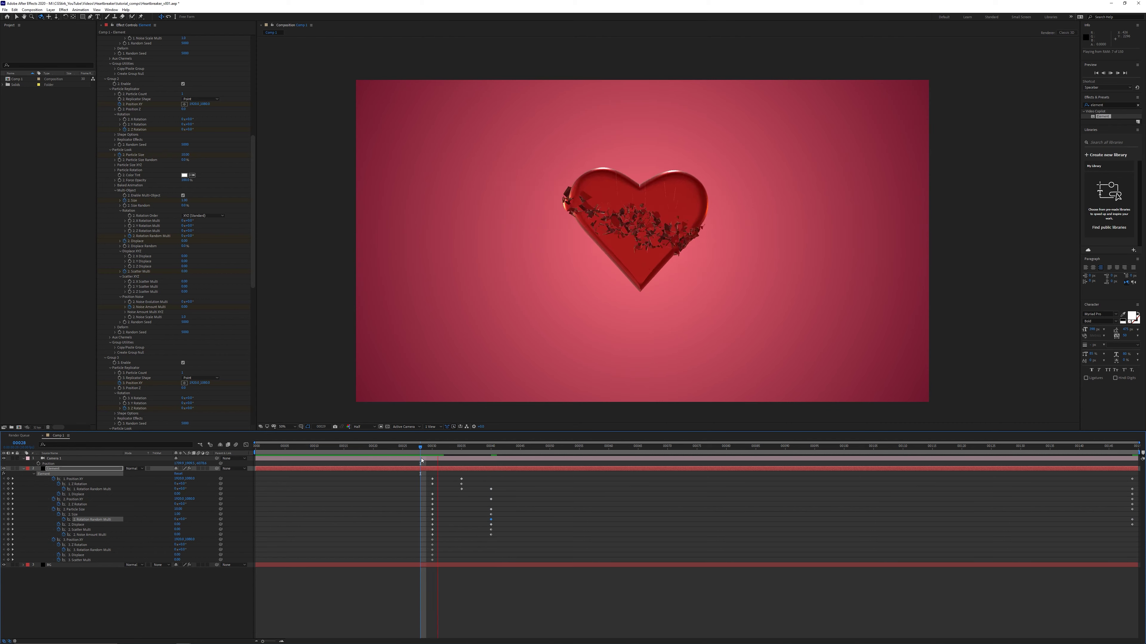
key(space)
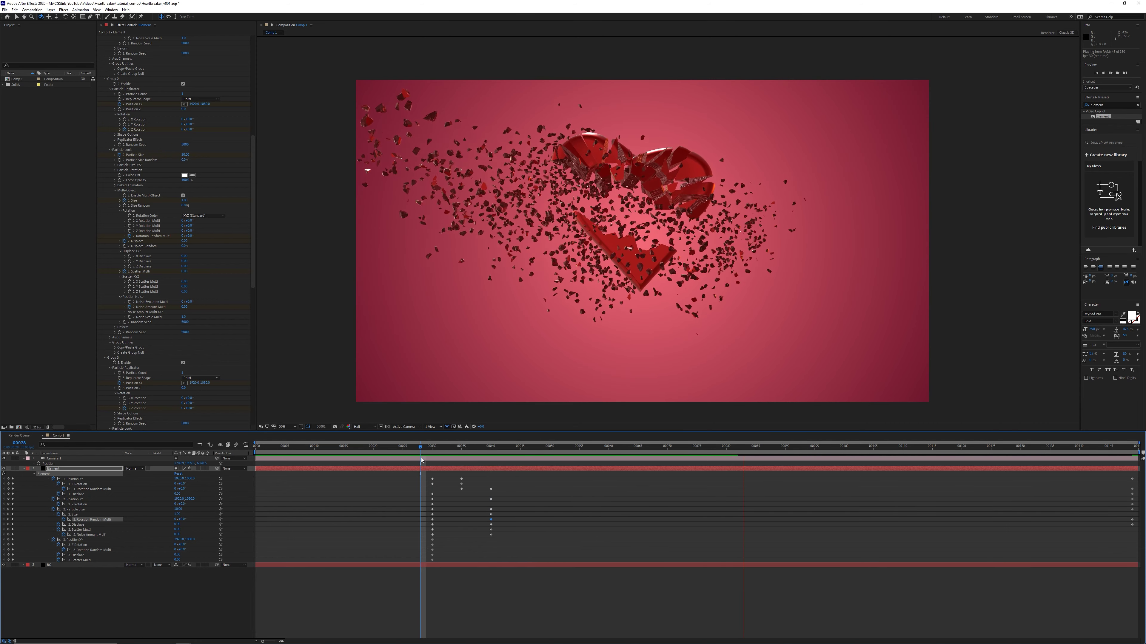
- Nudge the lower group's Position XY downward and tilt it with Z Rotation at the upper group's second keyframe time
click(254, 283)
drag(254, 283, 254, 408)
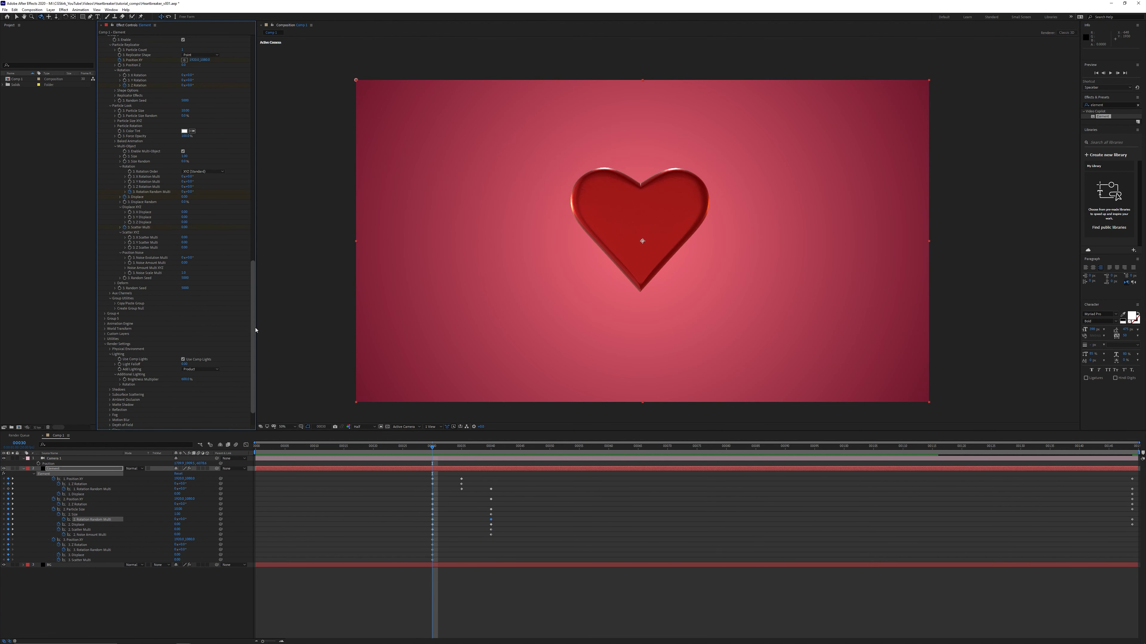
click(462, 451)
click(96, 541)
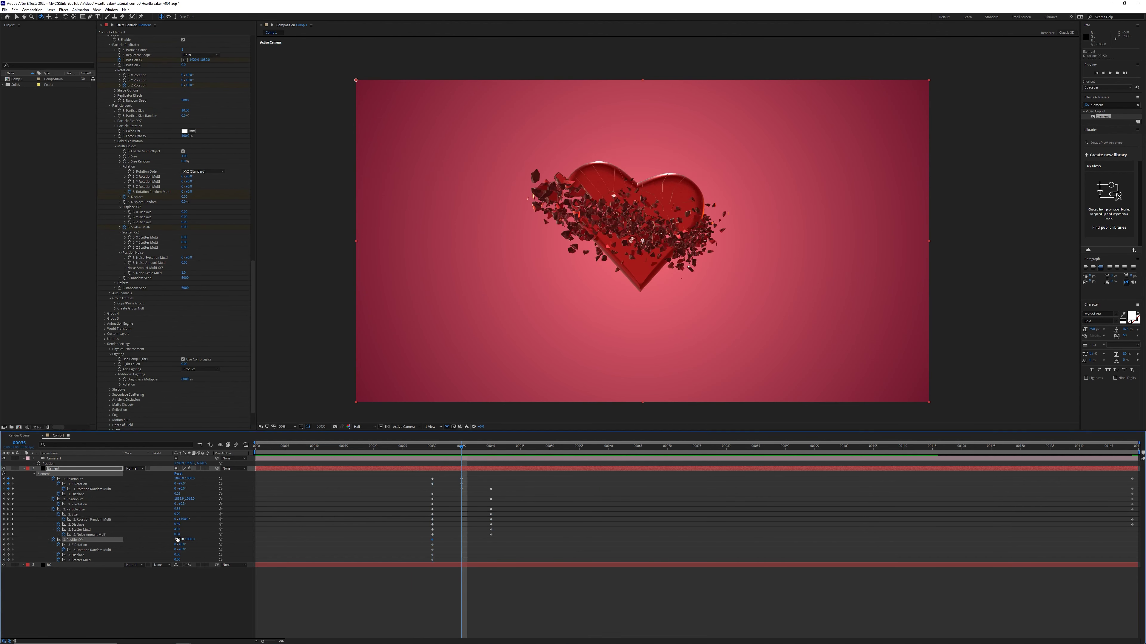
mouse_move(177, 540)
mouse_down()
mouse_move(167, 541)
mouse_move(205, 541)
mouse_move(187, 552)
mouse_up()
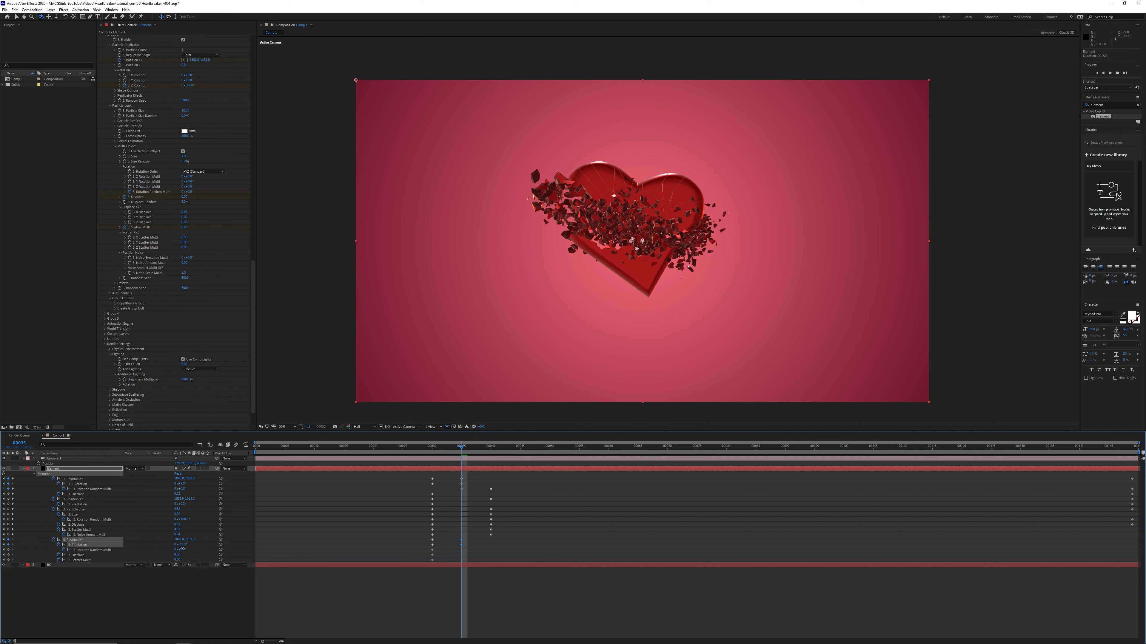
- Adjust the lower group's Rotation Random Multi and Scatter Multi at the center group's second keyframe time
click(490, 447)
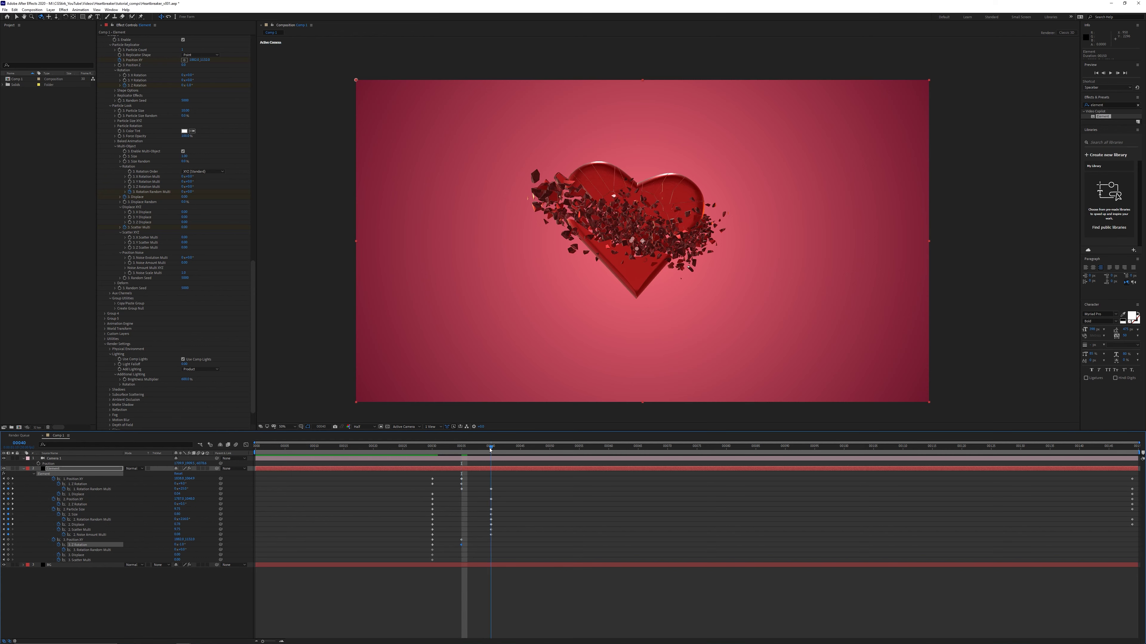
click(115, 550)
drag(183, 554, 176, 560)
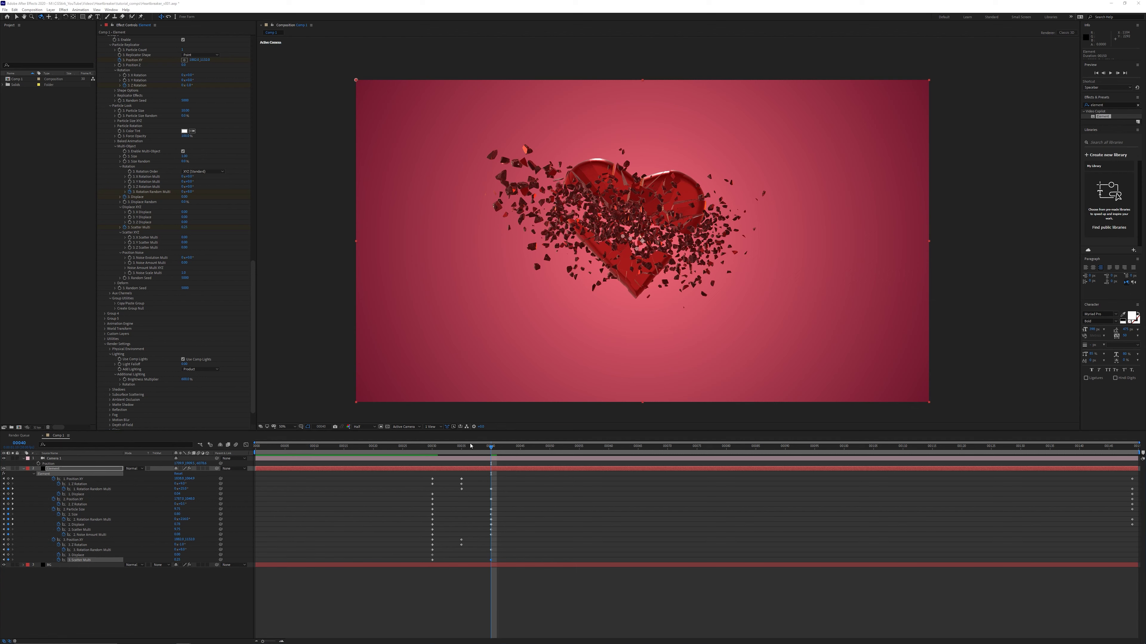
- Move the lower group's first Displace keyframe to the upper group's second keyframe time and set Displace to 0.5 at the timeline's end
click(461, 445)
click(432, 555)
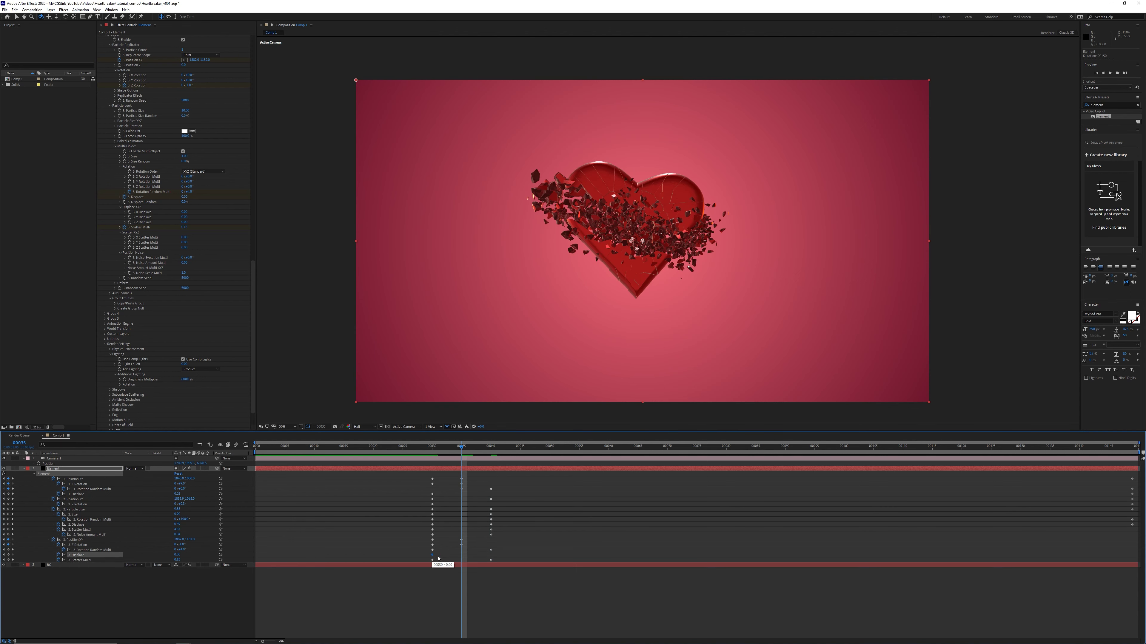
drag(463, 448, 1101, 454)
drag(1101, 454, 1136, 453)
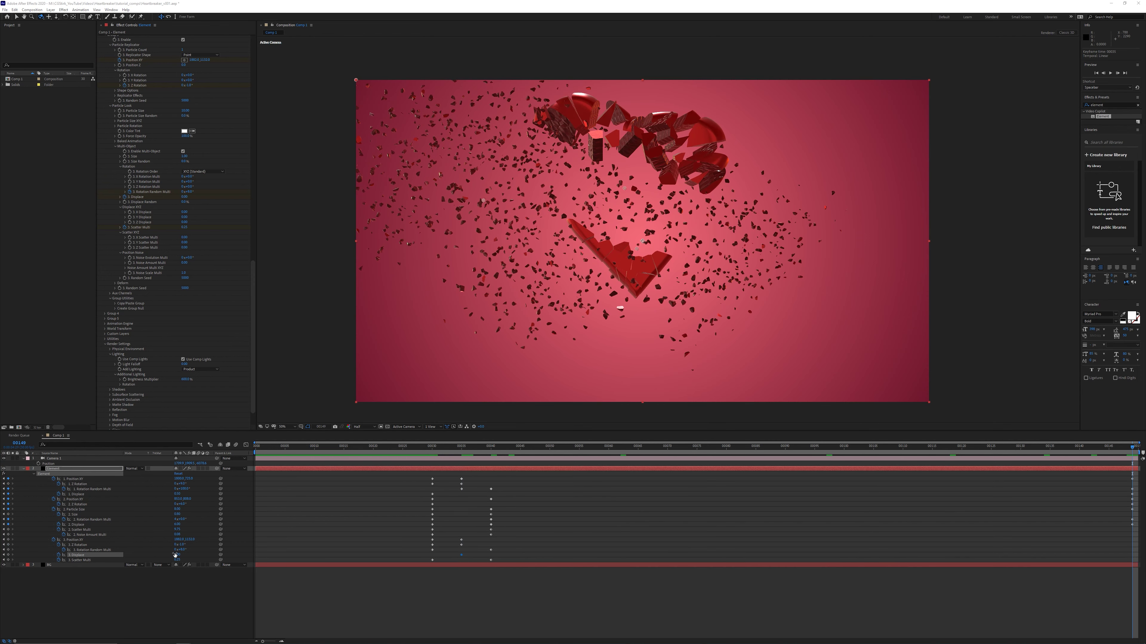
click(175, 555)
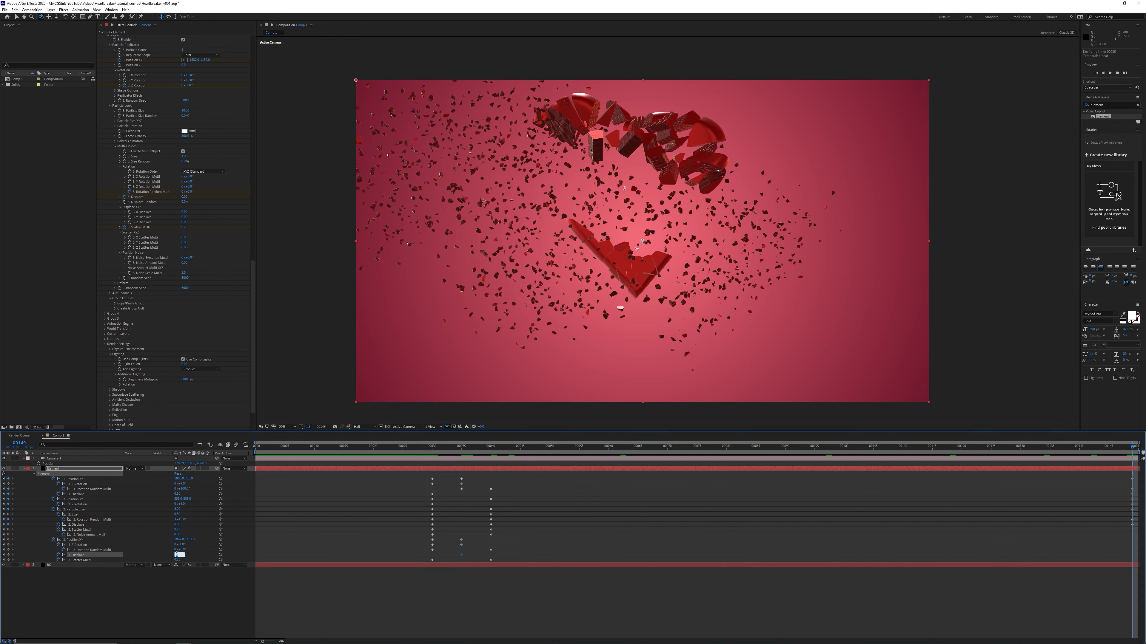
text(0.5)
key(Return)
- Offset the lower group's Position XY and increase its Scatter Multi at the timeline's end, previewing the shattering
drag(178, 539, 244, 538)
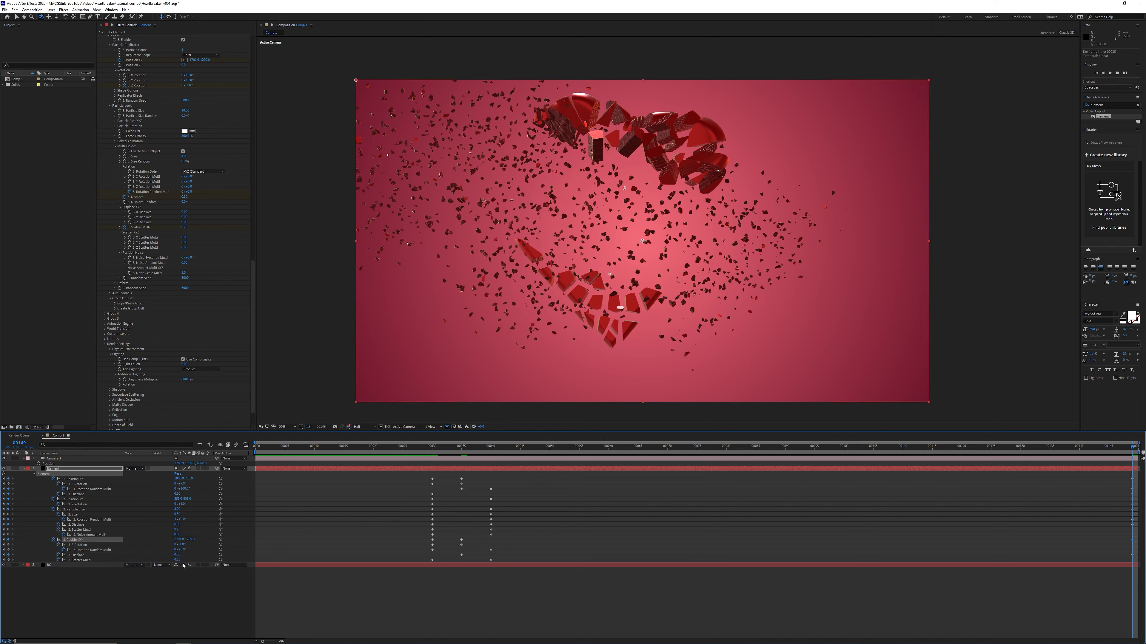
mouse_move(177, 560)
mouse_down()
mouse_move(289, 560)
mouse_move(186, 553)
mouse_up()
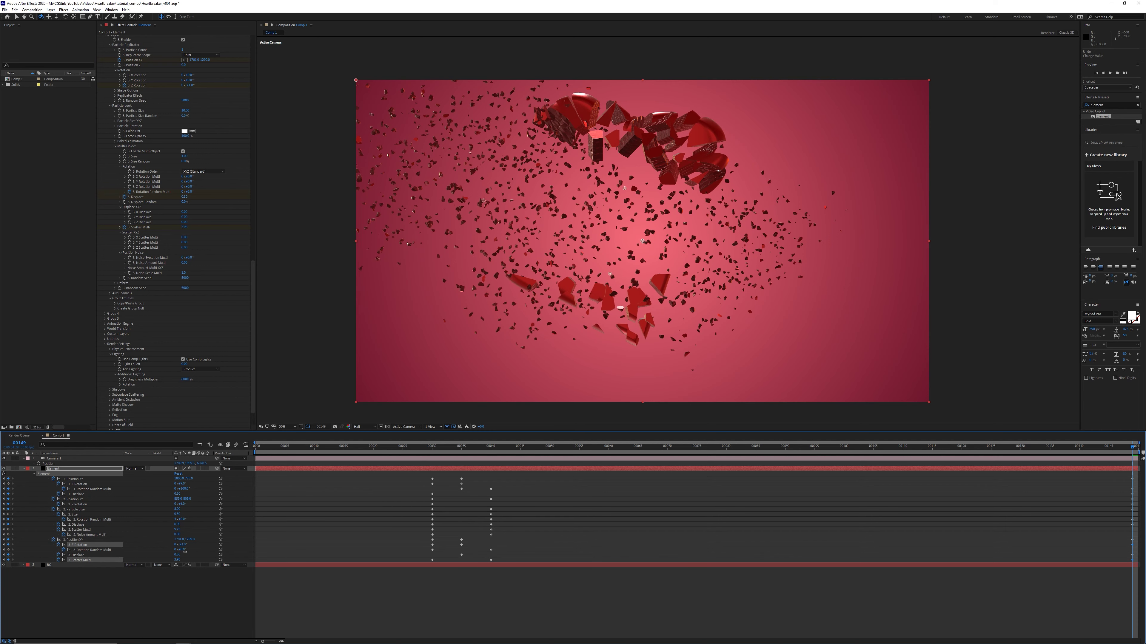
key(space)
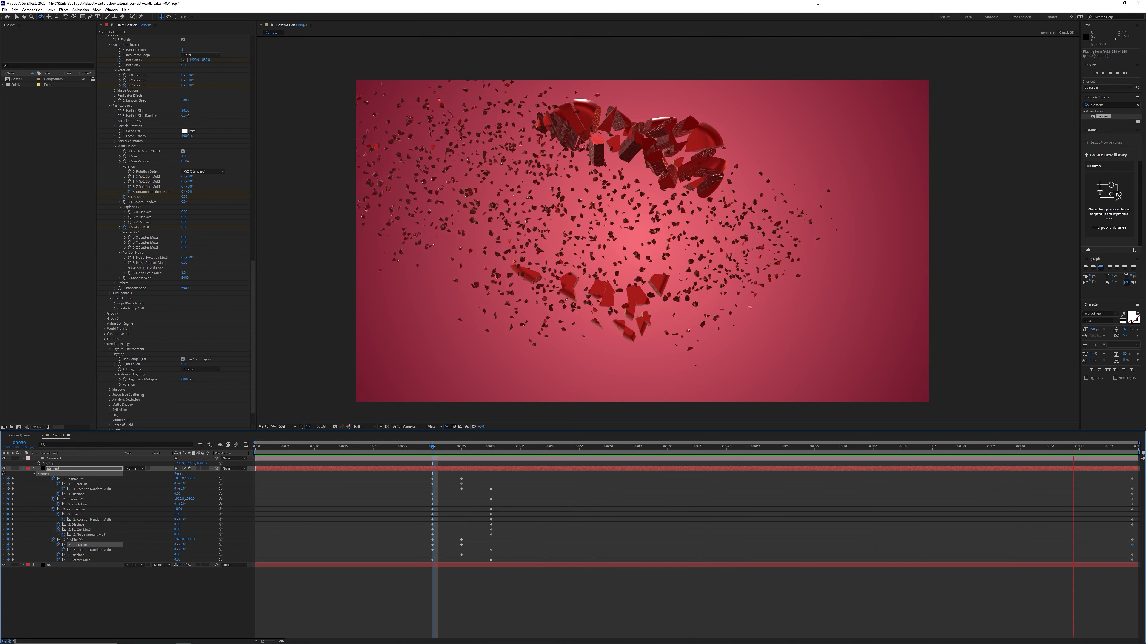
- Shift the upper group's Position XY slightly at the timeline's end and preview the shattering again
key(space)
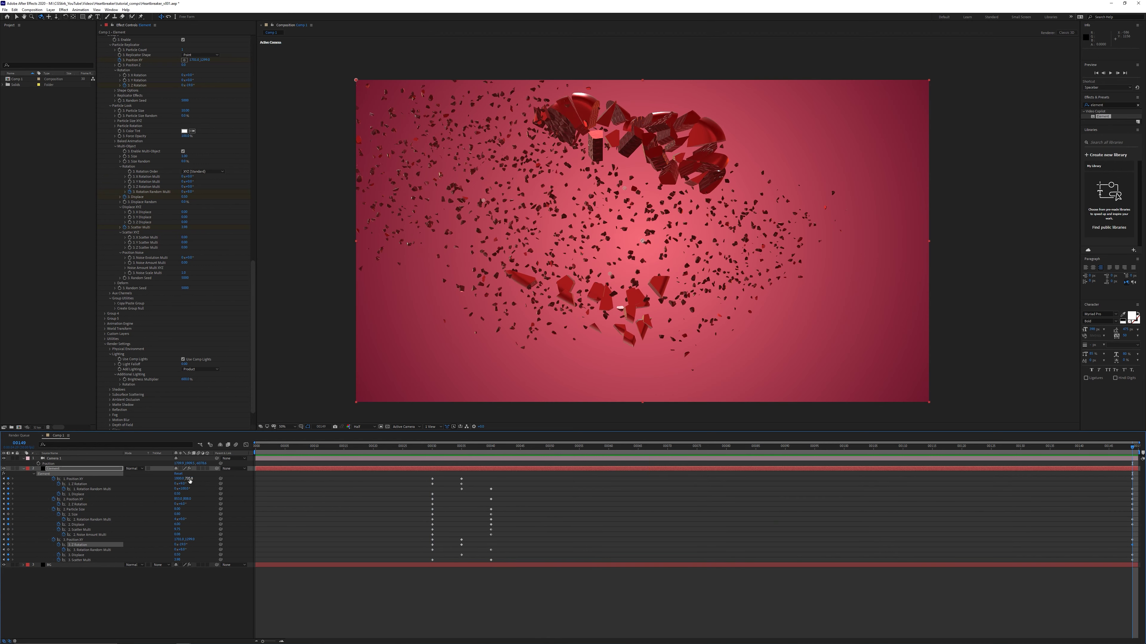
drag(190, 485, 147, 479)
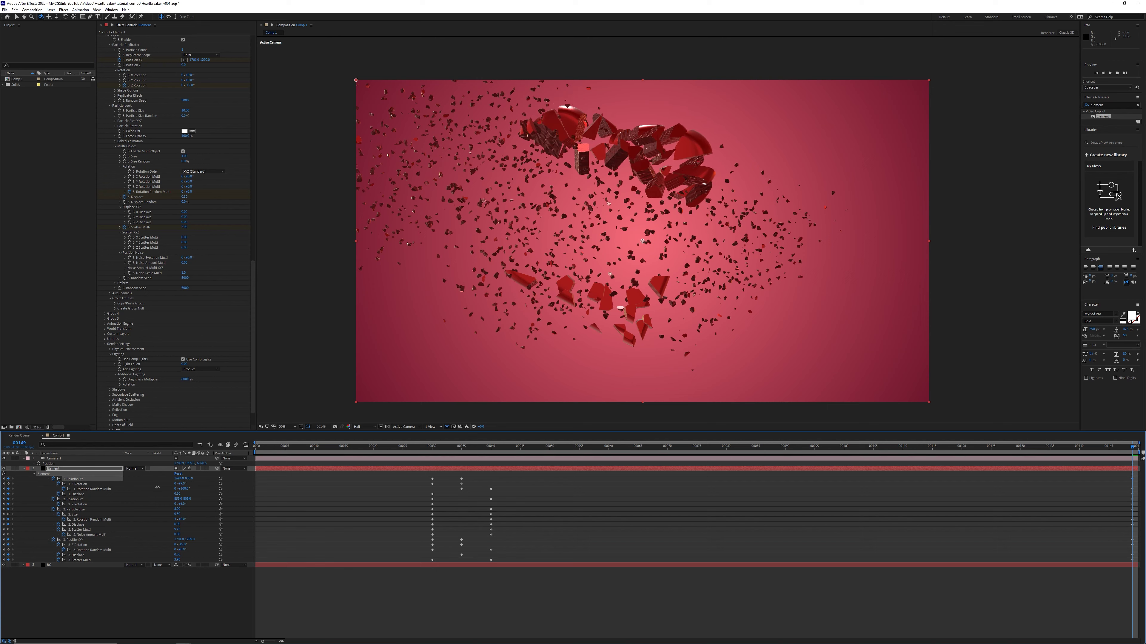
key(space)
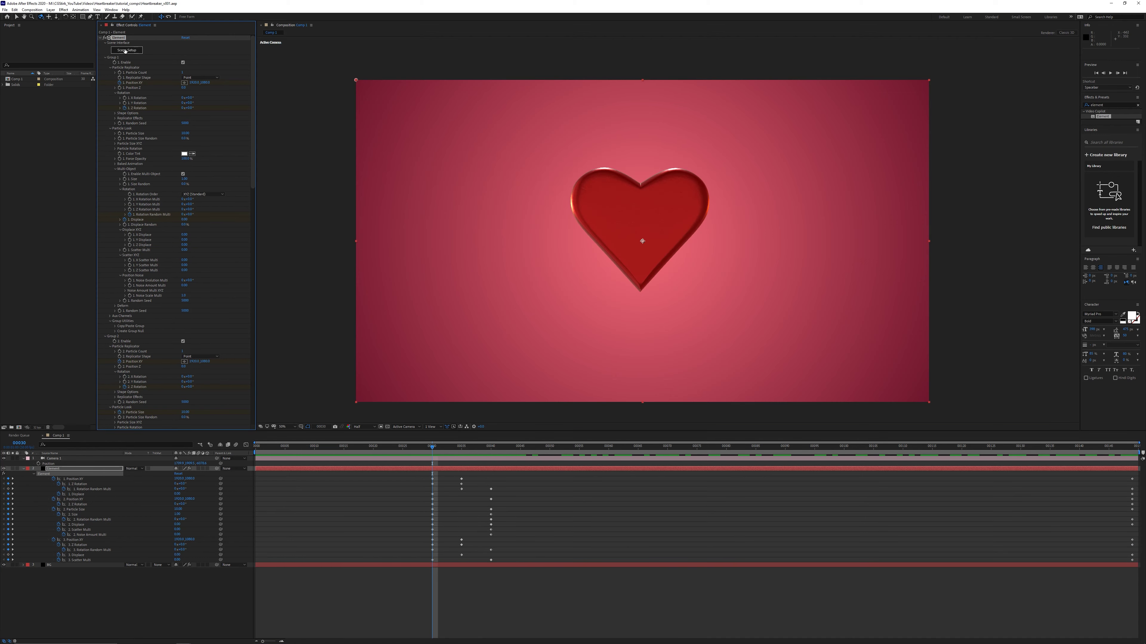
- Import bullet.obj into the Element scene setup and scale the bullet up uniformly
click(126, 49)
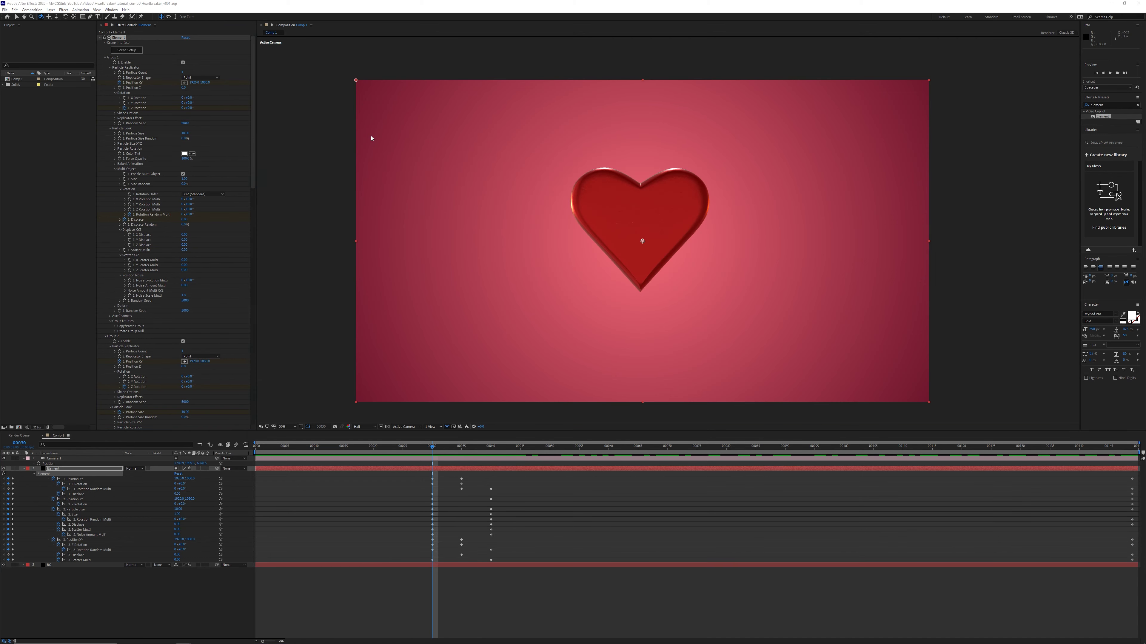
click(856, 122)
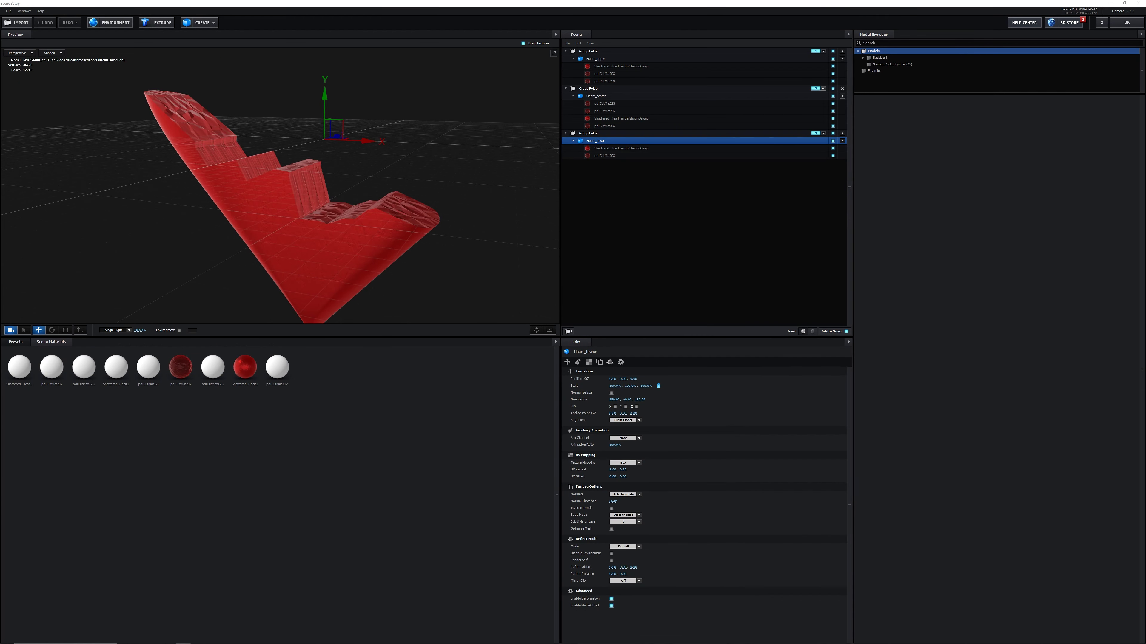
click(10, 21)
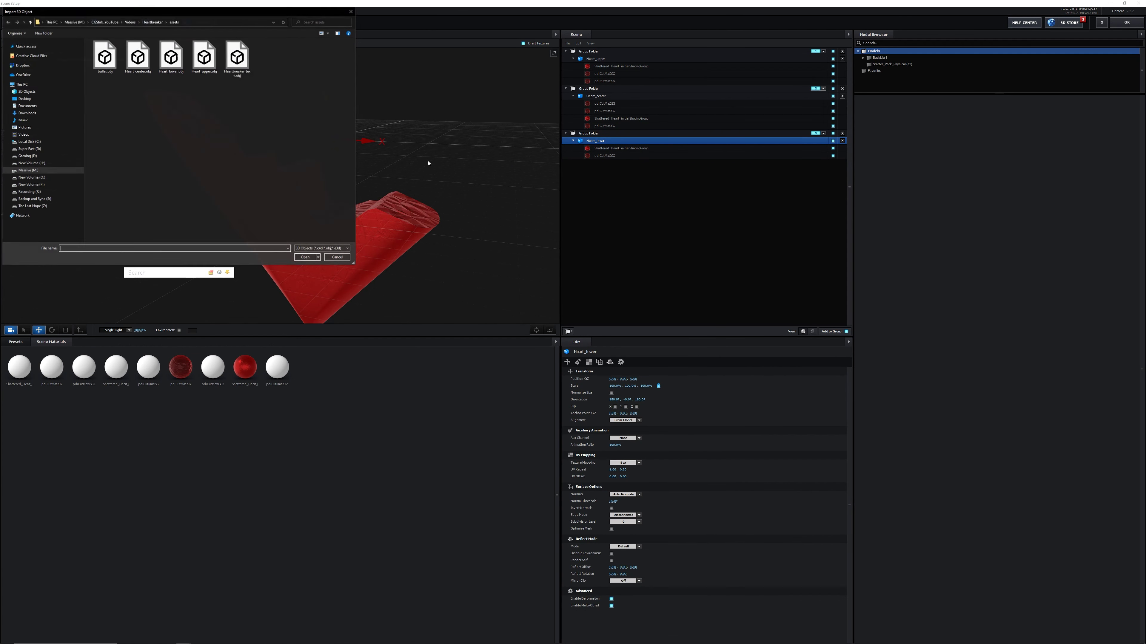
click(101, 59)
double_click(98, 67)
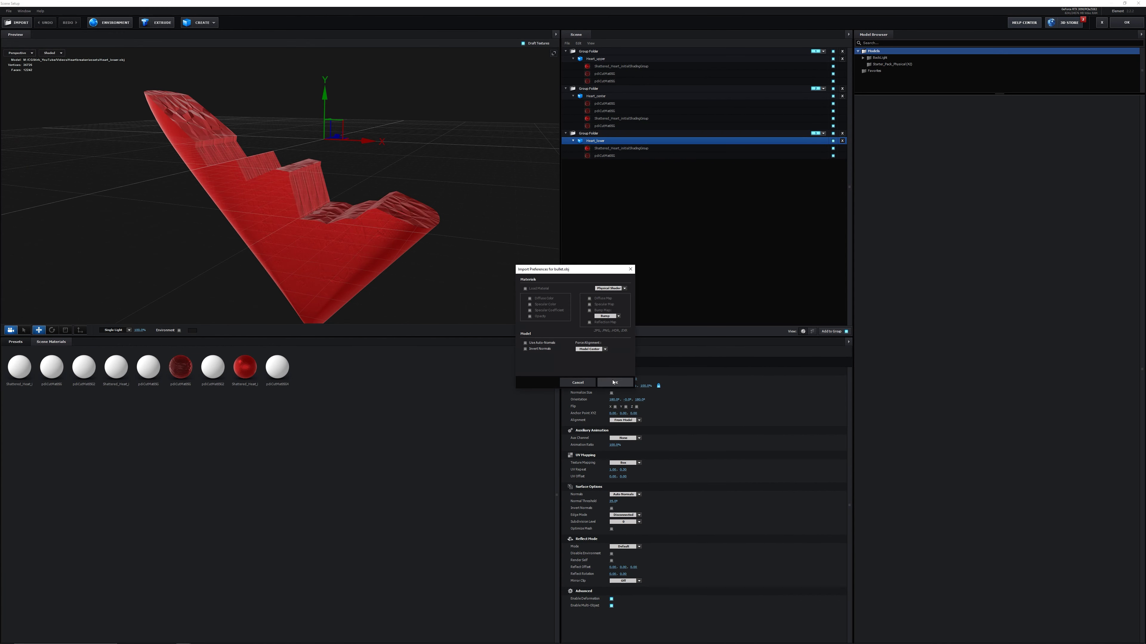
key(r)
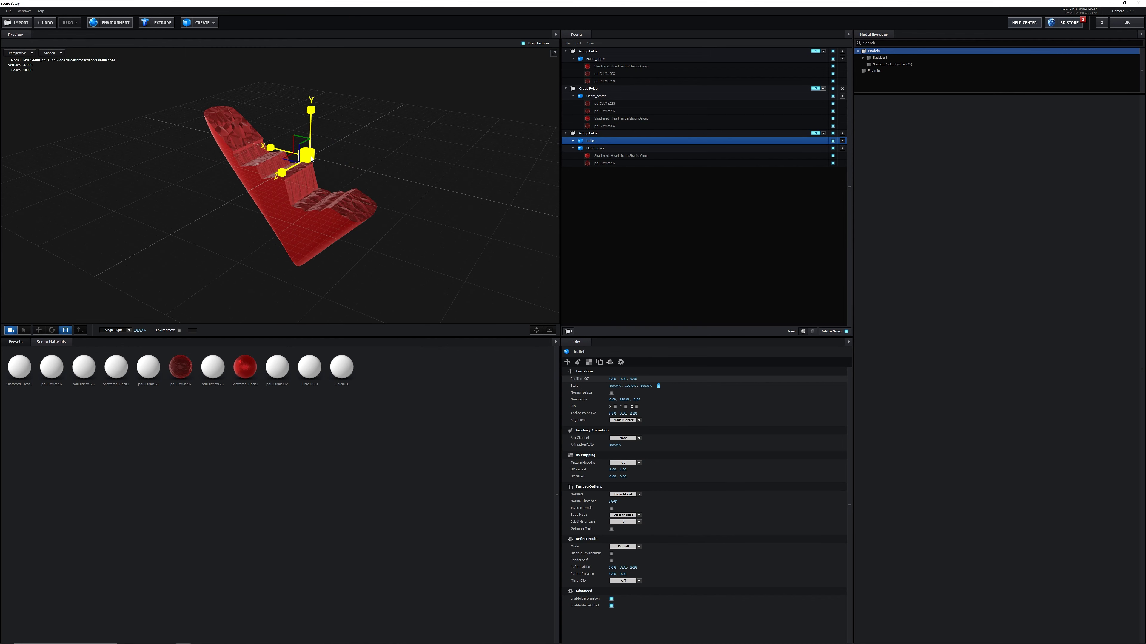
drag(309, 155, 323, 139)
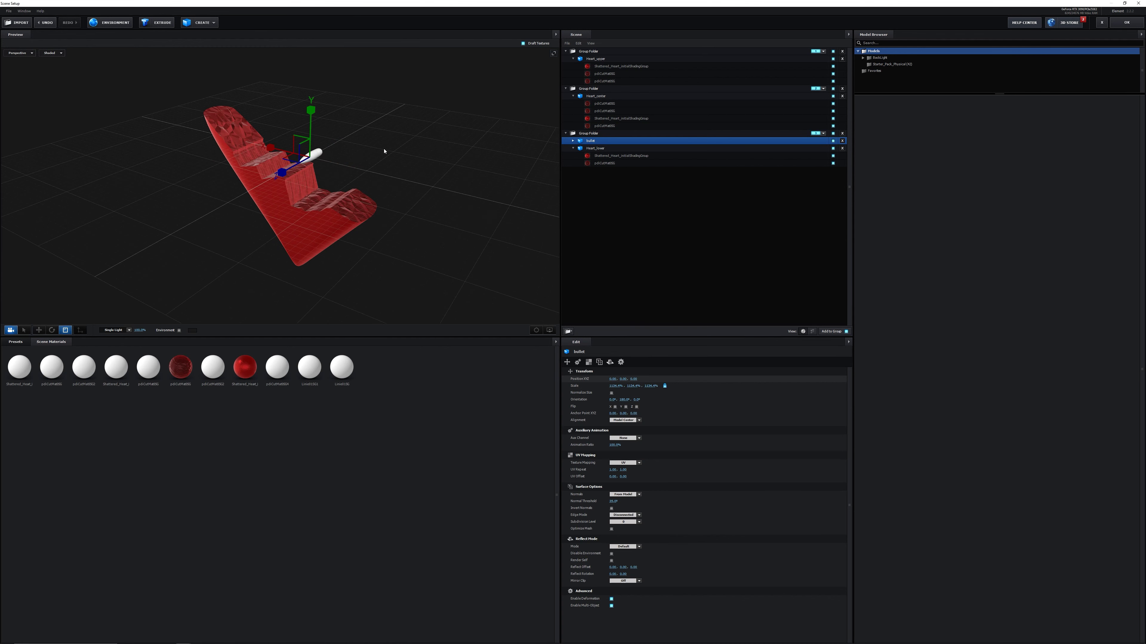
- Create a separate top-level group folder assigned to group 4 and place the bullet model in it
click(568, 331)
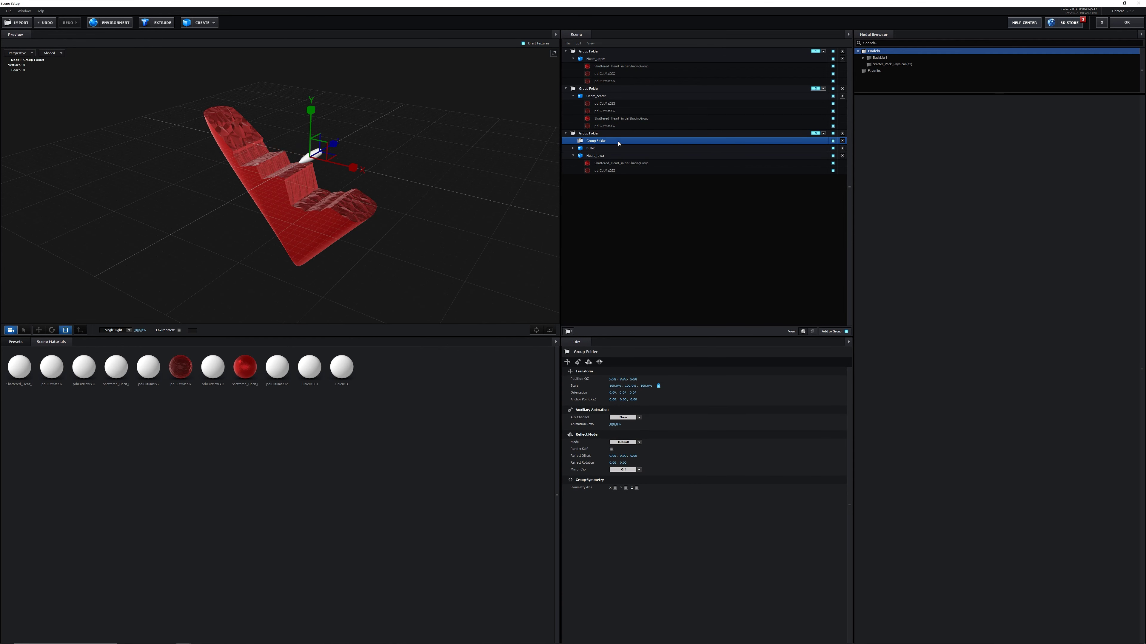
drag(618, 144, 647, 228)
click(823, 170)
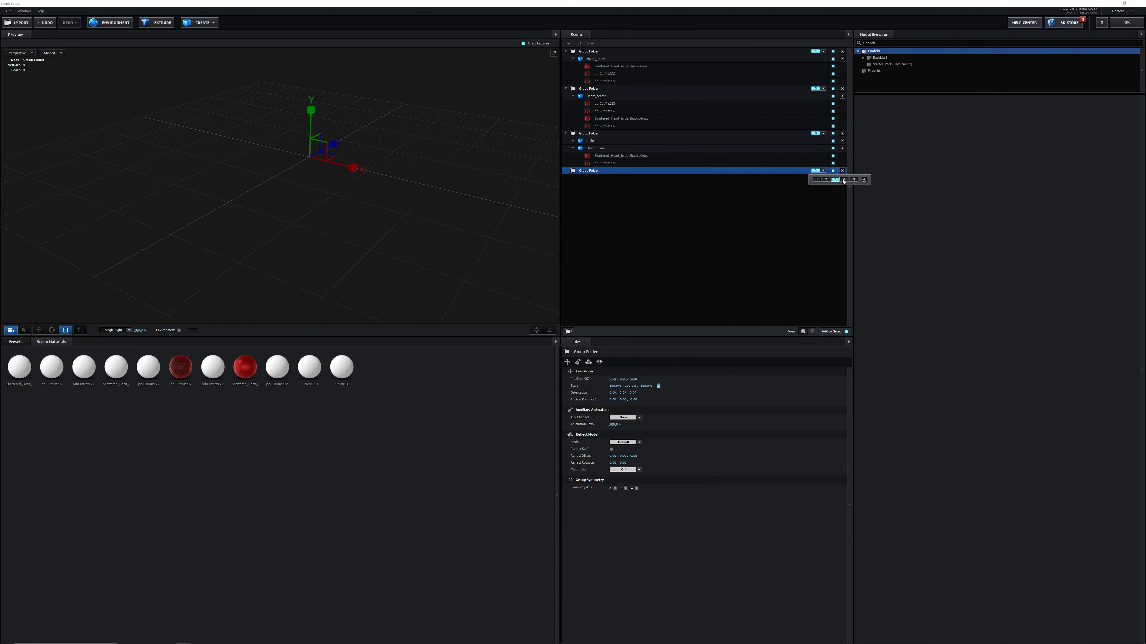
click(844, 180)
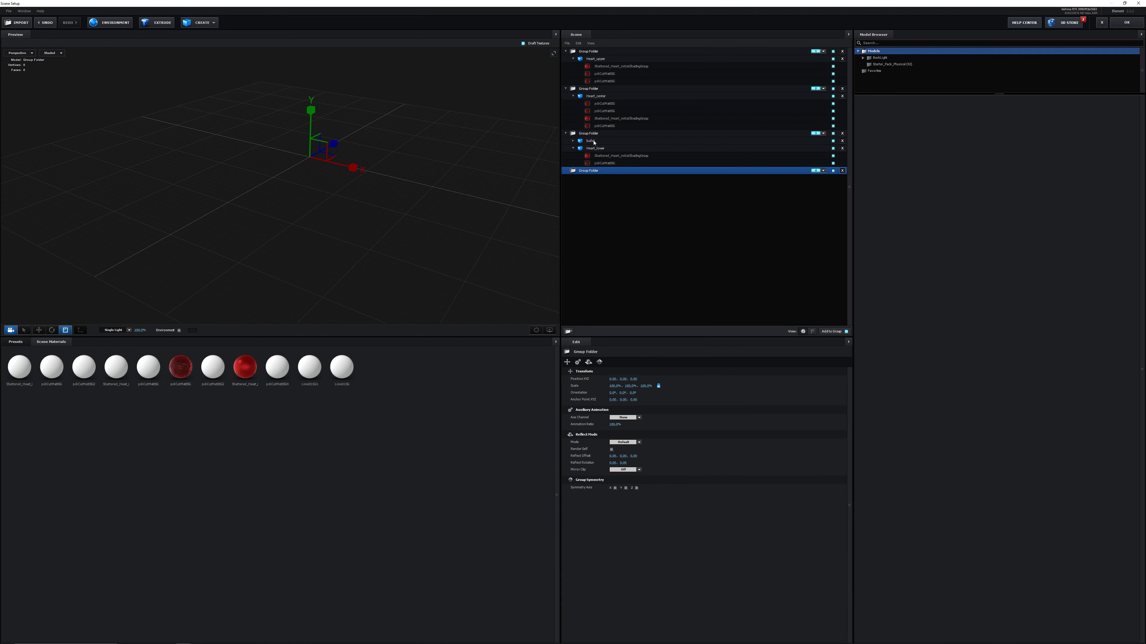
drag(594, 142, 590, 171)
- Apply the Gold preset from the Physical materials to both parts of the bullet and inspect it up close
click(15, 342)
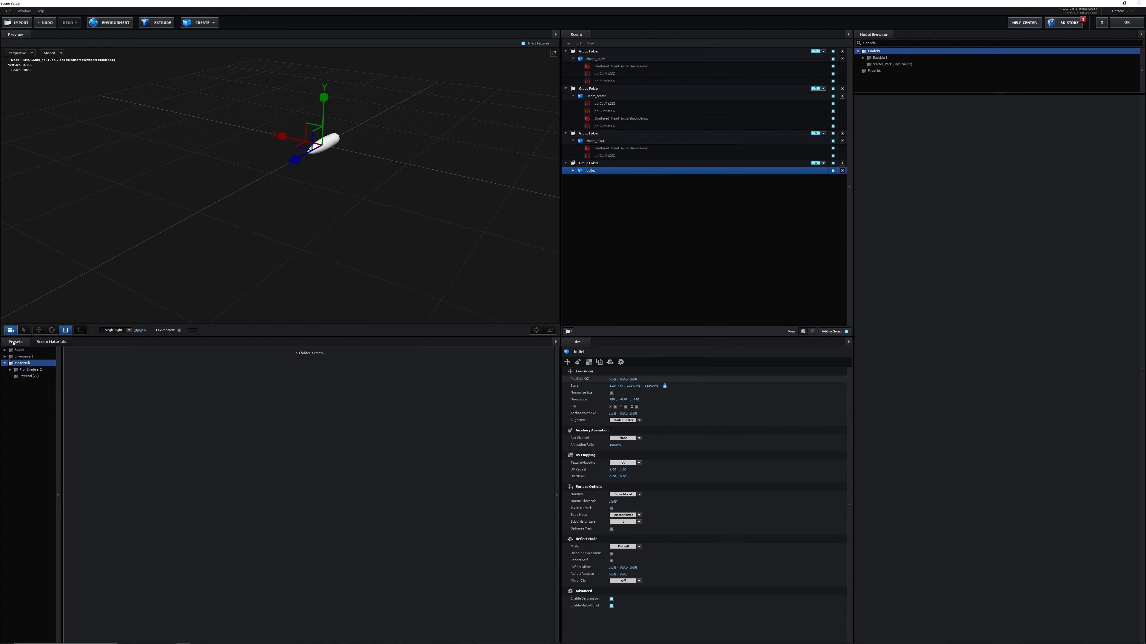
click(33, 378)
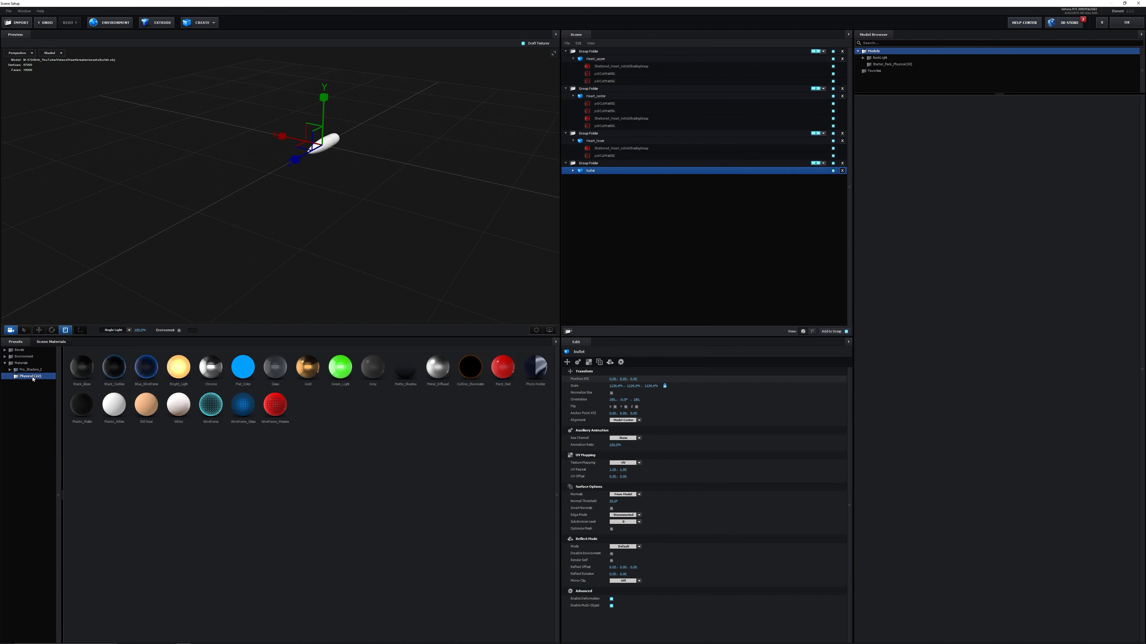
click(307, 373)
click(572, 171)
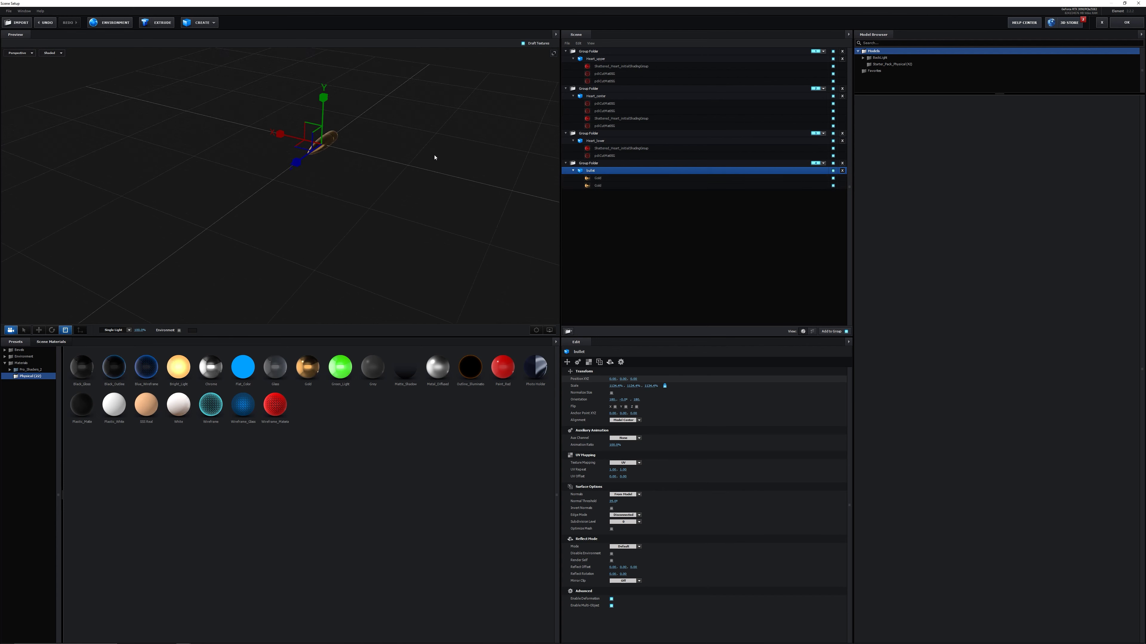
drag(435, 158, 348, 171)
drag(368, 198, 596, 178)
- Shift the first Gold material's Reflectivity color to a more coppery orange and accept the scene setup
click(597, 178)
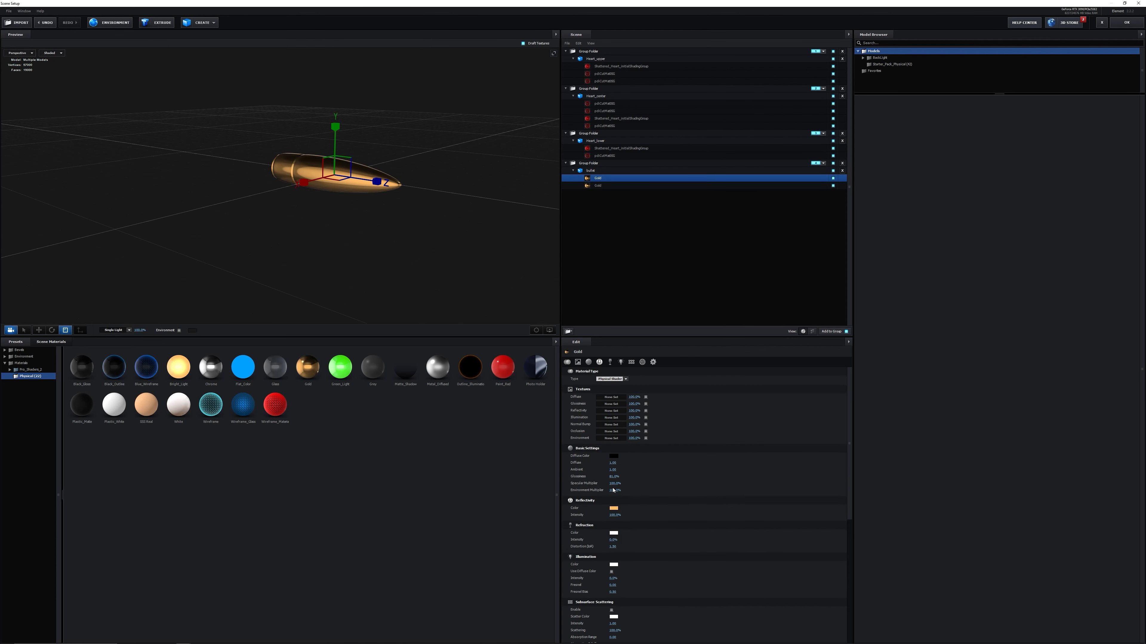
click(613, 509)
drag(548, 243, 548, 245)
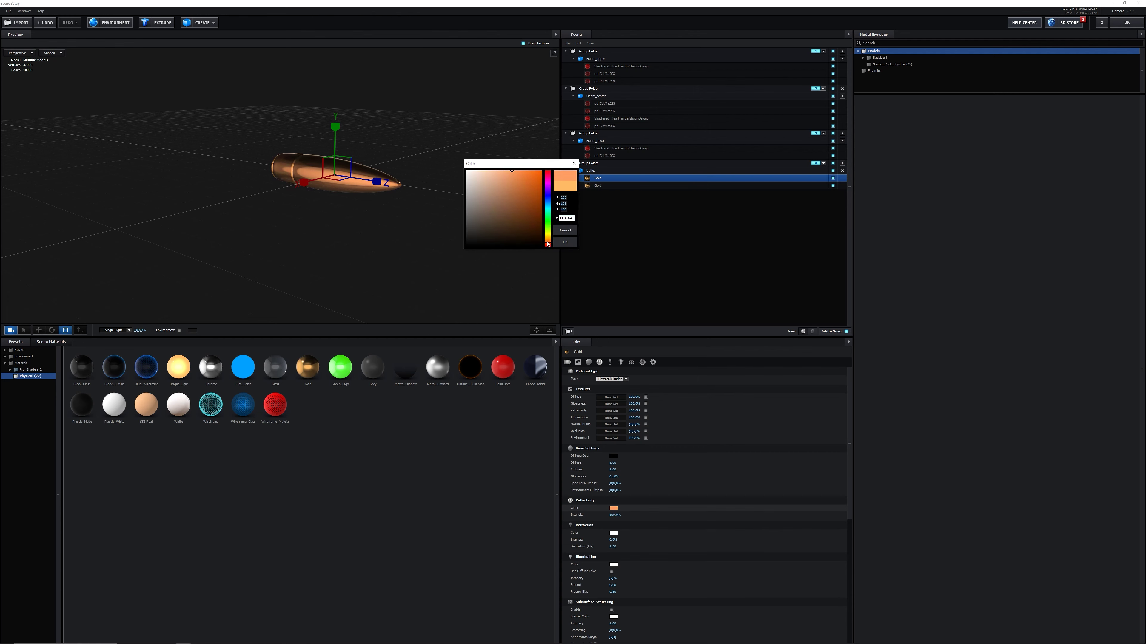
click(564, 242)
mouse_move(456, 176)
mouse_down()
mouse_move(422, 174)
mouse_move(451, 176)
mouse_up()
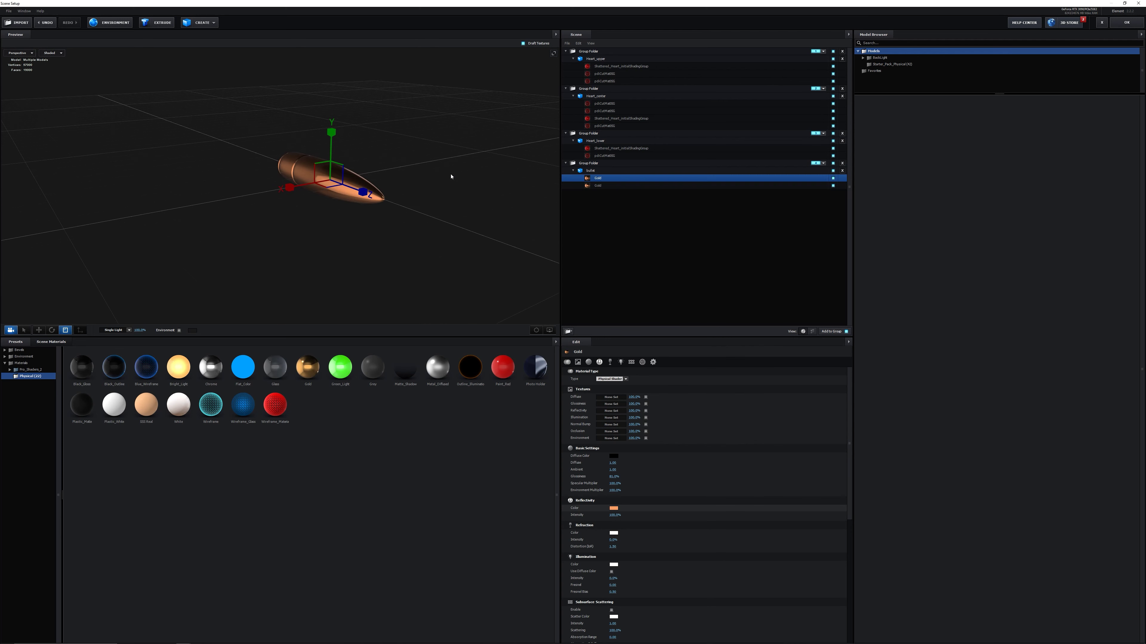
drag(444, 135, 446, 168)
click(1127, 23)
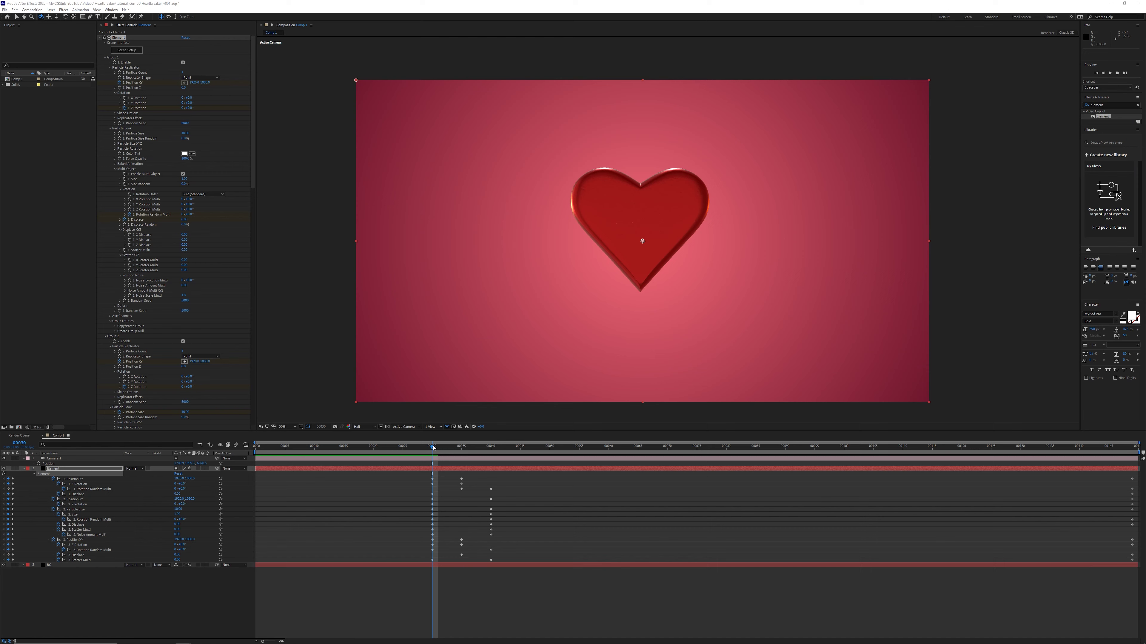
- Enable keyframing for Group 4's Position XY and Position Z at the composition's start and rotate the bullet on Y
drag(433, 446, 256, 446)
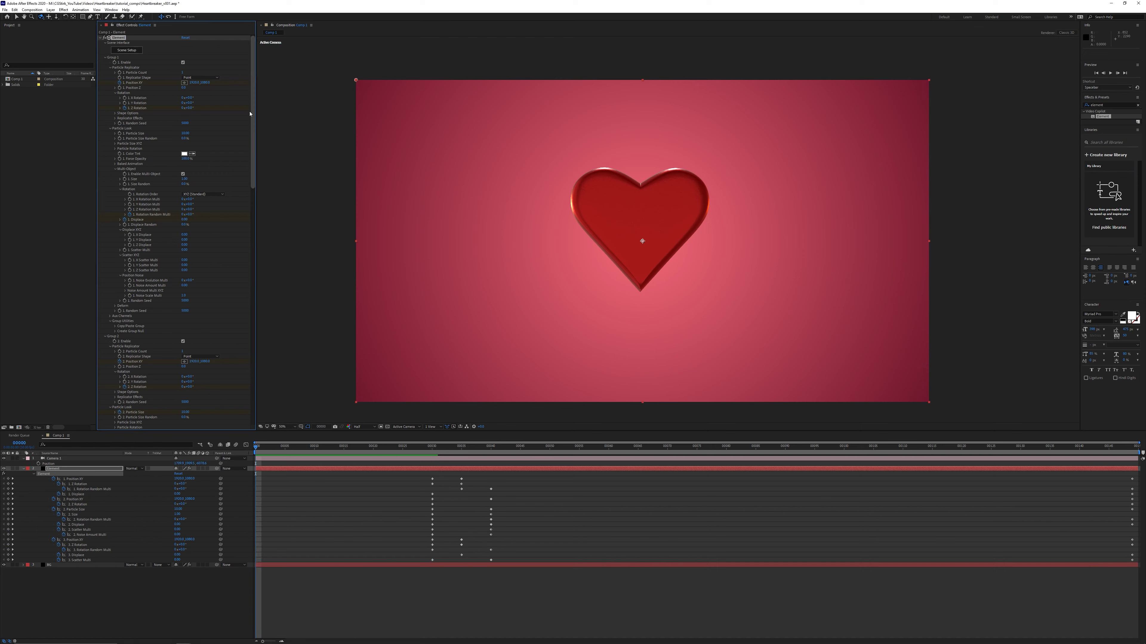
drag(252, 69, 253, 300)
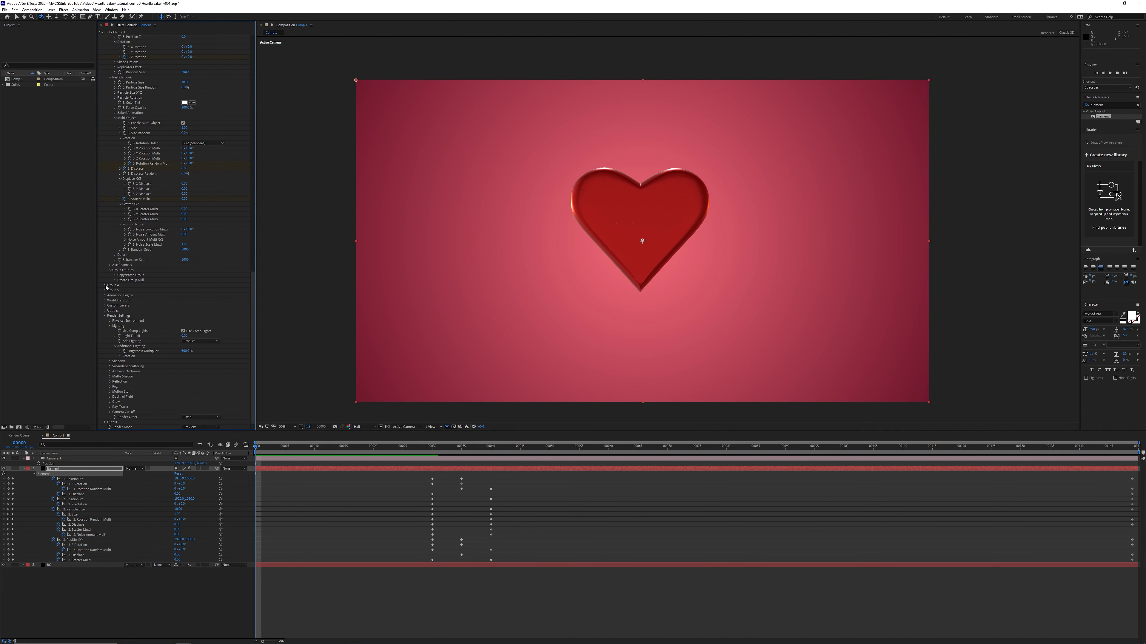
click(113, 285)
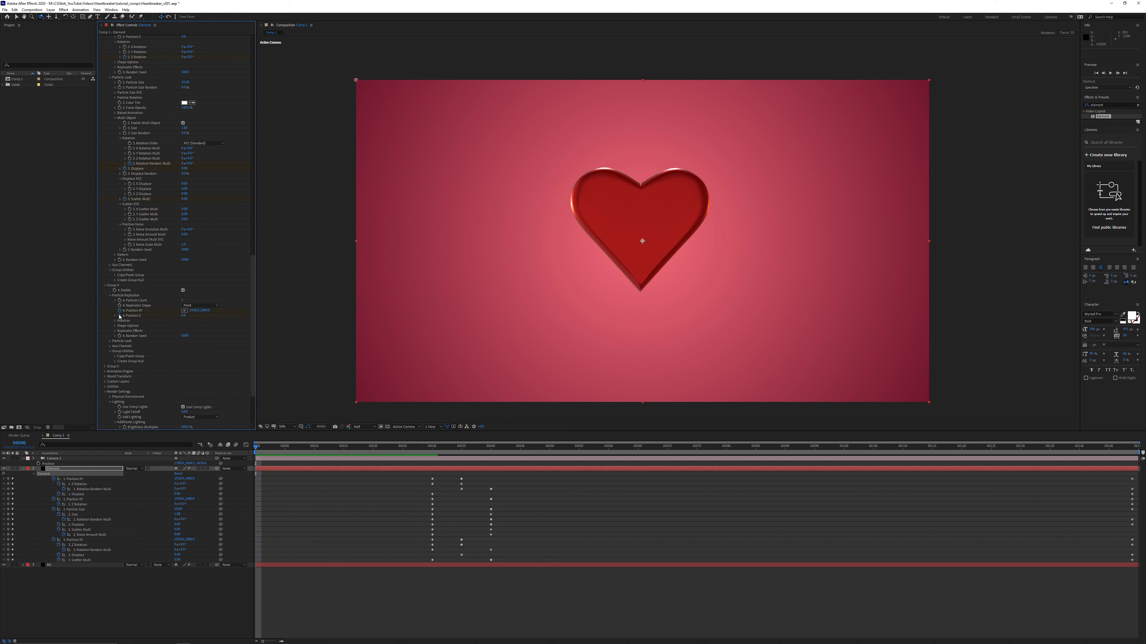
click(116, 320)
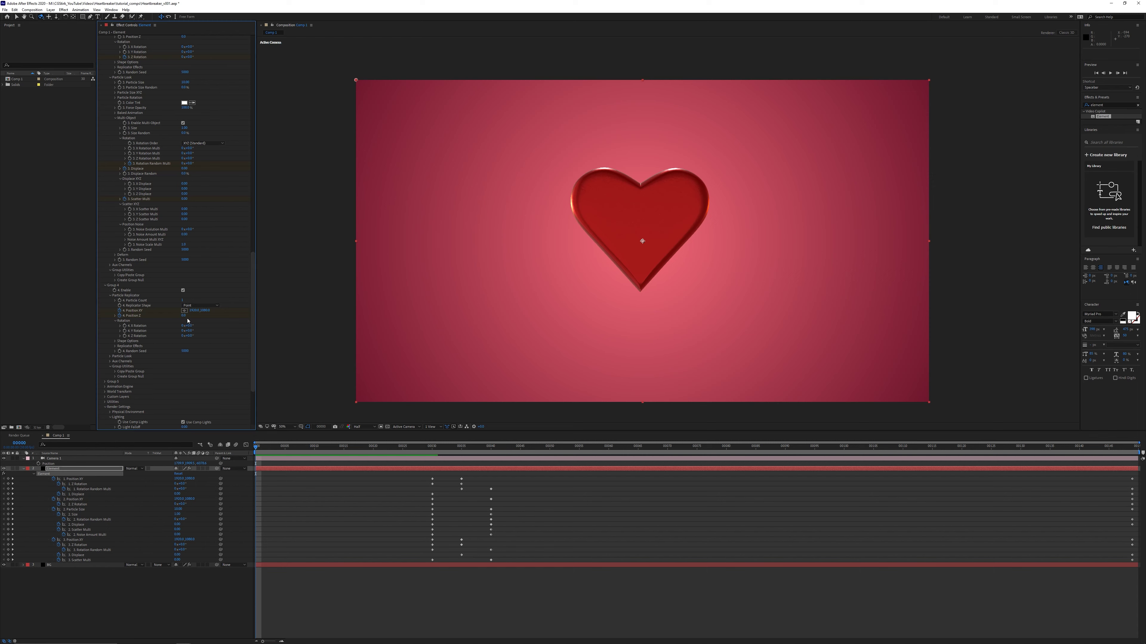
mouse_move(183, 315)
mouse_down()
mouse_move(225, 322)
mouse_move(176, 326)
mouse_up()
click(197, 330)
drag(194, 329, 198, 330)
- Set Group 4's Position Z to 2500 at the composition's start and reveal the Element layer's keyframed properties
click(186, 316)
text(2500)
key(Return)
click(81, 469)
key(u)
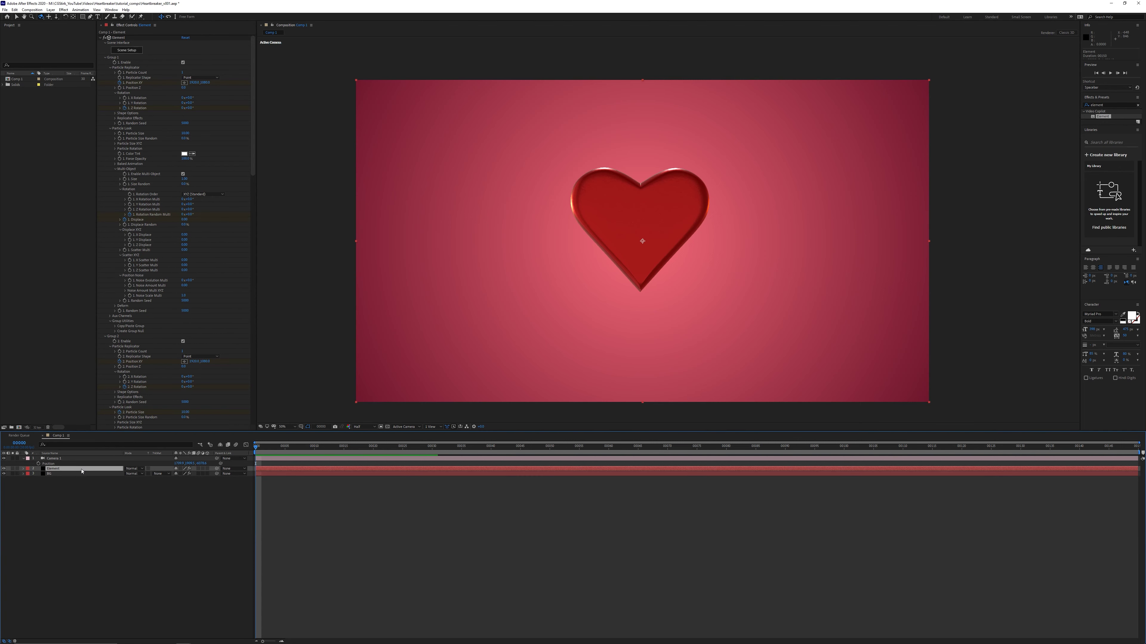
key(u)
scroll(191, 242, down, 15)
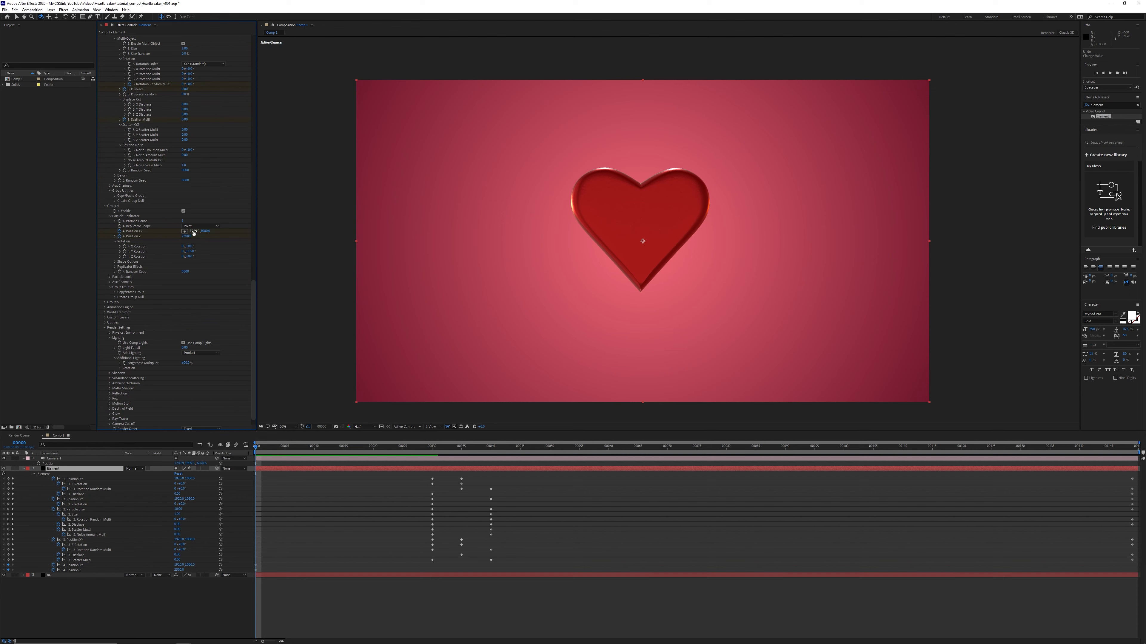
- Offset Group 4's Position XY at the composition's start so the bullet begins beside the heart and slightly lower
text(2560)
key(Return)
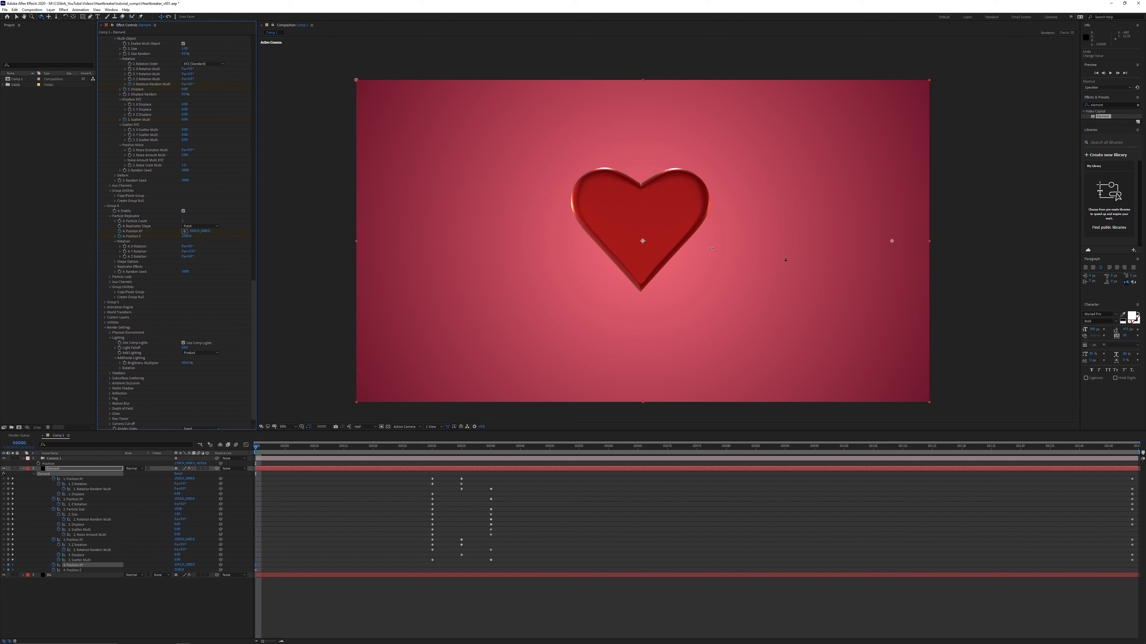
drag(712, 248, 715, 249)
drag(206, 232, 231, 231)
key(space)
- Set Group 4's Position Z to -100 and adjust its Position XY at the heart's first shatter keyframe time
click(432, 448)
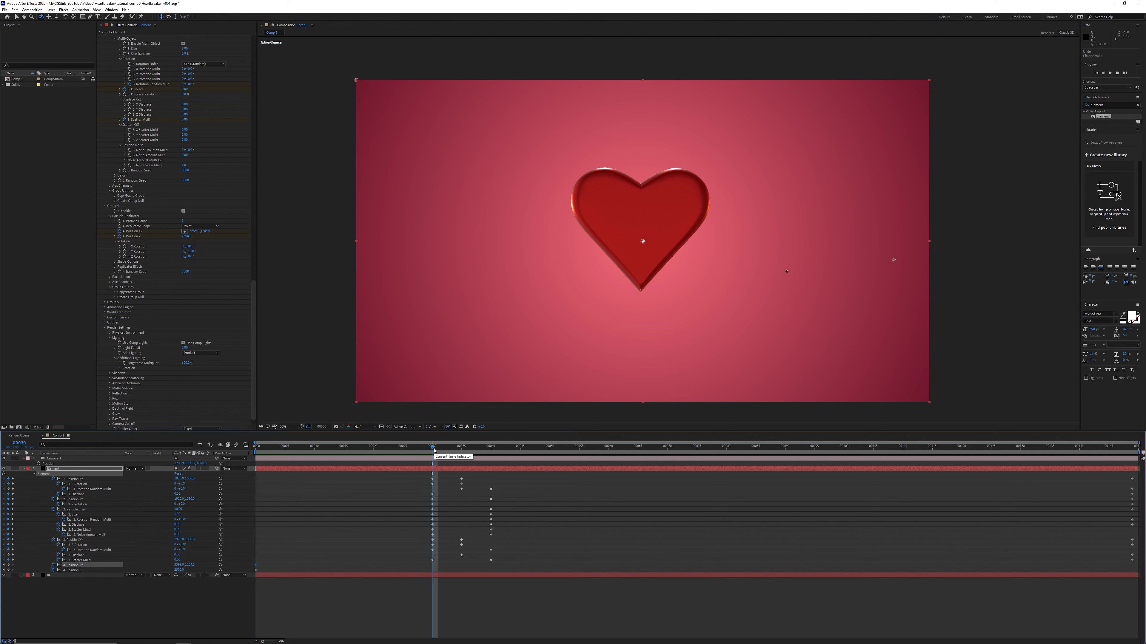
click(185, 236)
text(-100)
key(Return)
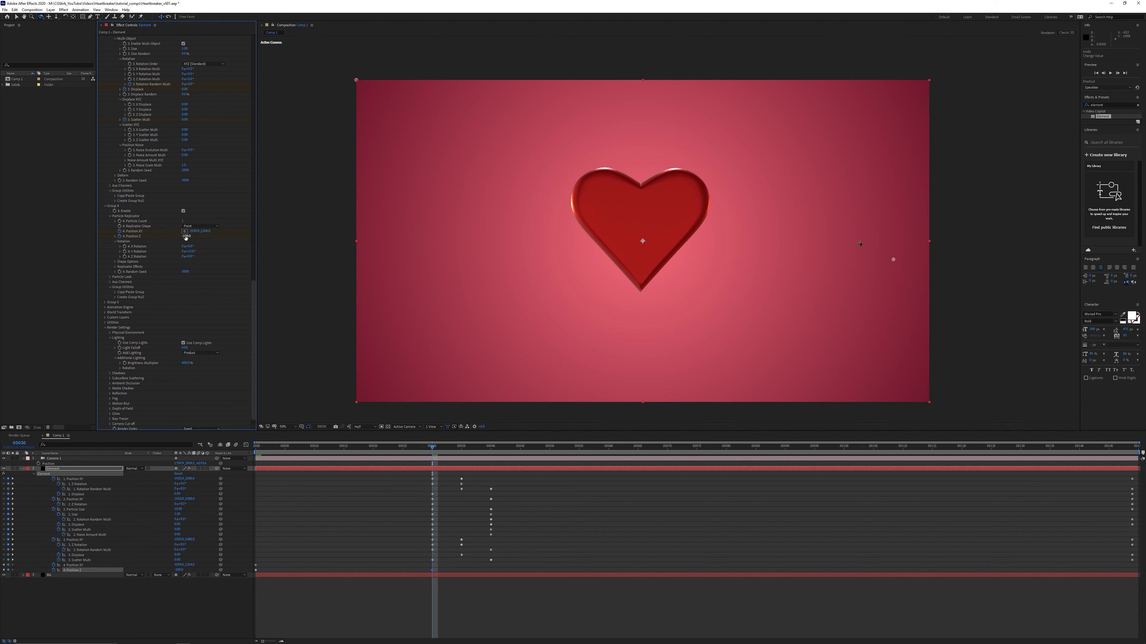
drag(195, 231, 209, 233)
- Keyframe Group 4's Position XY farther along the bullet's path, about 60% of the way through the timeline
drag(580, 448, 785, 449)
drag(194, 230, 61, 240)
drag(203, 233, 107, 231)
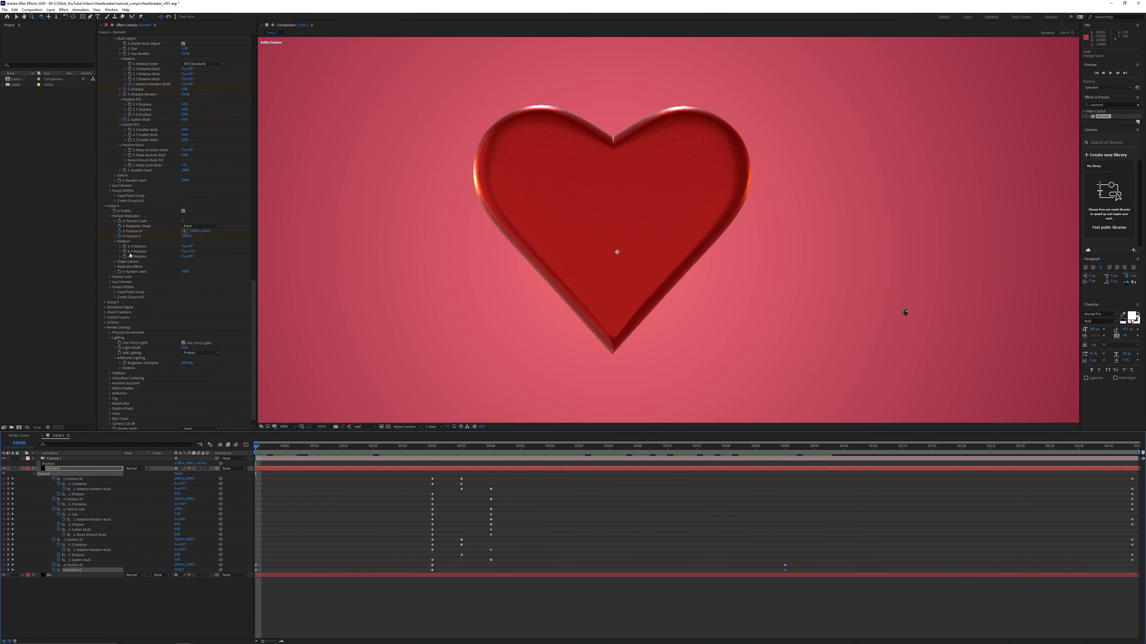
- Adjust Group 4's Y Rotation so the bullet points along its flight path toward the heart, comparing it with the impact frame
click(432, 451)
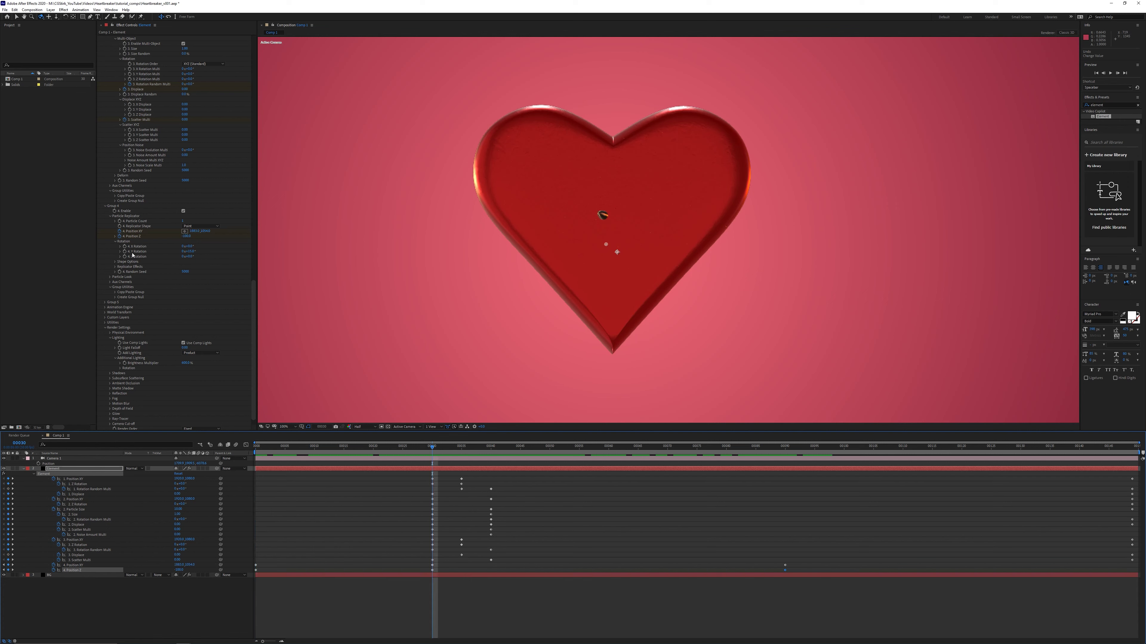
click(171, 282)
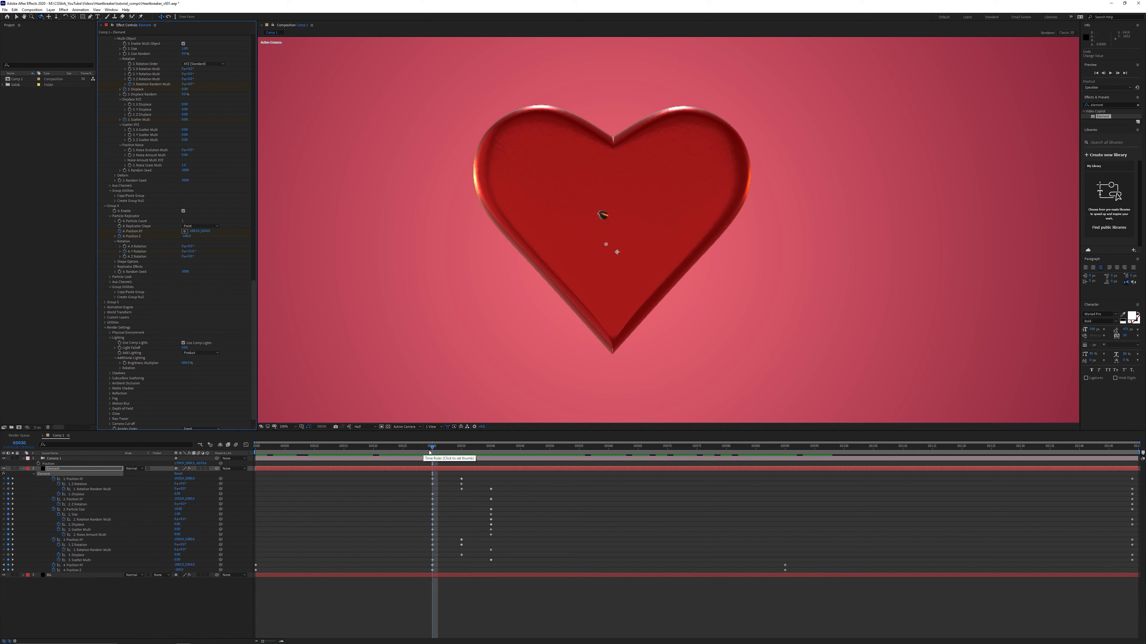
click(260, 446)
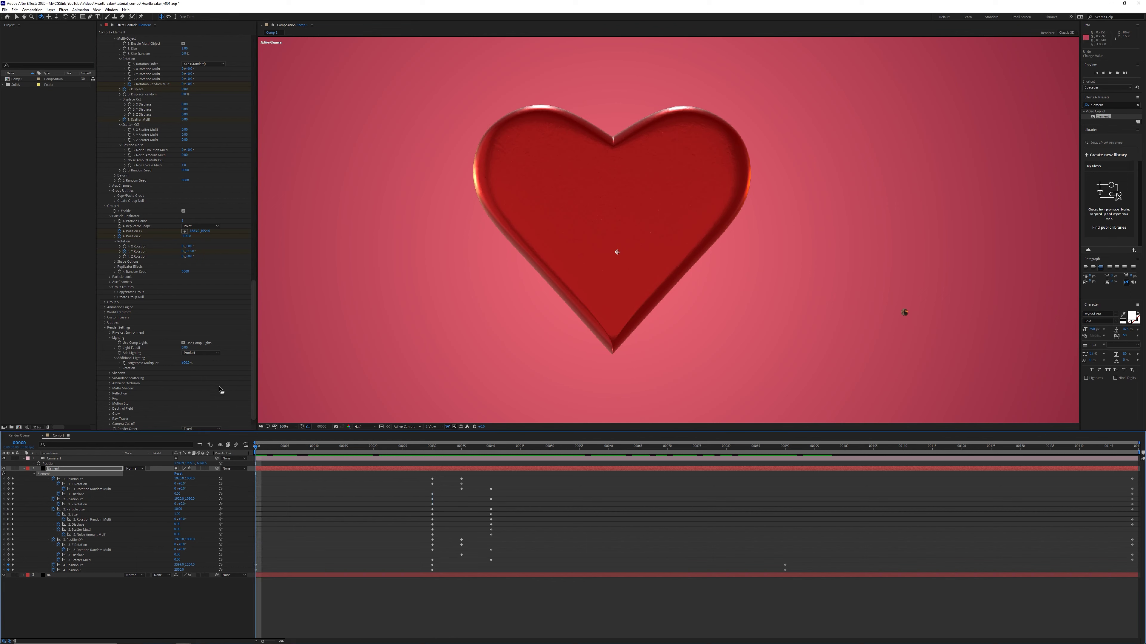
drag(189, 252, 199, 256)
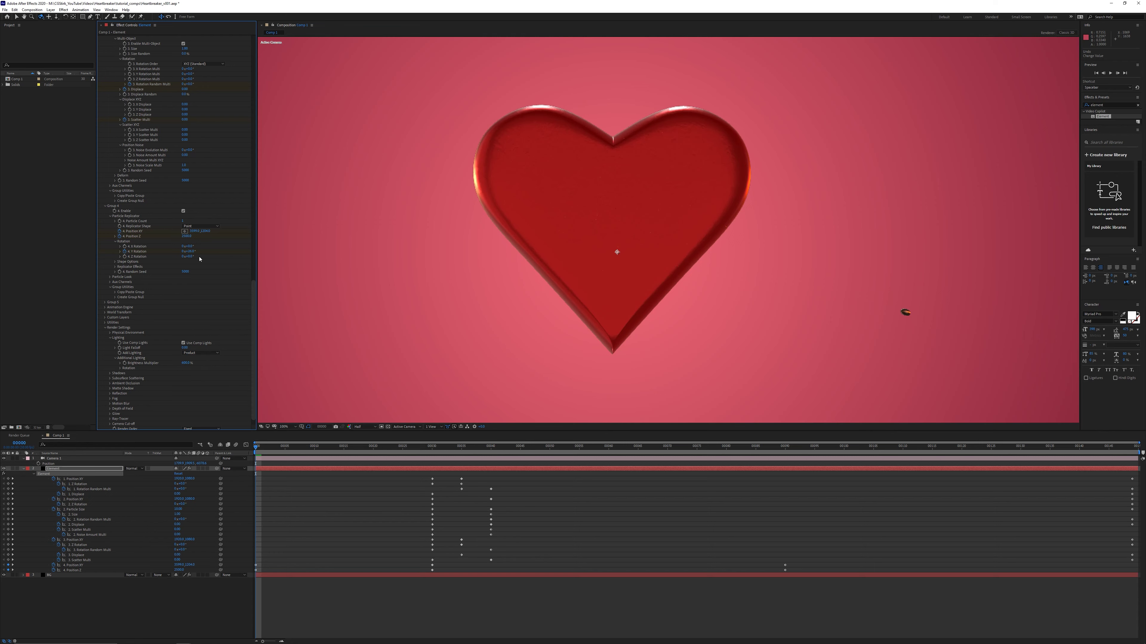
- Preview the bullet's flight and the heart's shatter, replaying and scrubbing through the timeline to check timing and speed
key(space)
key(comma)
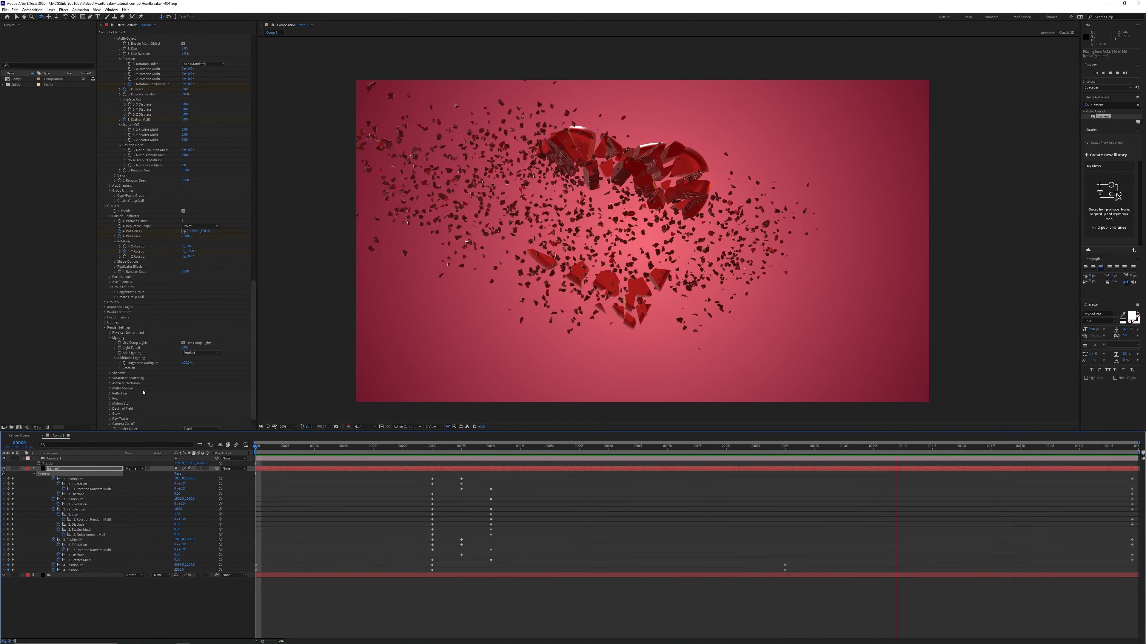
click(426, 447)
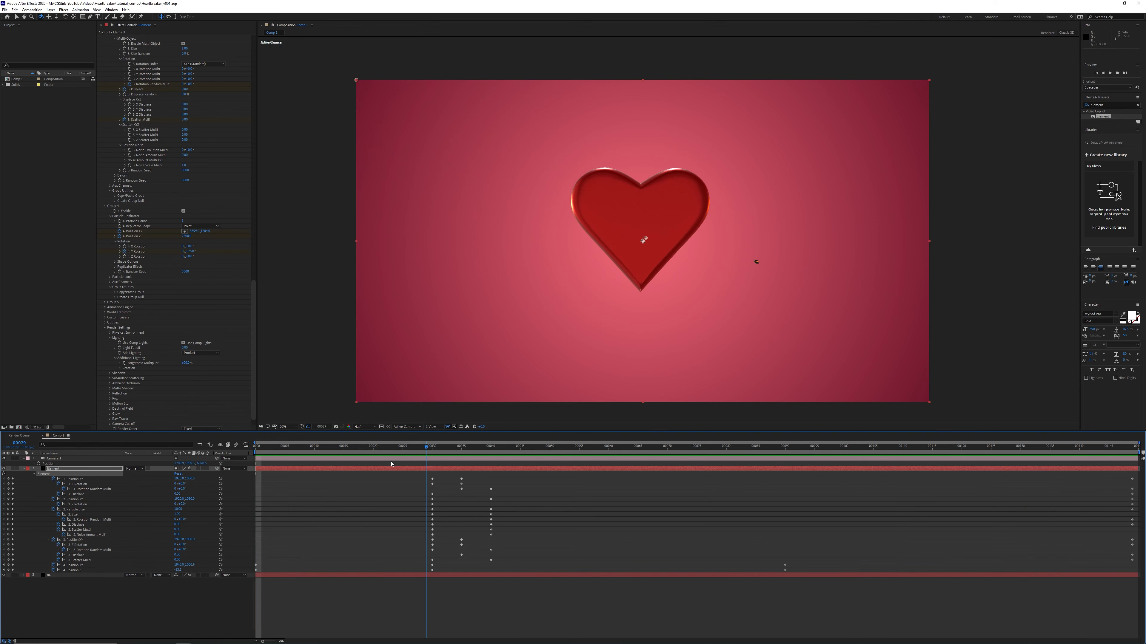
key(space)
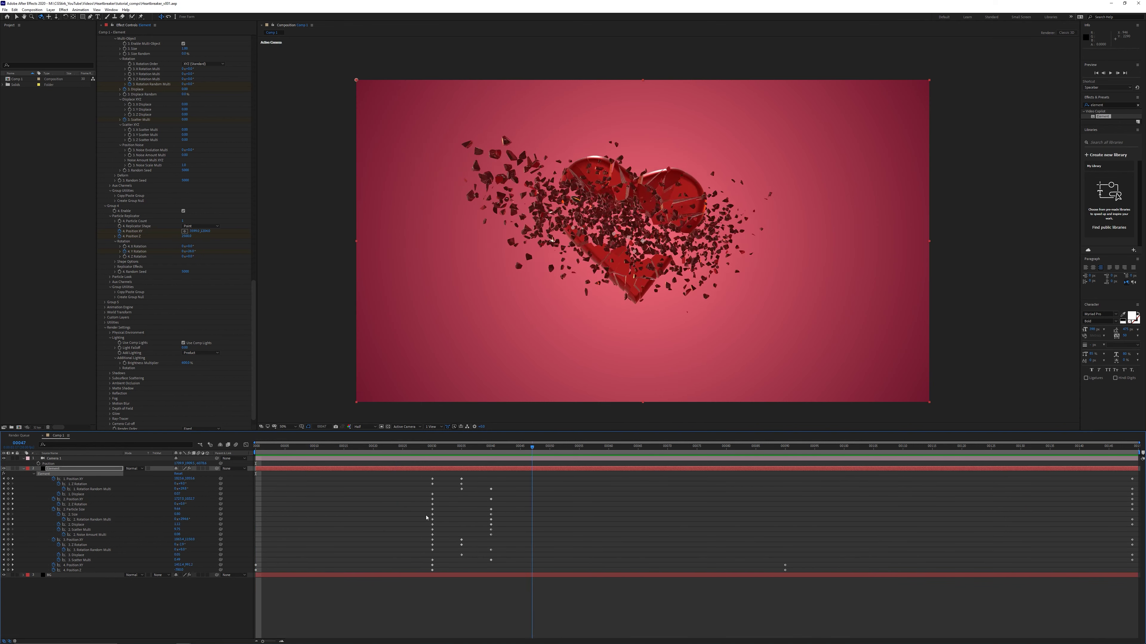
drag(427, 518, 253, 489)
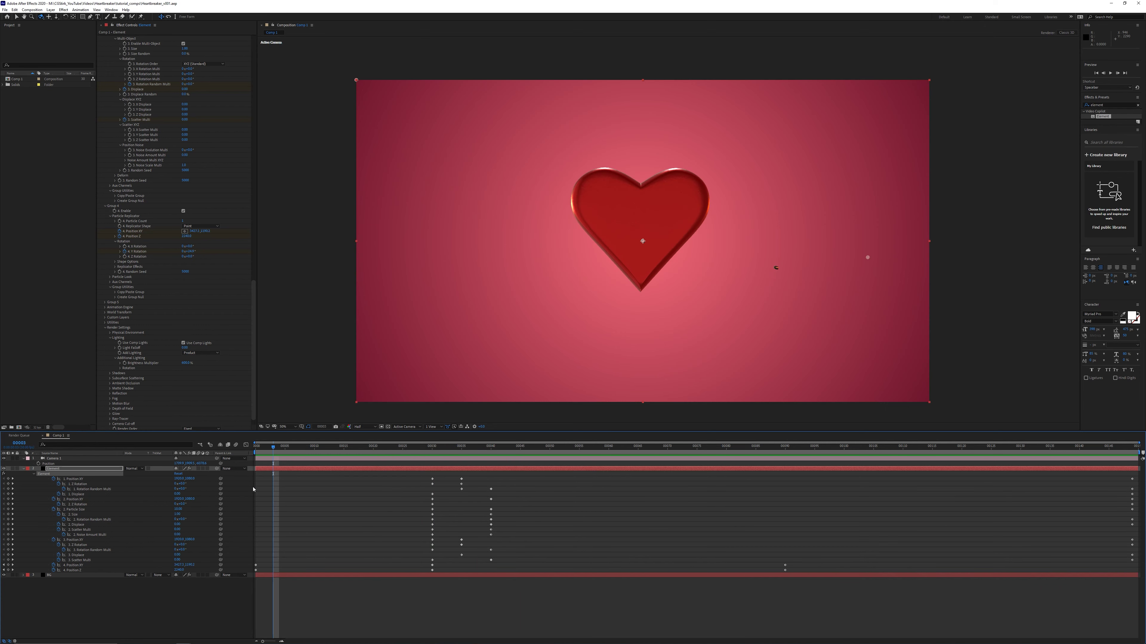
key(space)
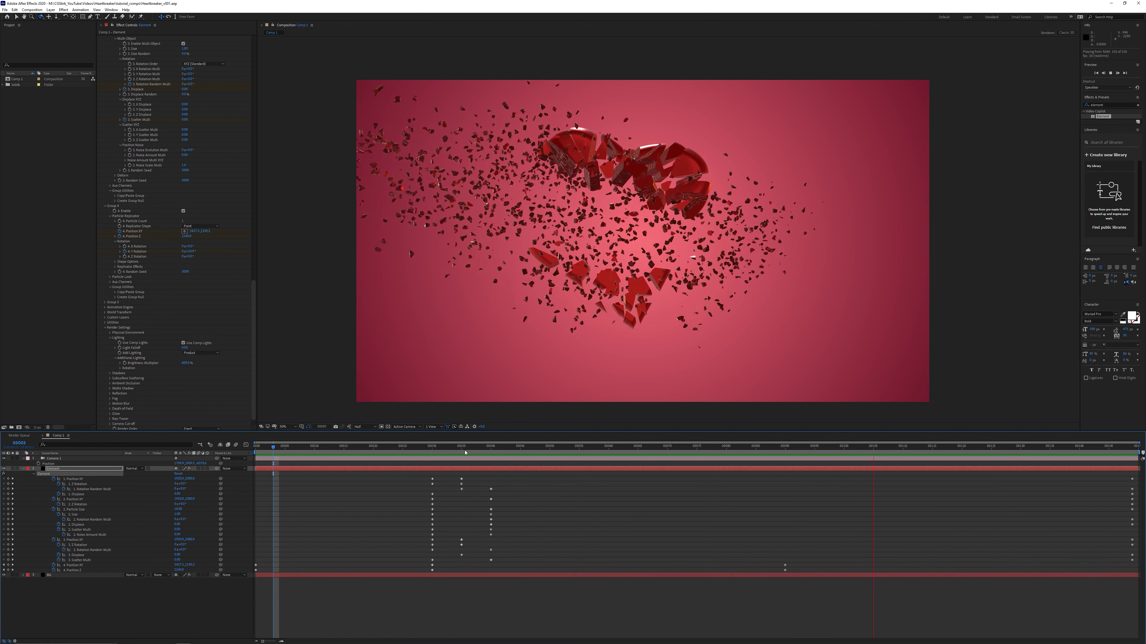
drag(498, 450, 491, 448)
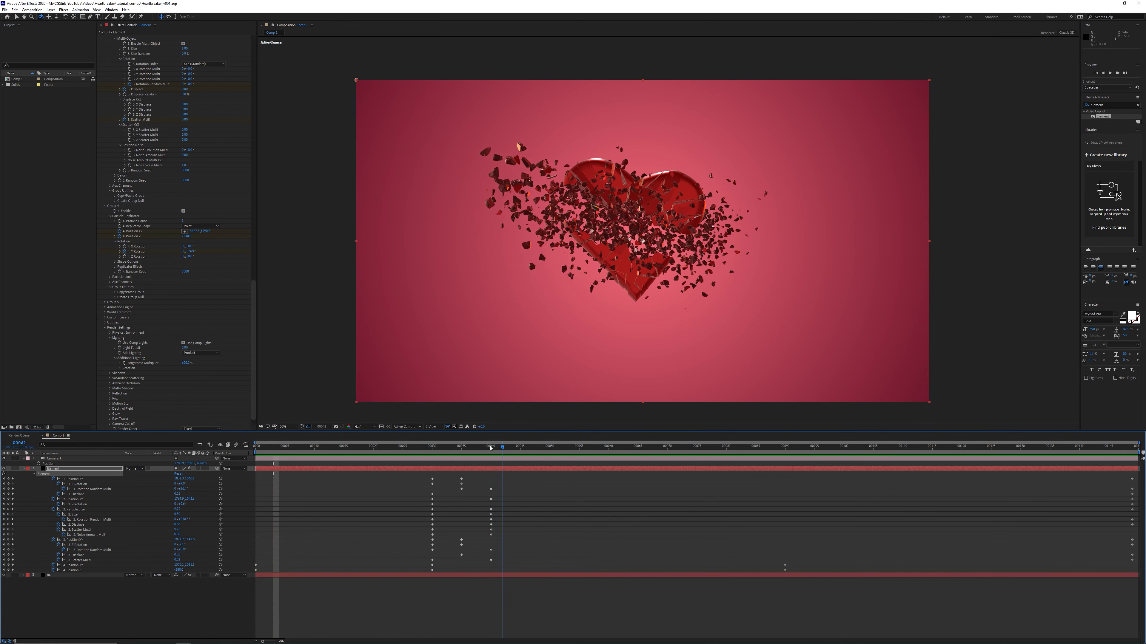
key(space)
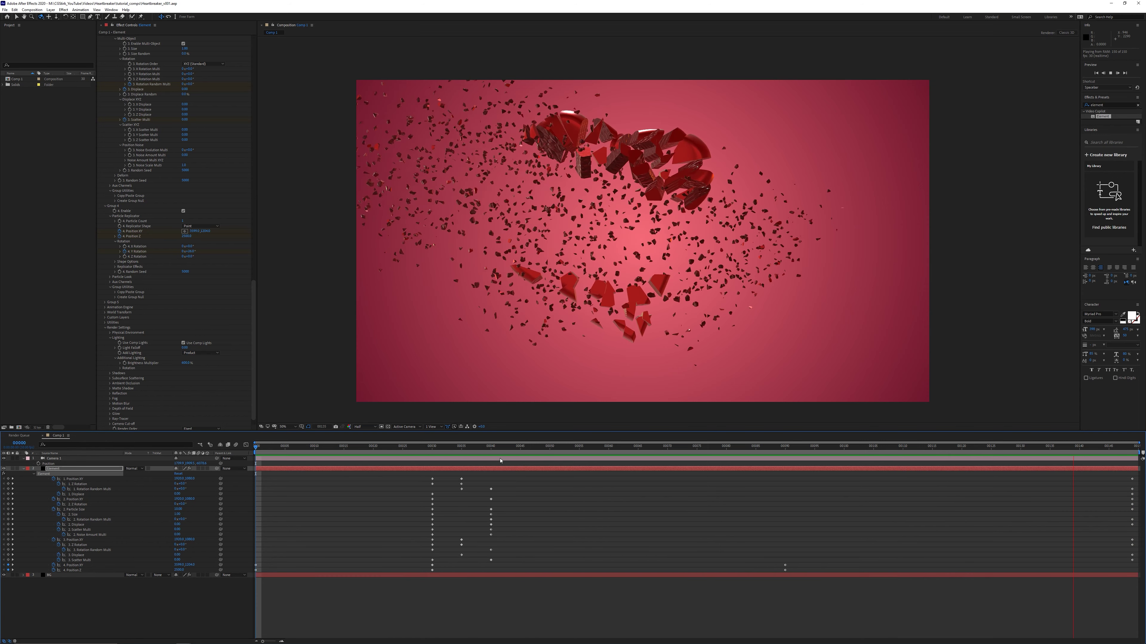
key(space)
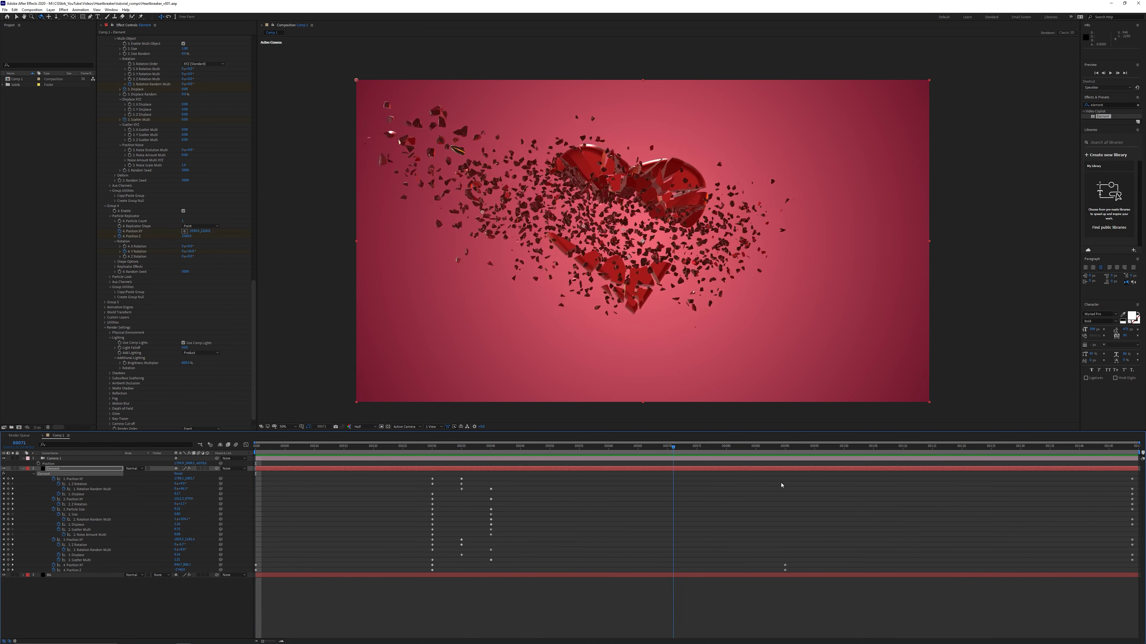
drag(781, 486, 420, 502)
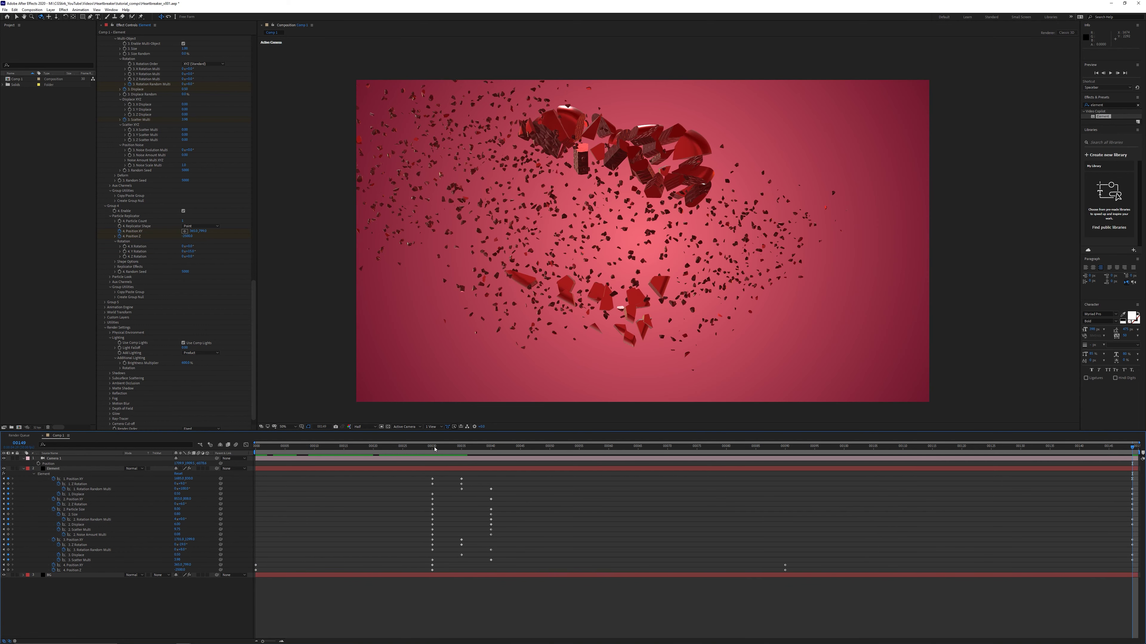
- Convert the last column of the early shatter keyframes across Groups 1 to 3 to Auto Bezier in the graph editor
click(434, 449)
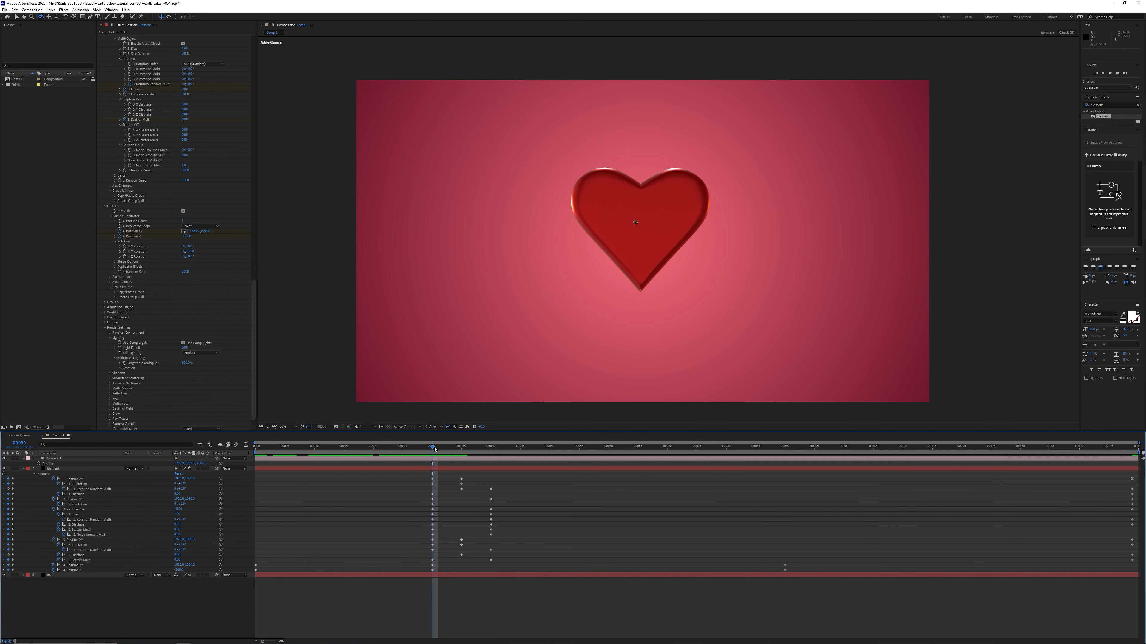
drag(505, 449, 484, 577)
click(246, 445)
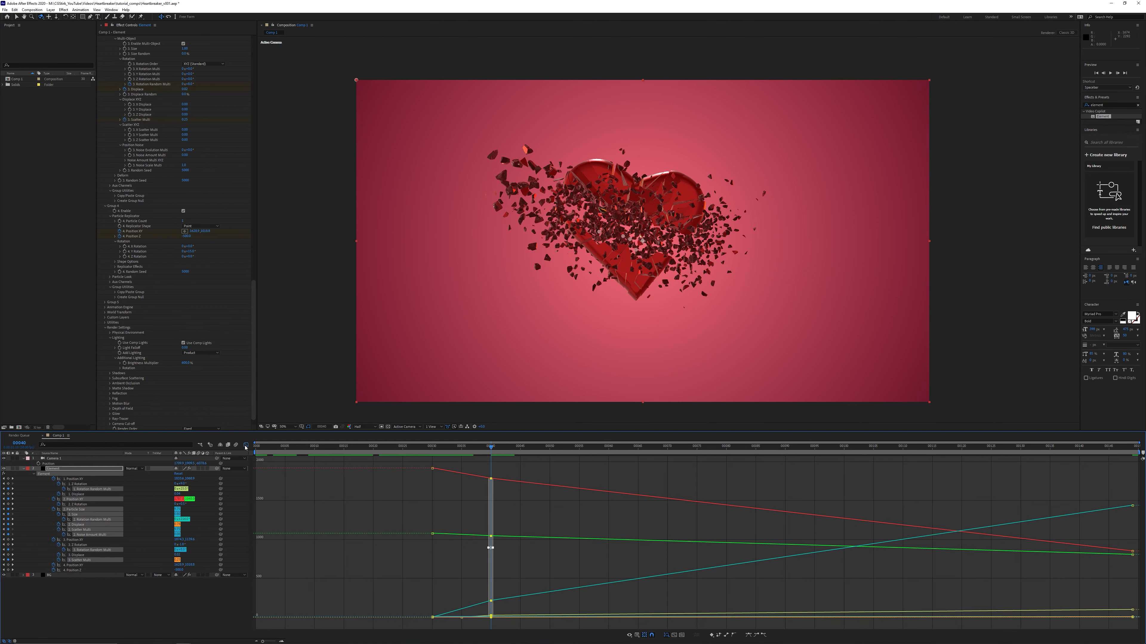
click(734, 635)
click(480, 552)
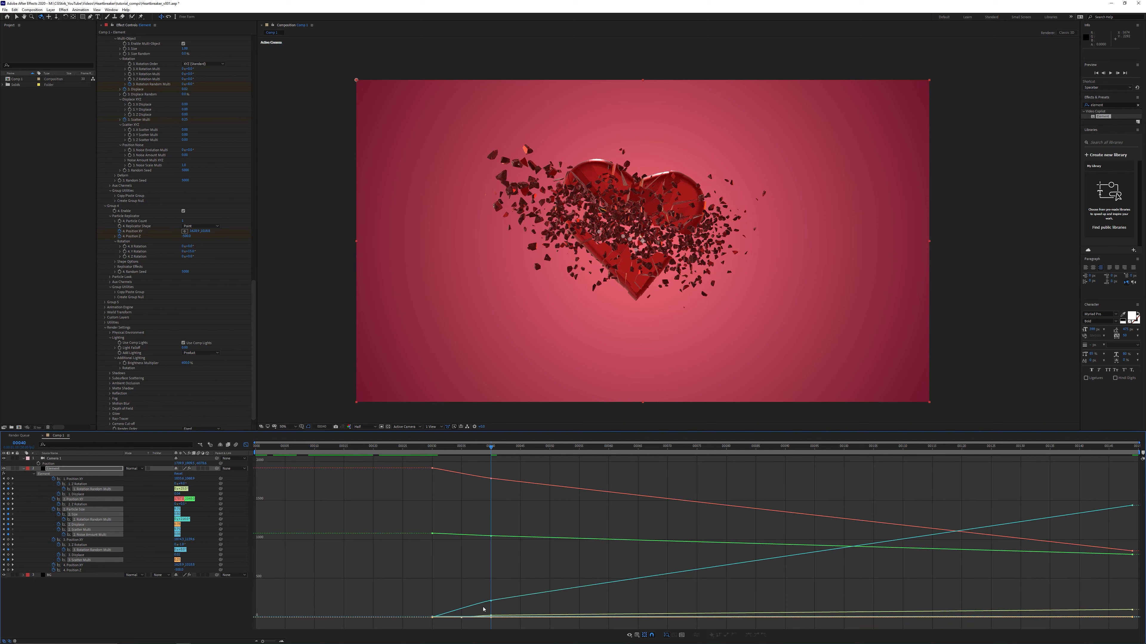
- Isolate Group 1's Rotation Random Multi curve and compare linear with Auto Bezier interpolation on its middle keyframe
click(143, 621)
click(82, 490)
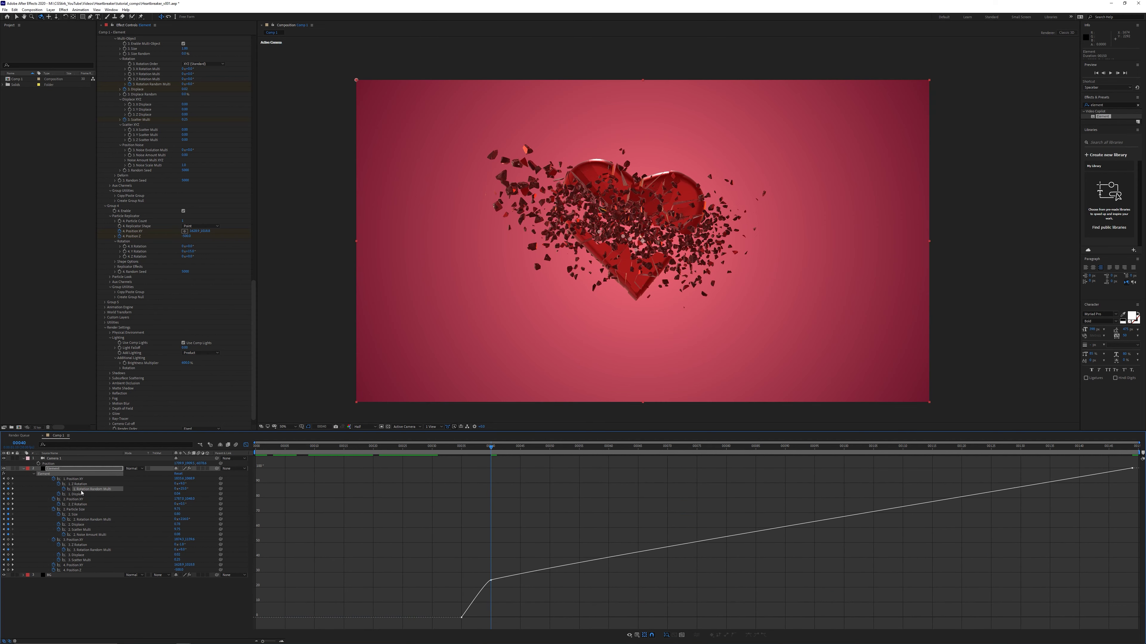
drag(496, 589, 479, 570)
click(724, 636)
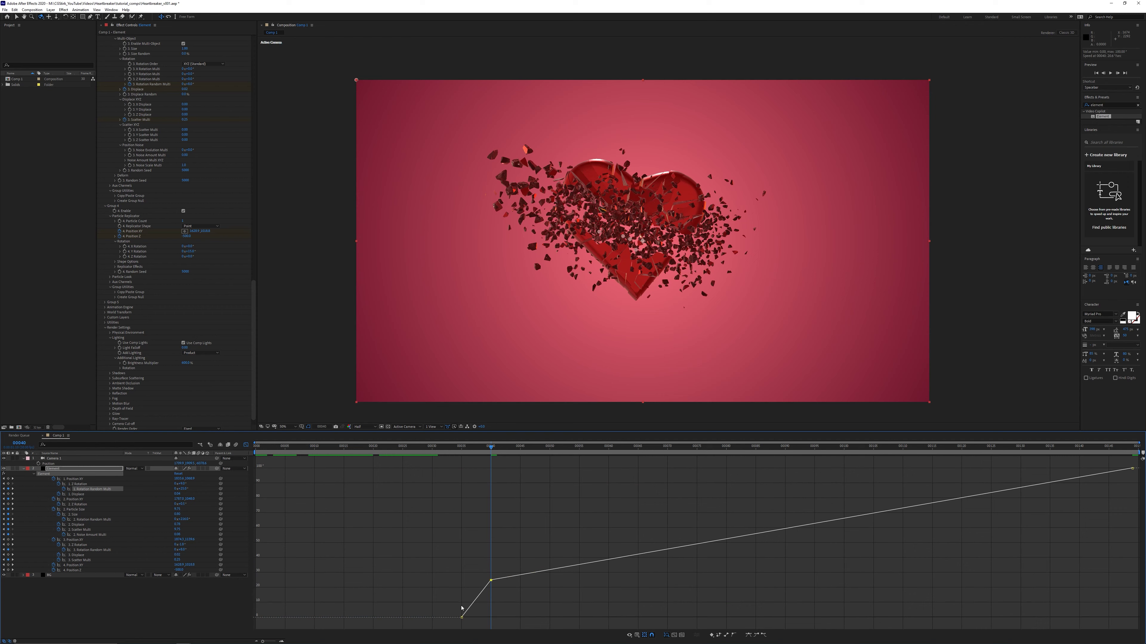
click(733, 635)
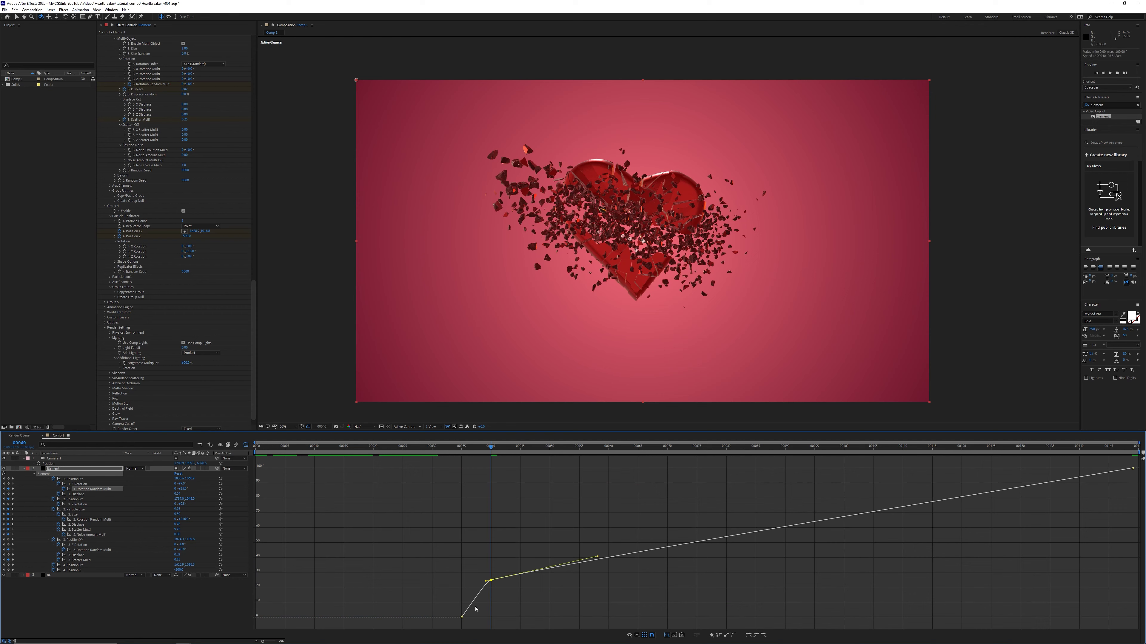
click(462, 554)
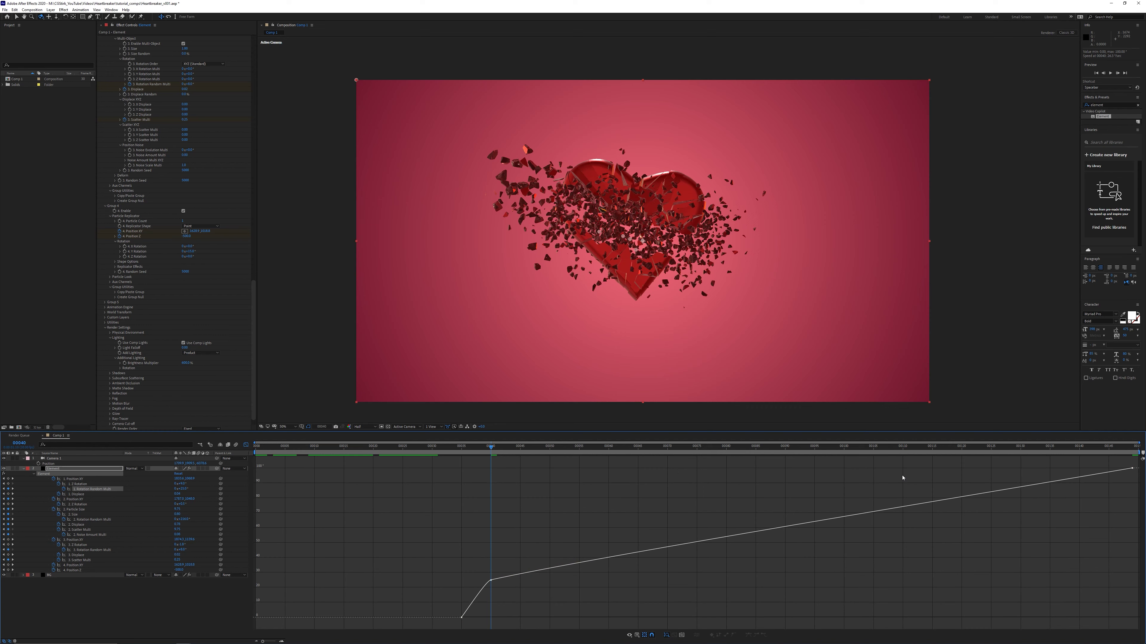
click(1135, 450)
drag(1135, 449, 1111, 478)
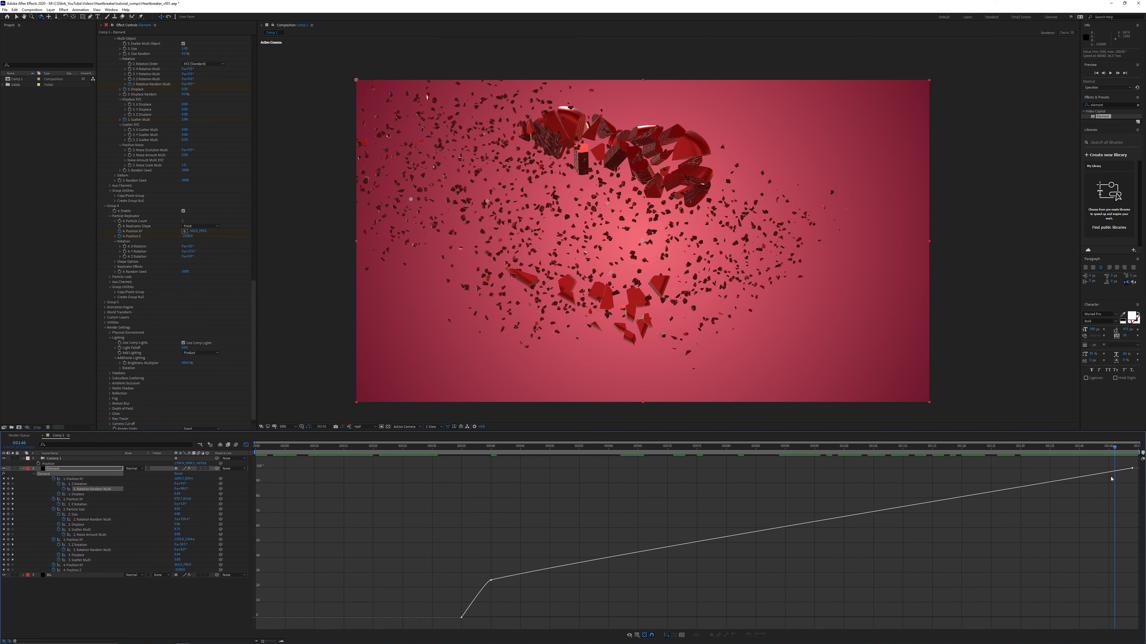
click(246, 445)
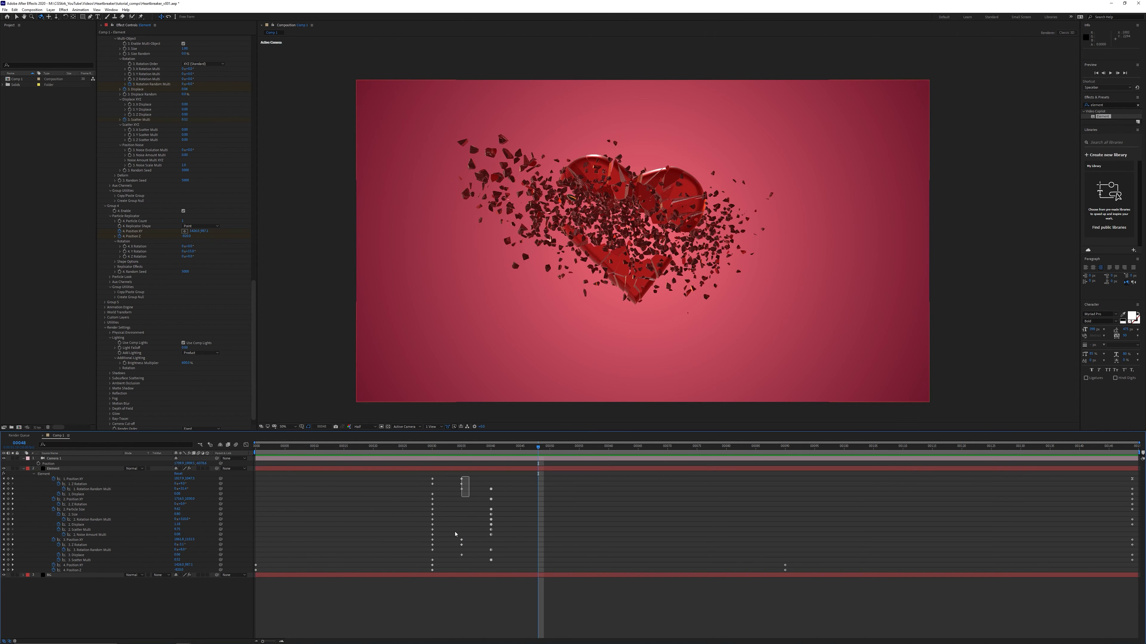
- Convert the Group 1 and Group 3 keyframes in the column just after the shatter's start to Auto Bezier
drag(471, 476, 454, 562)
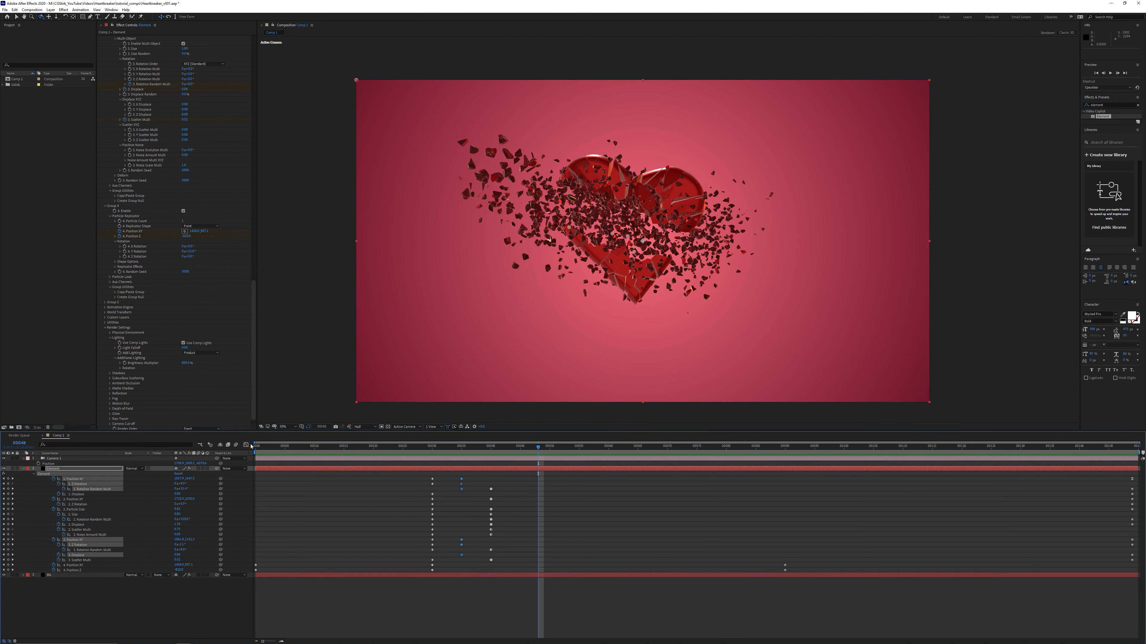
click(246, 444)
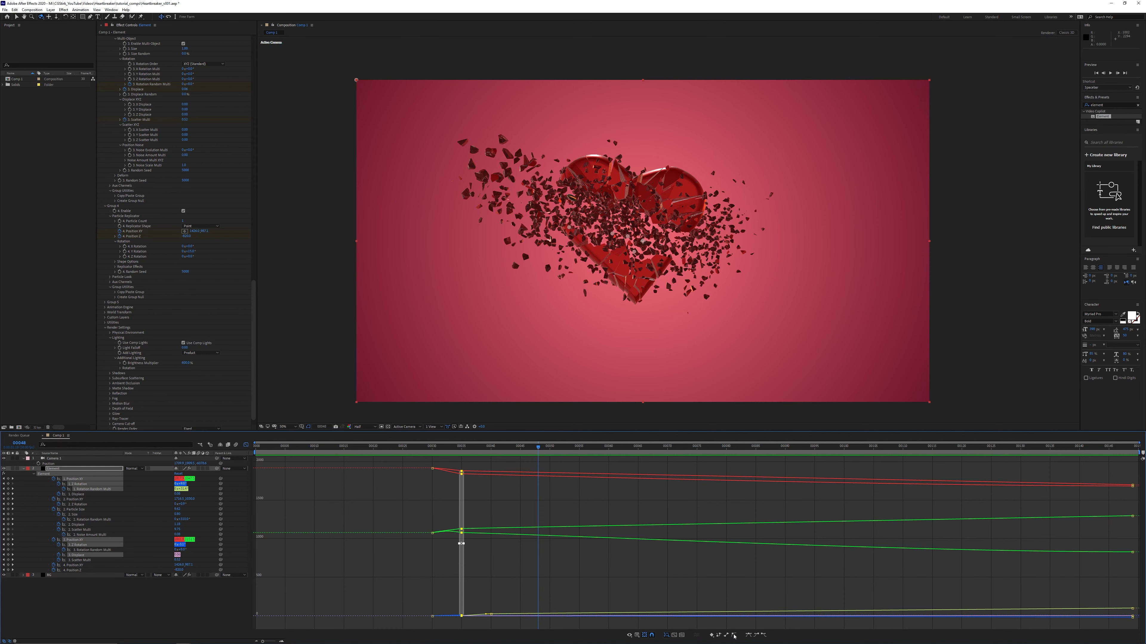
click(734, 636)
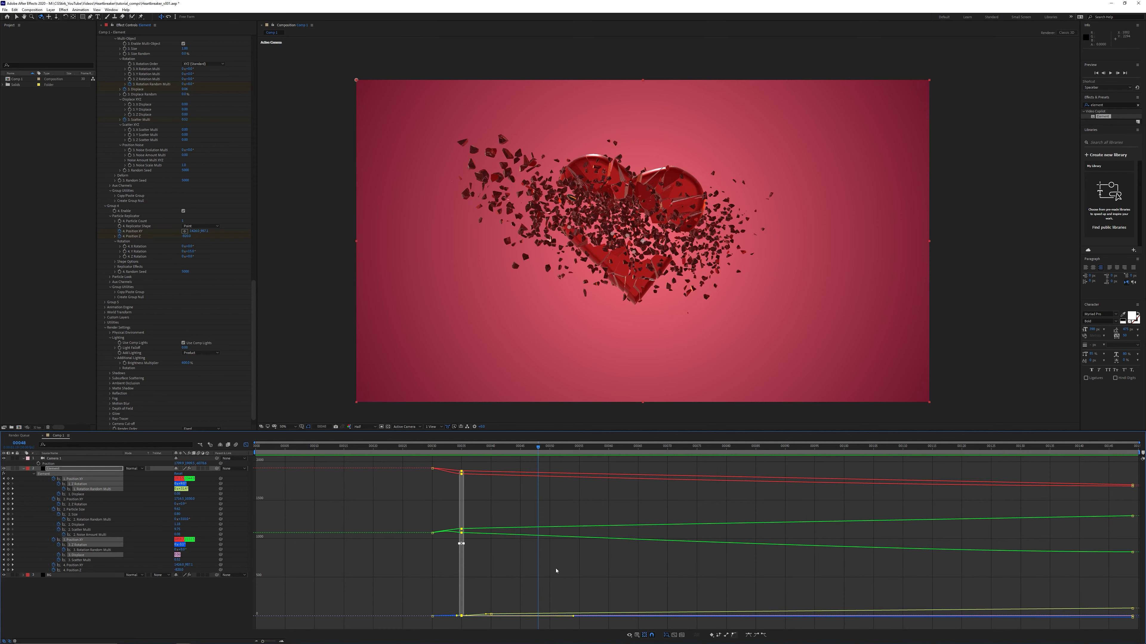
click(246, 446)
click(410, 495)
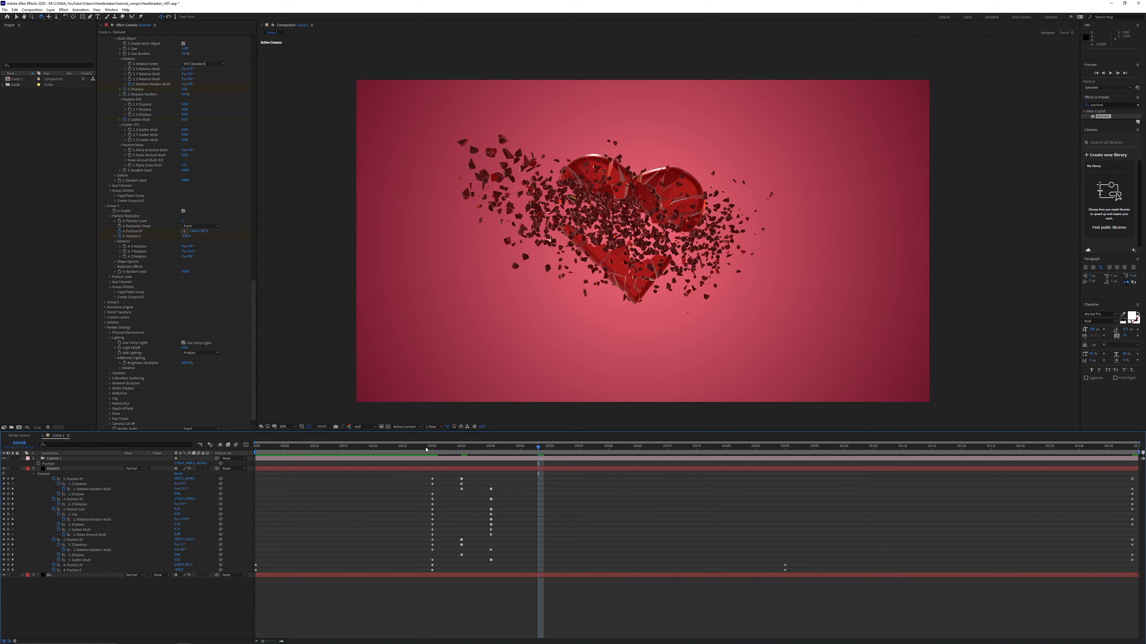
- Preview the smoothed shatter animation from just before the bullet's impact and scrub through the explosion
click(426, 448)
key(space)
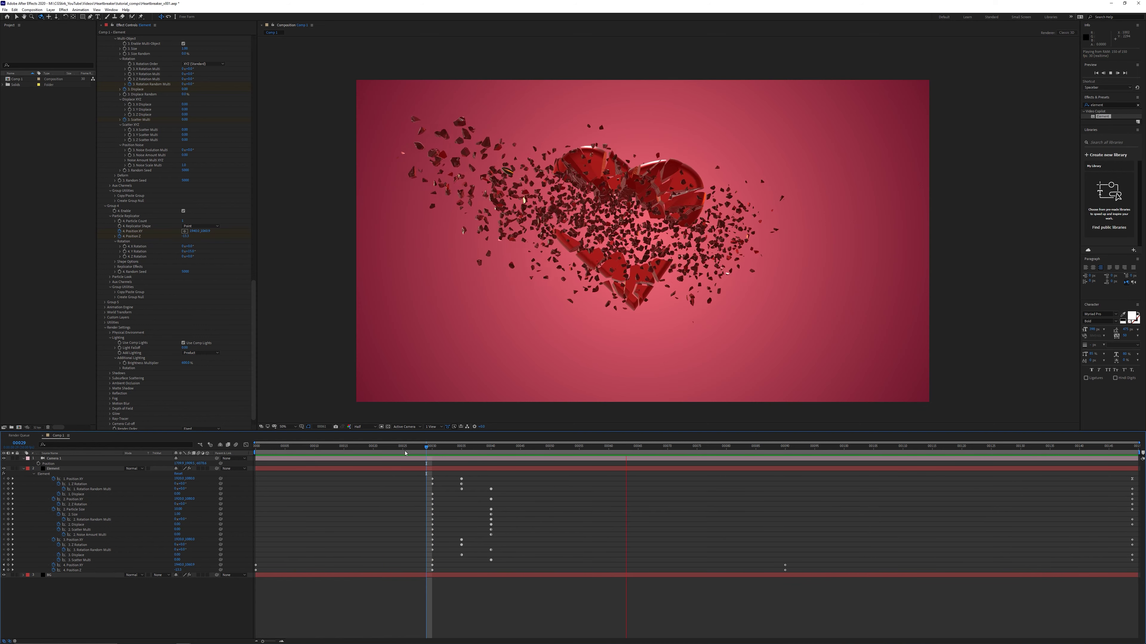
key(space)
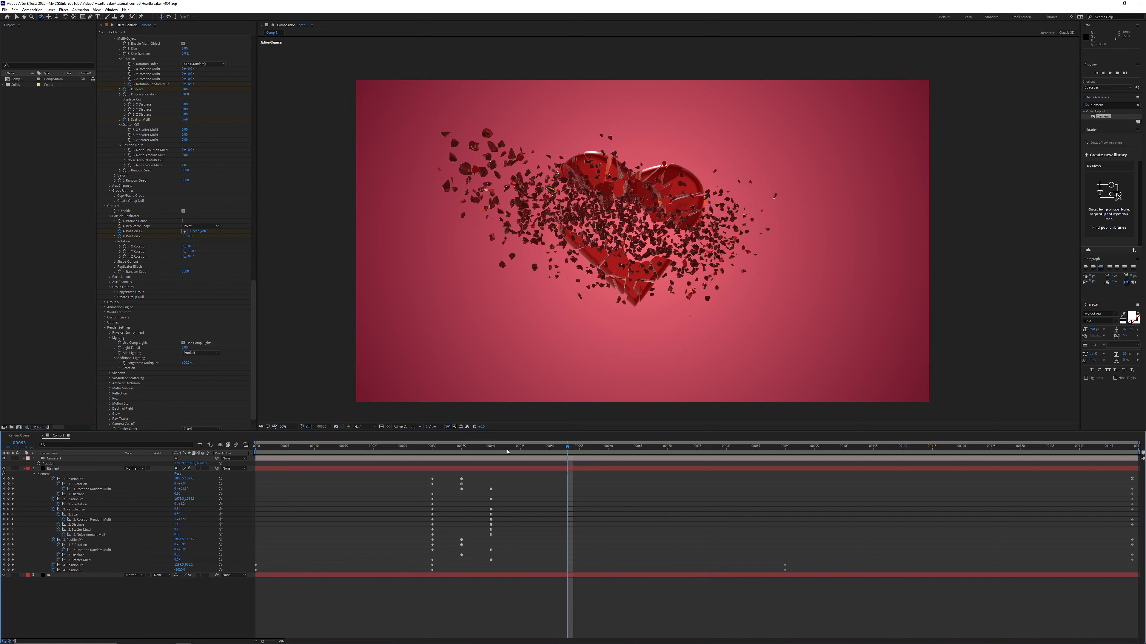
drag(507, 451, 532, 446)
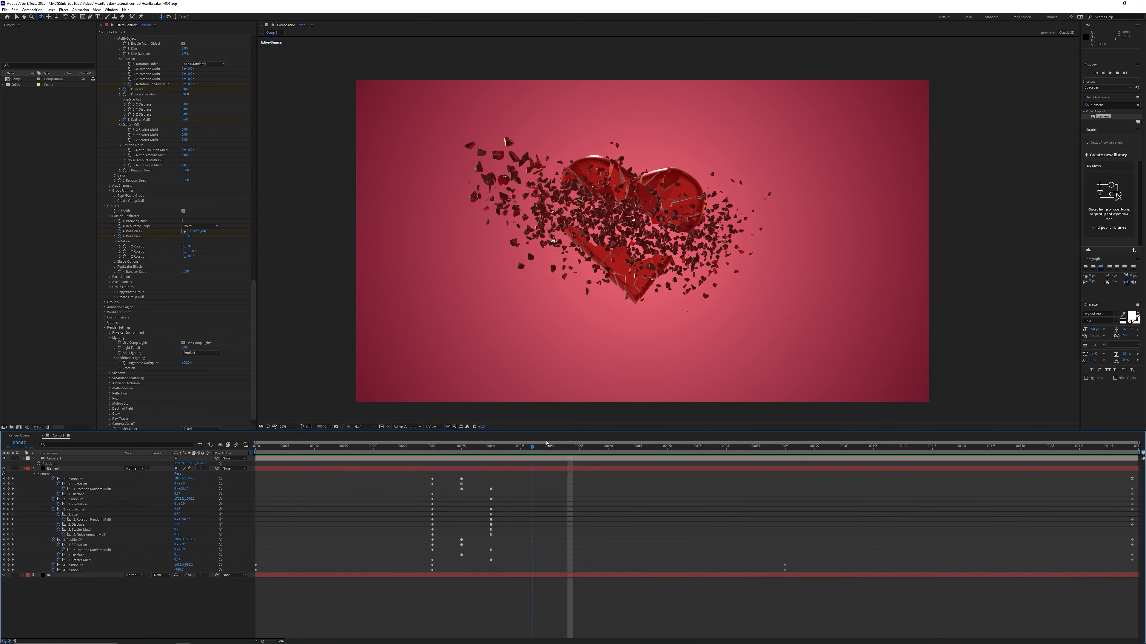
key(space)
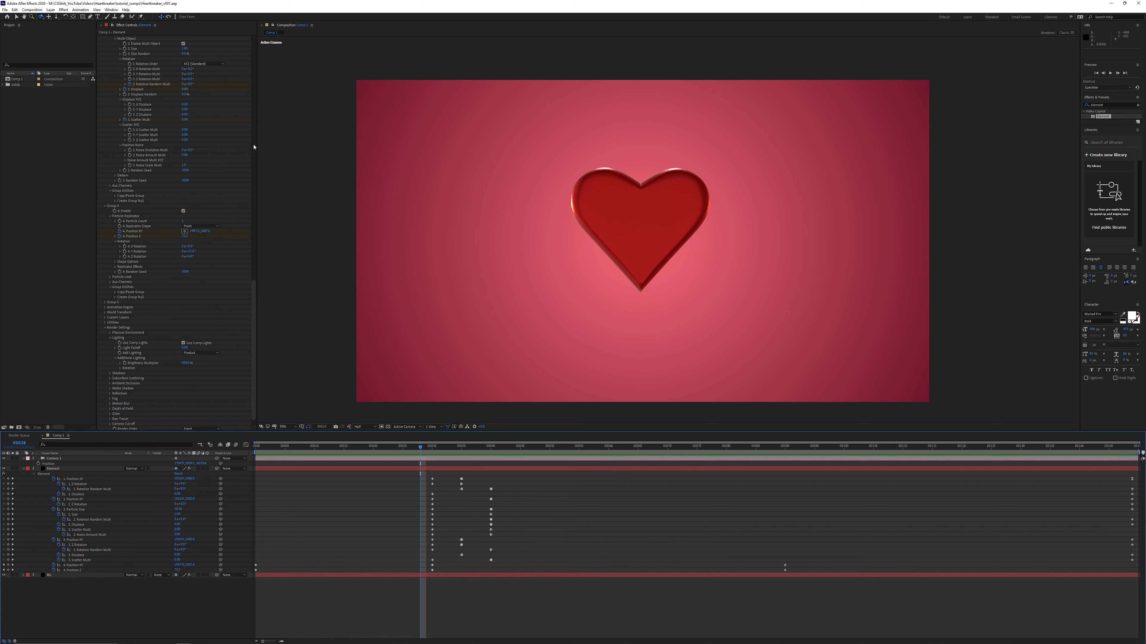
- Create a black solid named Ink above the other layers and apply the Element effect to it
key(v)
drag(254, 282, 253, 42)
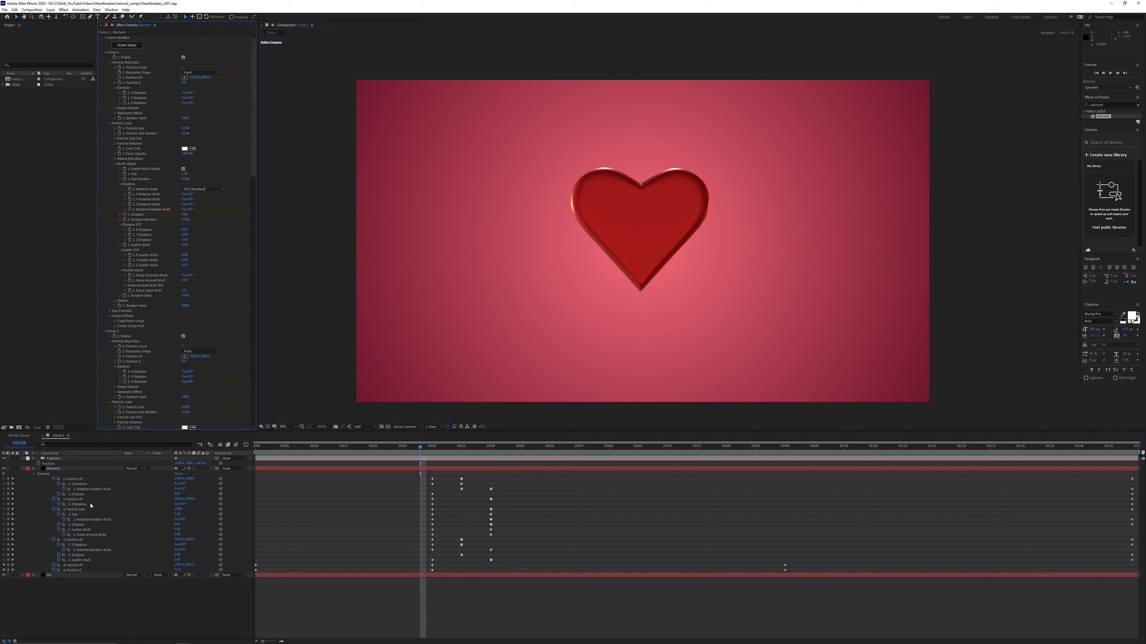
right_click(105, 518)
mouse_move(153, 523)
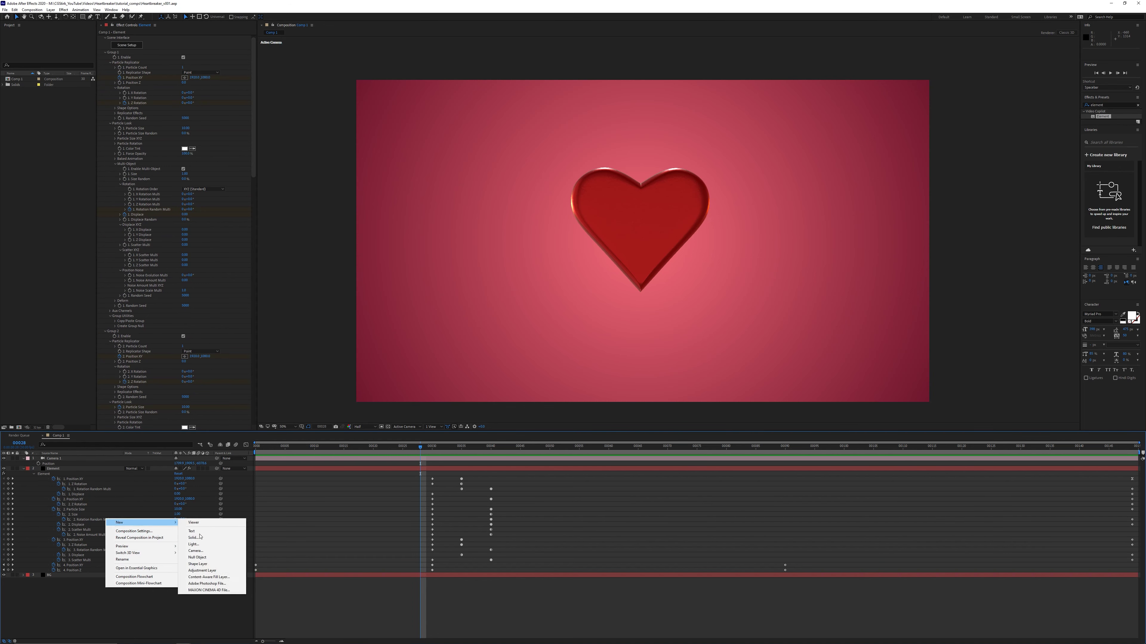
click(194, 538)
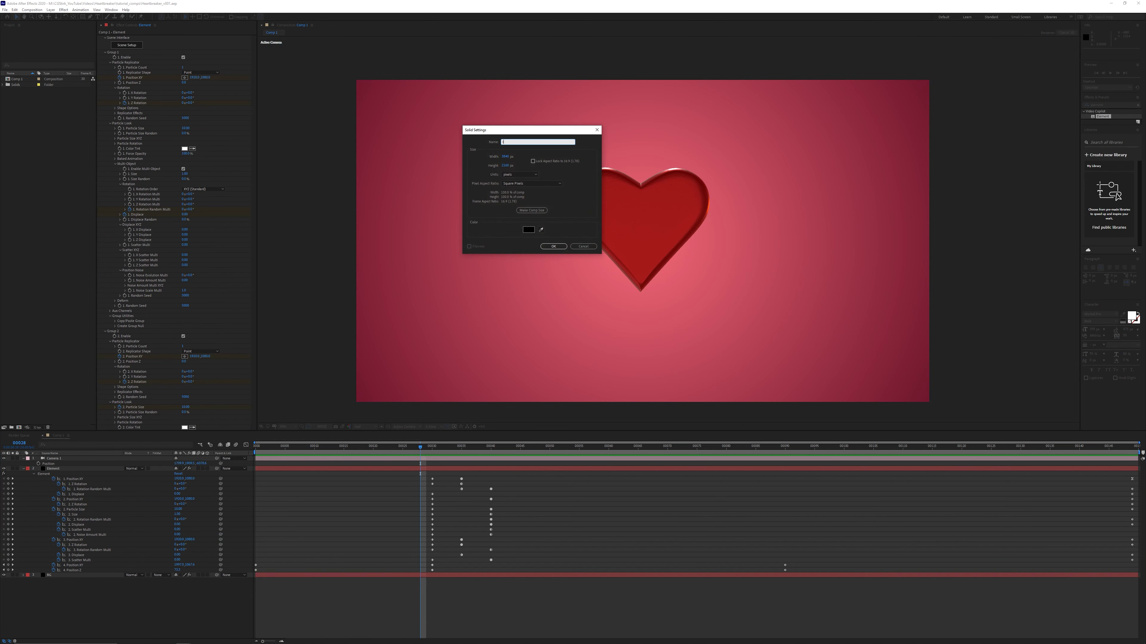
text(Ink)
key(Return)
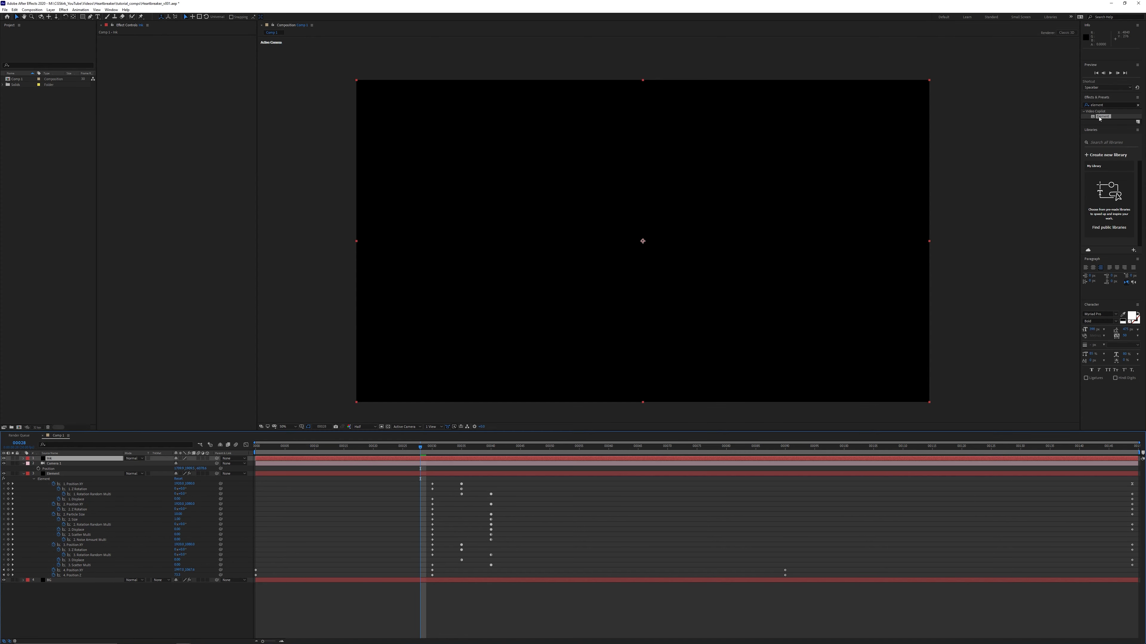
drag(185, 127, 183, 121)
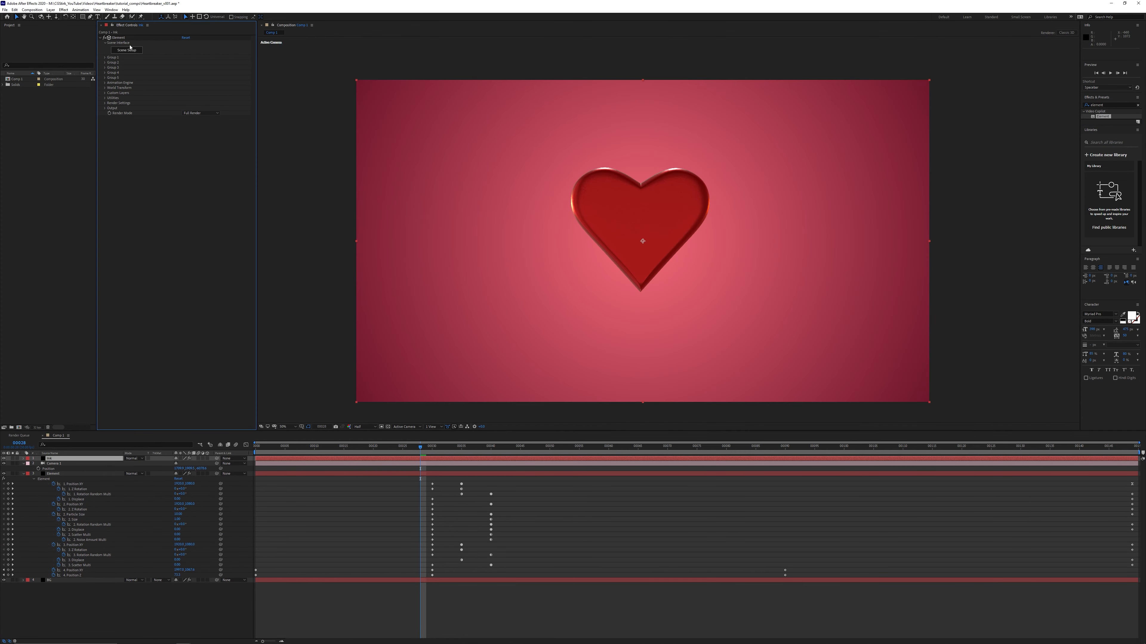
- Create a sphere model in the Ink layer's Element scene and set its segments to 60
click(128, 50)
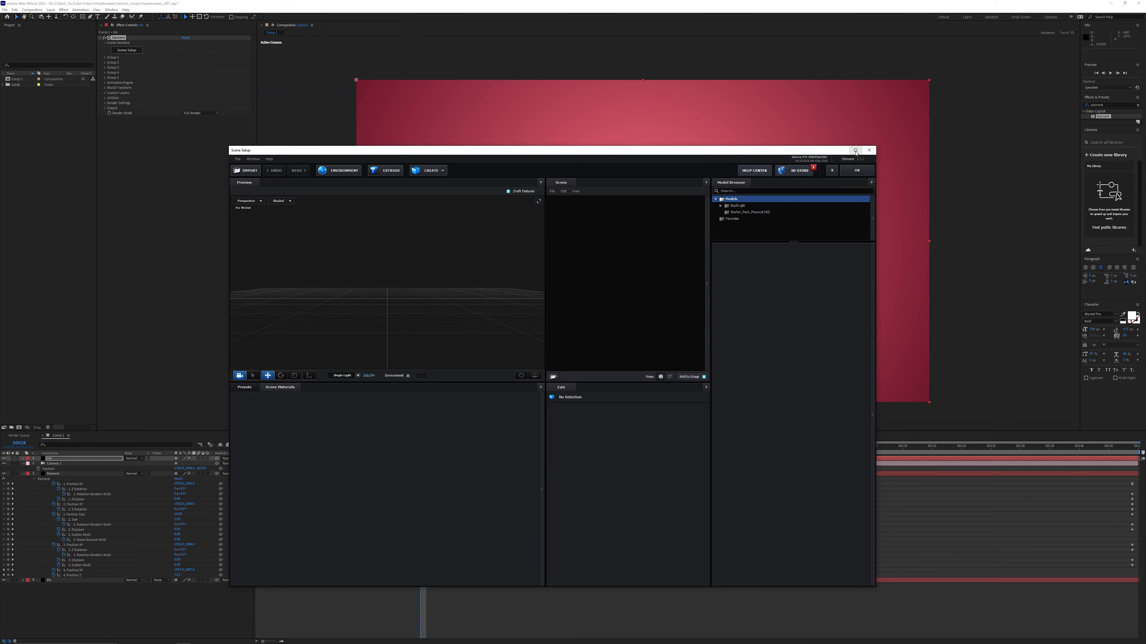
click(848, 153)
click(201, 22)
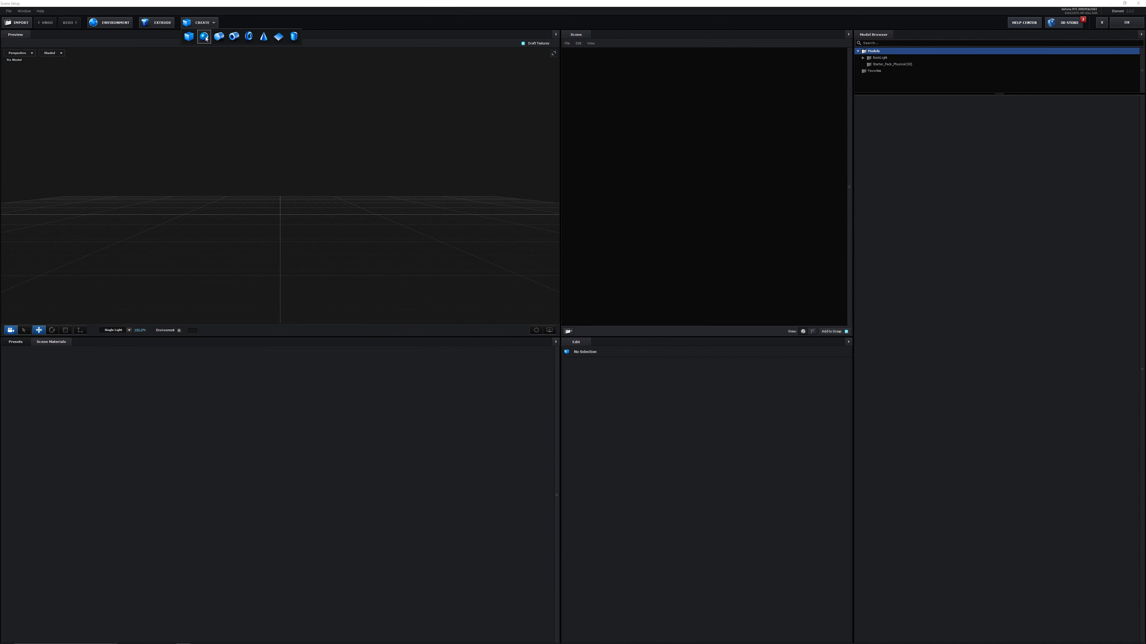
click(205, 37)
click(610, 386)
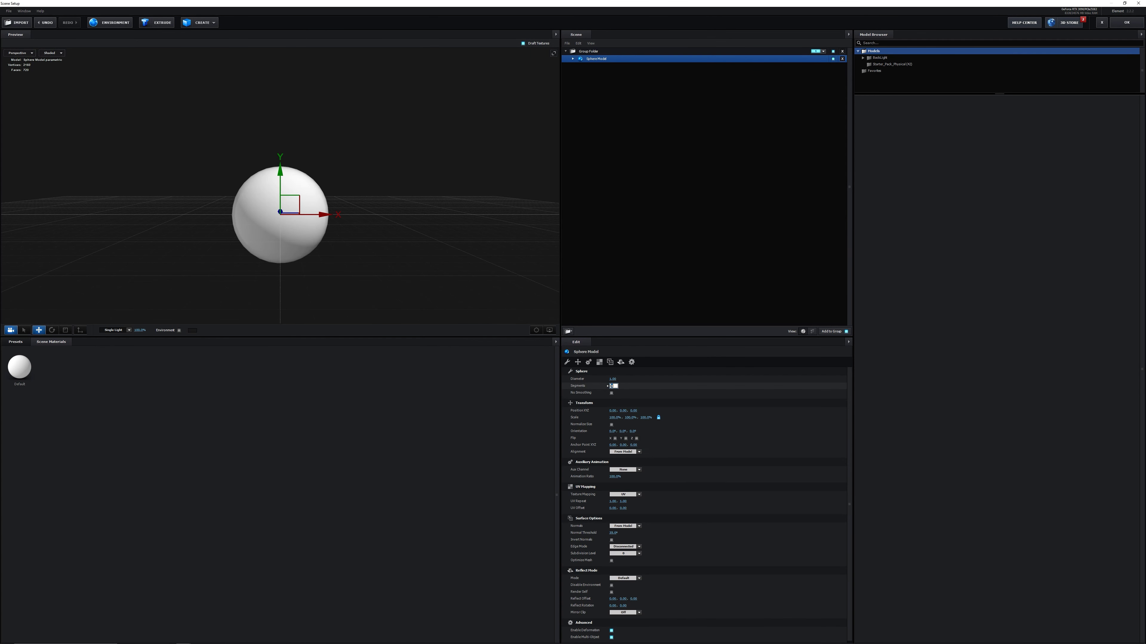
text(60)
key(Return)
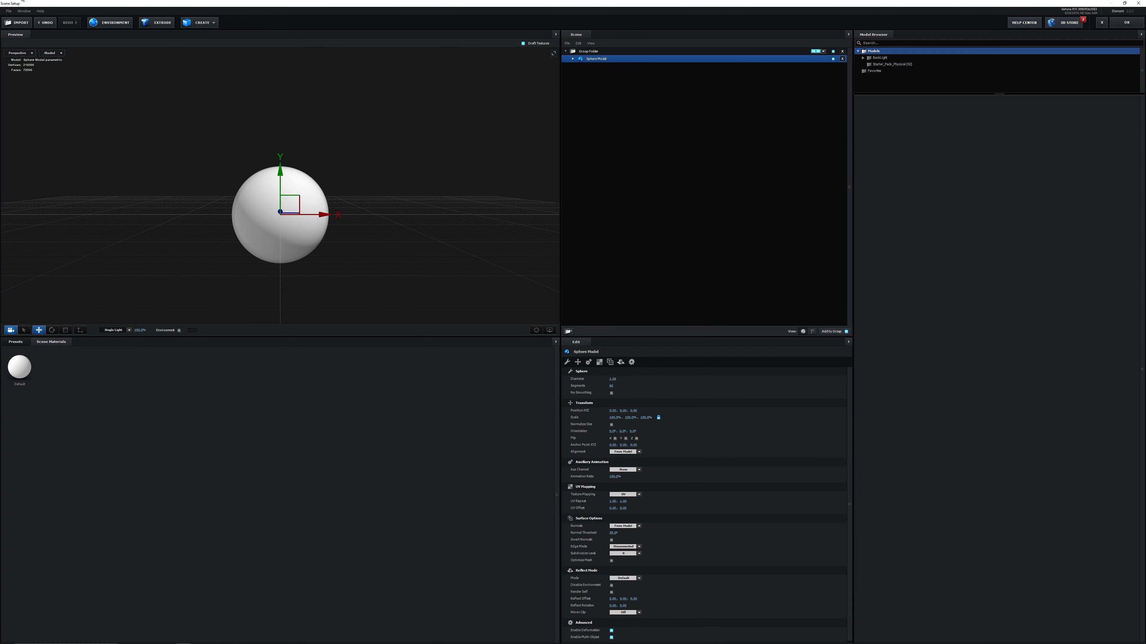
- Examine the sphere's mesh density in wireframe display, then return the preview to shaded display
click(62, 56)
click(51, 60)
scroll(320, 199, up, 5)
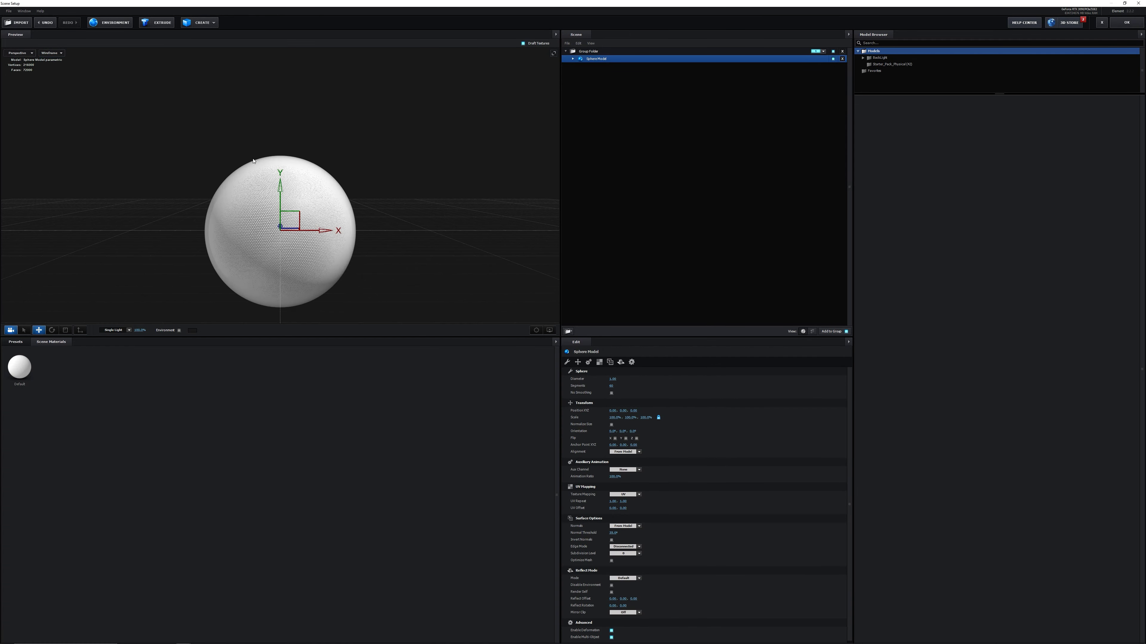
scroll(317, 178, up, 8)
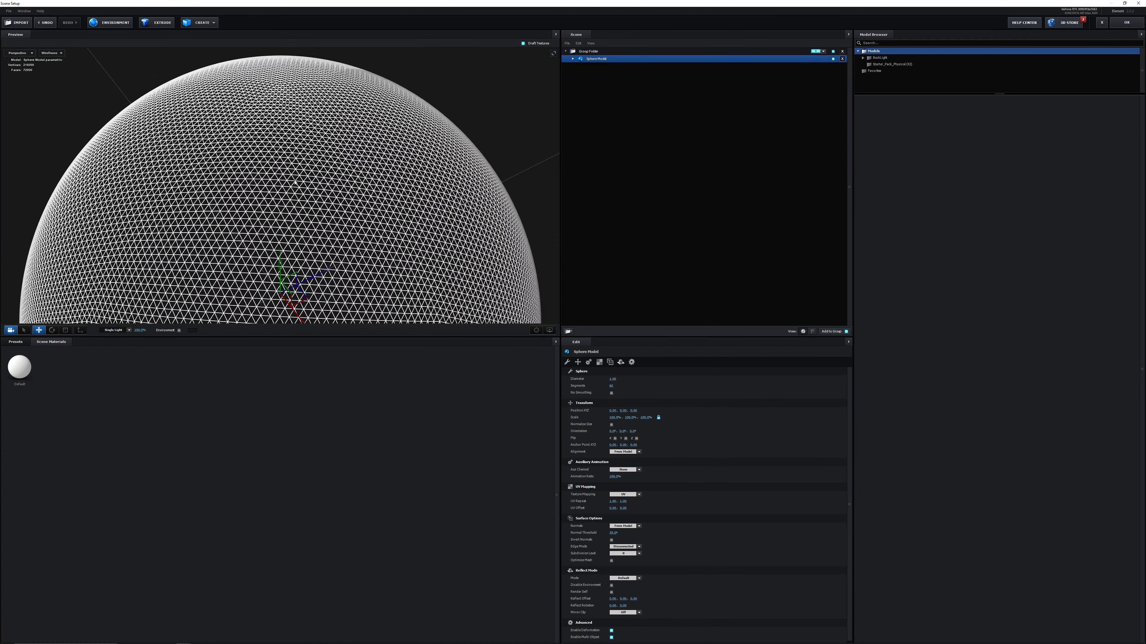
drag(406, 230, 429, 226)
mouse_move(615, 389)
mouse_down()
mouse_move(537, 389)
mouse_move(621, 389)
mouse_up()
scroll(347, 196, down, 7)
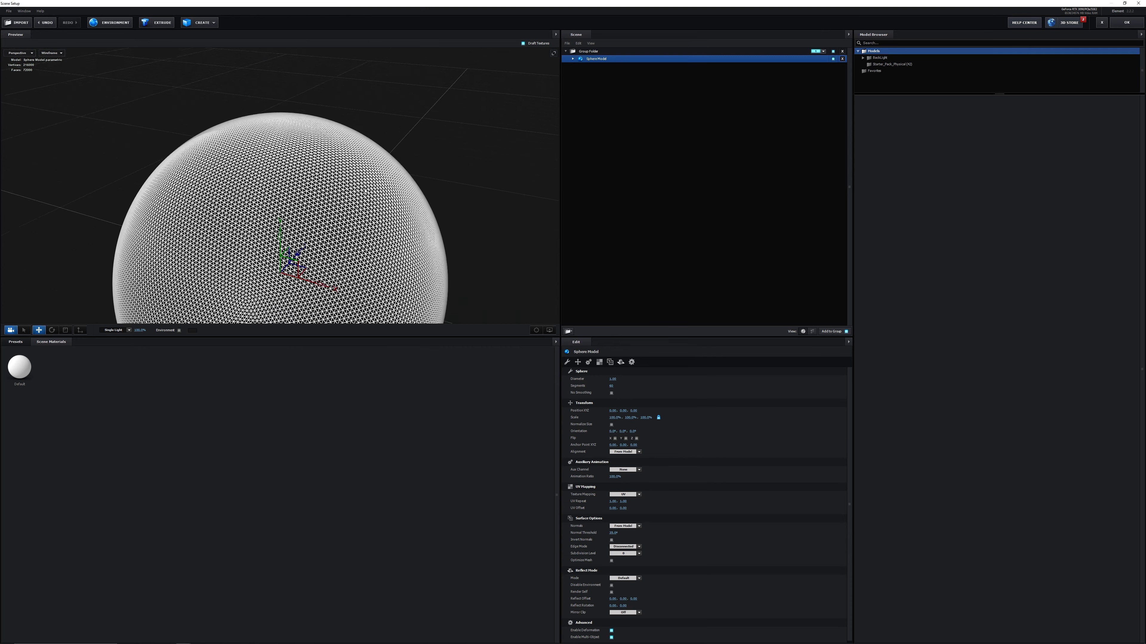
drag(347, 196, 142, 36)
click(59, 53)
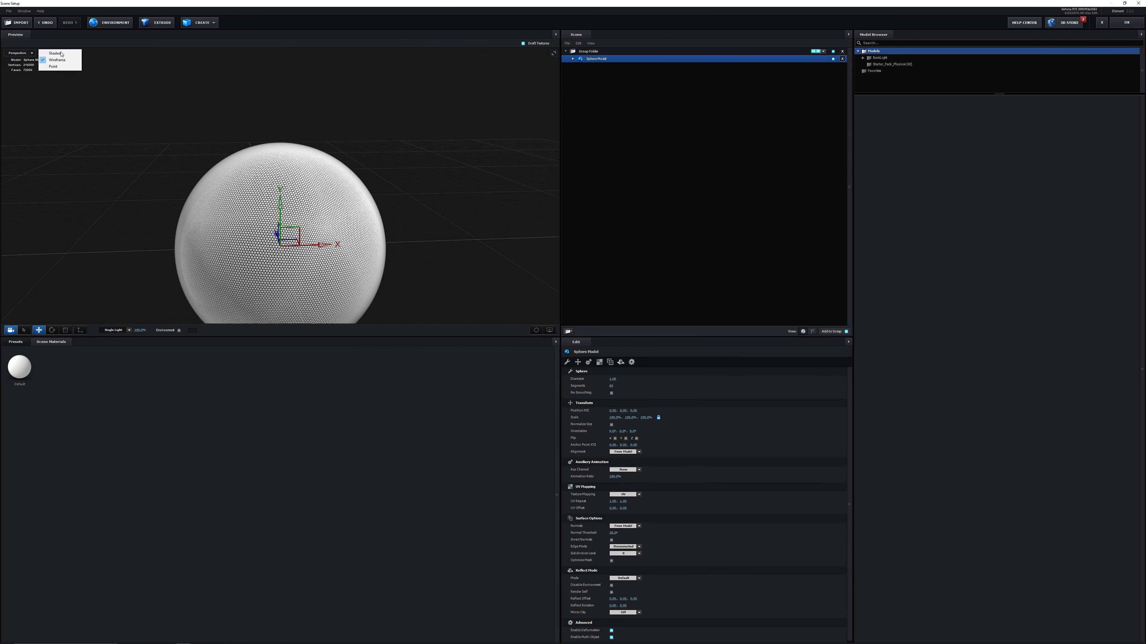
click(59, 54)
scroll(325, 200, down, 3)
drag(325, 200, 316, 202)
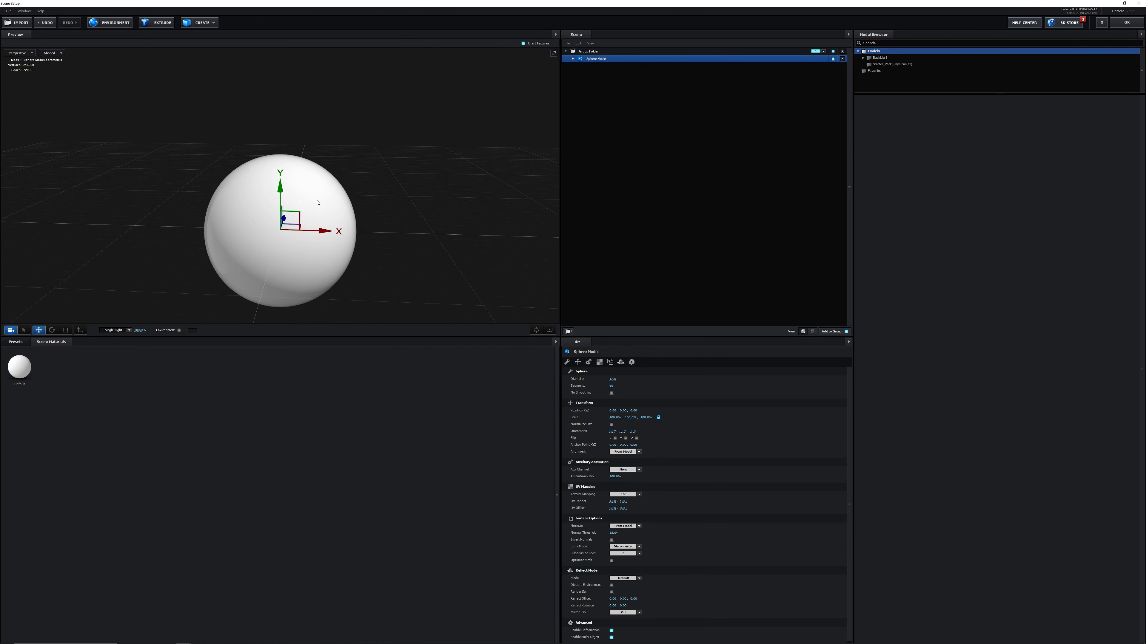
- Apply the dark Plastic_Matte material from the Physical presets to the sphere
click(14, 341)
click(30, 376)
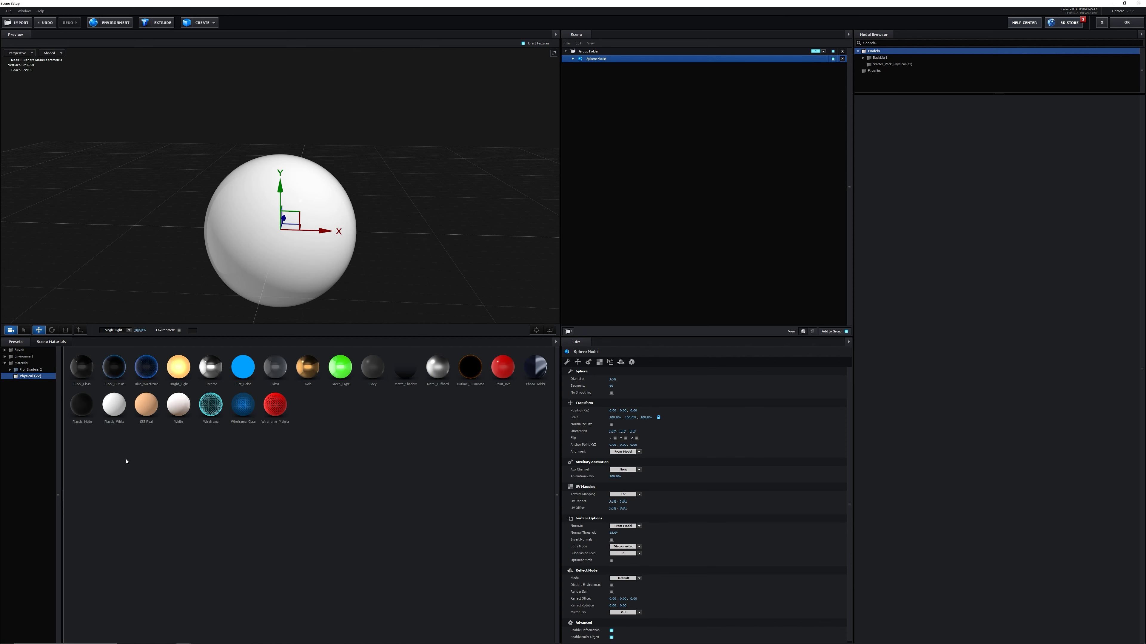
click(89, 418)
drag(119, 244, 178, 233)
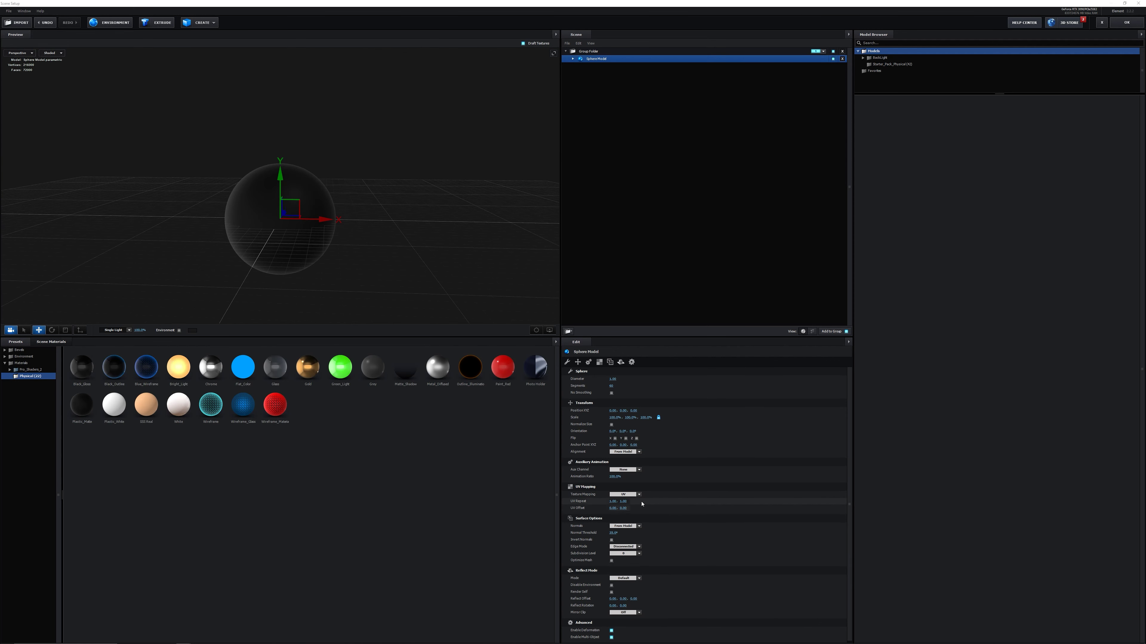
- Set the sphere's surface normals to Dynamic (Deform) and accept the scene setup
scroll(657, 506, down, 2)
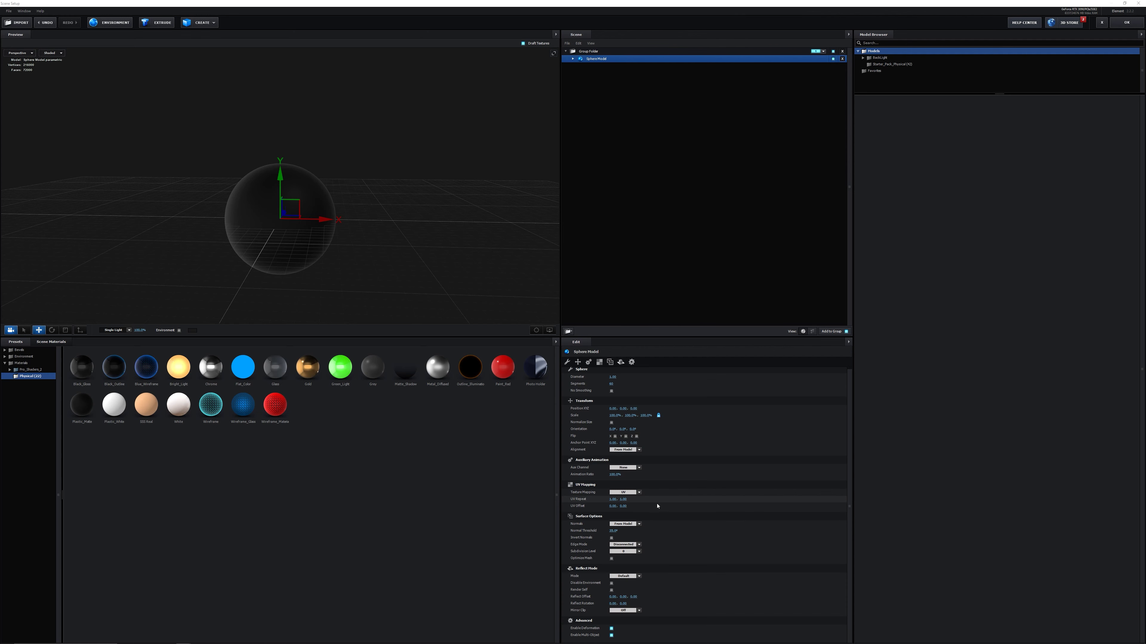
click(632, 524)
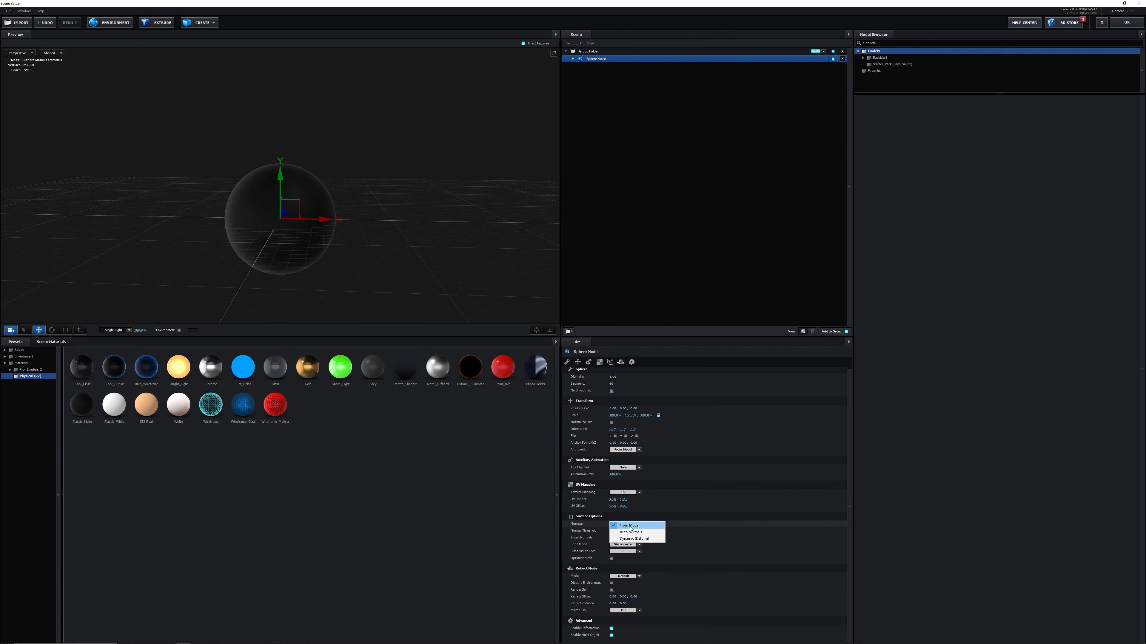
click(642, 539)
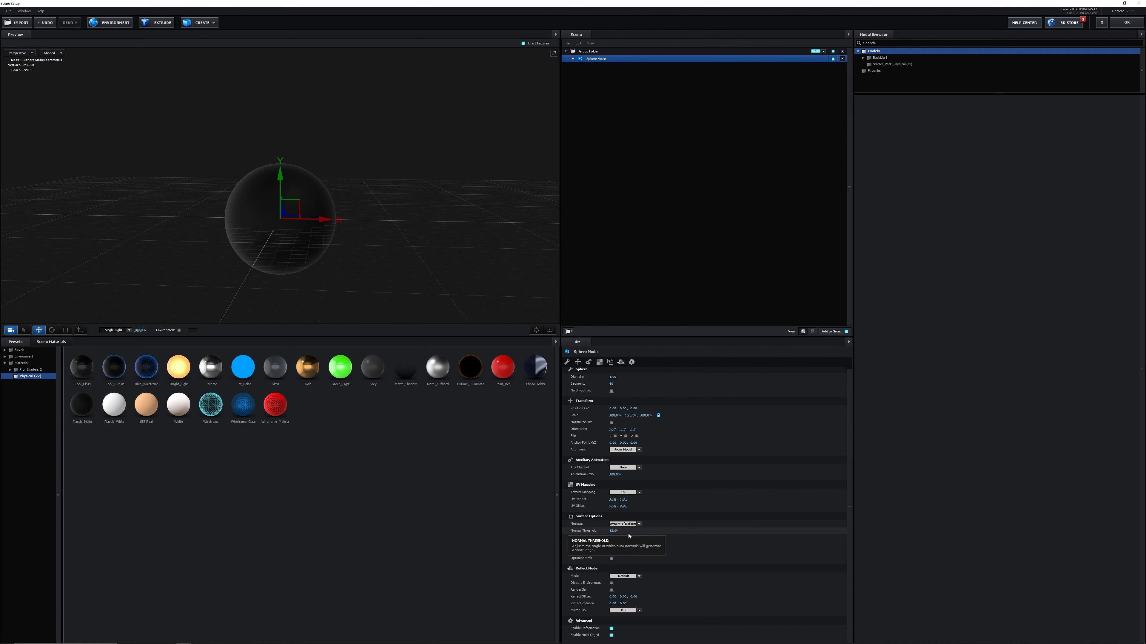
drag(612, 531, 748, 529)
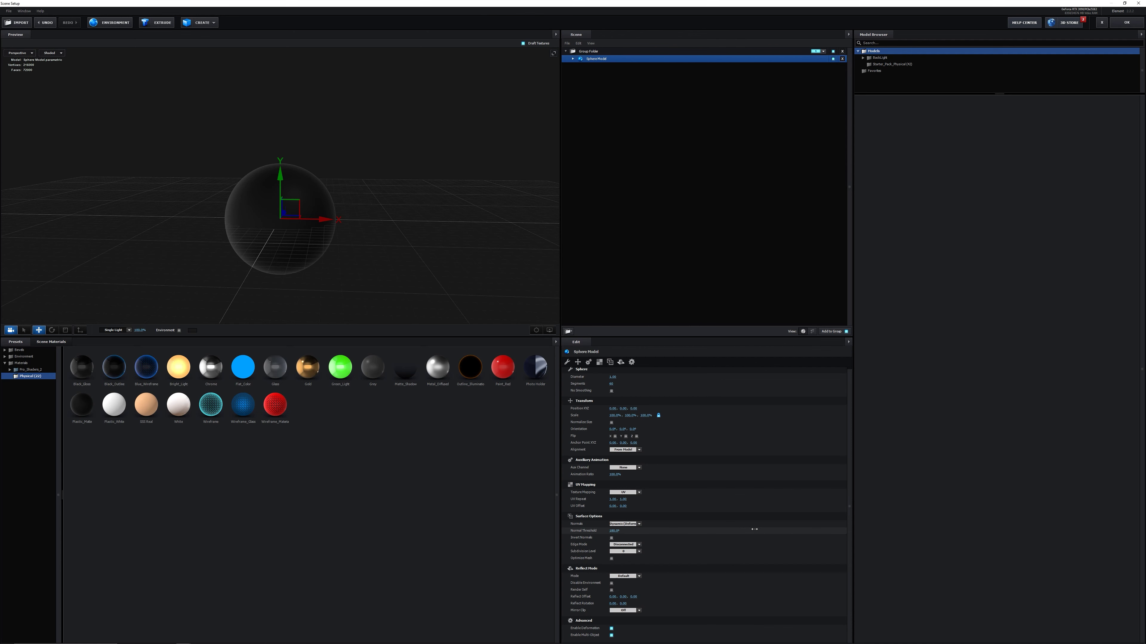
right_click(616, 531)
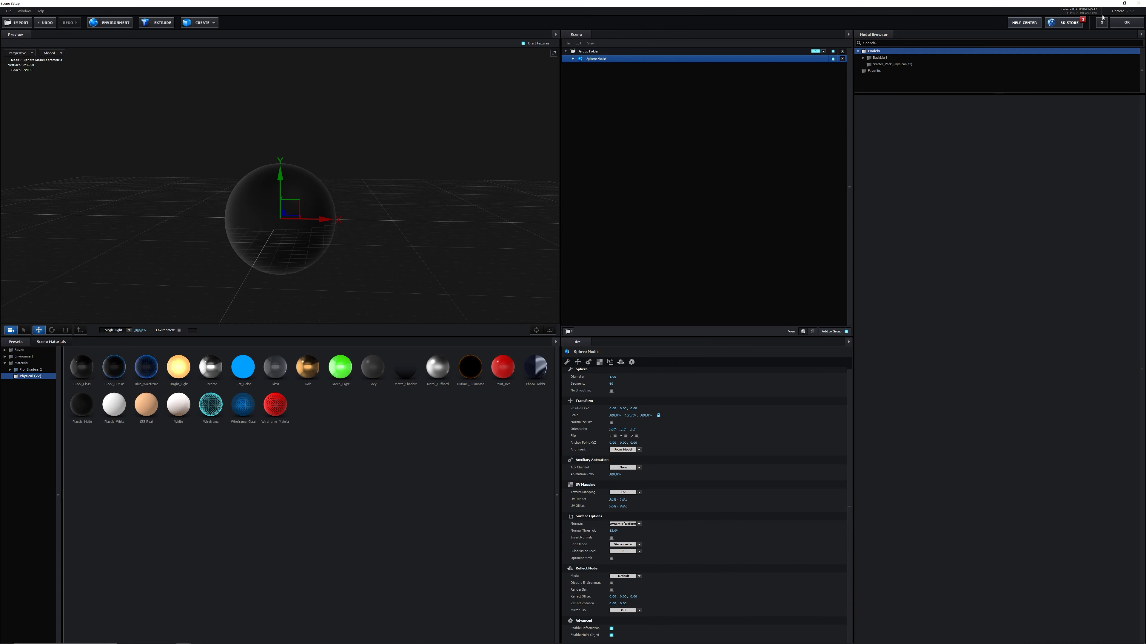
click(1126, 23)
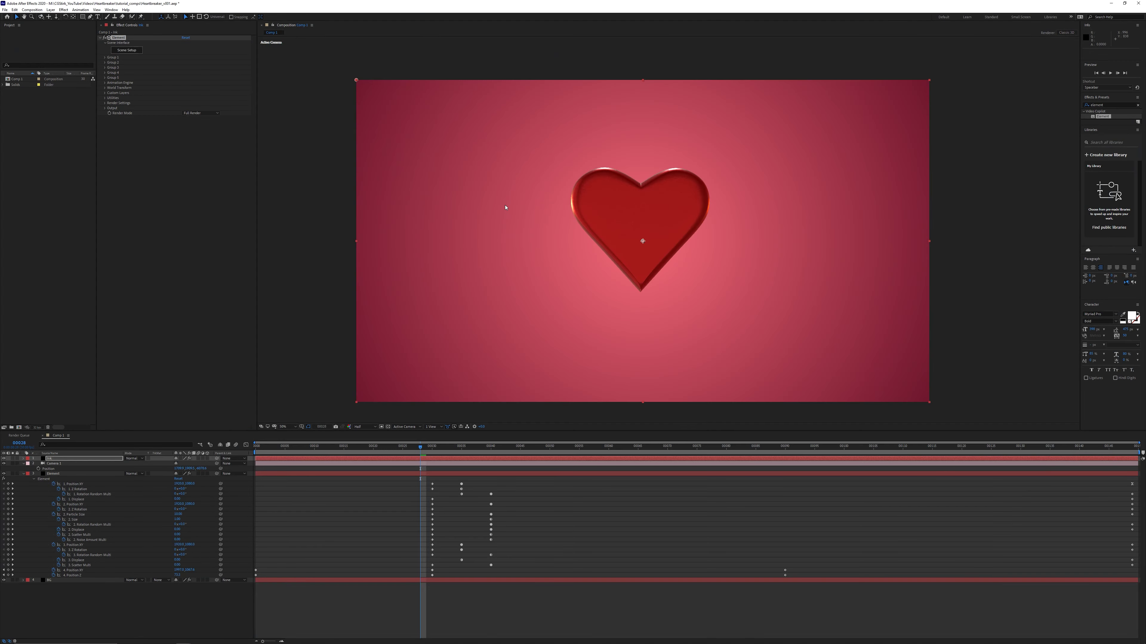
- Start keyframing the Ink effect's Group 1 Particle Size at a frame before the heart shatters
click(105, 58)
click(110, 73)
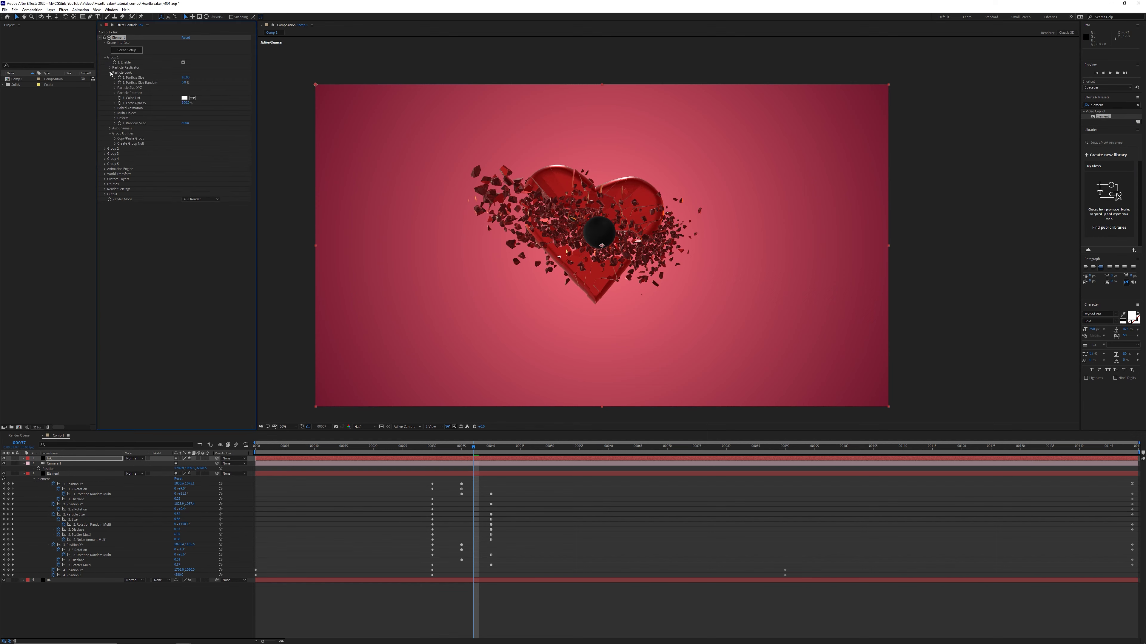
drag(438, 450, 385, 451)
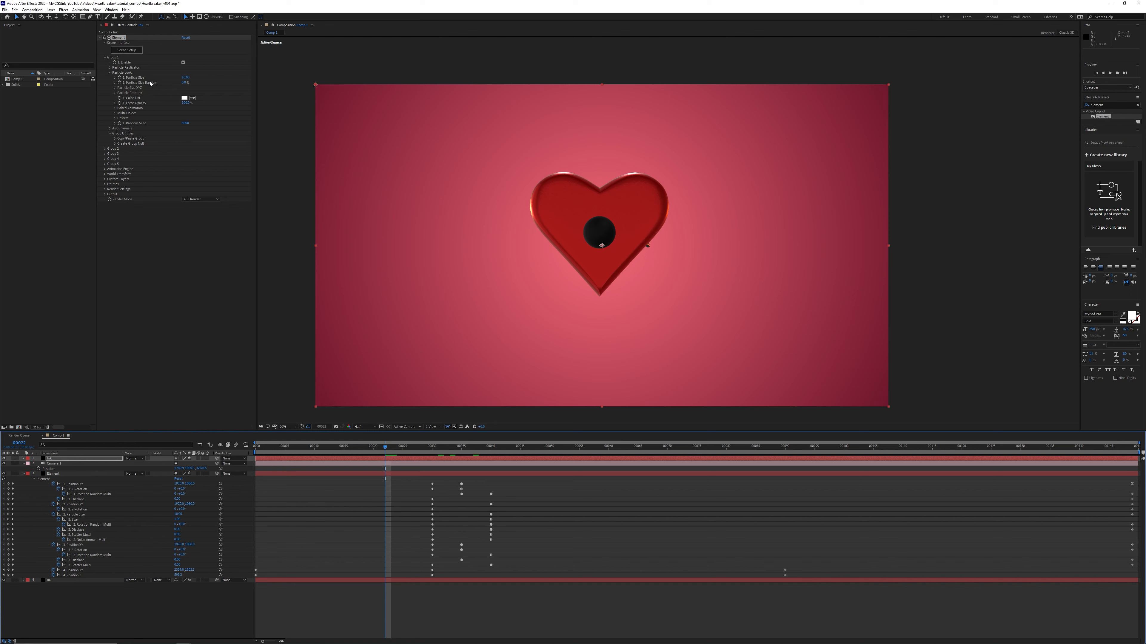
click(119, 78)
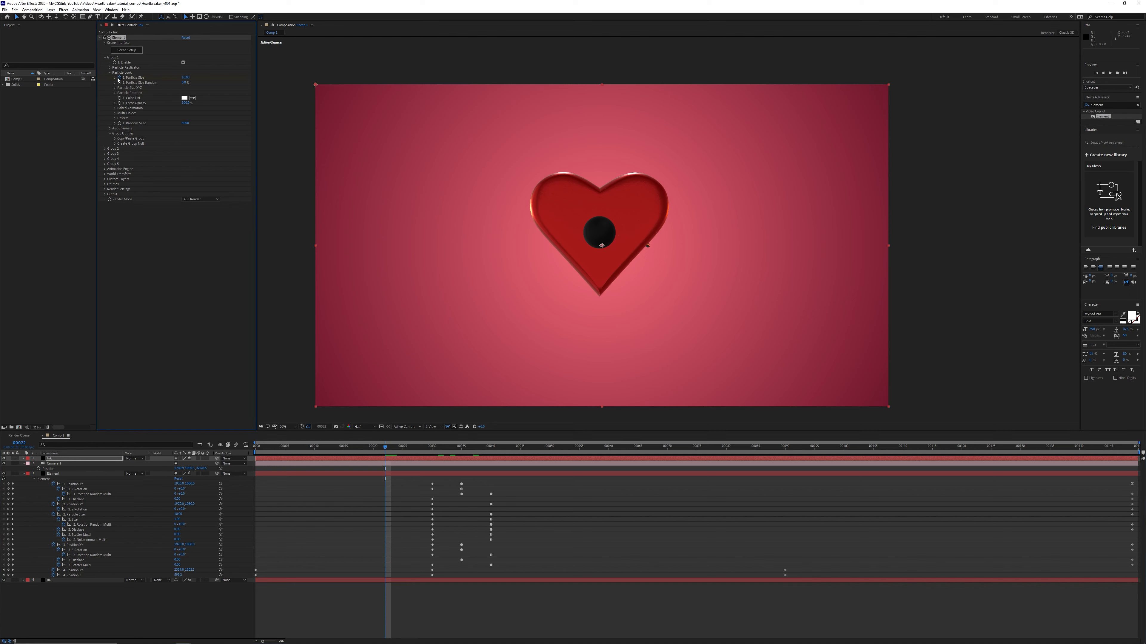
- Enable Deform Twist and Noise for Ink's Group 1, keyframe the noise Intensity and Scale, and reveal the layer's keyframes
click(116, 118)
click(120, 133)
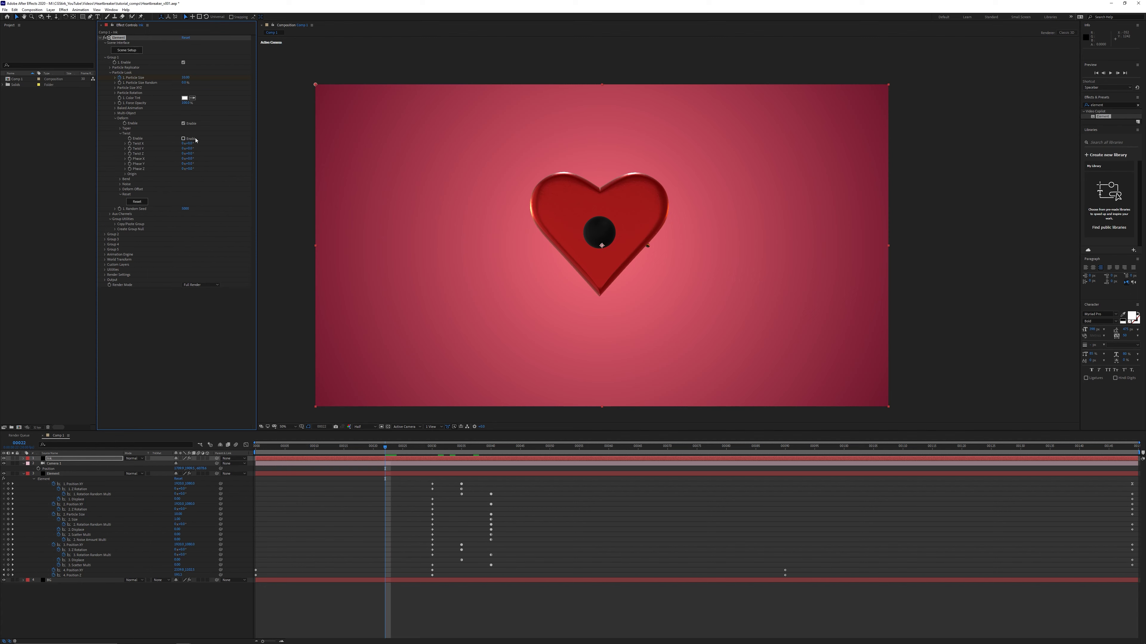
click(121, 185)
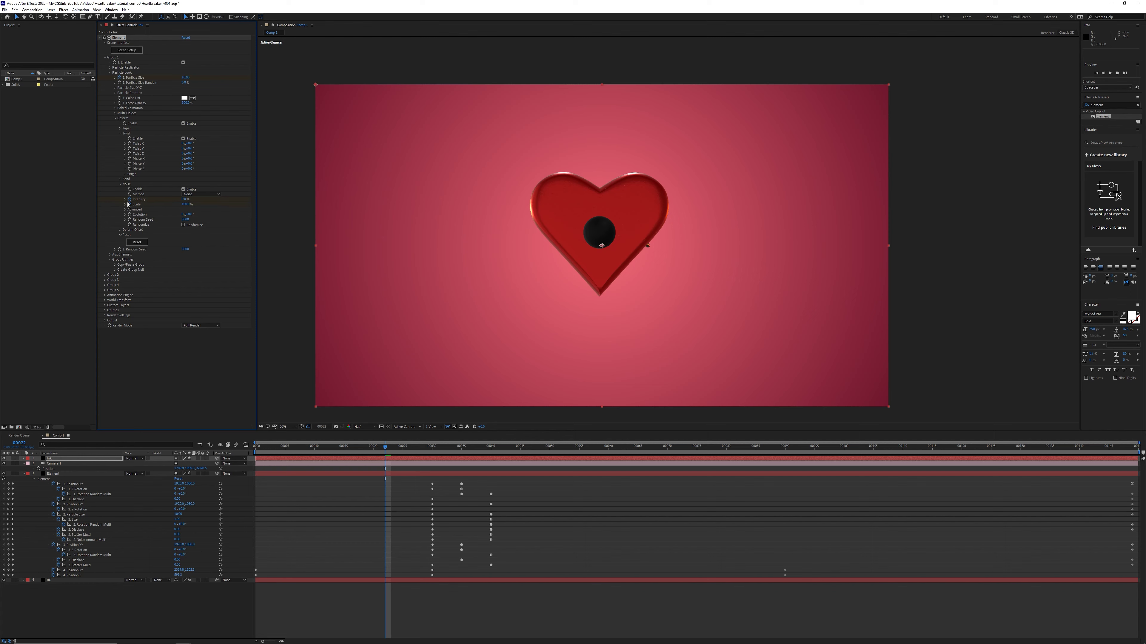
key(u)
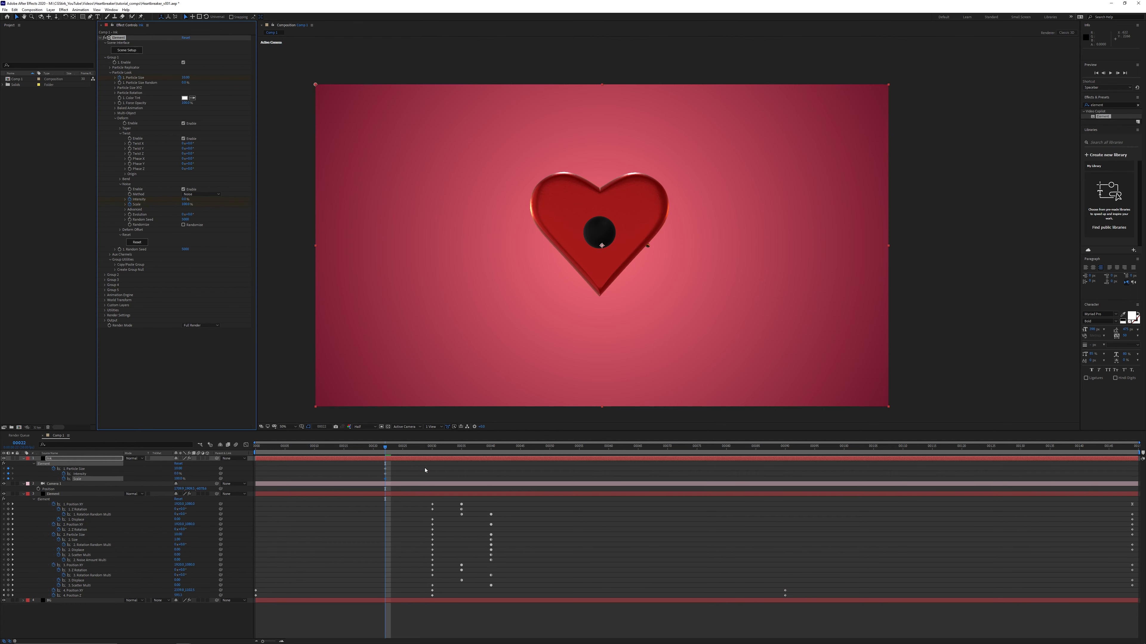
- Move to a frame during the heart's explosion and solo the Ink and background layers
click(481, 448)
drag(481, 448, 474, 448)
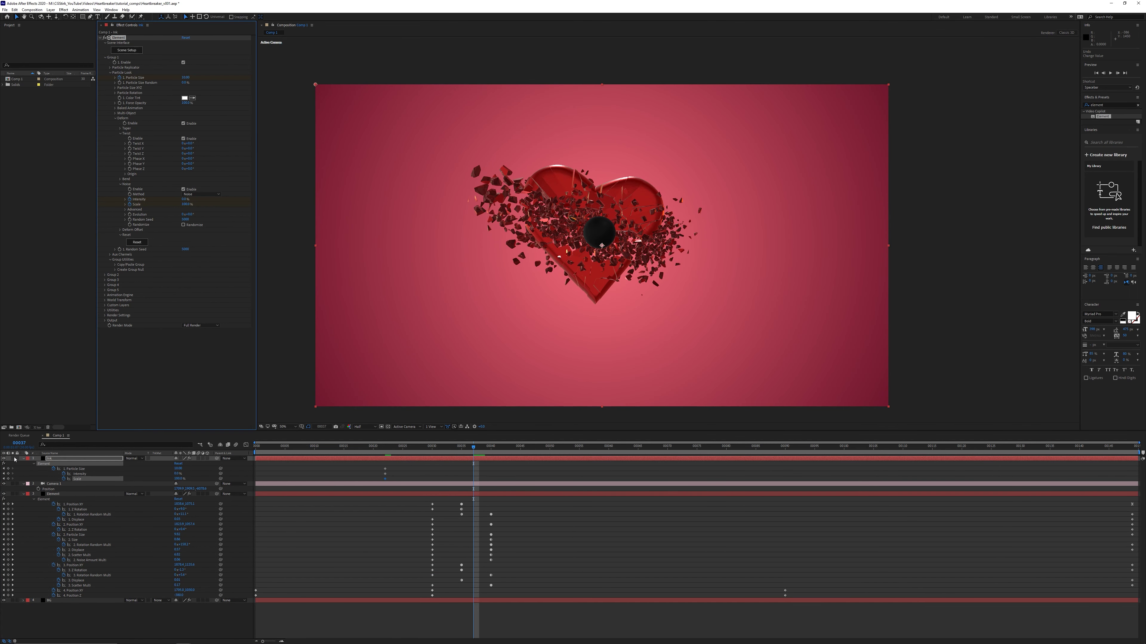
click(12, 459)
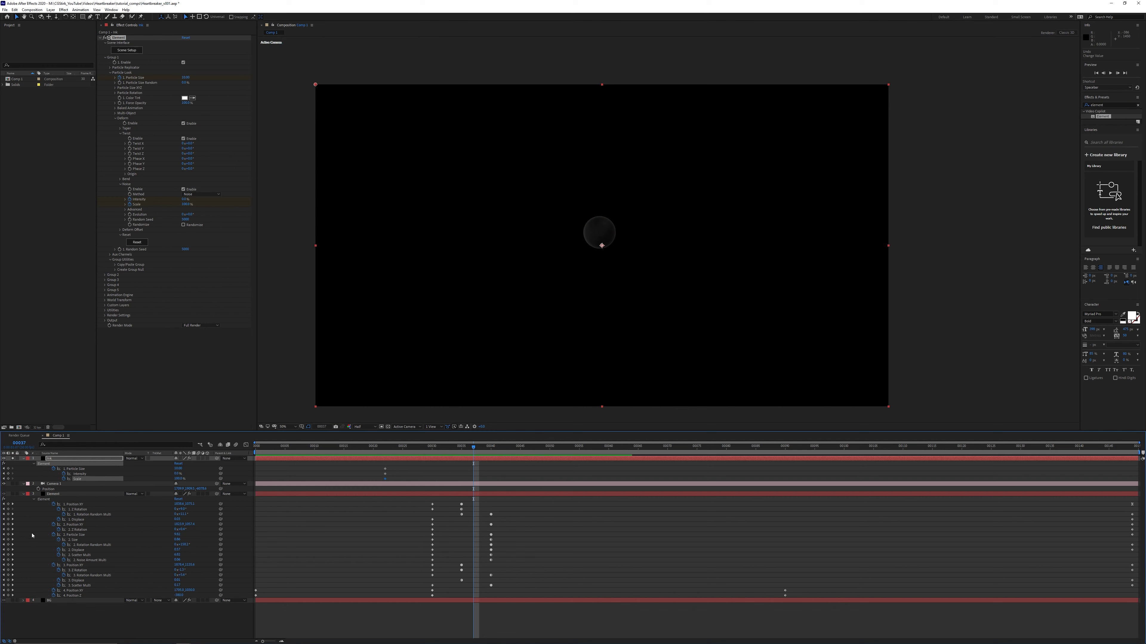
click(12, 600)
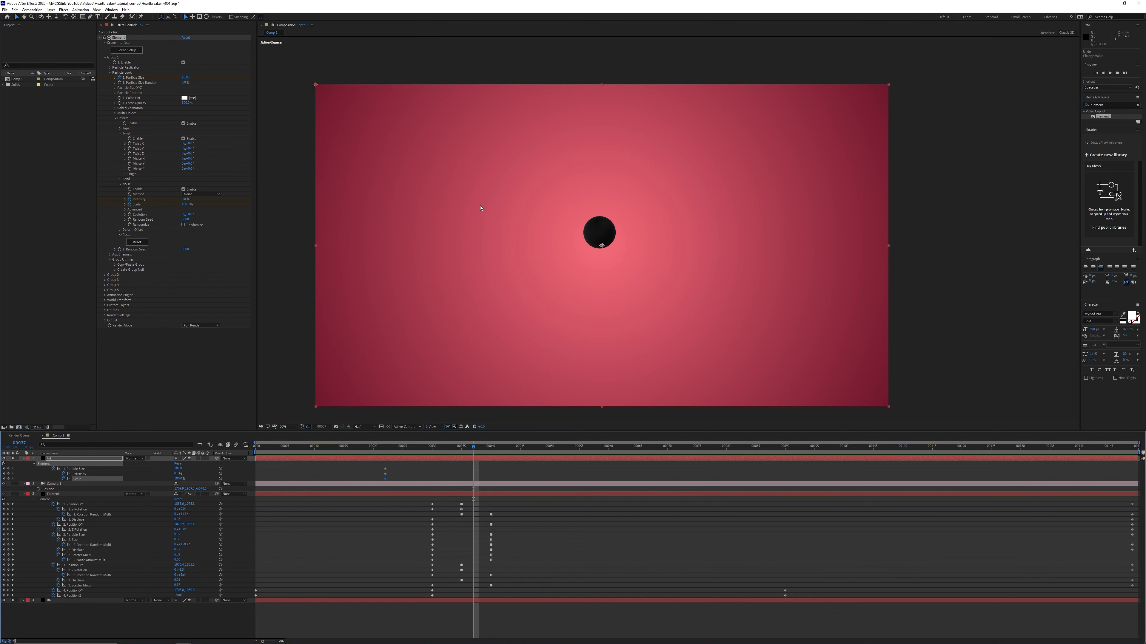
- Raise the noise Intensity and Scale so the ink sphere forms many thin spikes, and add a slight Twist X to curl them
scroll(493, 191, up, 1)
drag(442, 211, 520, 218)
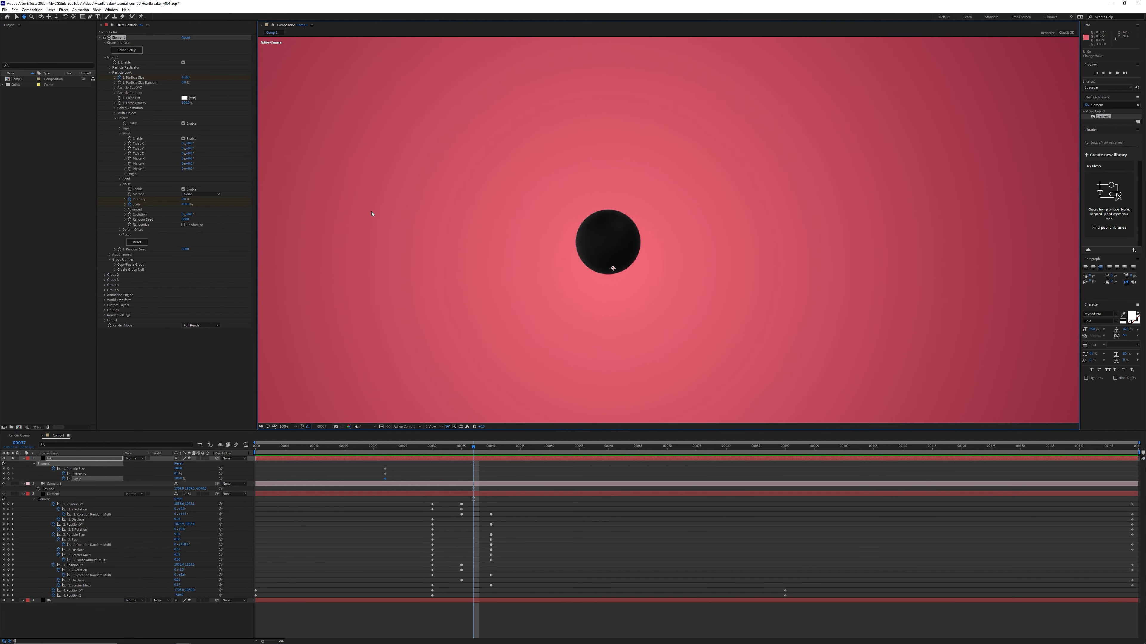
key(v)
drag(228, 198, 691, 174)
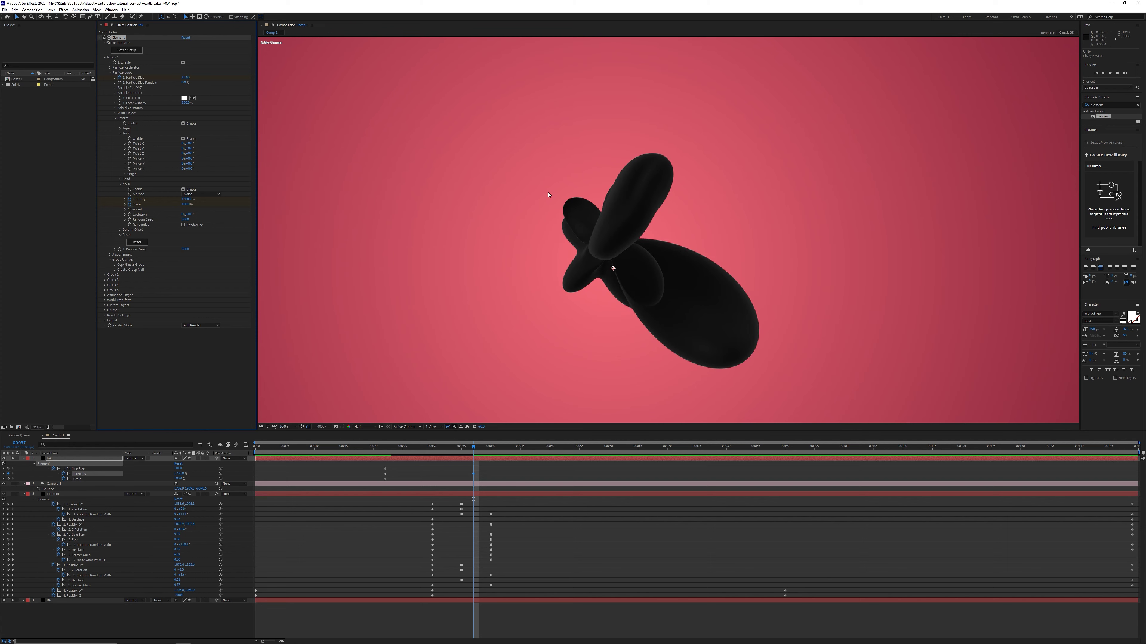
drag(187, 204, 325, 208)
scroll(432, 213, down, 2)
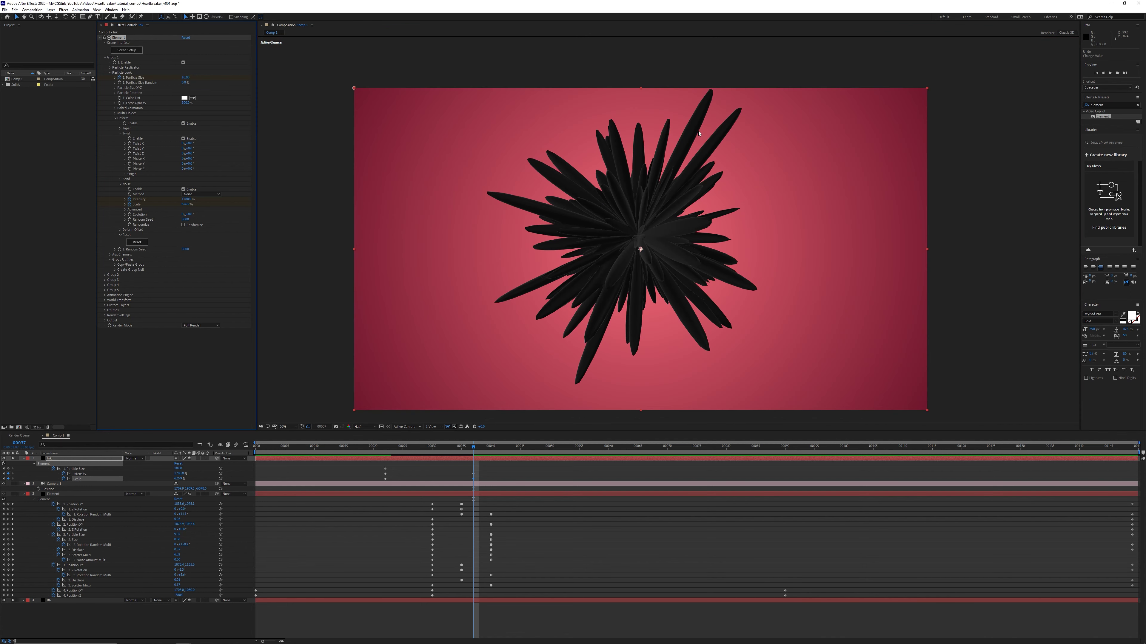
drag(677, 154, 656, 155)
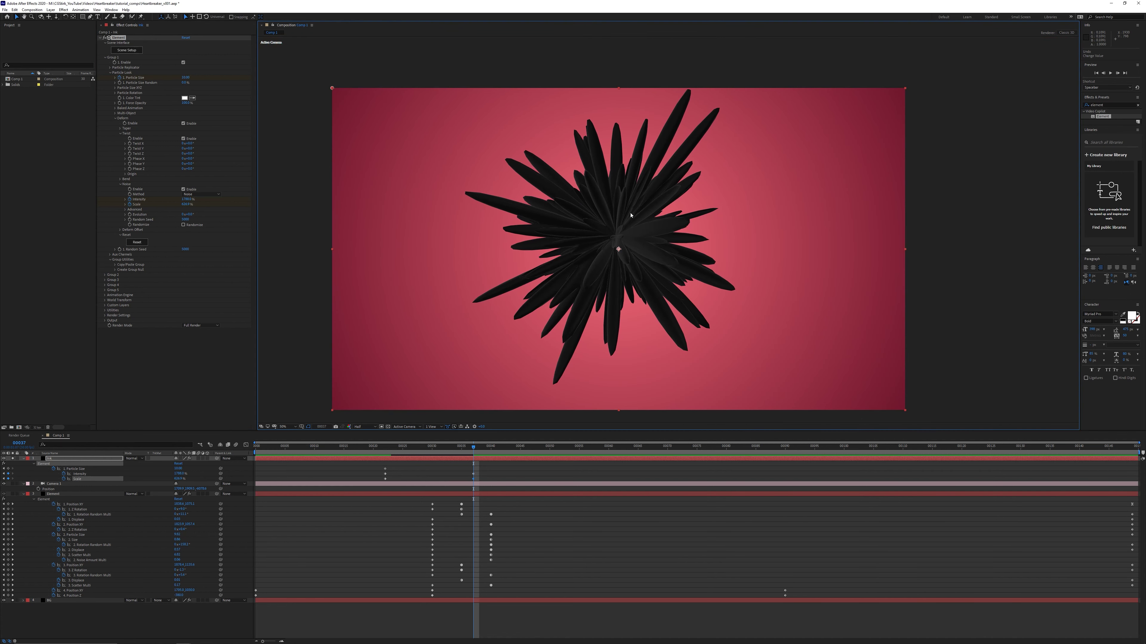
drag(187, 200, 17, 200)
mouse_move(192, 143)
mouse_down()
mouse_move(235, 145)
mouse_move(200, 144)
mouse_up()
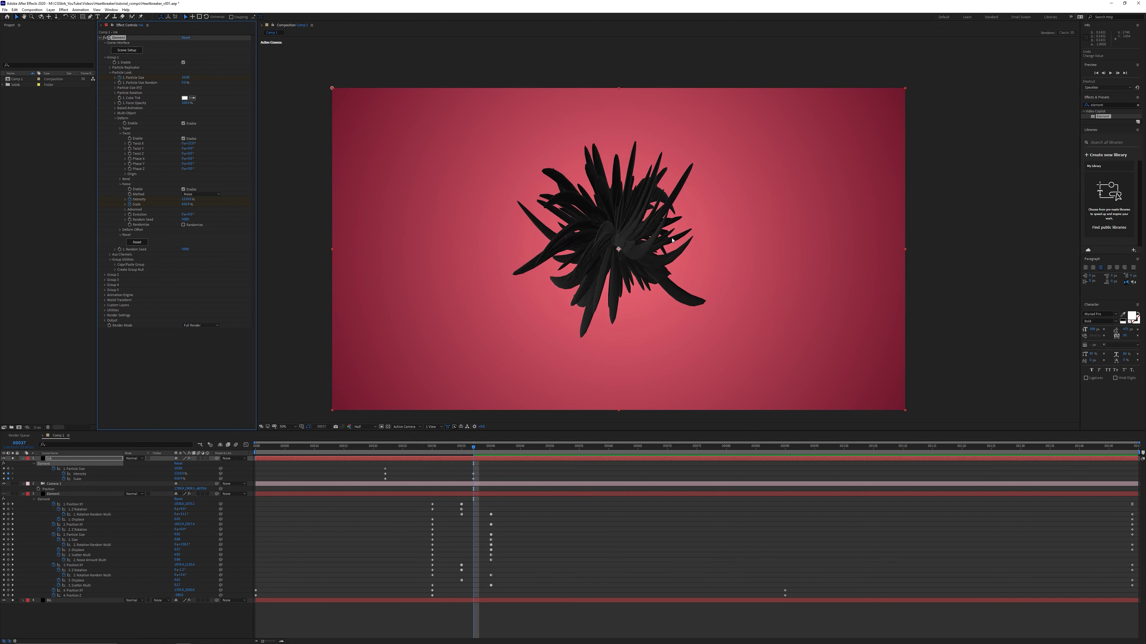
- Add the Roughen Edges and Turbulent Displace effects to the Ink layer below Element
click(1110, 105)
text(rough)
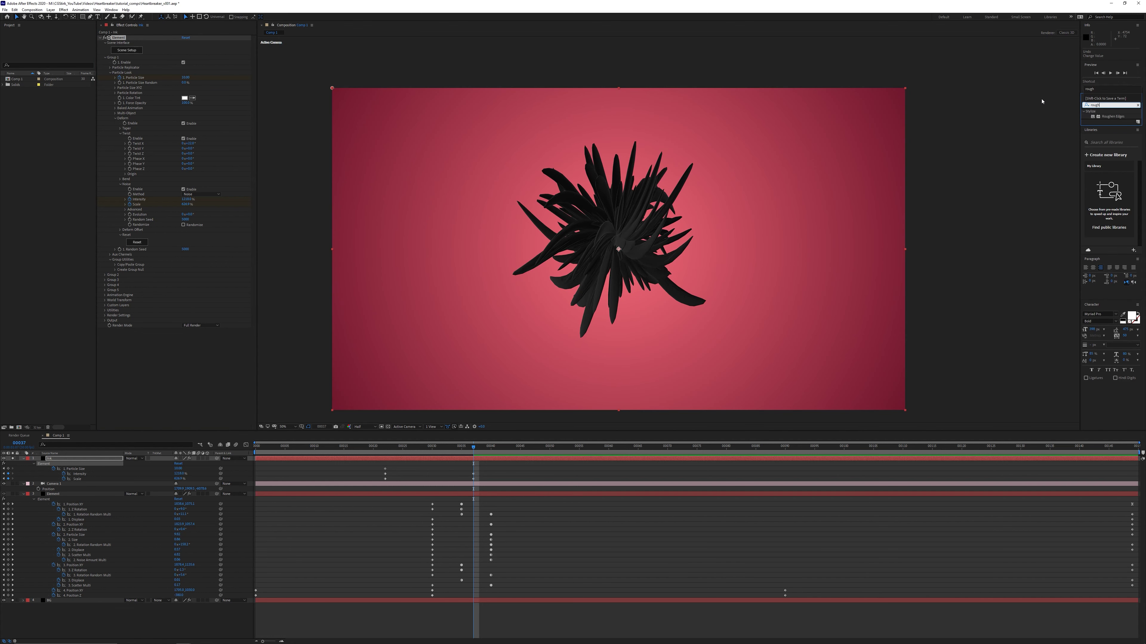
drag(1128, 117, 174, 367)
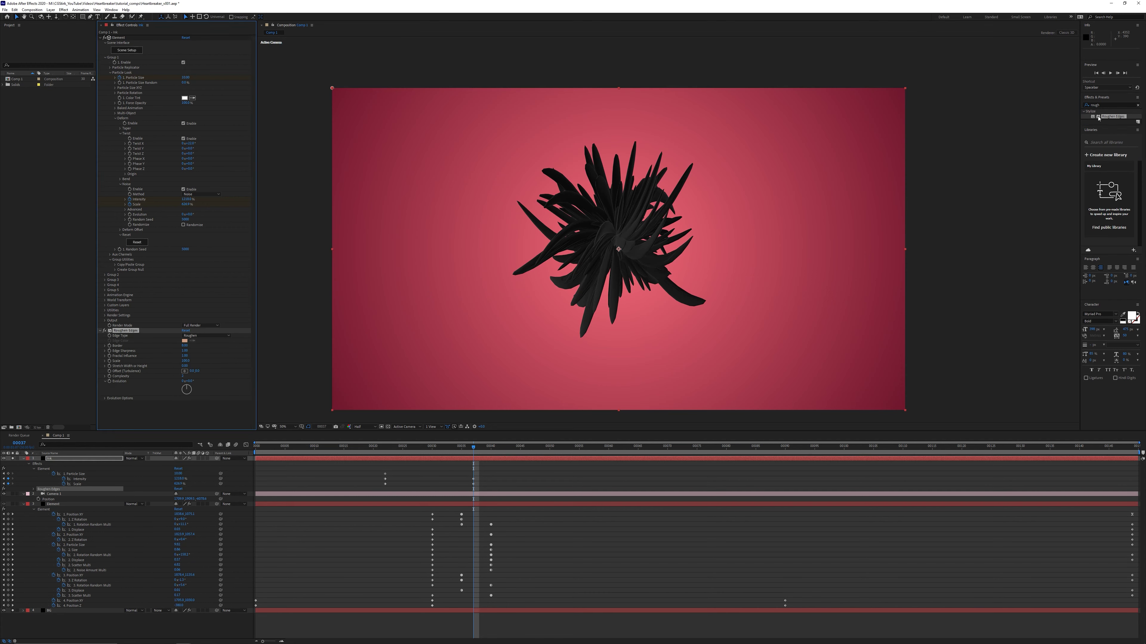
text(turbu)
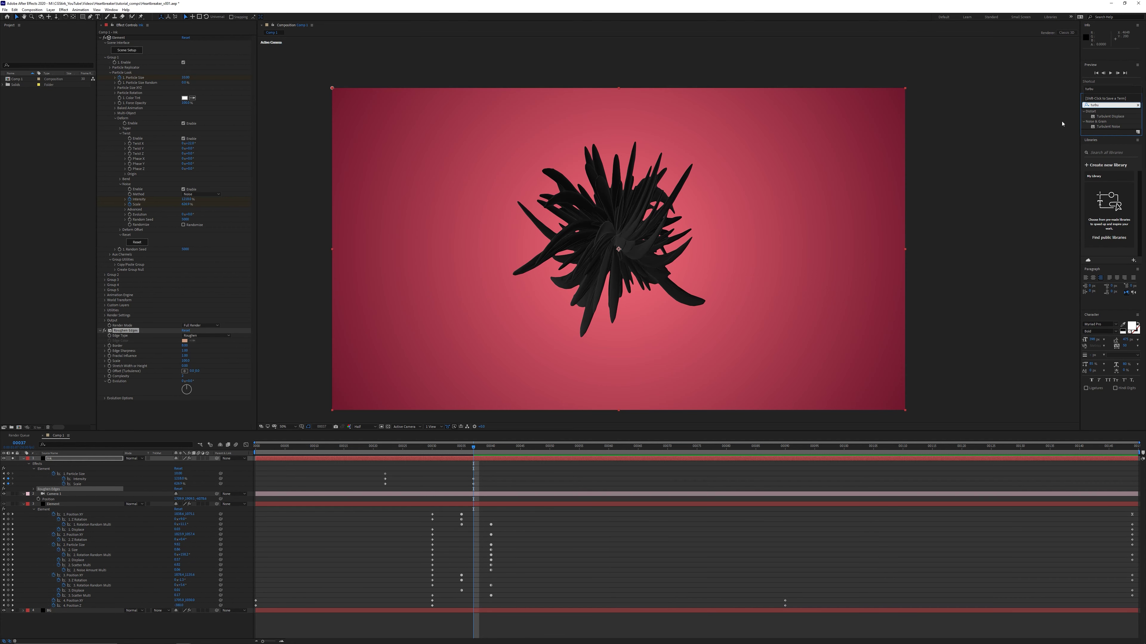
mouse_move(1110, 116)
mouse_down()
mouse_move(884, 271)
mouse_move(197, 401)
mouse_move(192, 331)
mouse_move(244, 303)
mouse_move(287, 300)
mouse_up()
scroll(634, 207, up, 2)
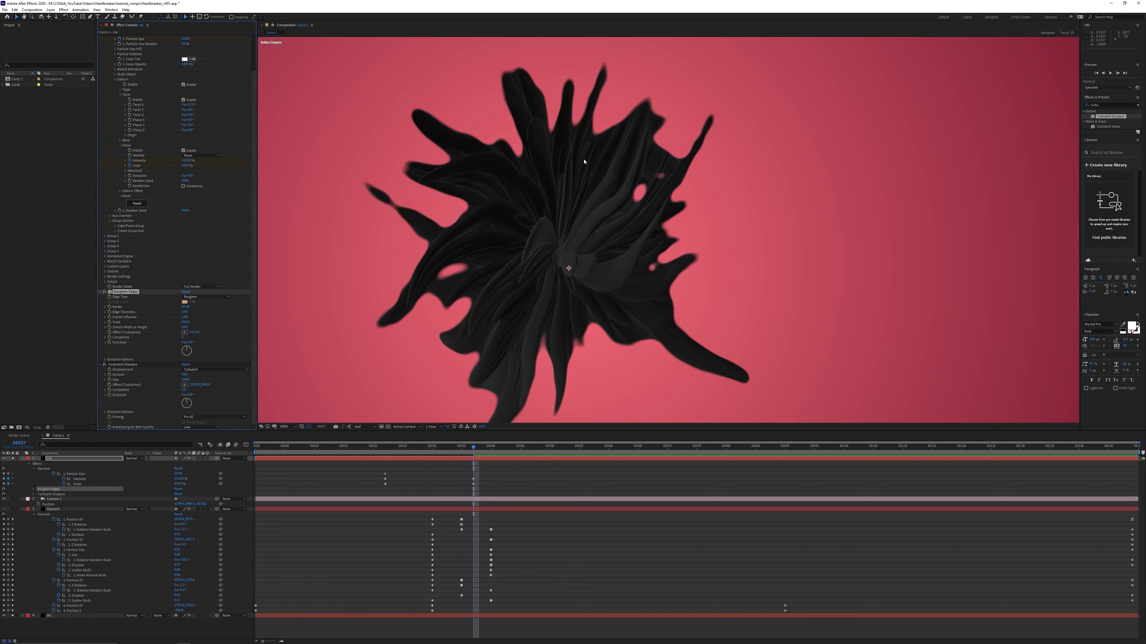
- Try a strong Turbulent Displace Amount on the Ink layer, then settle on a moderate distortion that keeps the splash in one piece
key(v)
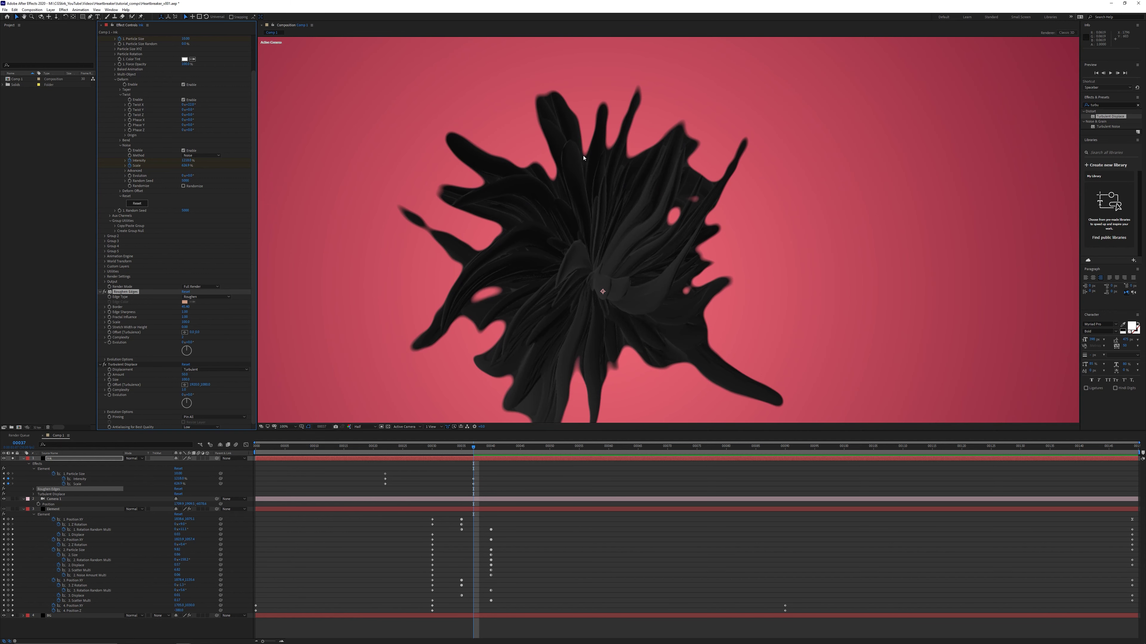
scroll(651, 203, down, 2)
drag(185, 375, 420, 322)
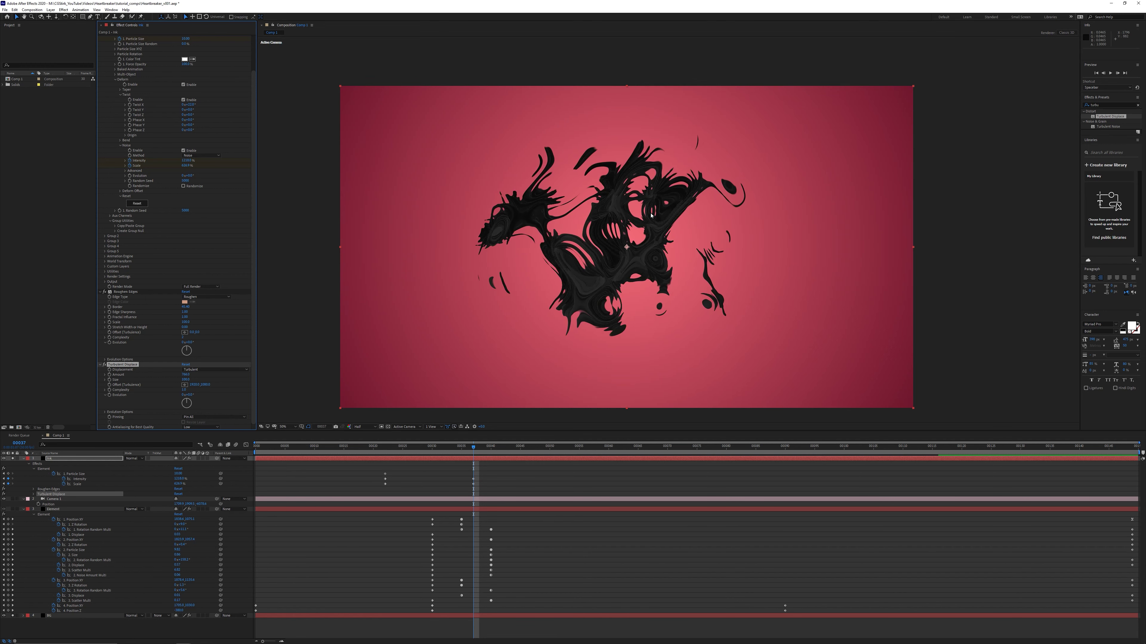
scroll(647, 253, up, 2)
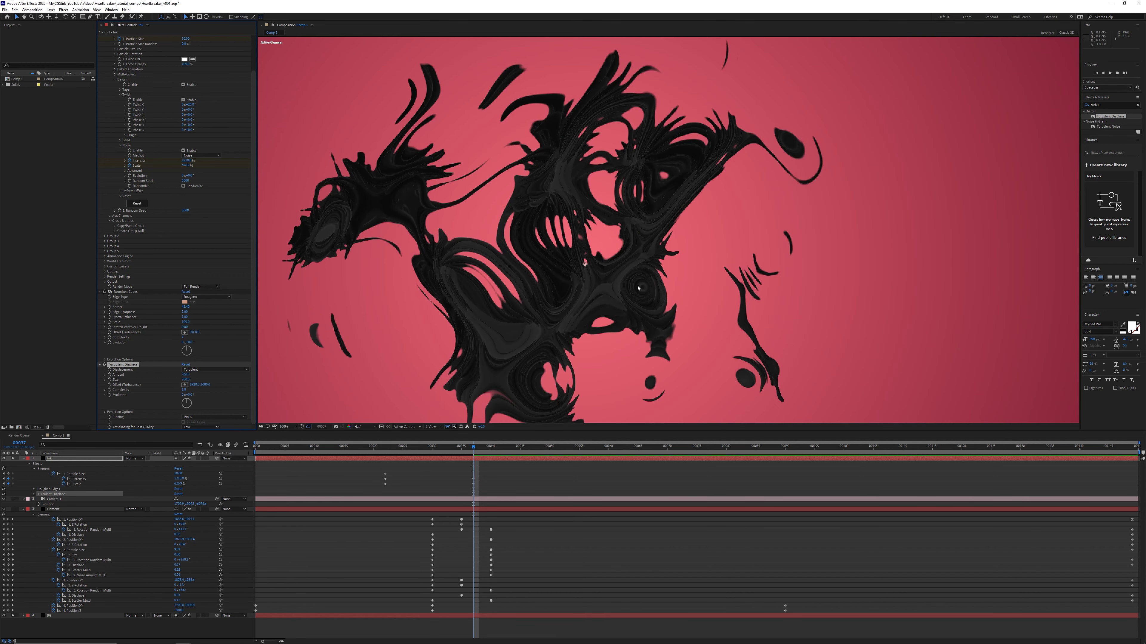
drag(621, 294, 650, 265)
scroll(601, 277, down, 1)
key(v)
drag(186, 375, 229, 366)
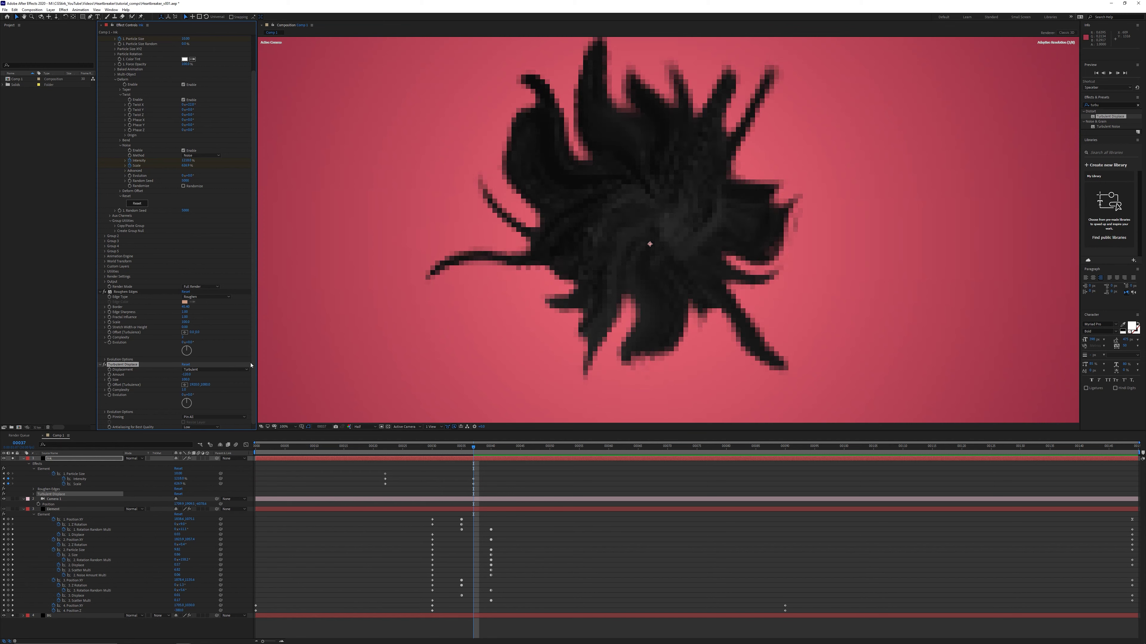
scroll(602, 257, down, 1)
- At the frame where the explosion begins, add starting keyframes for Turbulent Displace's Complexity and Evolution
click(432, 446)
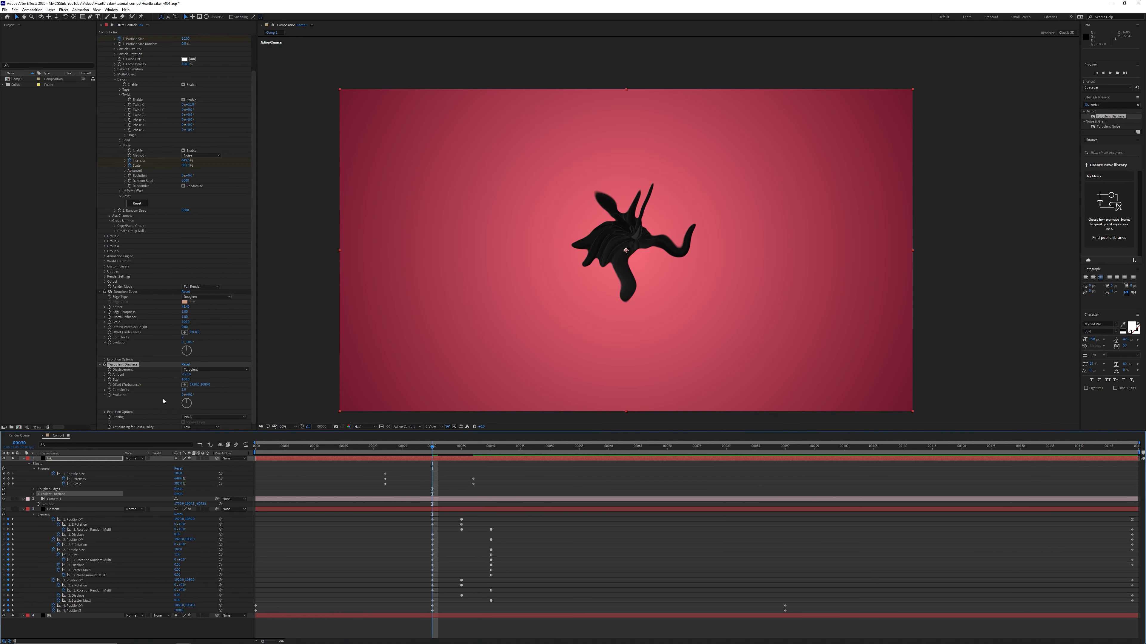
click(110, 396)
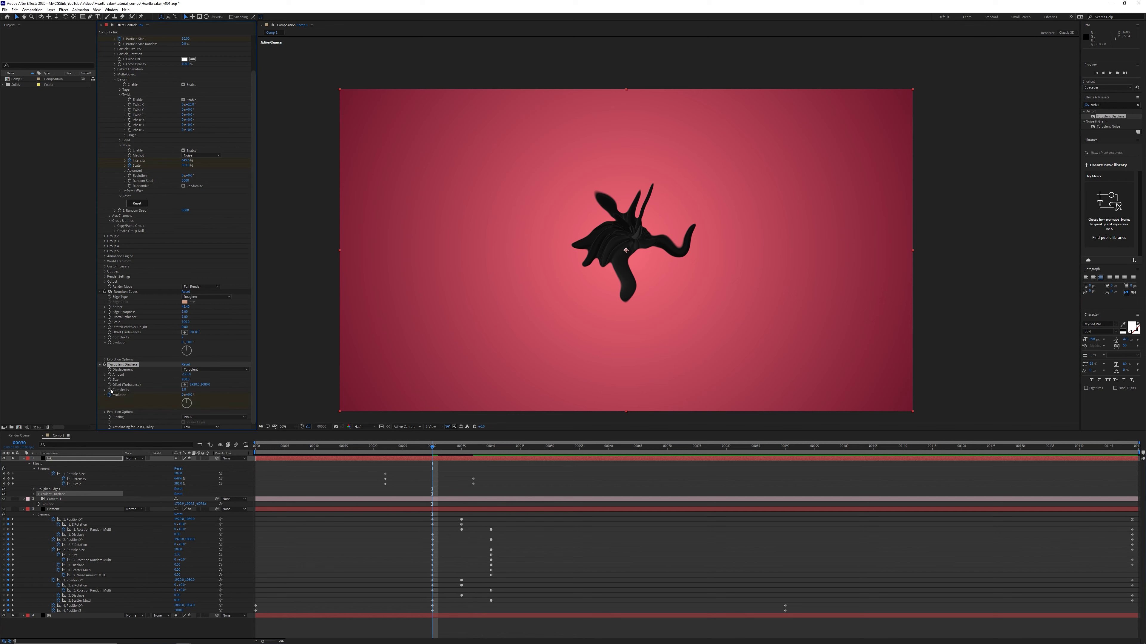
click(392, 460)
- At the end of the composition, set Turbulent Displace's Complexity to 1.5
key(End)
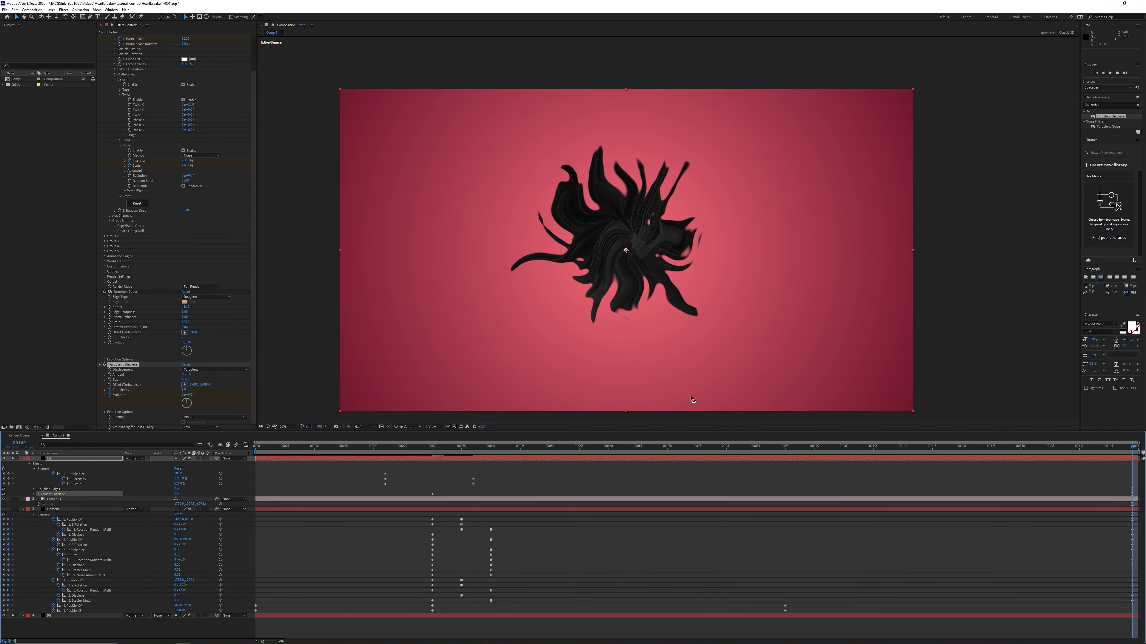
click(183, 390)
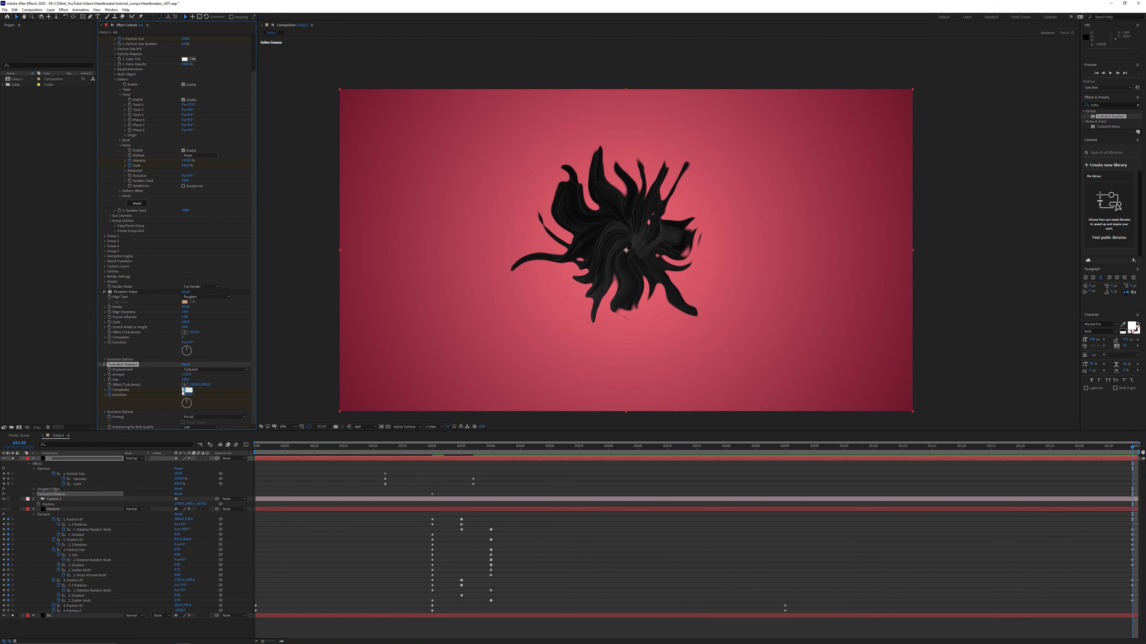
text(1.5)
key(Return)
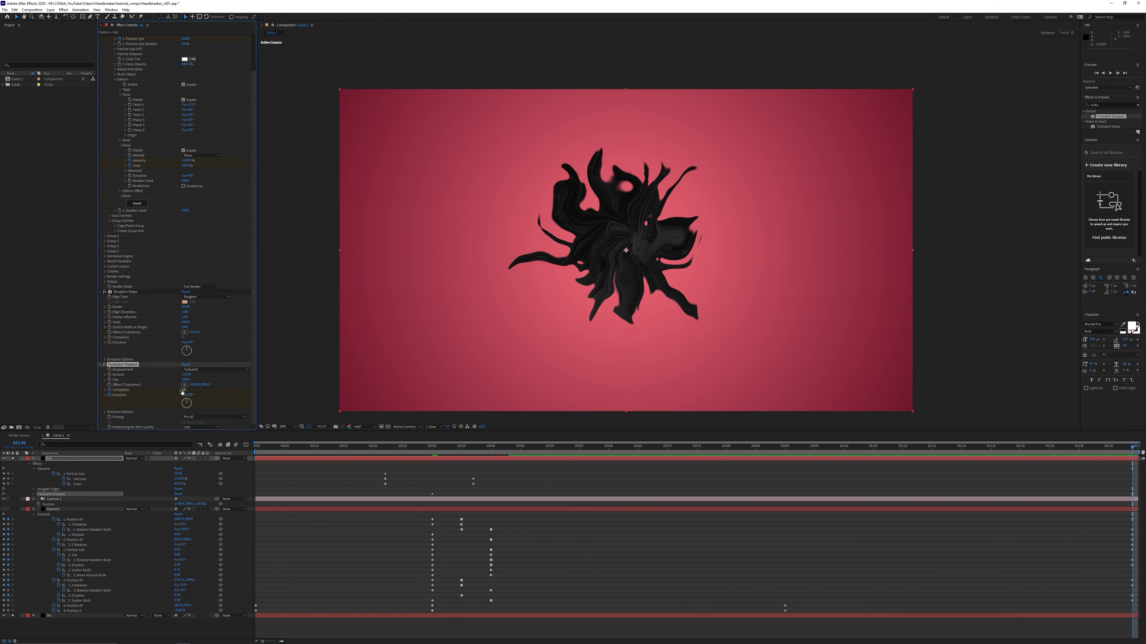
- Set Turbulent Displace's Evolution to 2 revolutions at the composition's end and adjust its starting value at the explosion's first frame
click(200, 378)
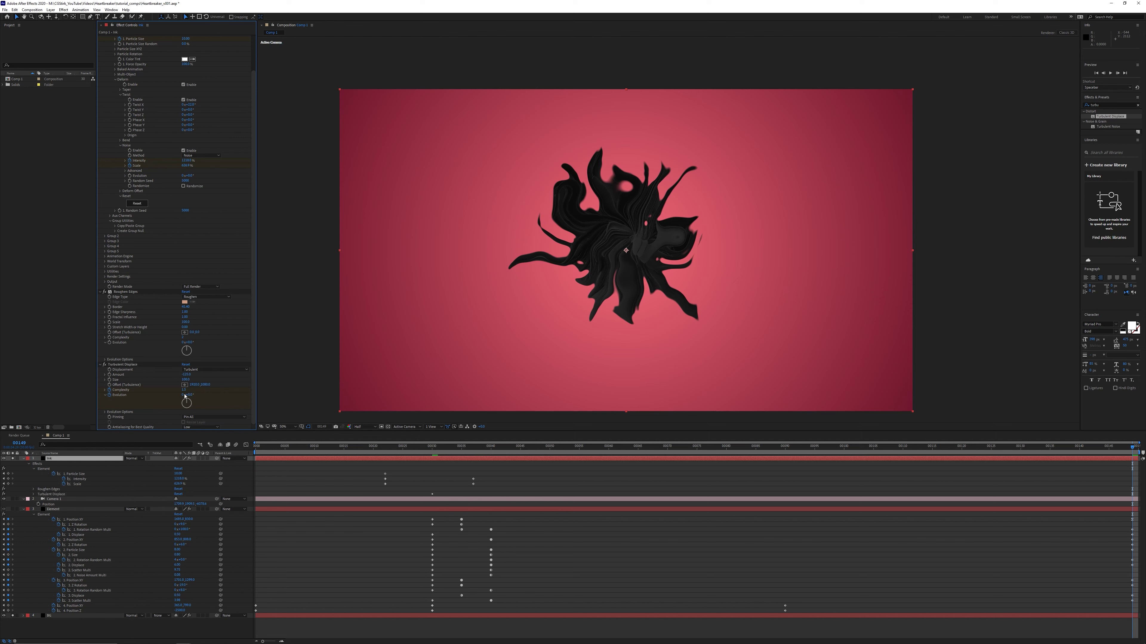
click(182, 395)
text(2)
key(Return)
key(space)
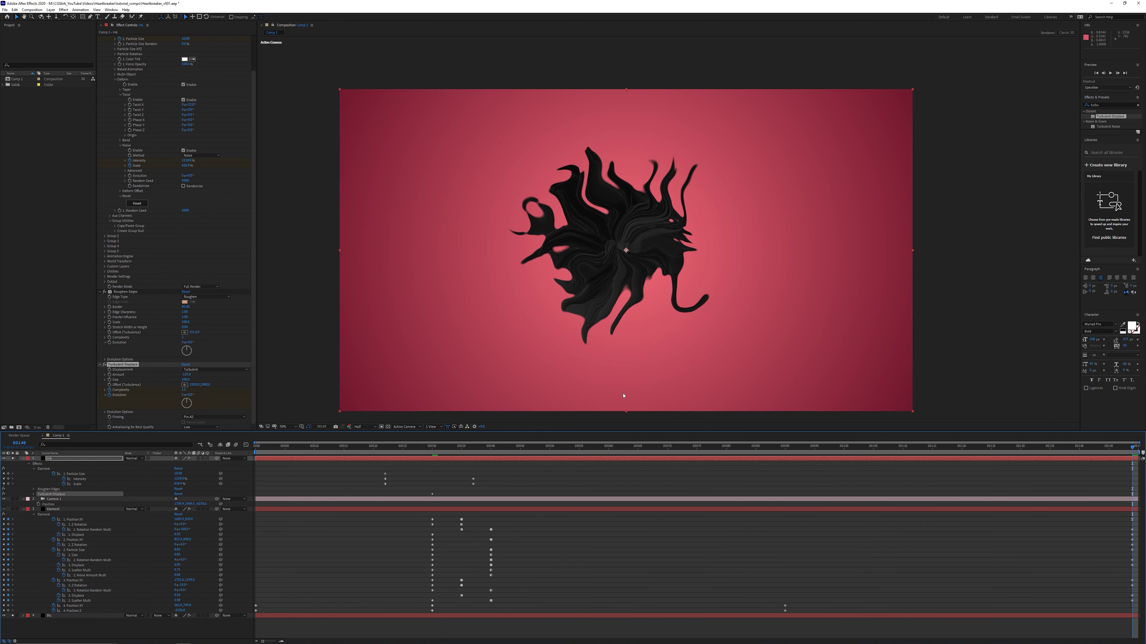
drag(476, 452, 432, 451)
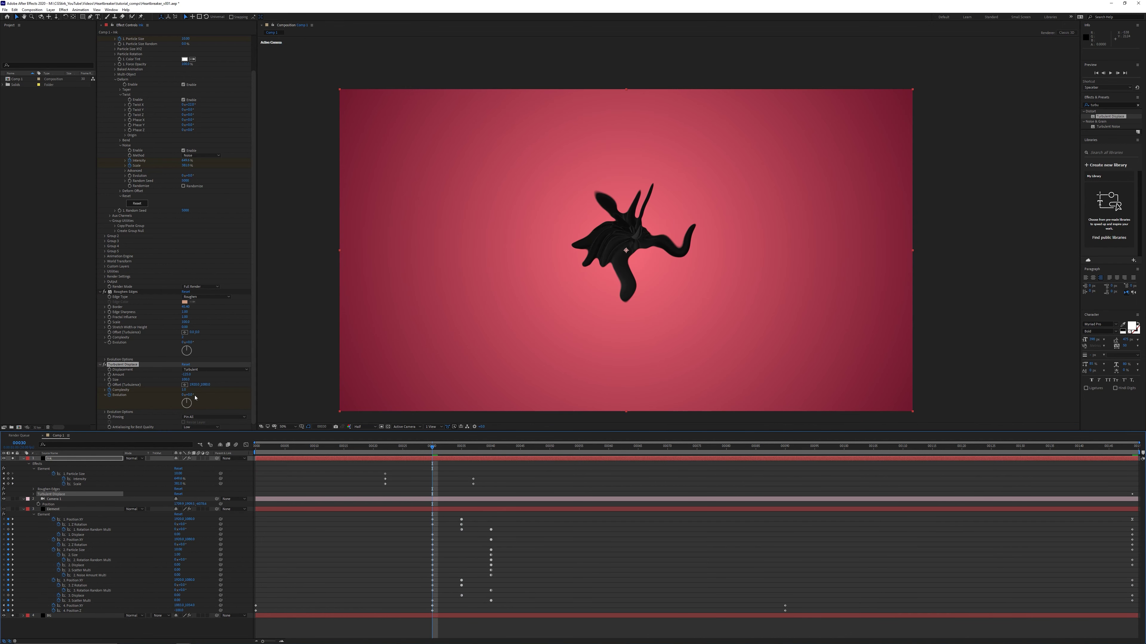
drag(294, 396, 377, 409)
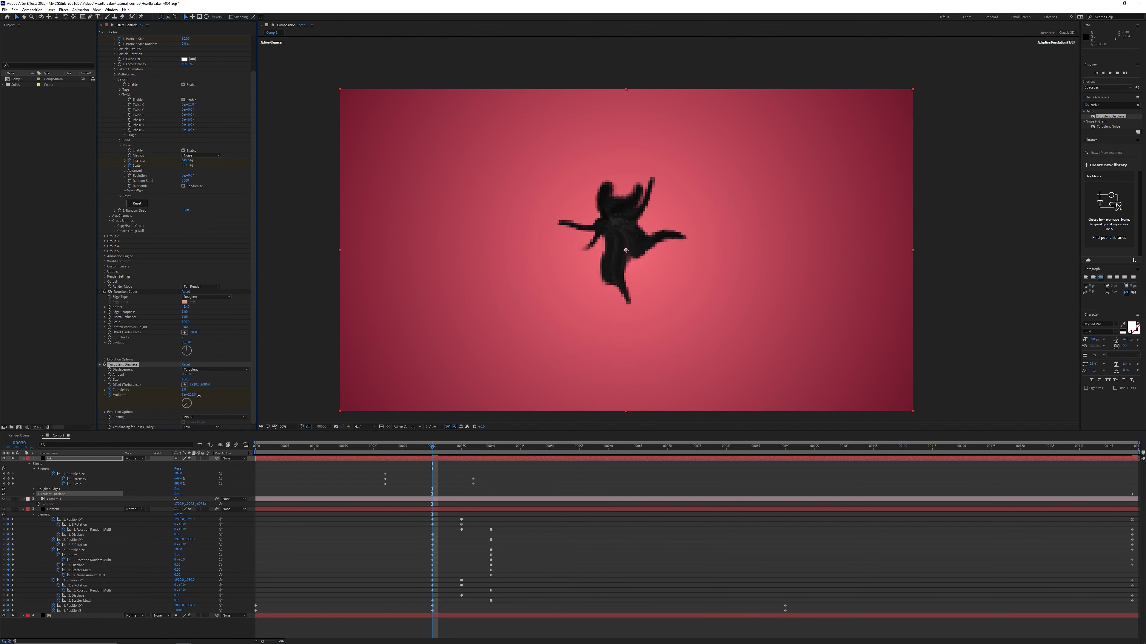
- At the composition's end, increase Ink's noise Intensity and Scale and enlarge its Particle Size until the ink nearly fills the frame
key(u)
mouse_move(440, 453)
mouse_down()
mouse_move(430, 453)
mouse_move(1132, 447)
mouse_up()
click(178, 475)
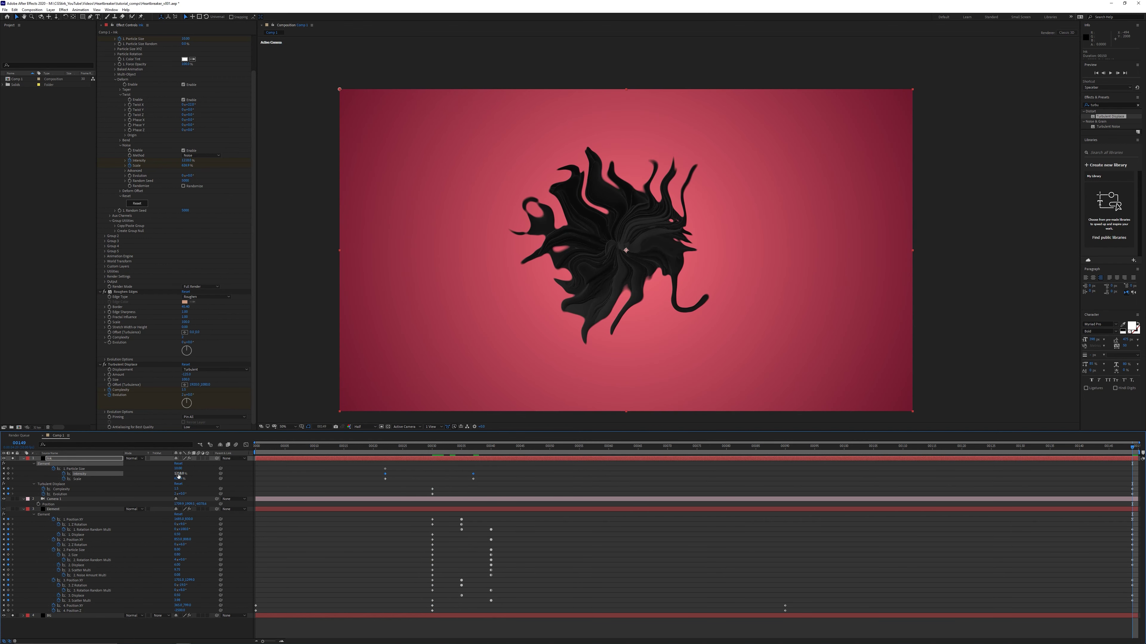
mouse_move(179, 474)
mouse_down()
mouse_move(209, 482)
mouse_move(200, 484)
mouse_up()
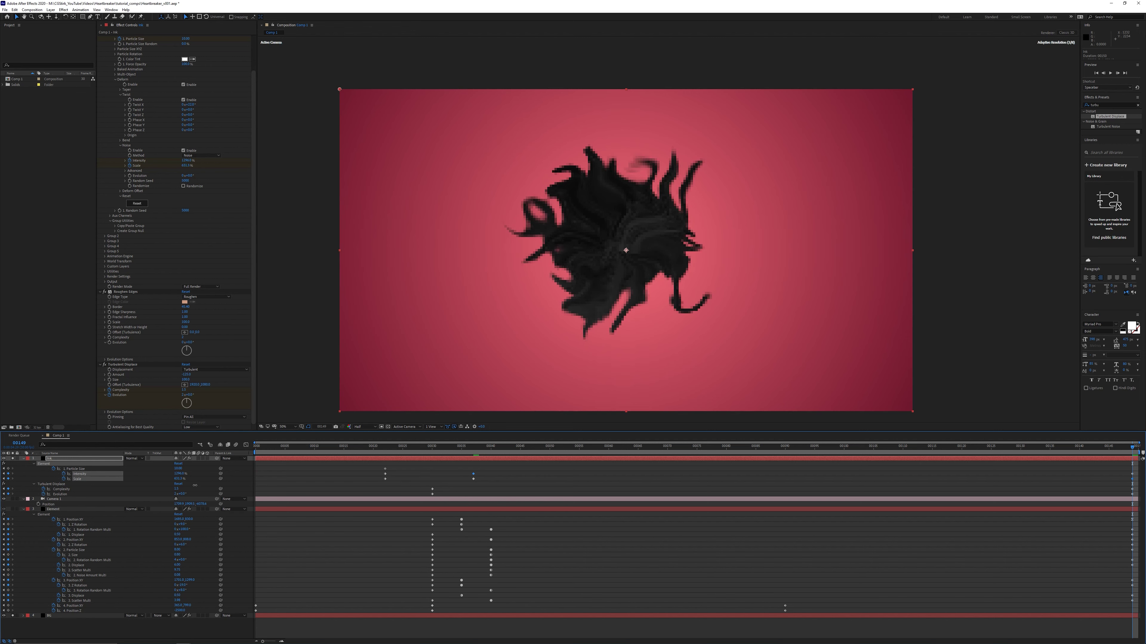
drag(194, 485, 195, 485)
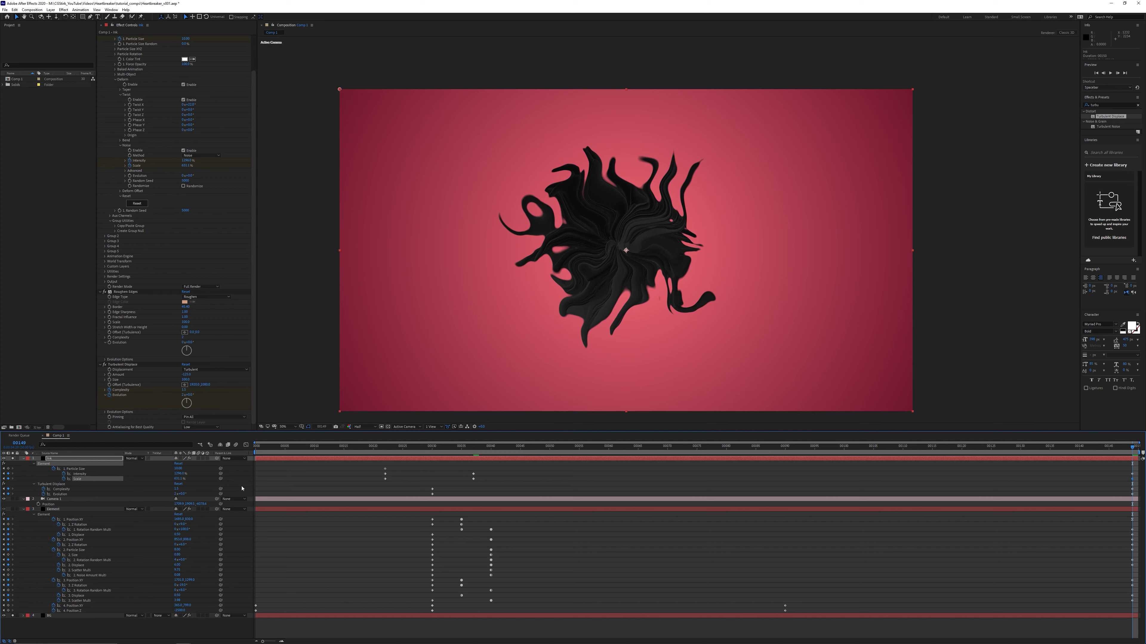
mouse_move(178, 469)
mouse_down()
mouse_move(281, 460)
mouse_move(293, 447)
mouse_up()
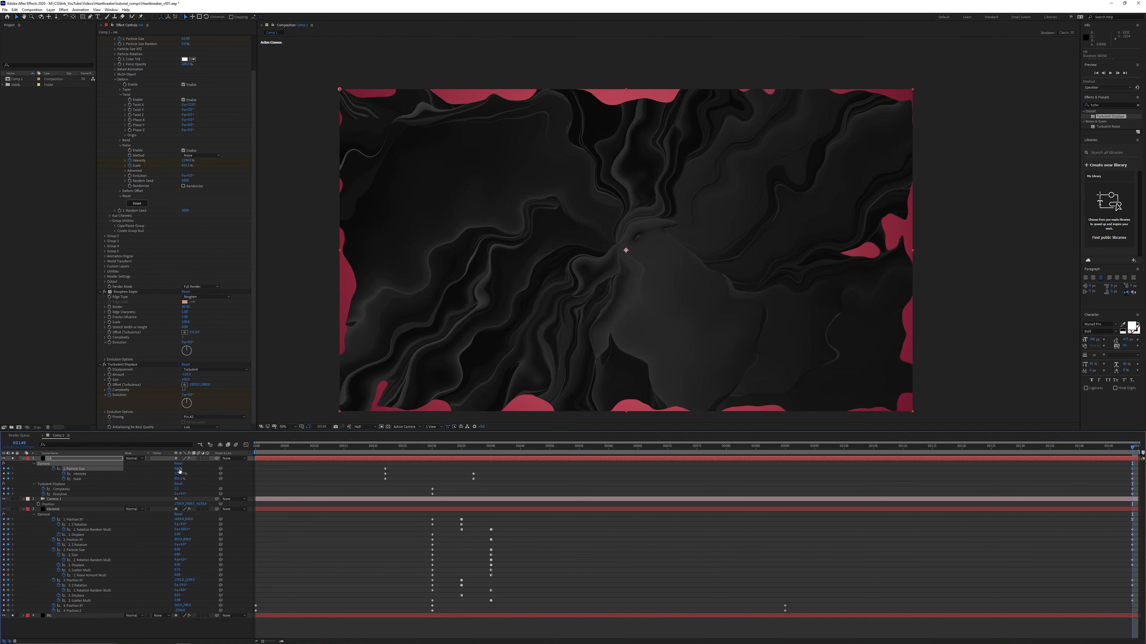
key(Return)
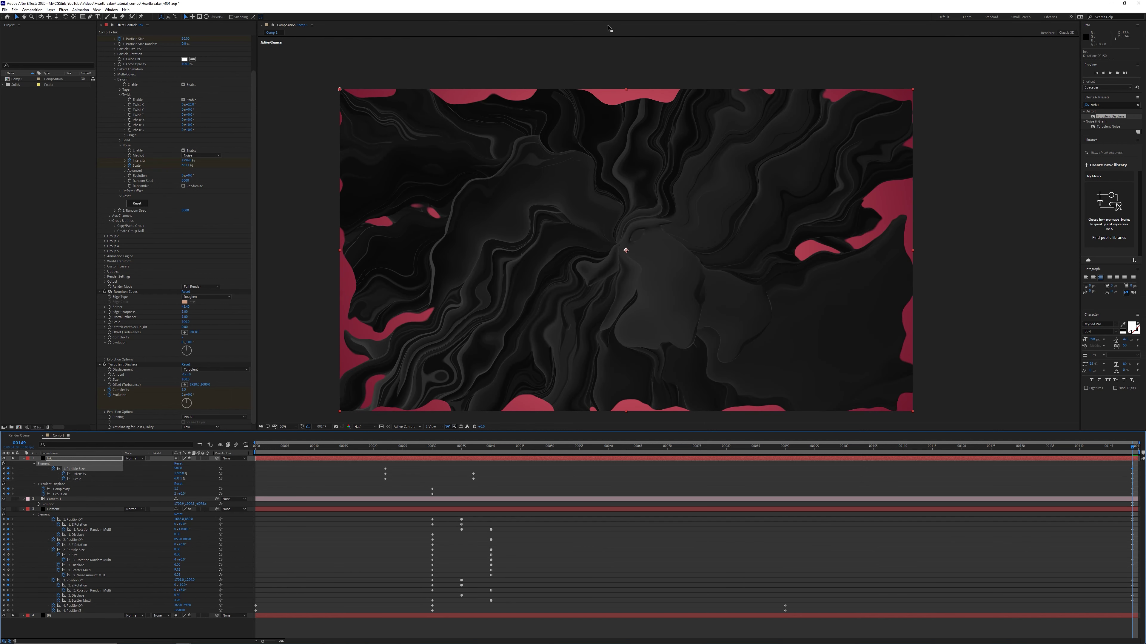
- Toggle the Roughen Edges and Turbulent Displace effects off and on to compare their influence on the black liquid
click(105, 292)
click(105, 364)
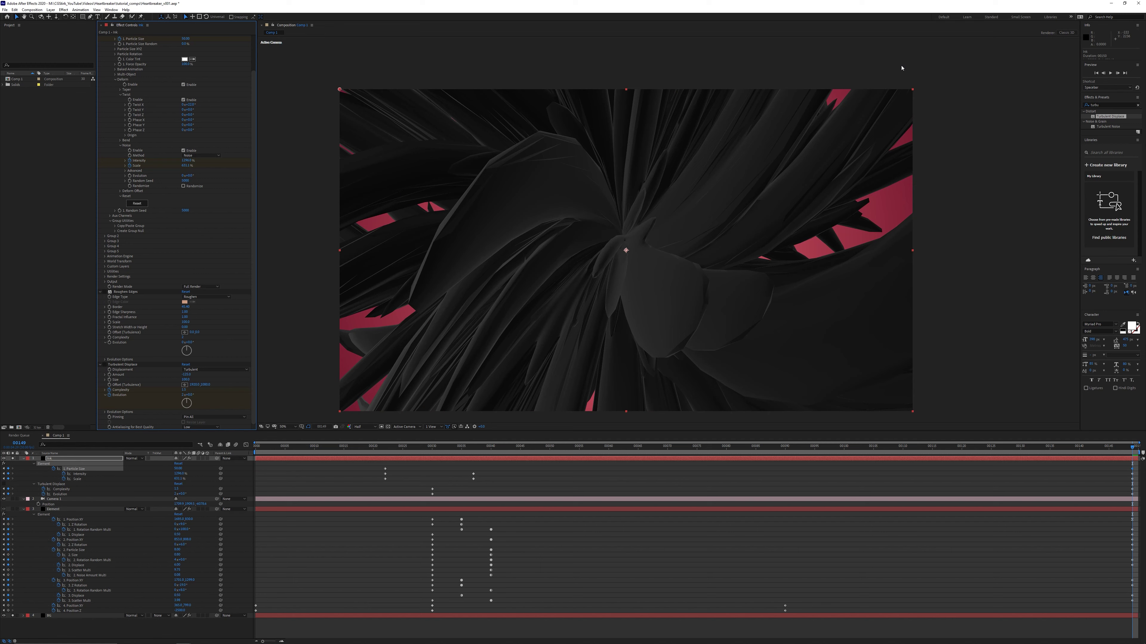
click(104, 365)
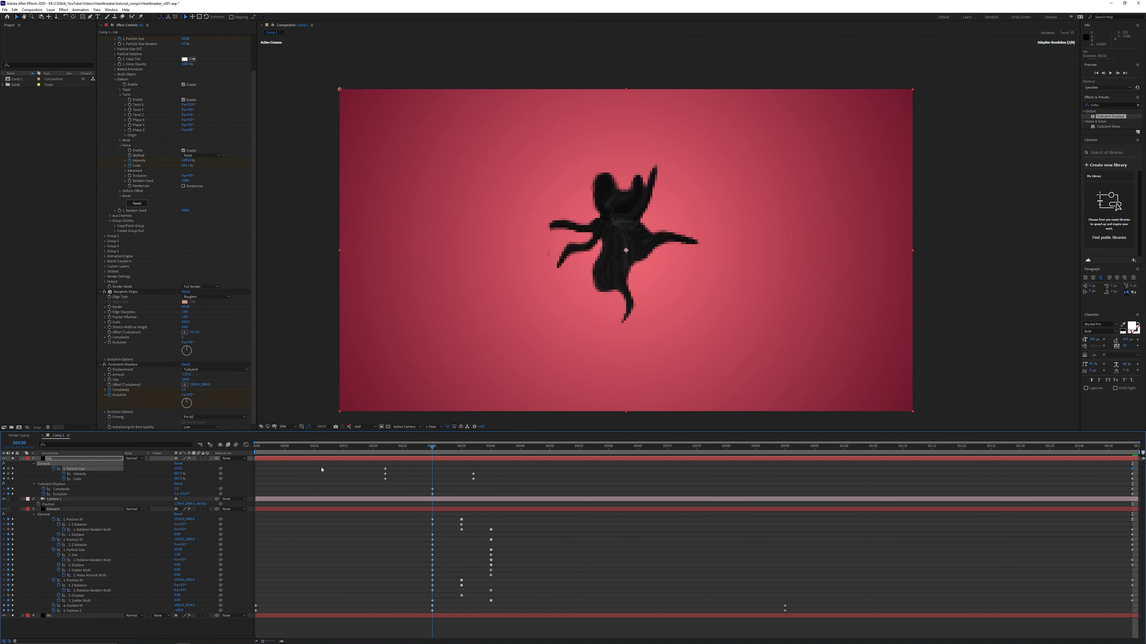
- Animate the black liquid layer's Scale, starting at the current frame, growing slightly soon after and larger by the composition's end
key(s)
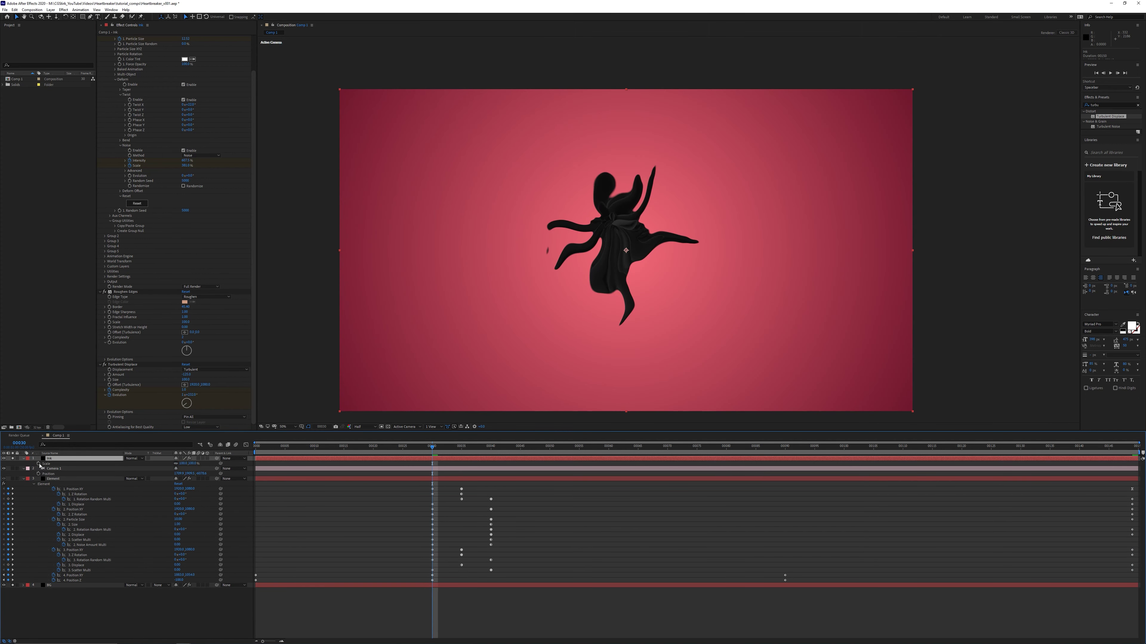
click(40, 465)
key(space)
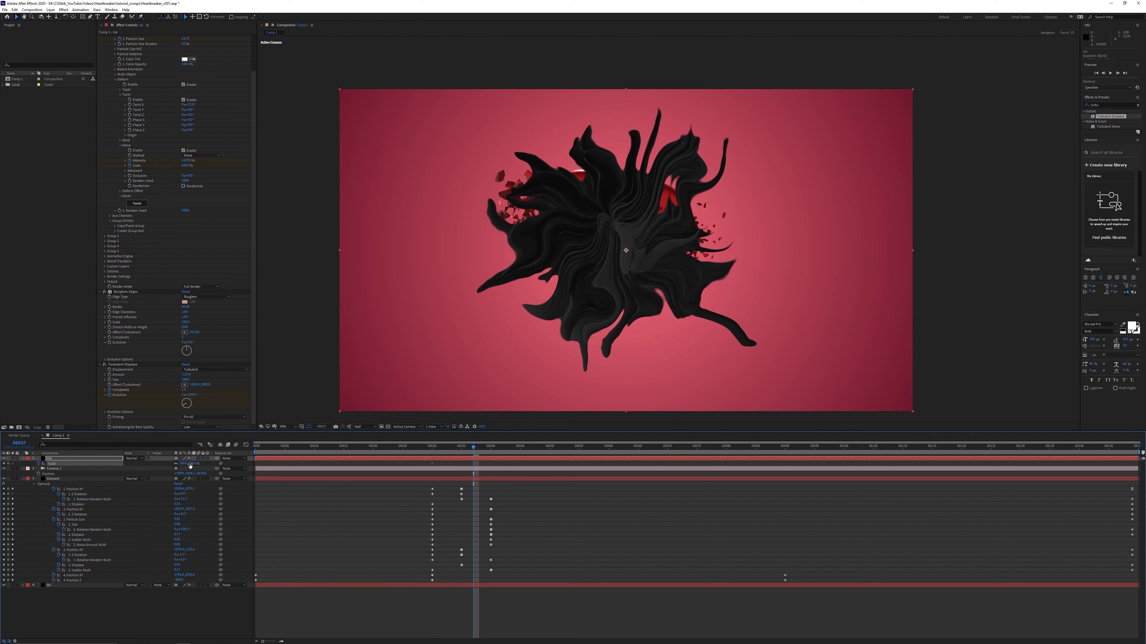
drag(194, 464, 193, 464)
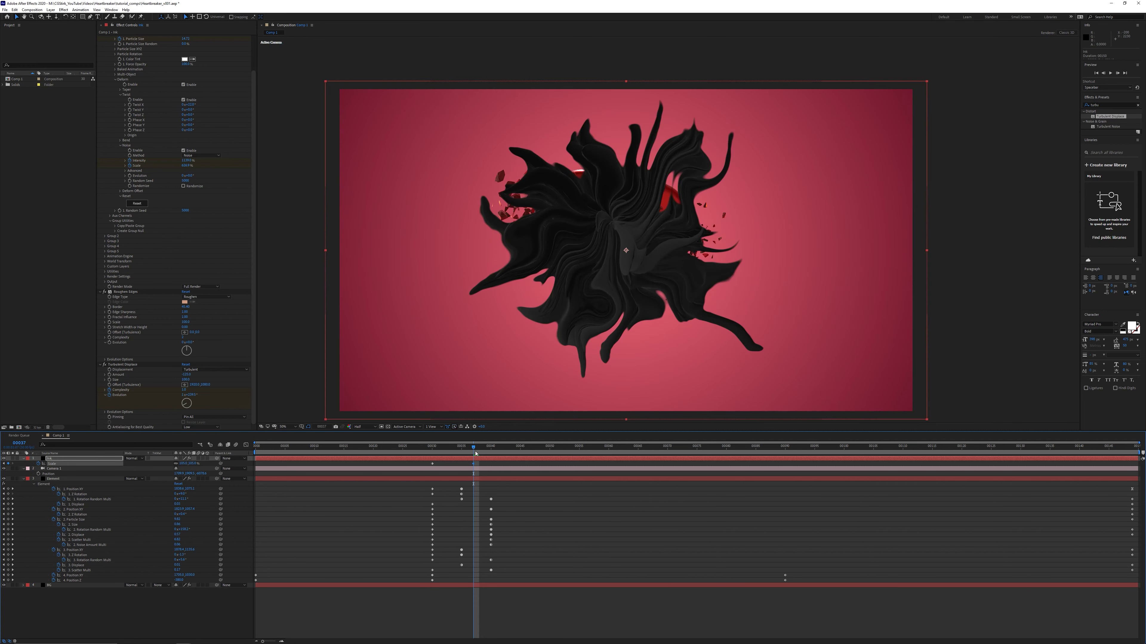
drag(473, 447, 1138, 481)
drag(193, 463, 204, 464)
drag(1094, 448, 455, 473)
- Lower the black liquid's Particle Size at its first keyframe so the shape starts hidden, and preview the animation
click(107, 459)
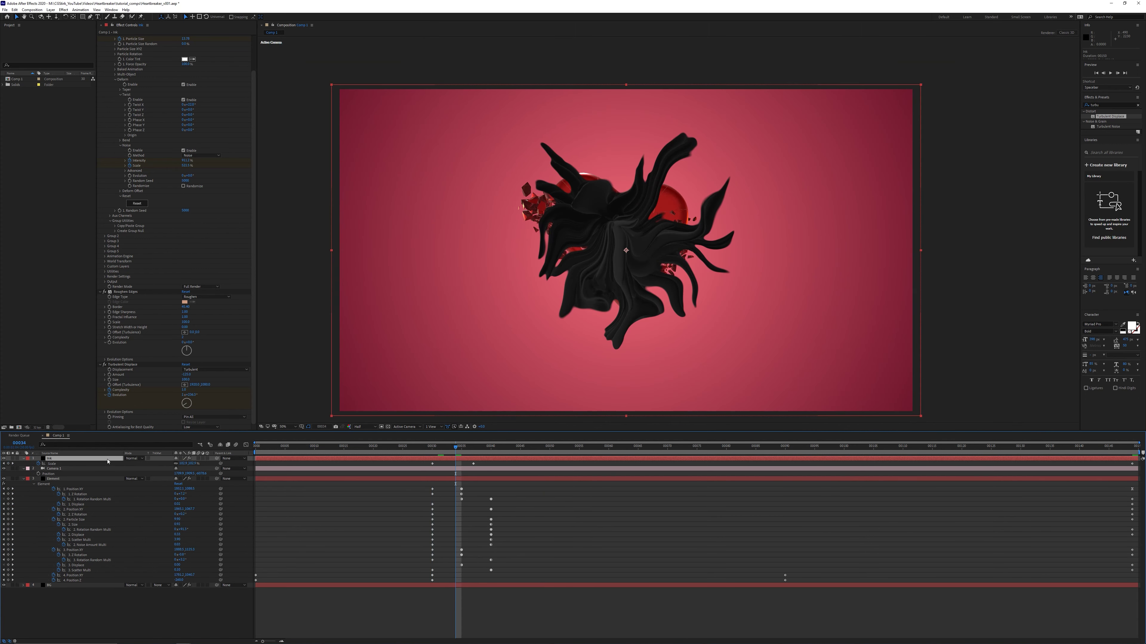
key(u)
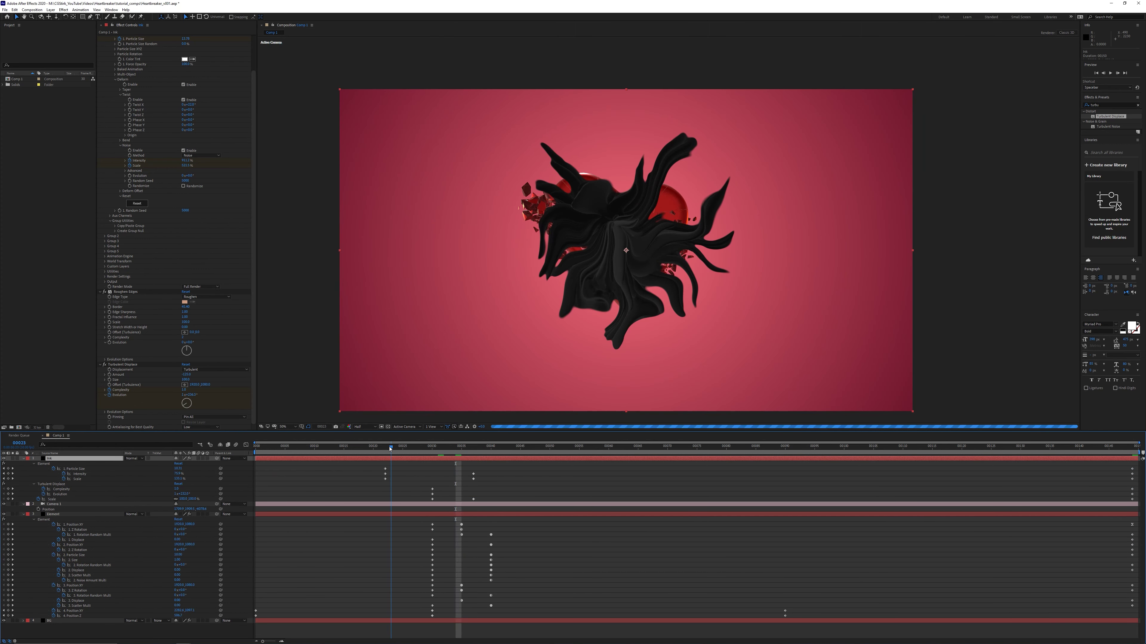
click(385, 449)
drag(180, 469, 165, 471)
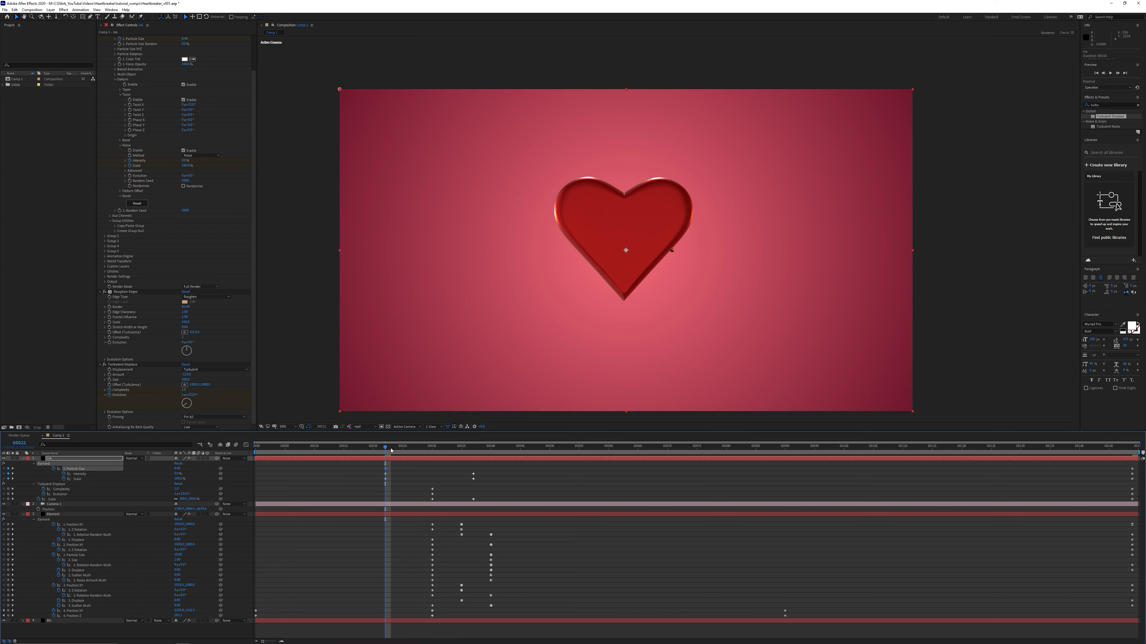
key(space)
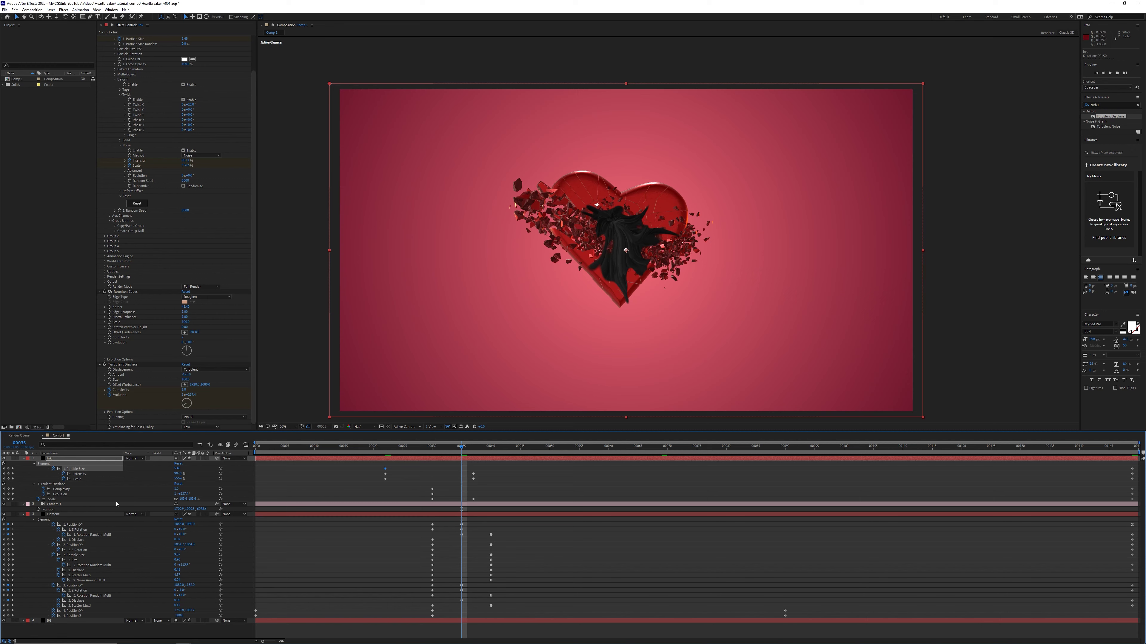
- Move the black liquid layer below the heart layer and set its Turbulent Displace Size to 80
mouse_move(69, 463)
mouse_down()
mouse_move(73, 524)
mouse_move(117, 605)
mouse_up()
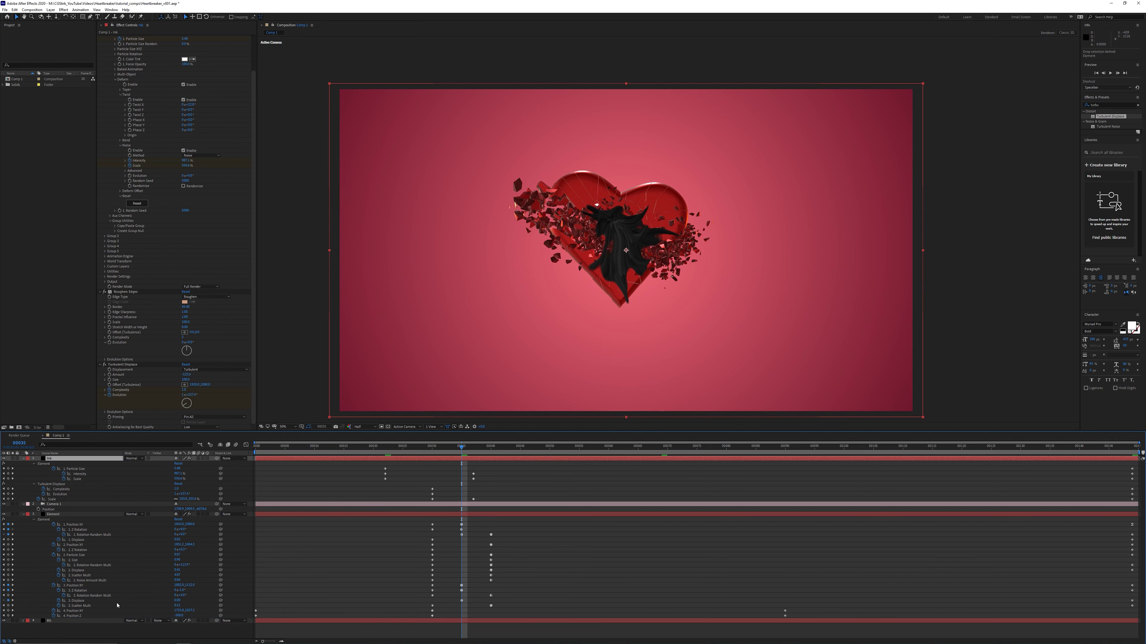
mouse_move(463, 447)
mouse_down()
mouse_move(831, 478)
mouse_move(821, 479)
mouse_up()
click(182, 380)
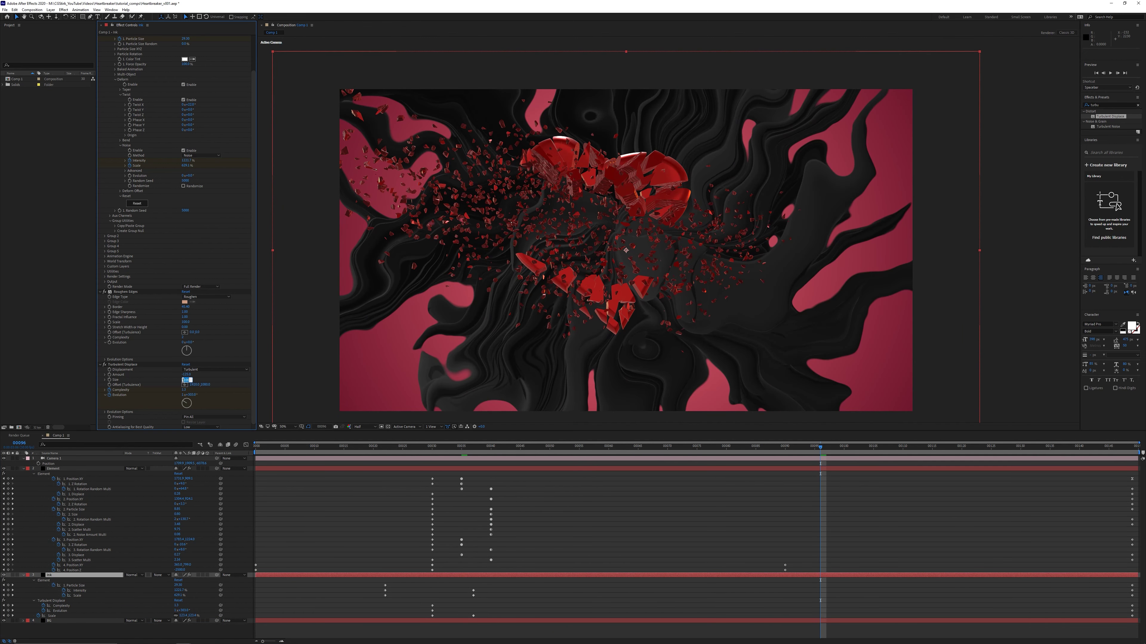
text(80)
key(Return)
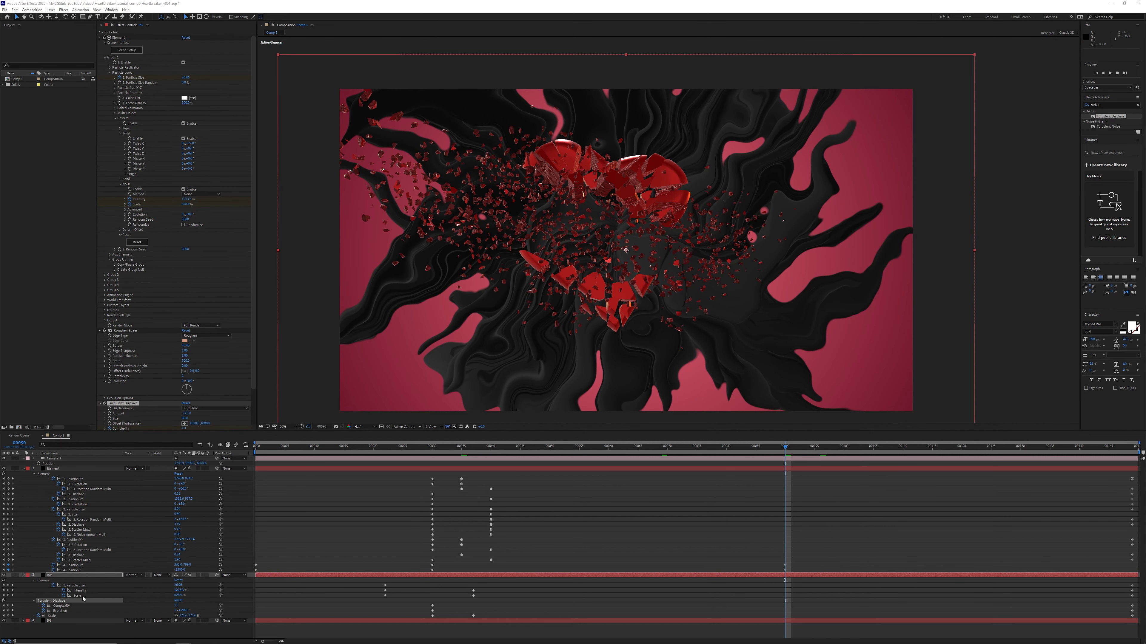
- Smooth the middle keyframes of the black liquid's noise Intensity and Scale with Auto Bezier in the Graph Editor
click(82, 596)
ctrl+click(82, 591)
ctrl+click(83, 586)
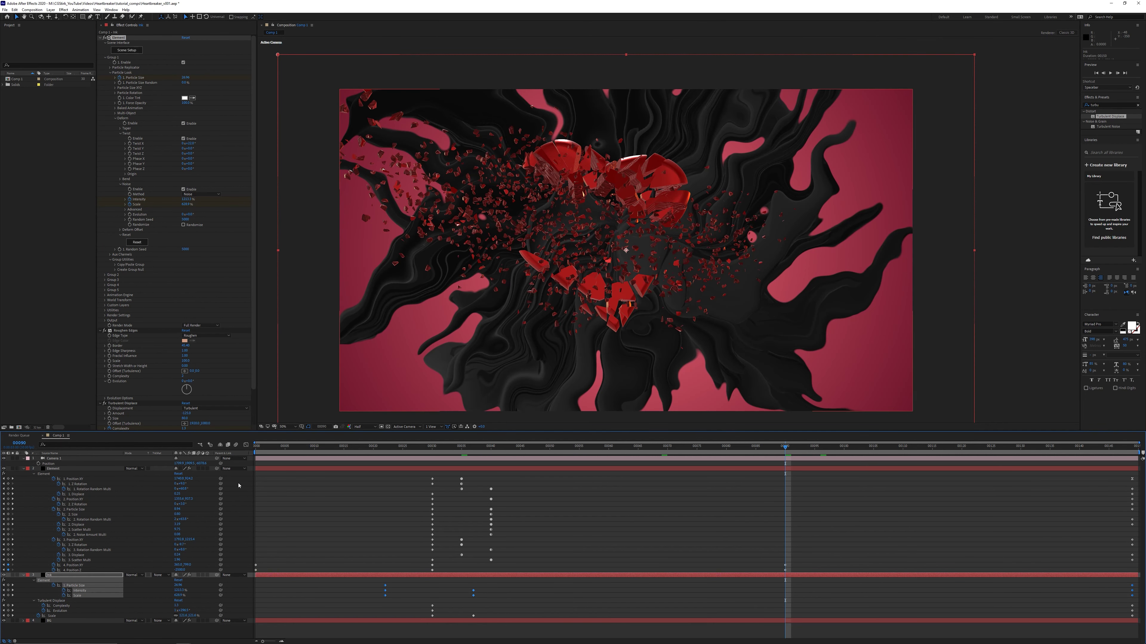
key(shift+F3)
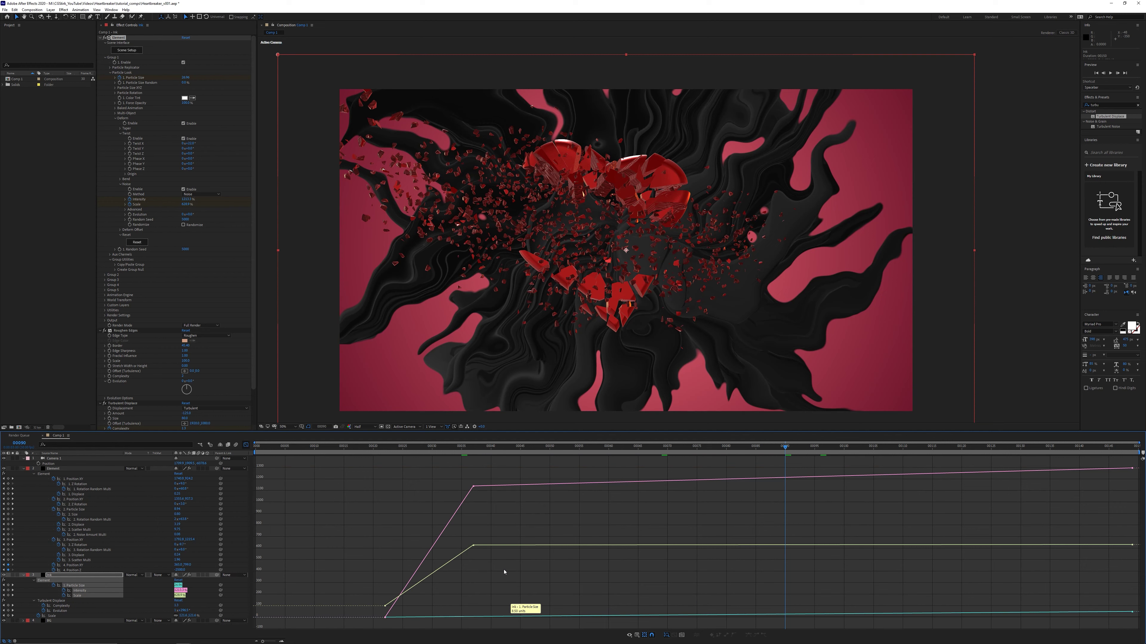
drag(490, 469, 448, 601)
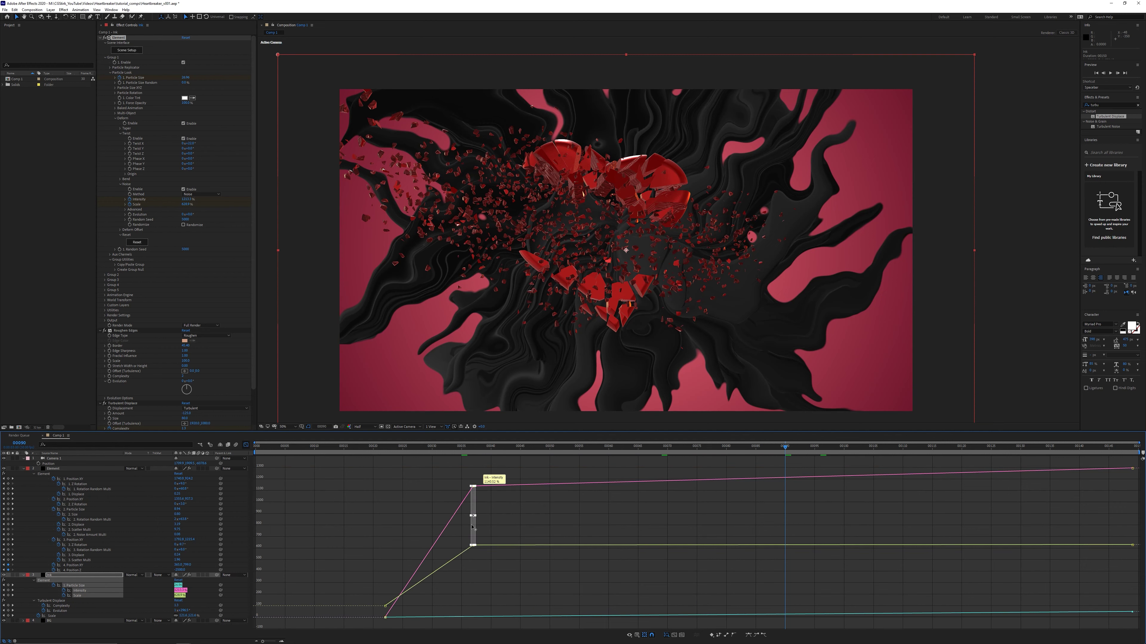
click(733, 636)
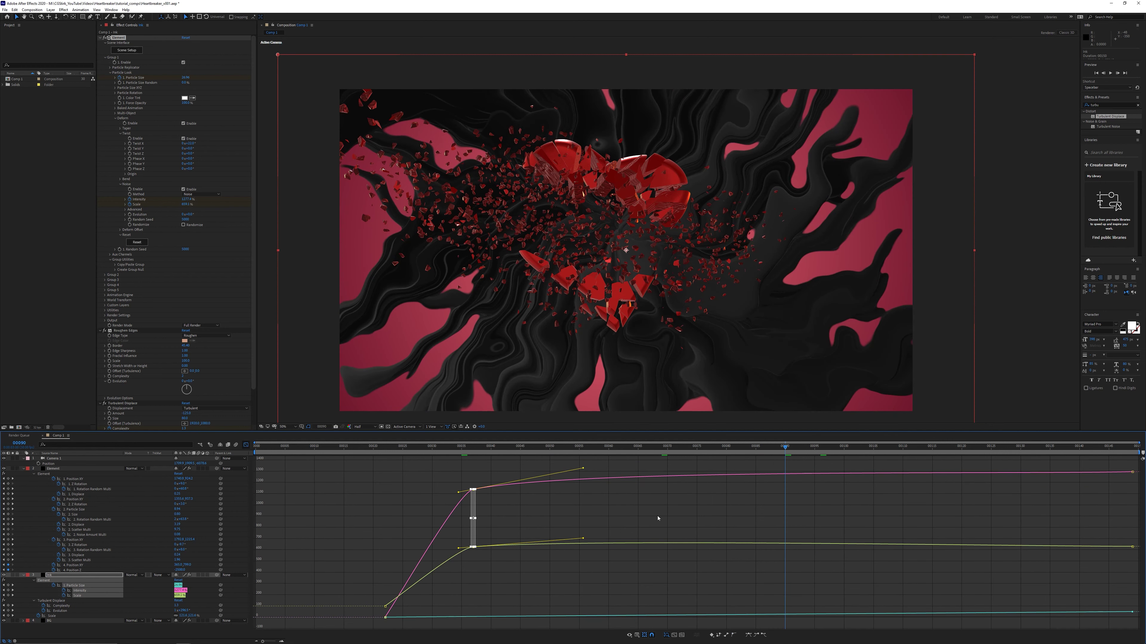
key(shift+F3)
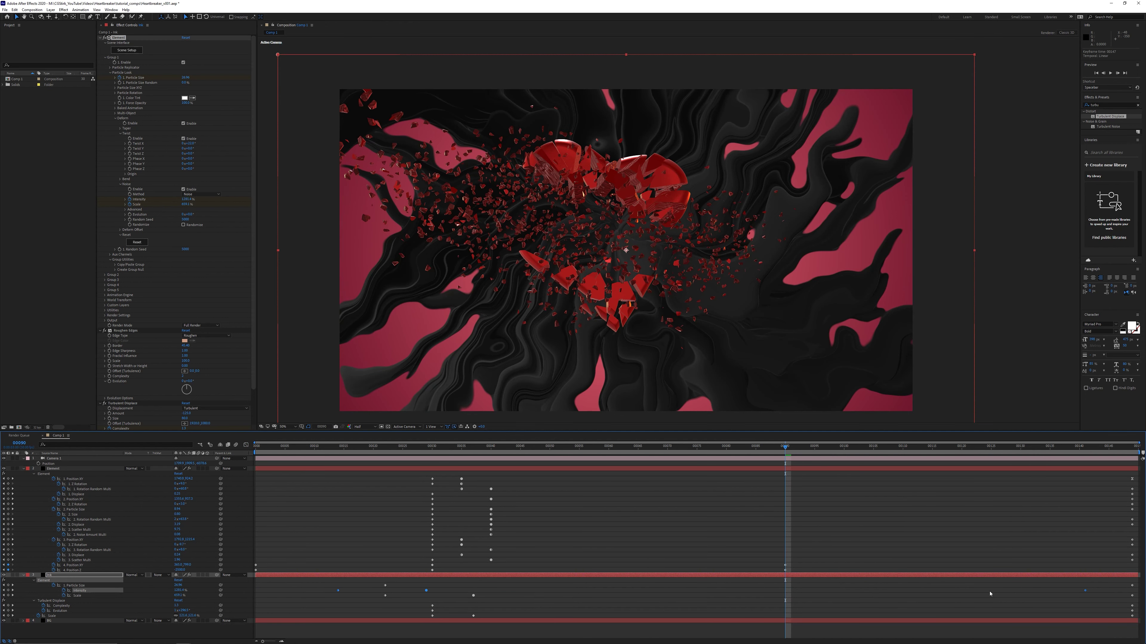
- Reduce the noise Intensity to one keyframe at the playhead and ease the last Particle Size keyframe
drag(990, 594, 785, 592)
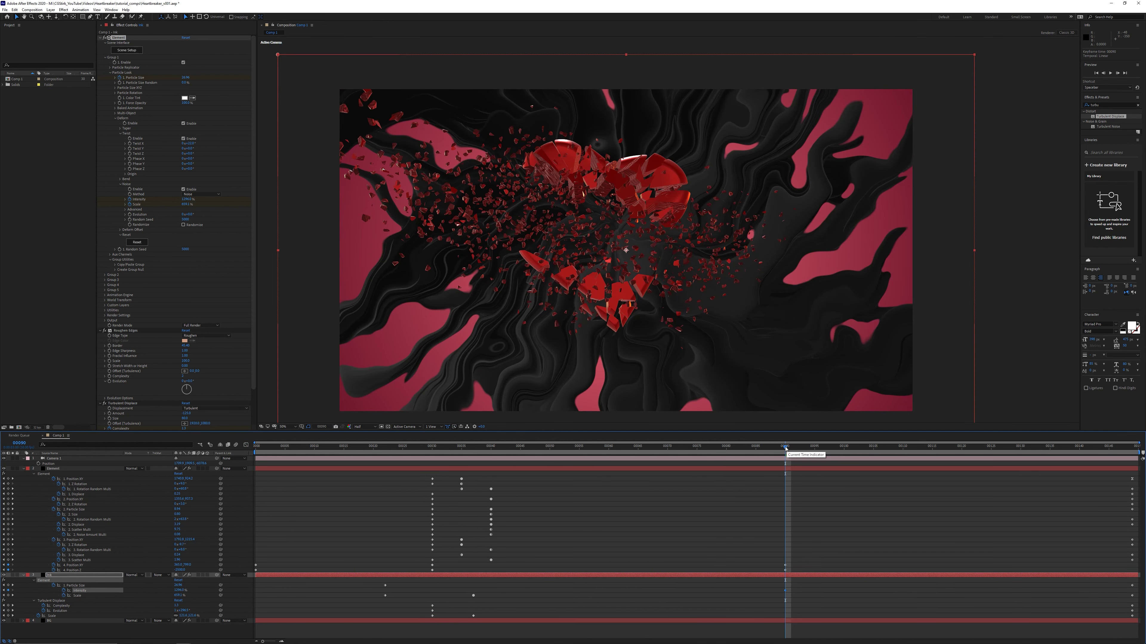
click(83, 585)
drag(1046, 459, 1104, 492)
click(246, 445)
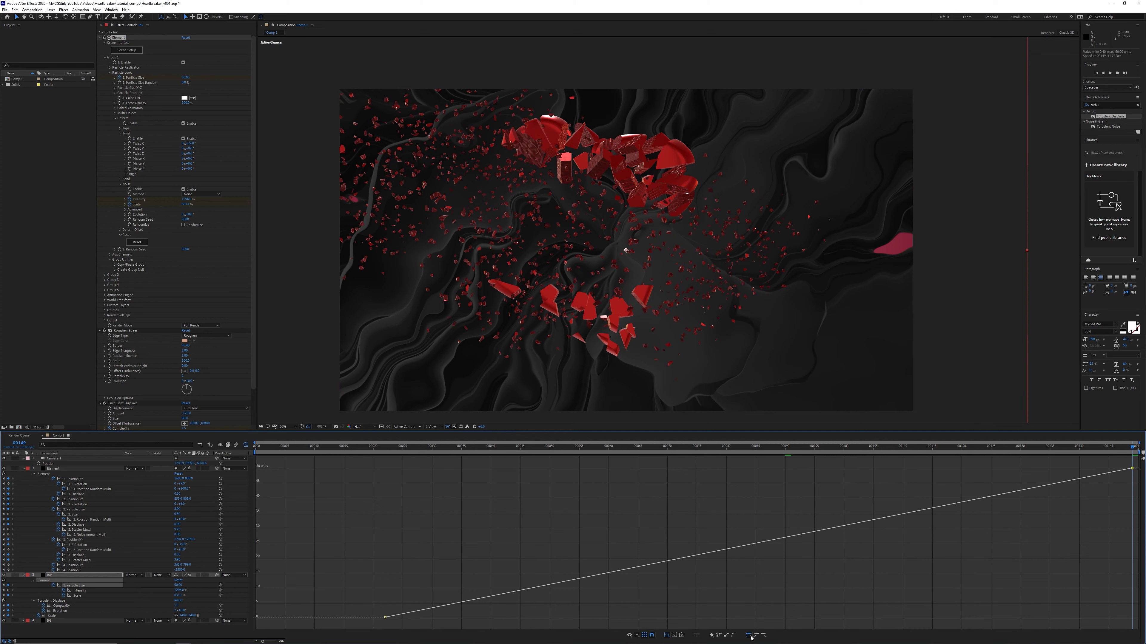
key(F9)
key(space)
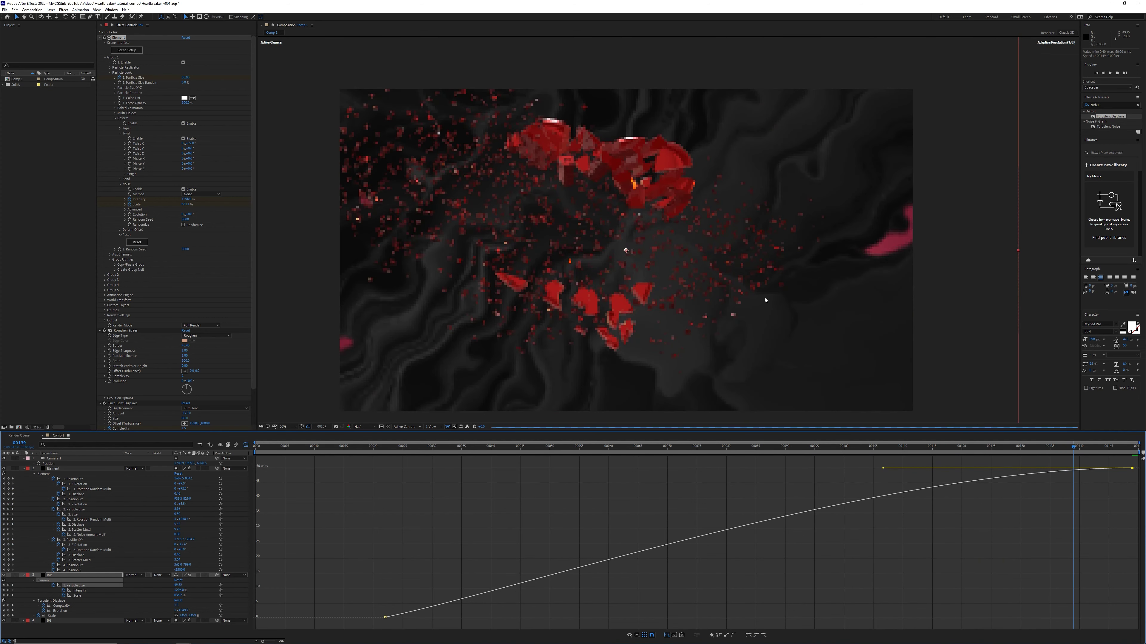
key(space)
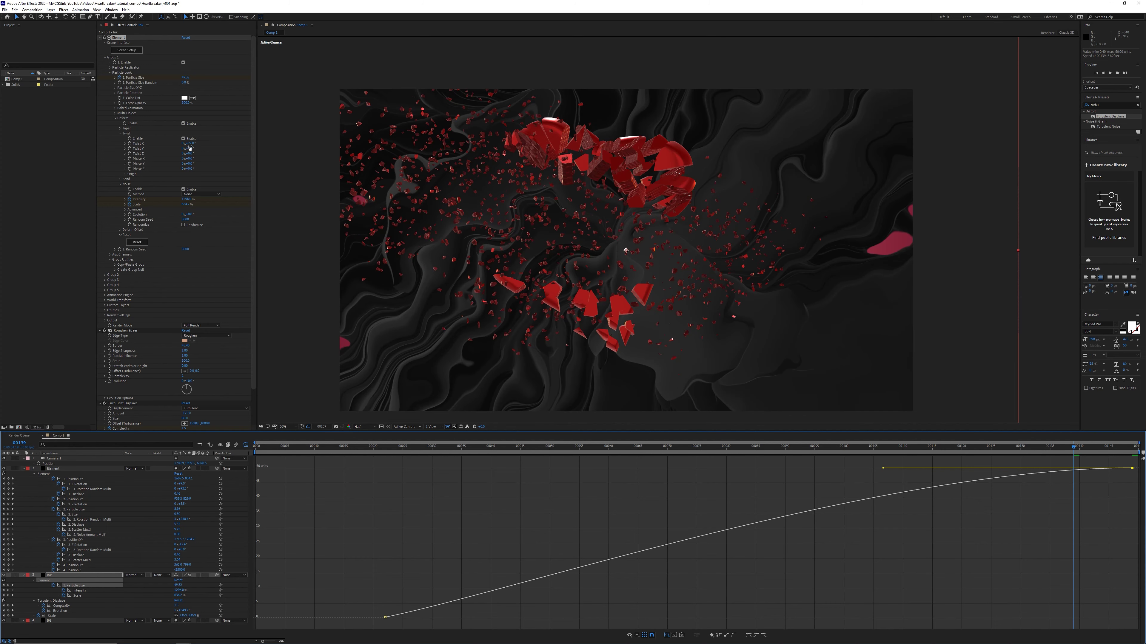
- Increase the black liquid's Twist Y deformation and preview the animation from the start
drag(188, 151, 200, 151)
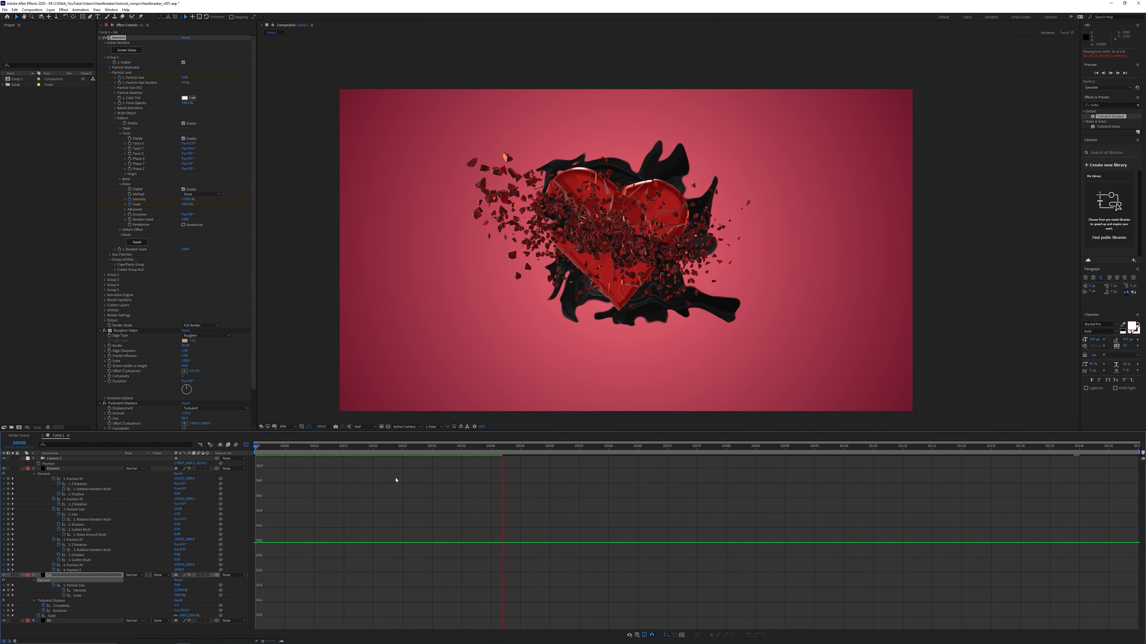
click(515, 448)
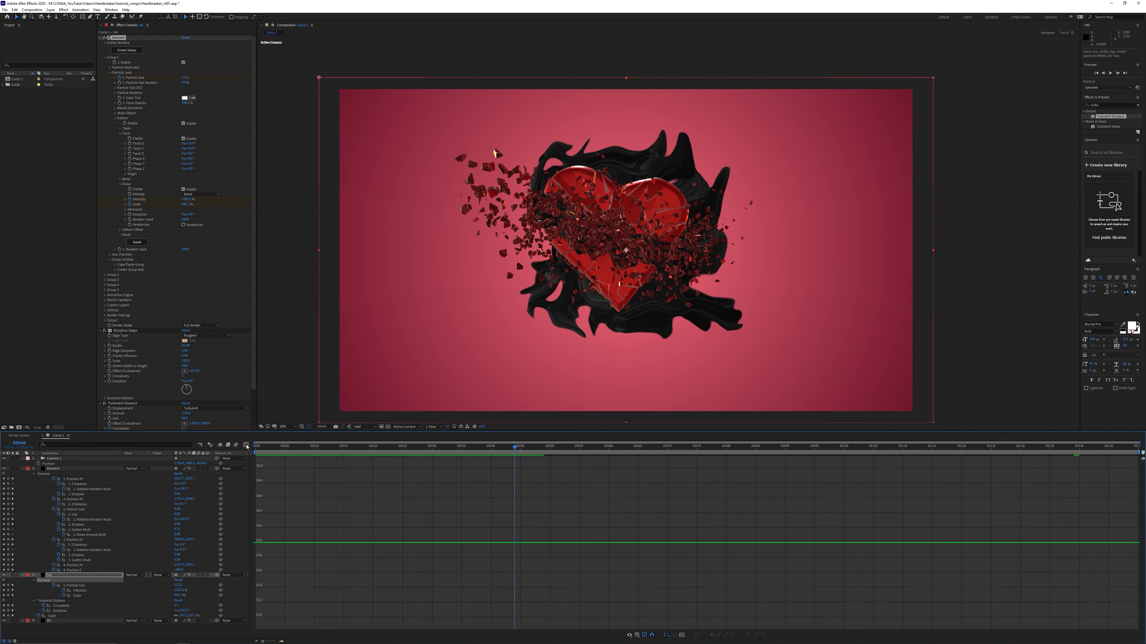
- Keyframe the black liquid's Particle Size and noise Intensity early in the explosion, and set a lower Intensity at the first frame
click(245, 446)
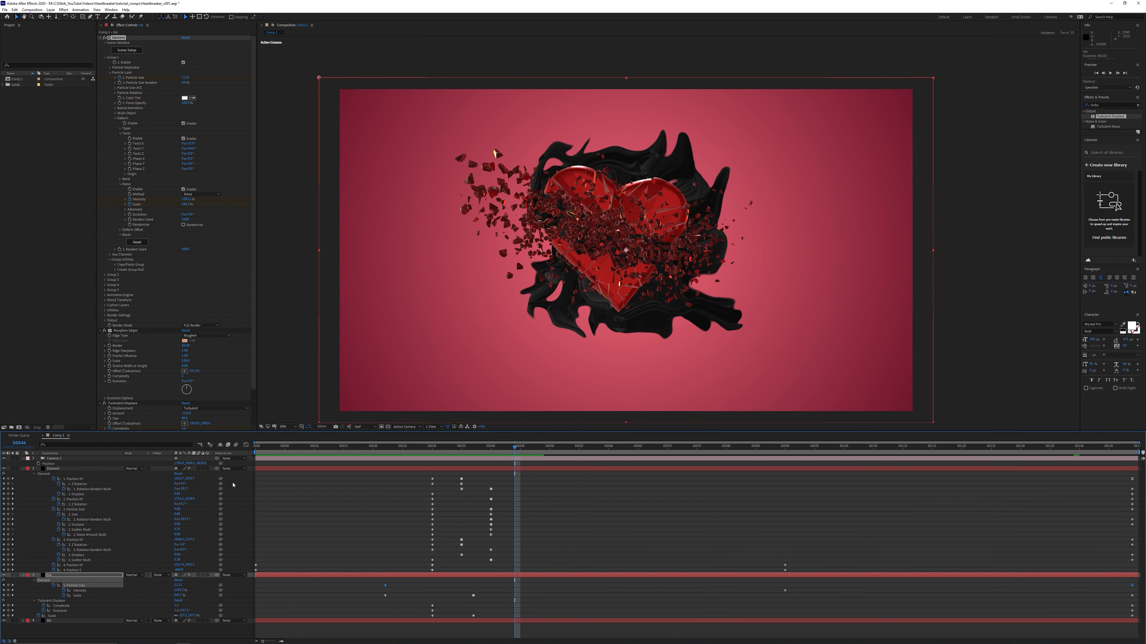
click(246, 445)
drag(506, 448, 473, 448)
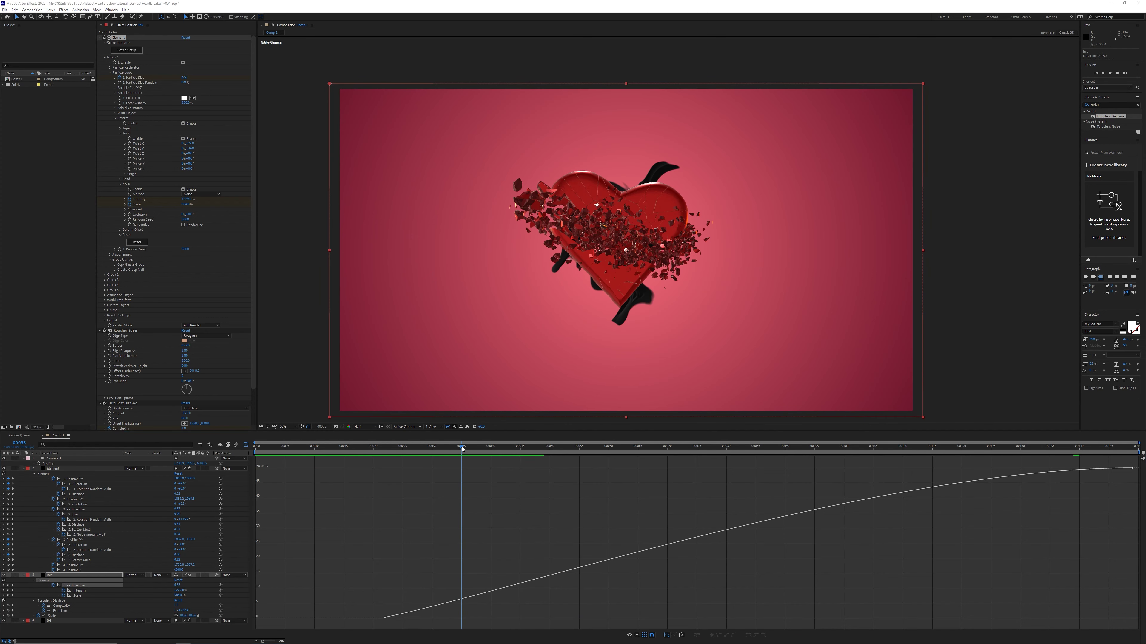
mouse_move(179, 587)
mouse_down()
mouse_move(188, 584)
mouse_move(157, 591)
mouse_up()
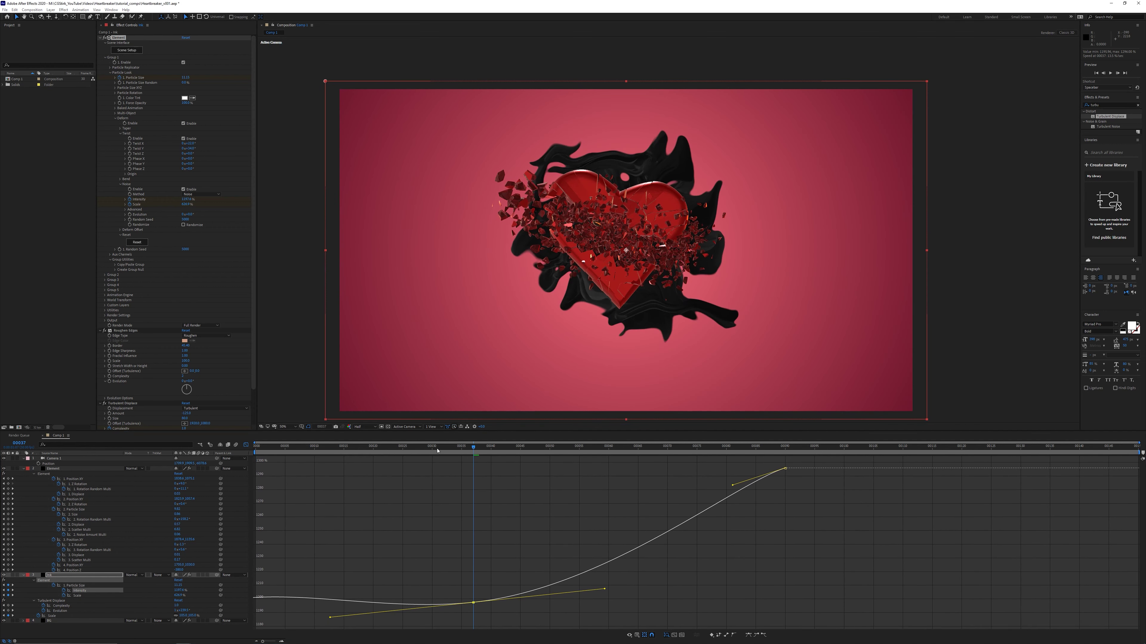
key(Home)
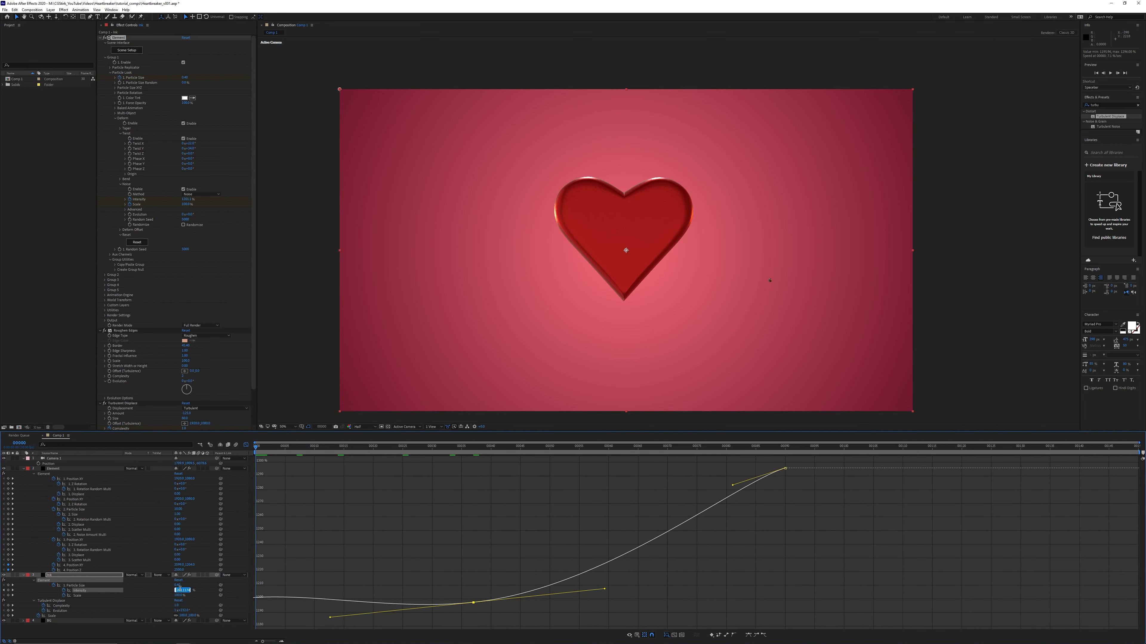
key(Return)
- Set the black liquid's noise Scale to 600 at its first keyframe
click(80, 596)
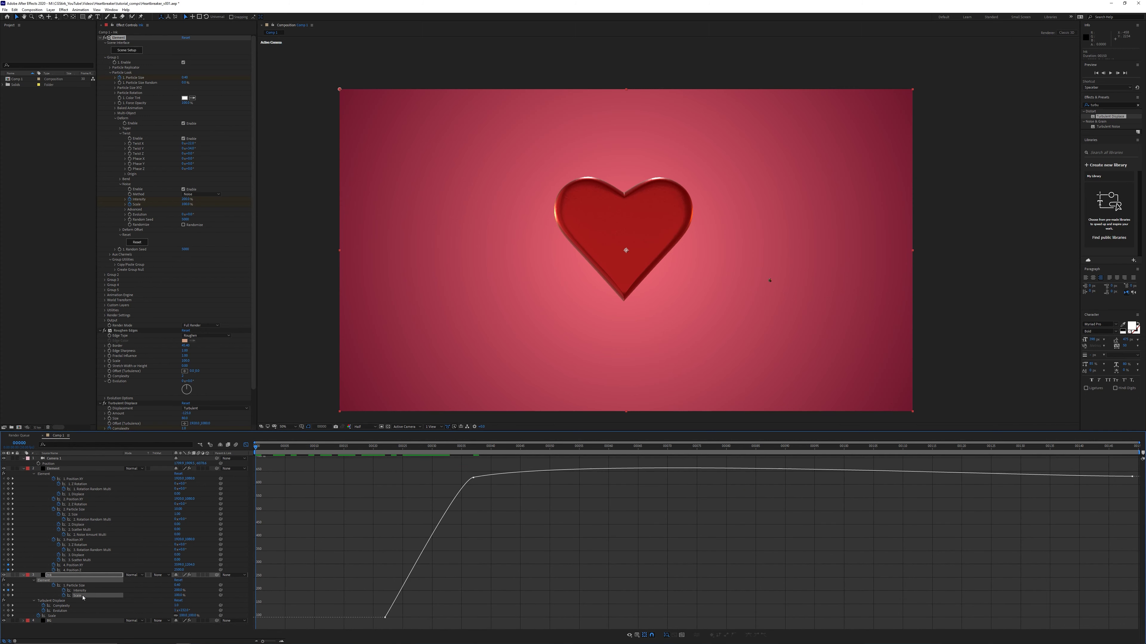
drag(430, 453, 385, 454)
click(179, 595)
text(600)
key(Return)
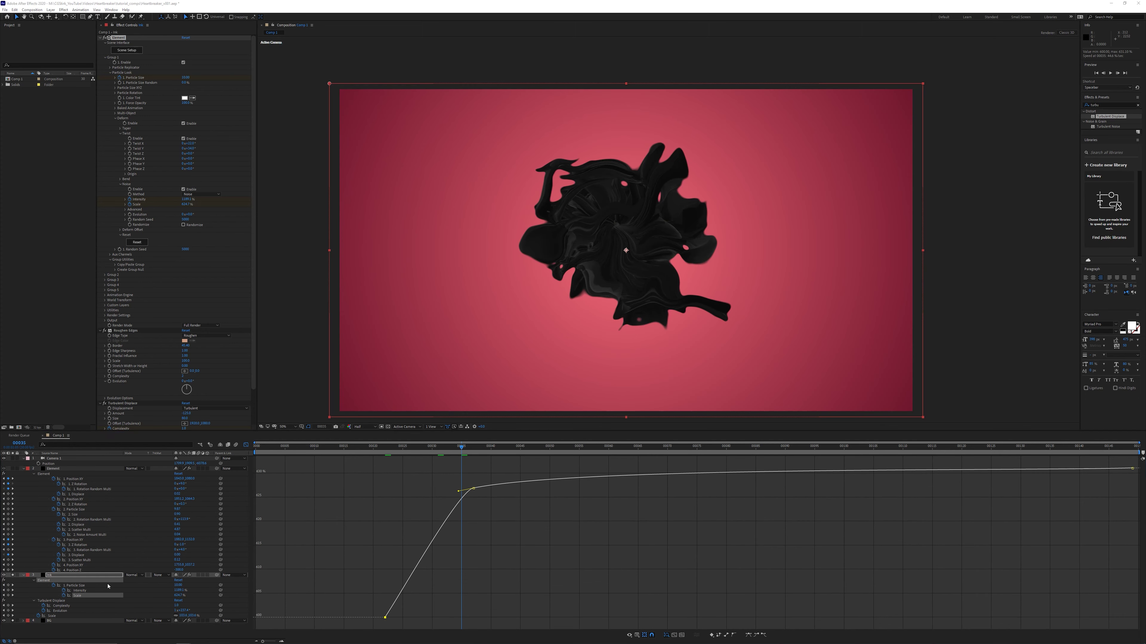
- Smooth the first two keyframes of the black liquid's Particle Size curve
click(106, 585)
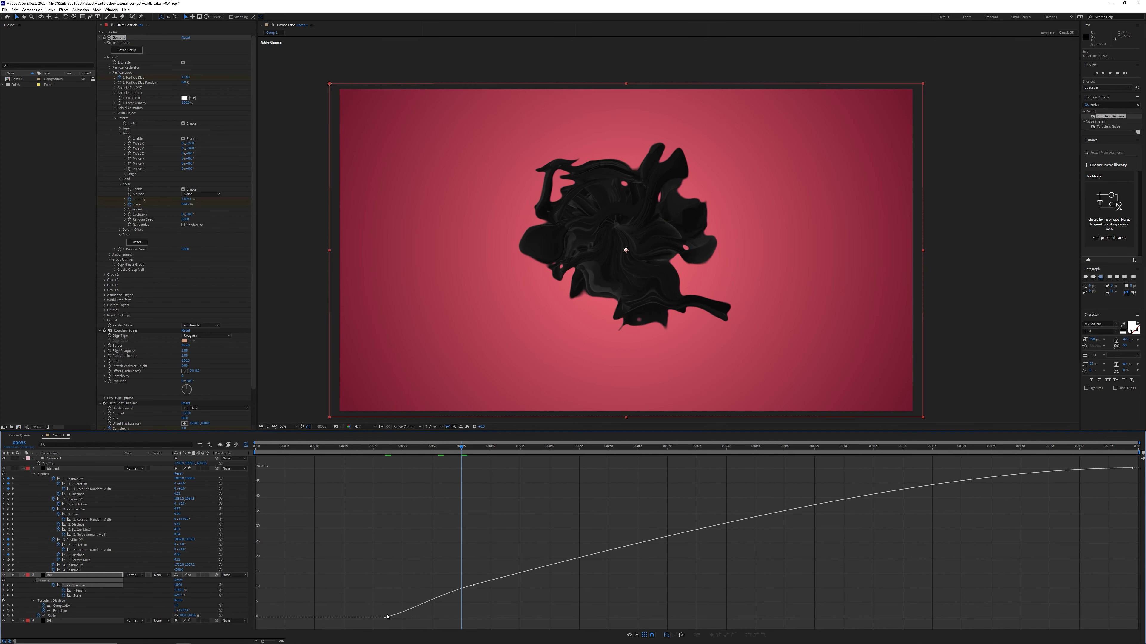
click(385, 617)
drag(473, 452, 380, 456)
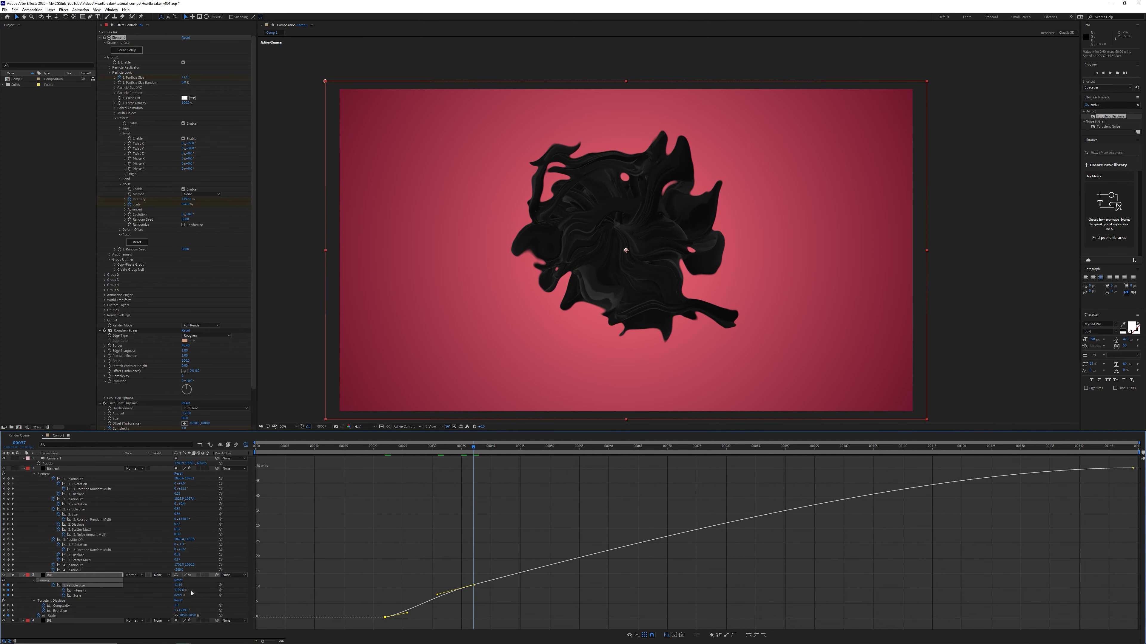
- Set the noise Intensity to 1123 at its middle keyframe and smooth the curve with Auto Bezier
drag(179, 590, 154, 590)
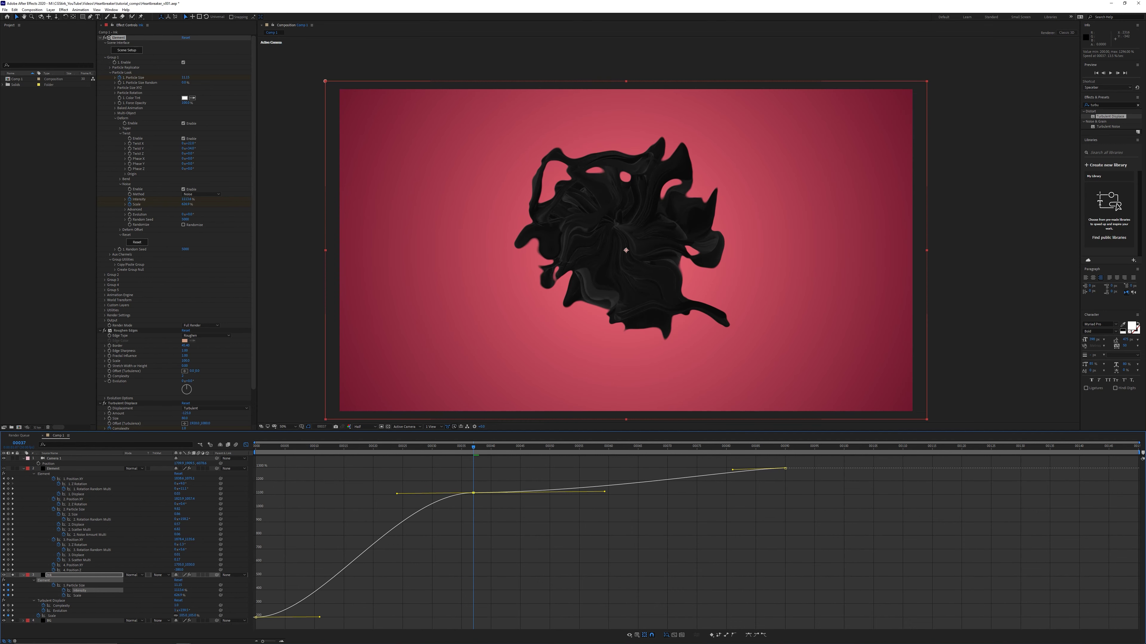
key(k)
key(j)
click(180, 590)
text(1123)
key(Return)
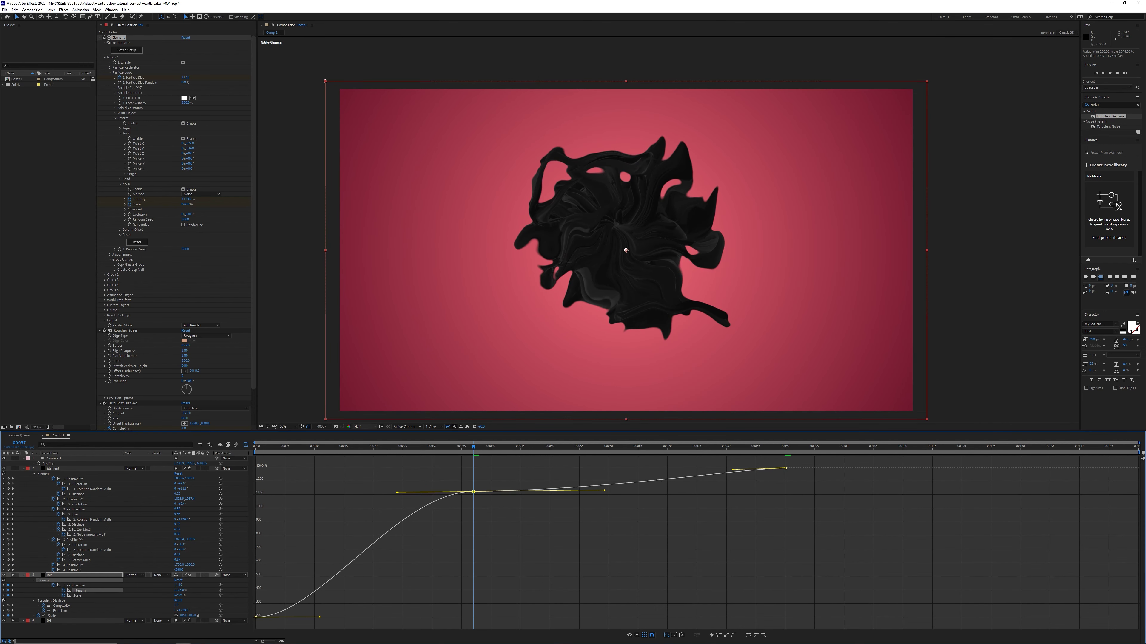
click(734, 635)
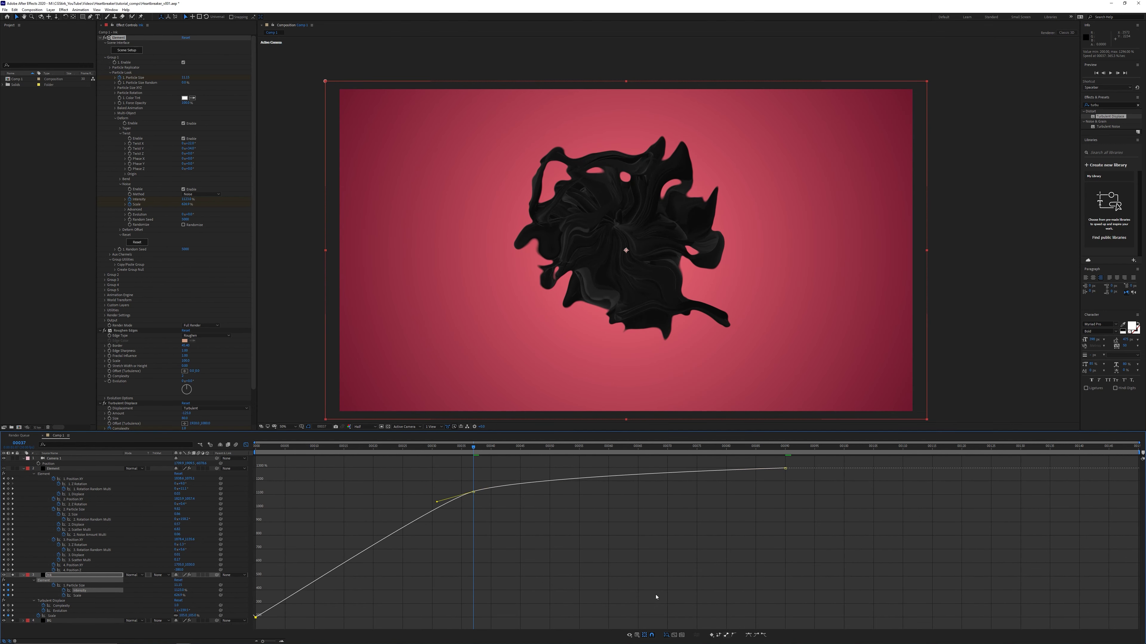
- Increase the noise Evolution to reshape the black liquid and show the shattering heart layer again
mouse_move(191, 217)
mouse_down()
mouse_move(287, 210)
mouse_move(246, 213)
mouse_up()
click(12, 469)
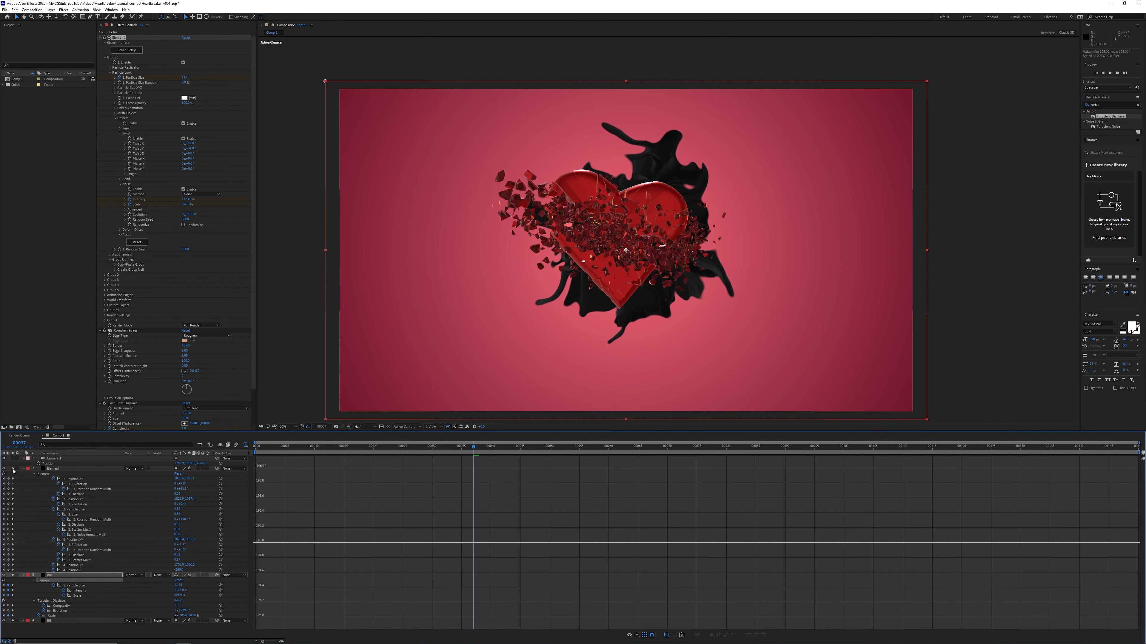
- Shift the black liquid's Particle Position XY behind the heart and lower its Roughen Edges Edge Sharpness to soften the outline
click(69, 470)
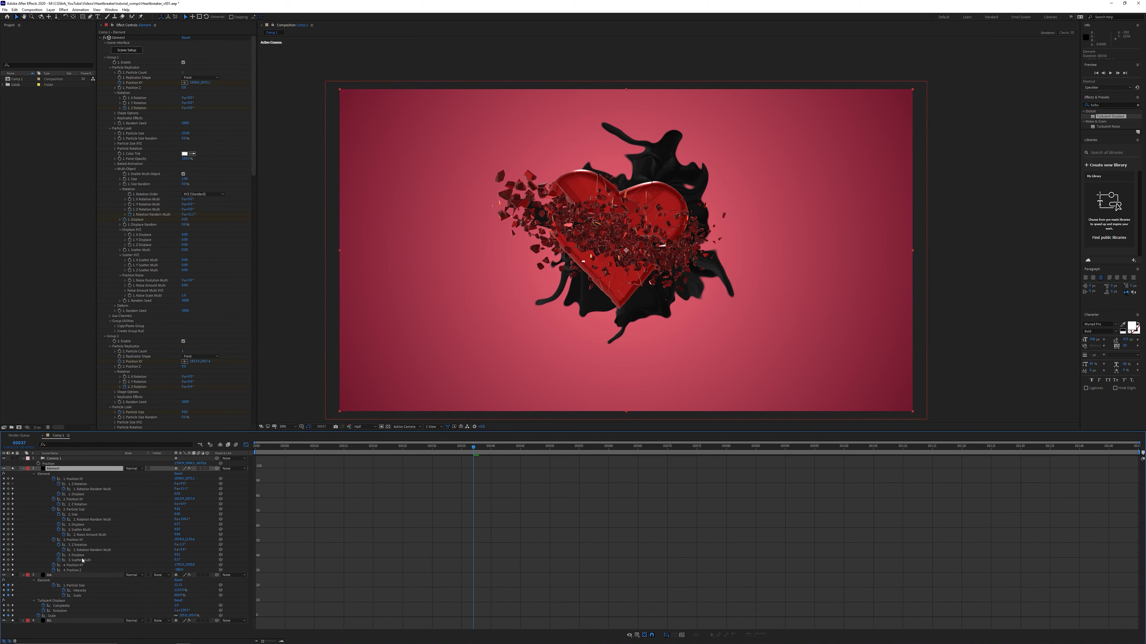
click(61, 576)
click(110, 67)
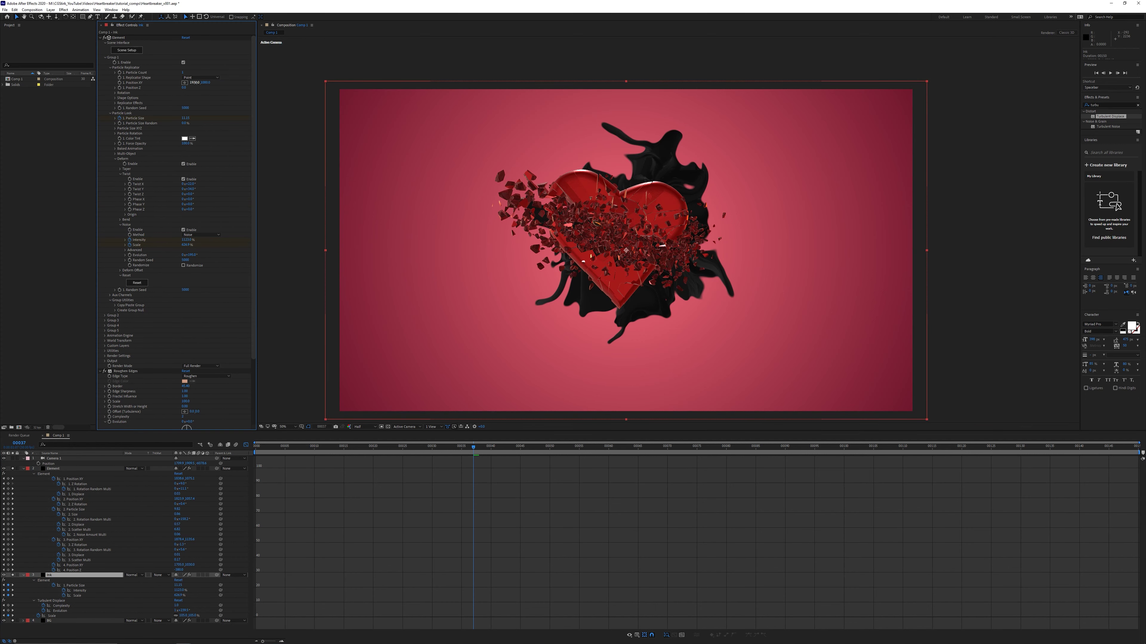
mouse_move(196, 83)
mouse_down()
mouse_move(137, 87)
mouse_move(195, 87)
mouse_up()
key(ctrl+s)
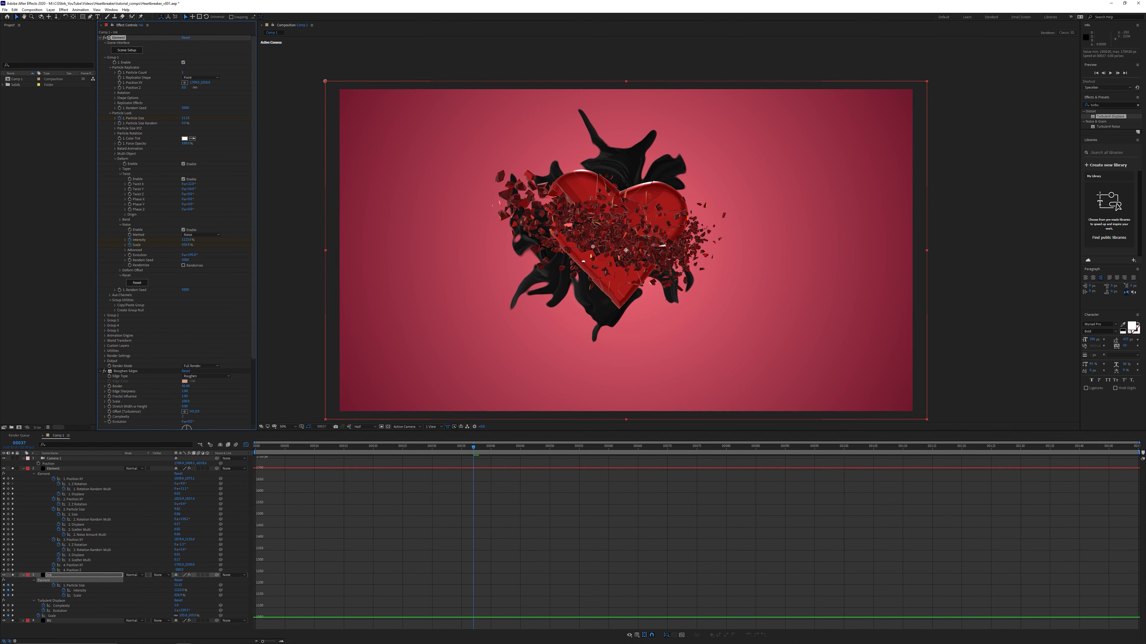
scroll(209, 234, down, 5)
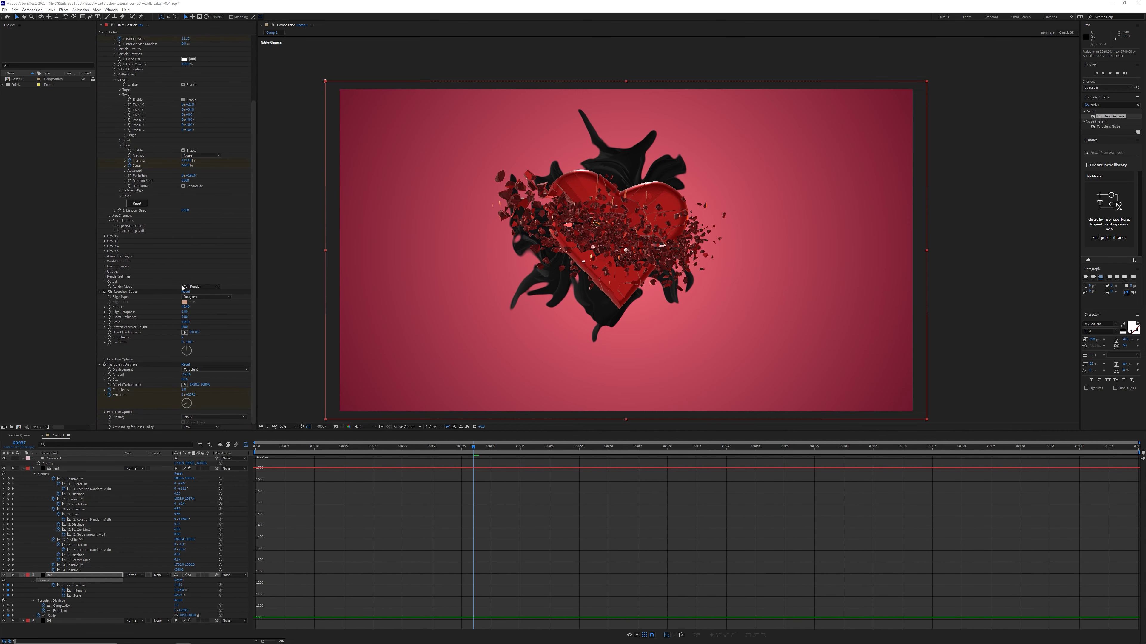
drag(186, 312, 90, 320)
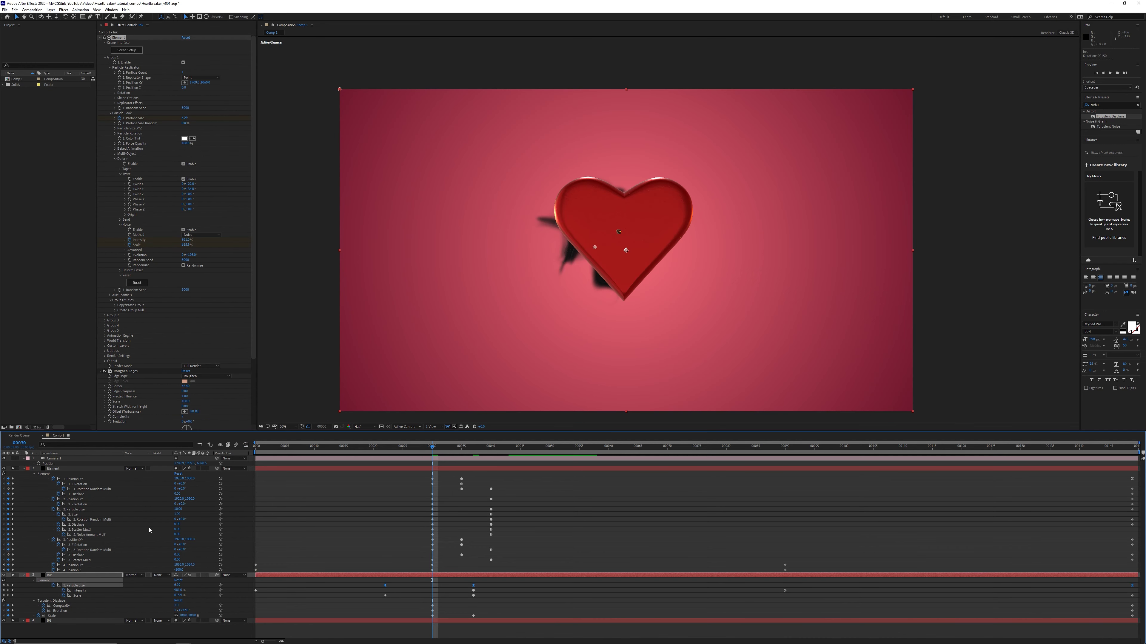
- Move the black liquid's first Particle Size keyframe to just before the heart starts breaking and preview the burst
click(245, 445)
key(Page_Up)
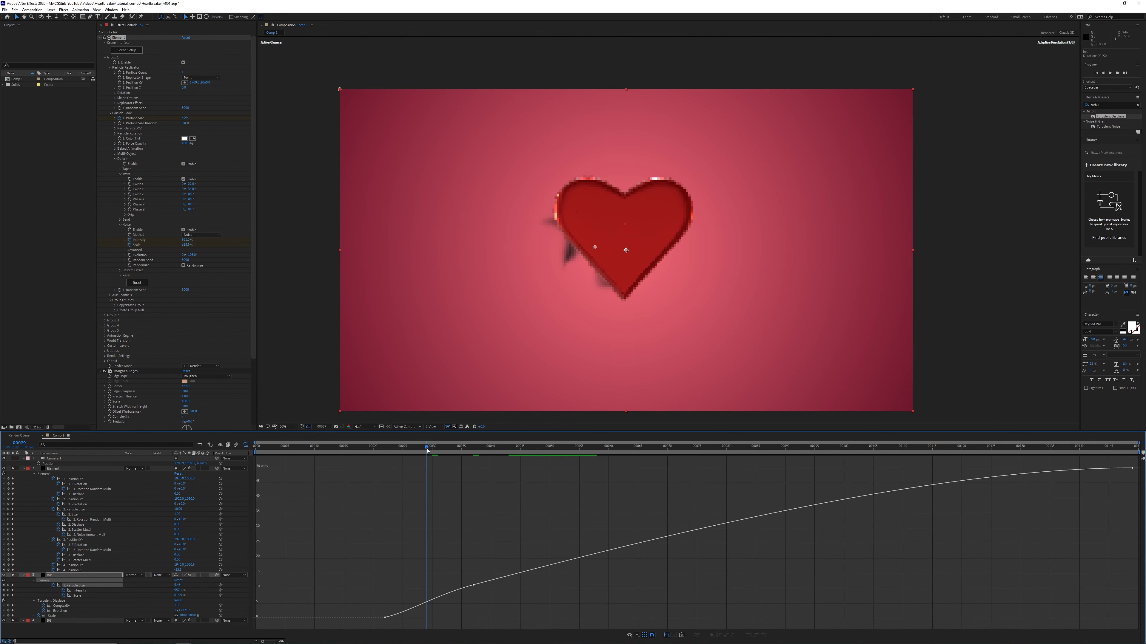
drag(385, 617, 426, 619)
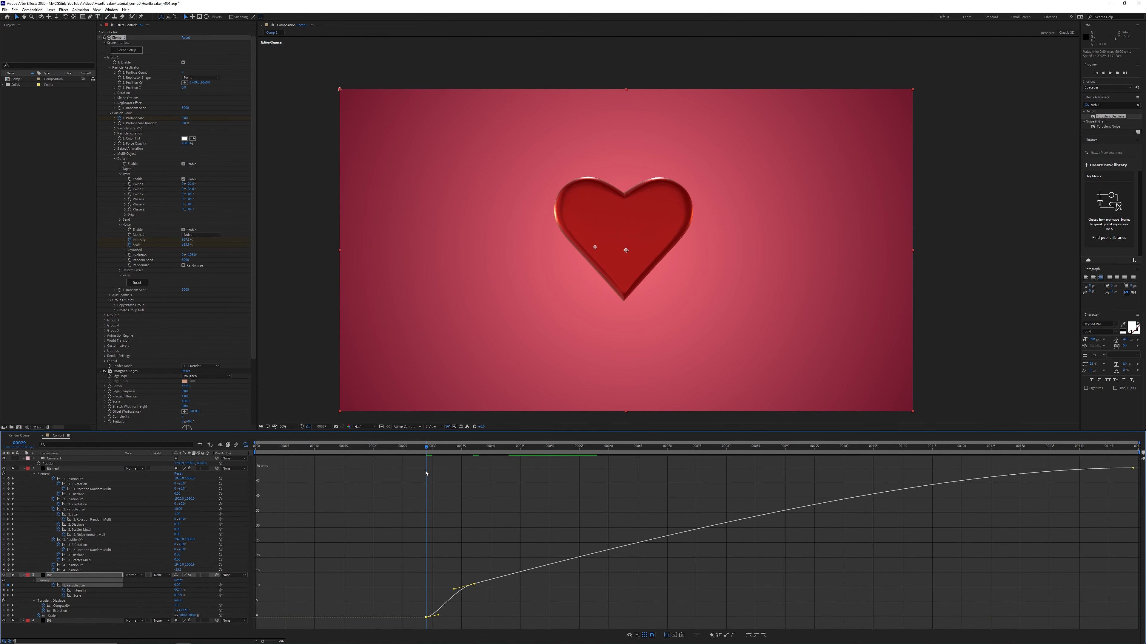
mouse_move(432, 449)
mouse_down()
mouse_move(653, 439)
mouse_move(448, 450)
mouse_up()
key(space)
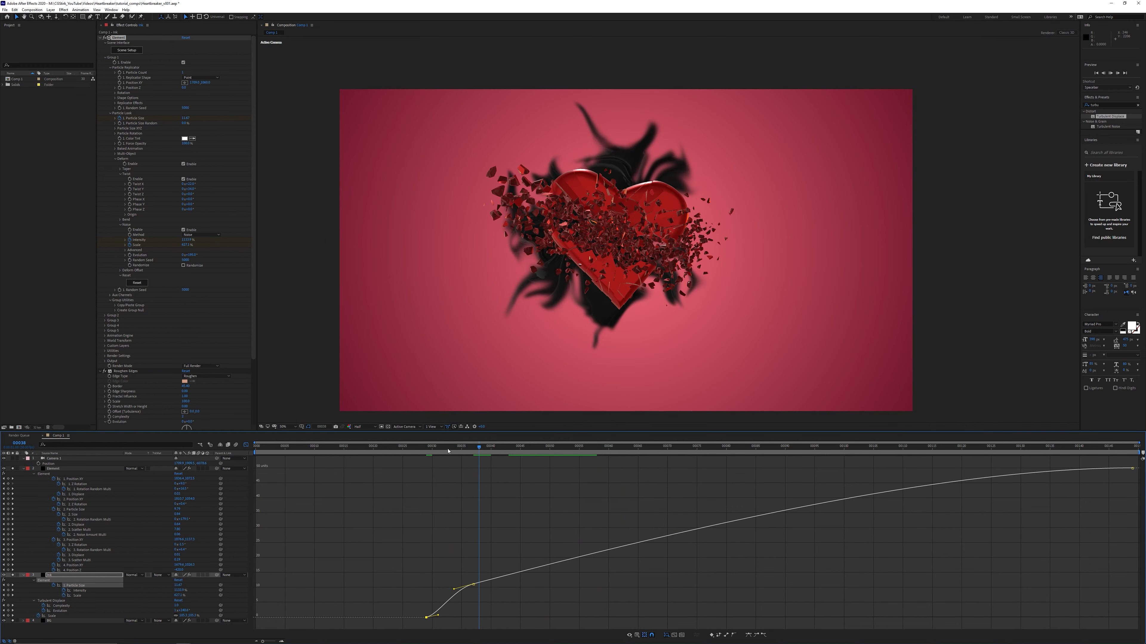
key(space)
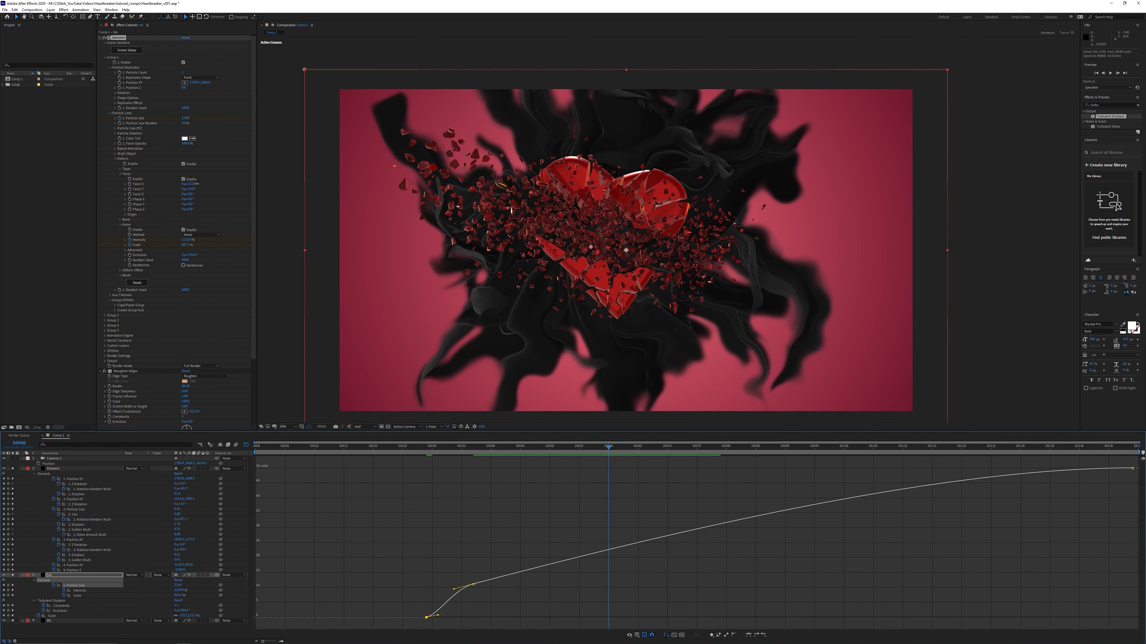
- Tweak the black liquid's Twist X slightly, try a much larger Twist Z and undo the Twist Z change
drag(193, 184, 195, 184)
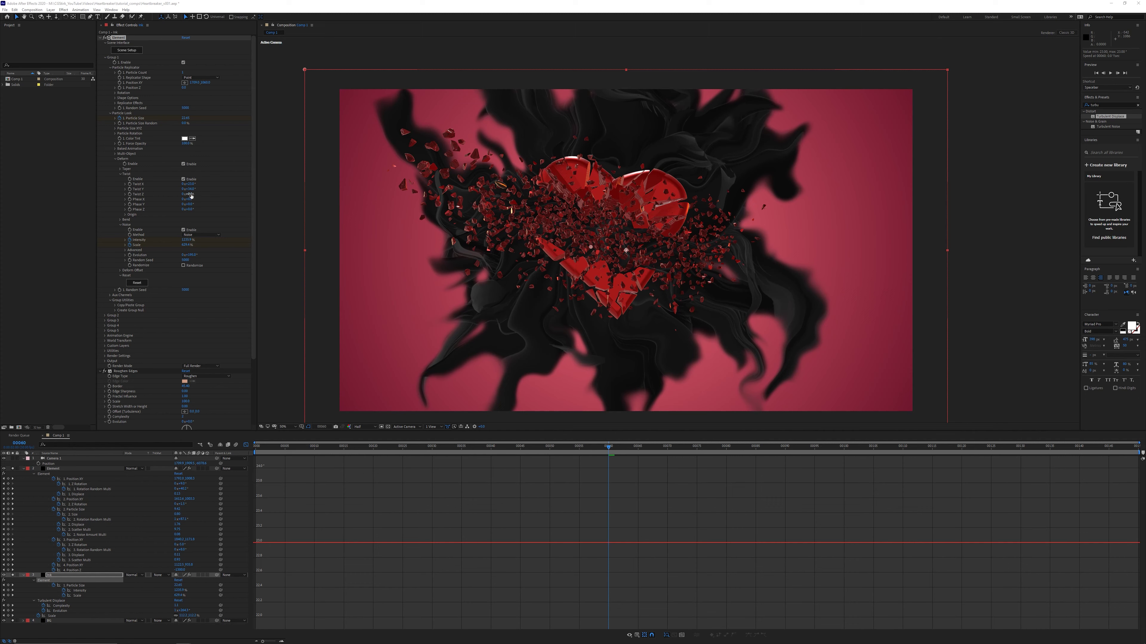
mouse_move(191, 196)
mouse_down()
mouse_move(183, 191)
mouse_move(293, 204)
mouse_up()
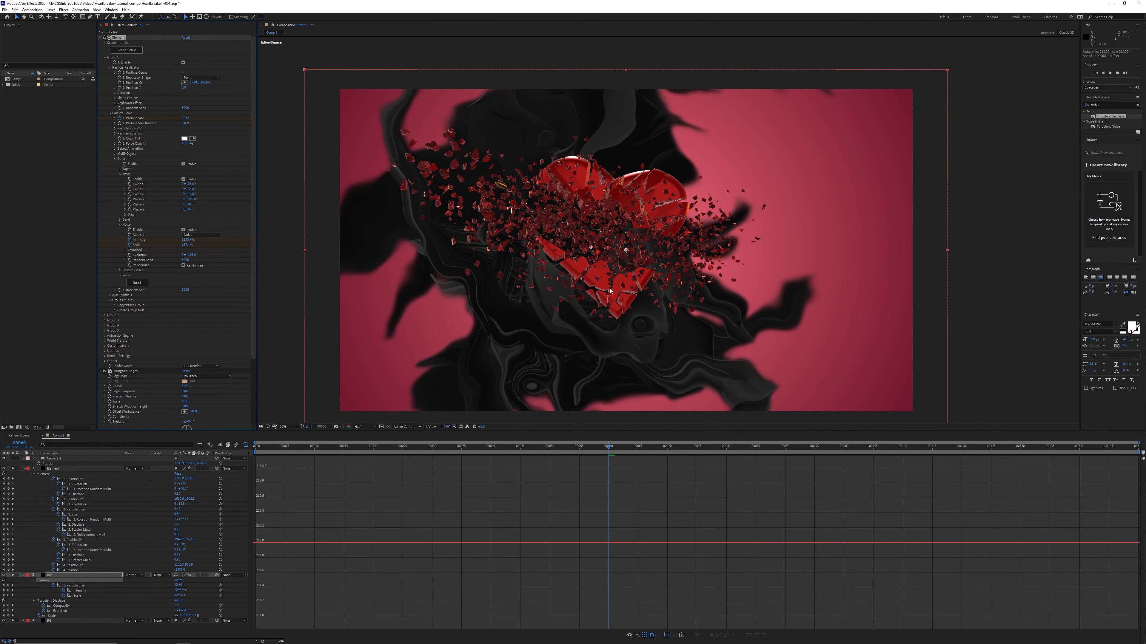
key(ctrl+z)
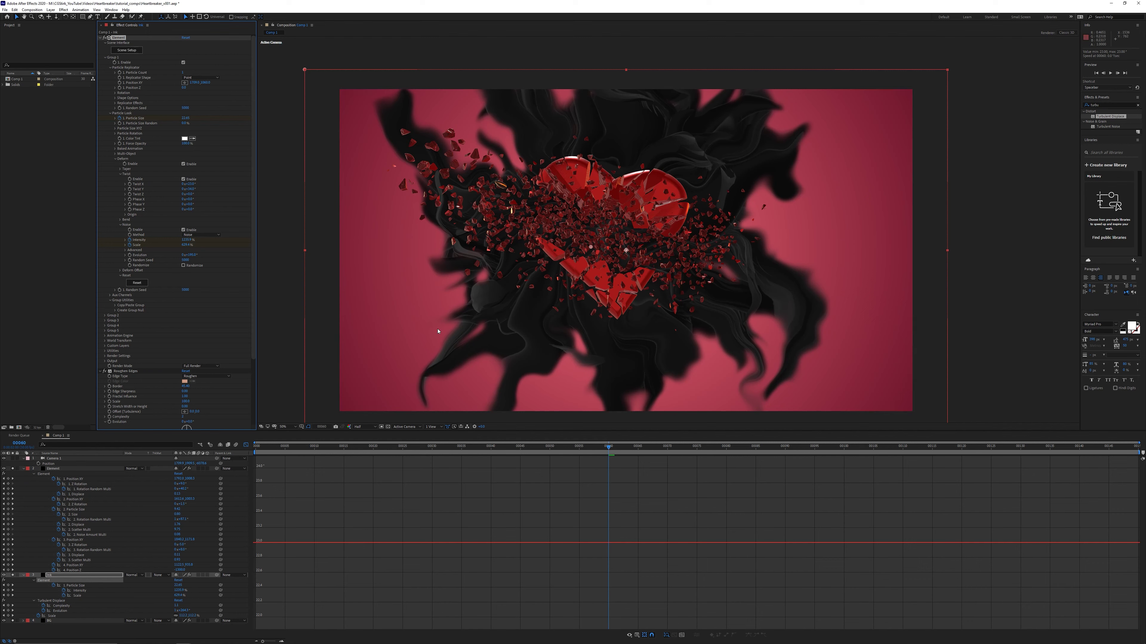
- Collapse the expanded layers, leave the Graph Editor and return to the first frame with the camera selected
click(23, 469)
click(23, 474)
click(64, 459)
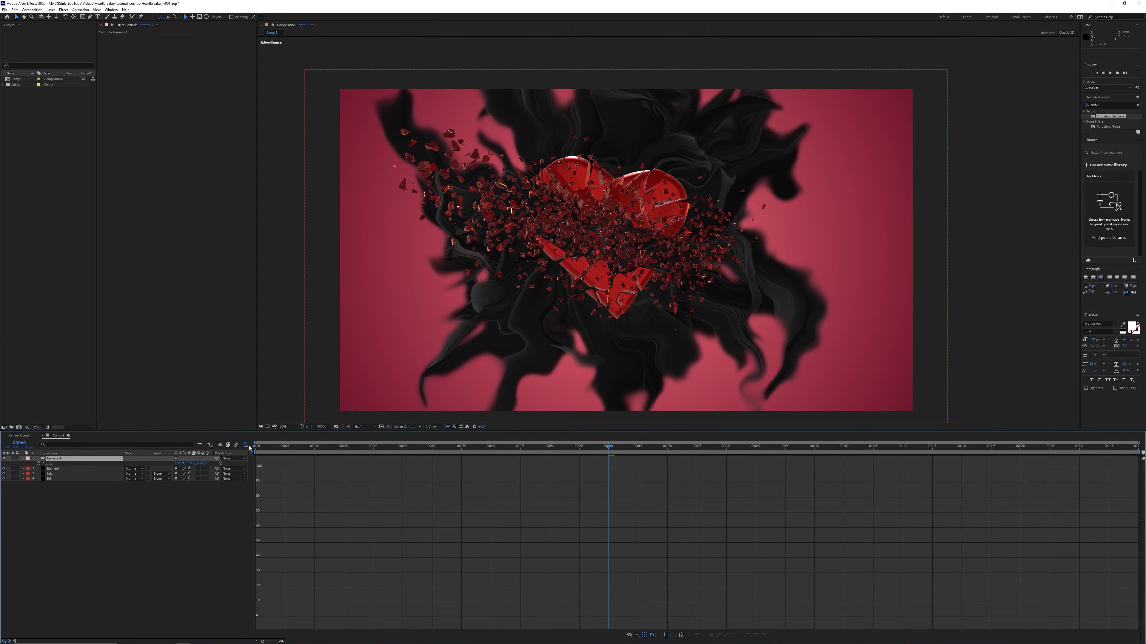
key(shift+F3)
key(Home)
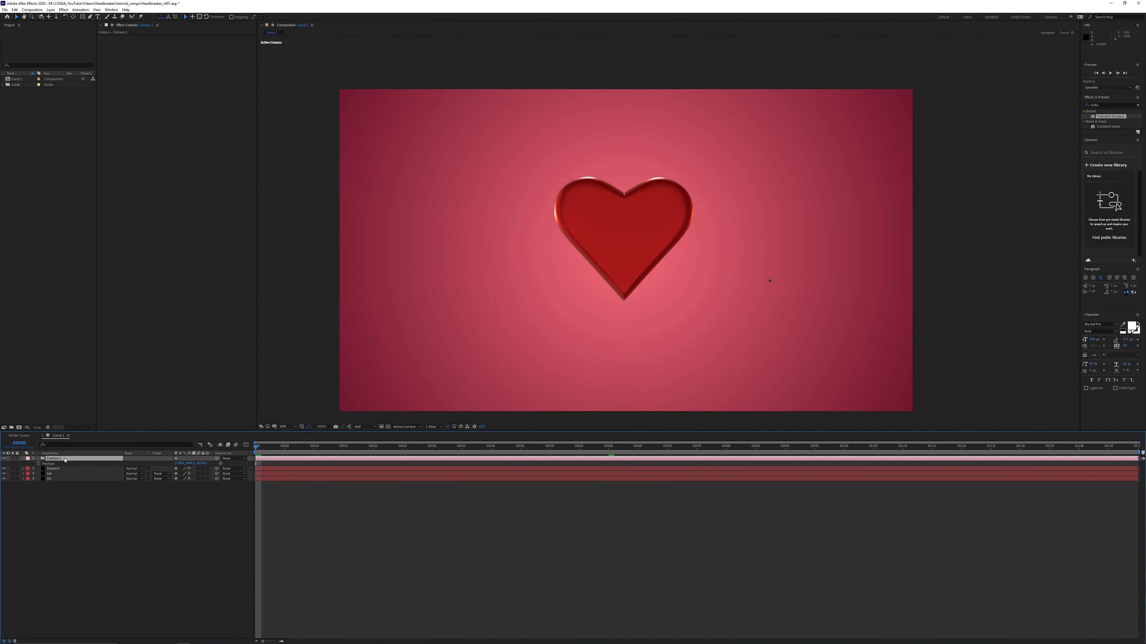
- Enable Depth of Field on the camera with a Blur Level of 100% and adjust the Focus Distance until the heart is sharp
double_click(64, 459)
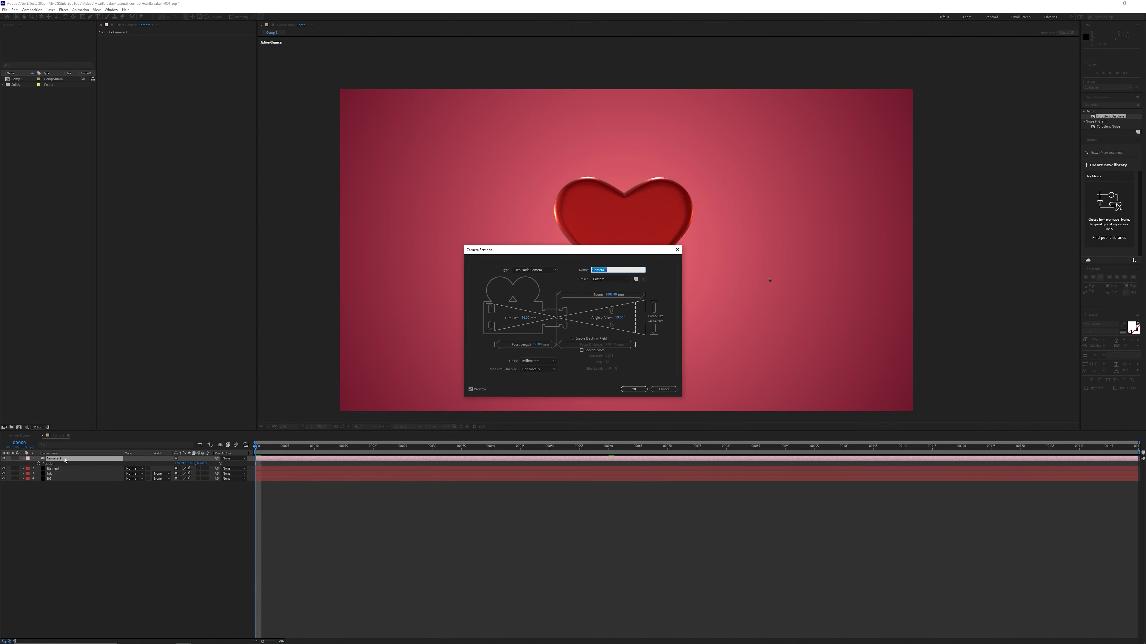
click(581, 340)
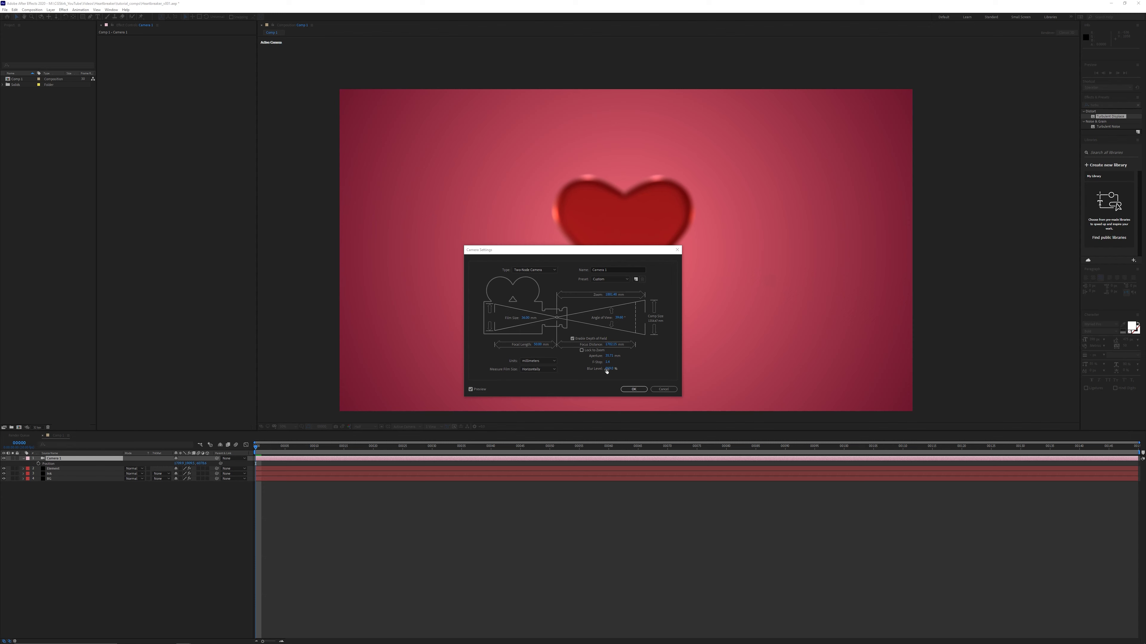
drag(715, 377, 701, 375)
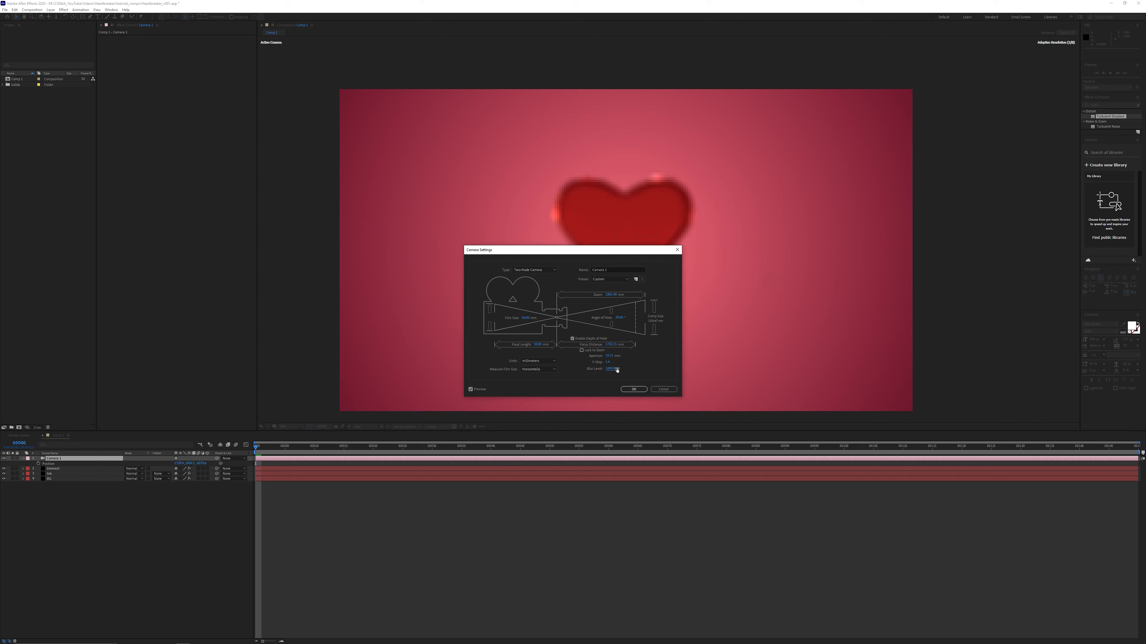
click(614, 369)
text(100)
key(Return)
drag(646, 346, 687, 347)
drag(611, 346, 613, 347)
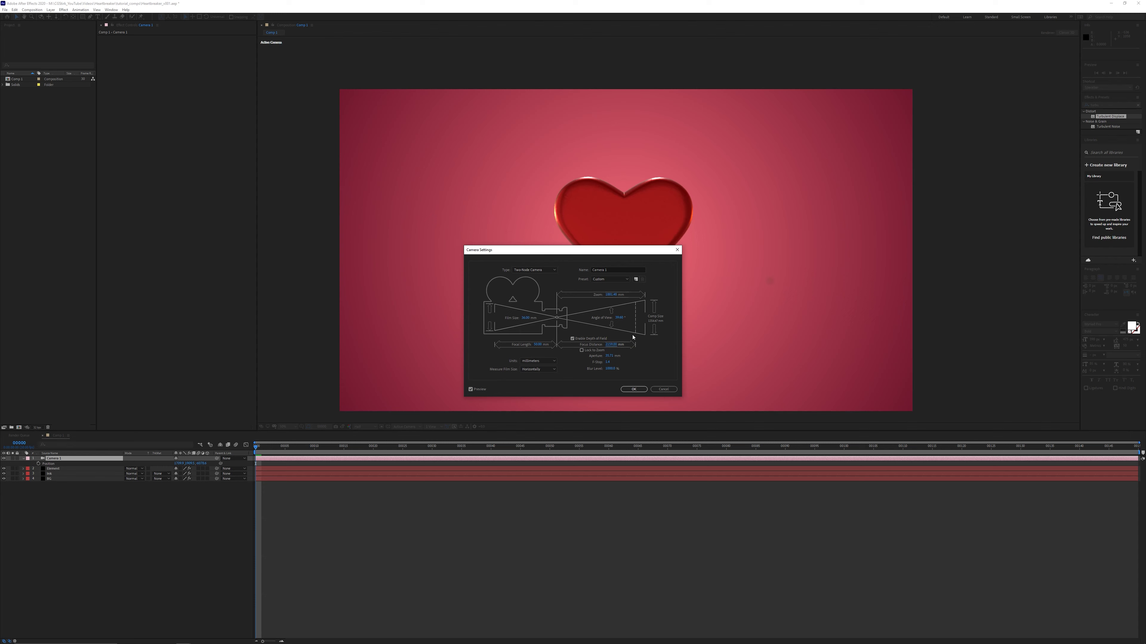
key(Return)
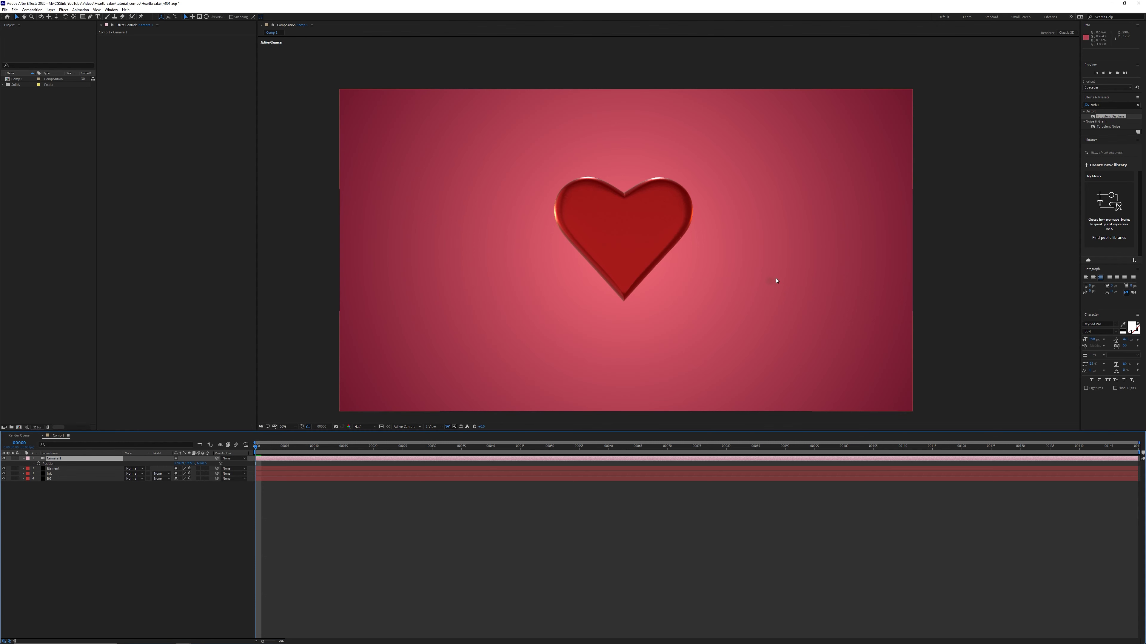
- Add a Focus Distance keyframe to the camera at the moment the heart is shattering
click(24, 459)
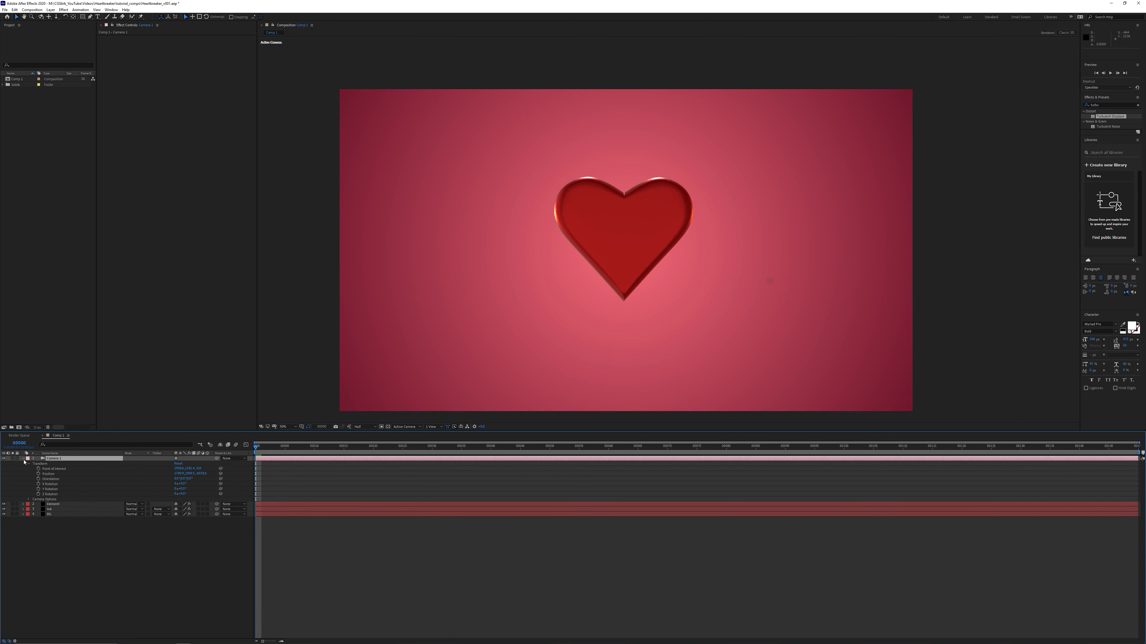
click(29, 500)
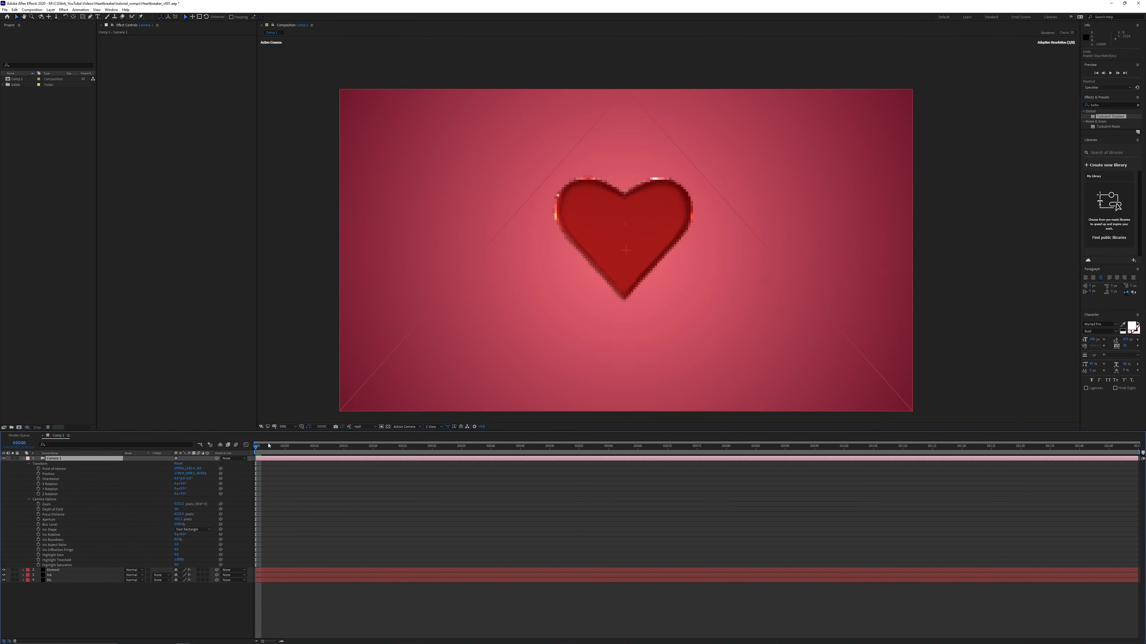
drag(273, 449, 461, 453)
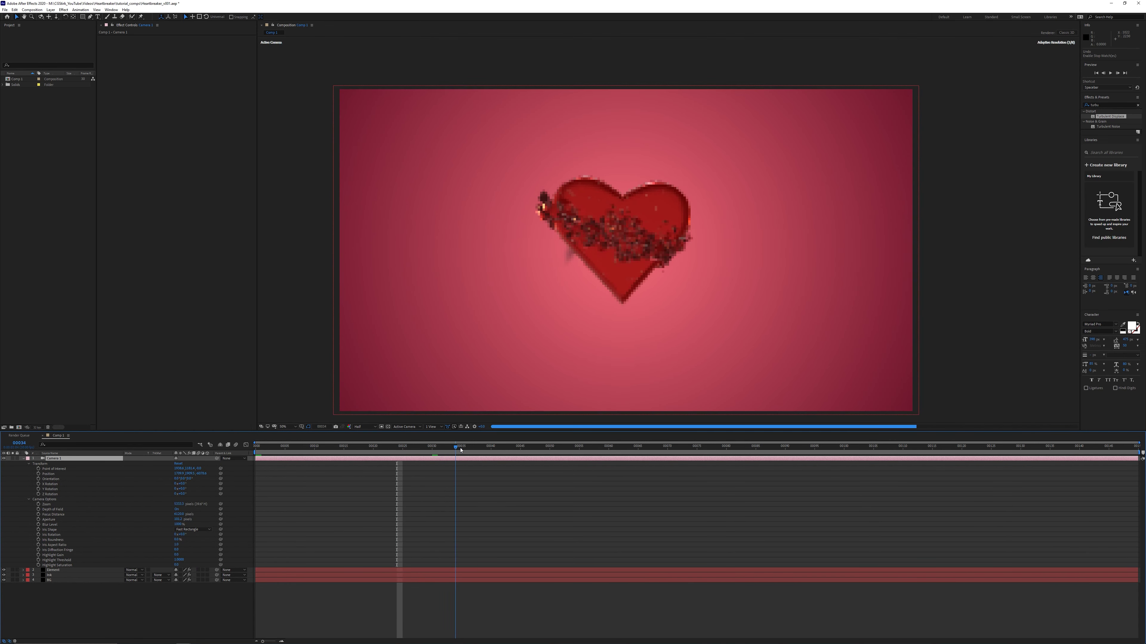
click(38, 515)
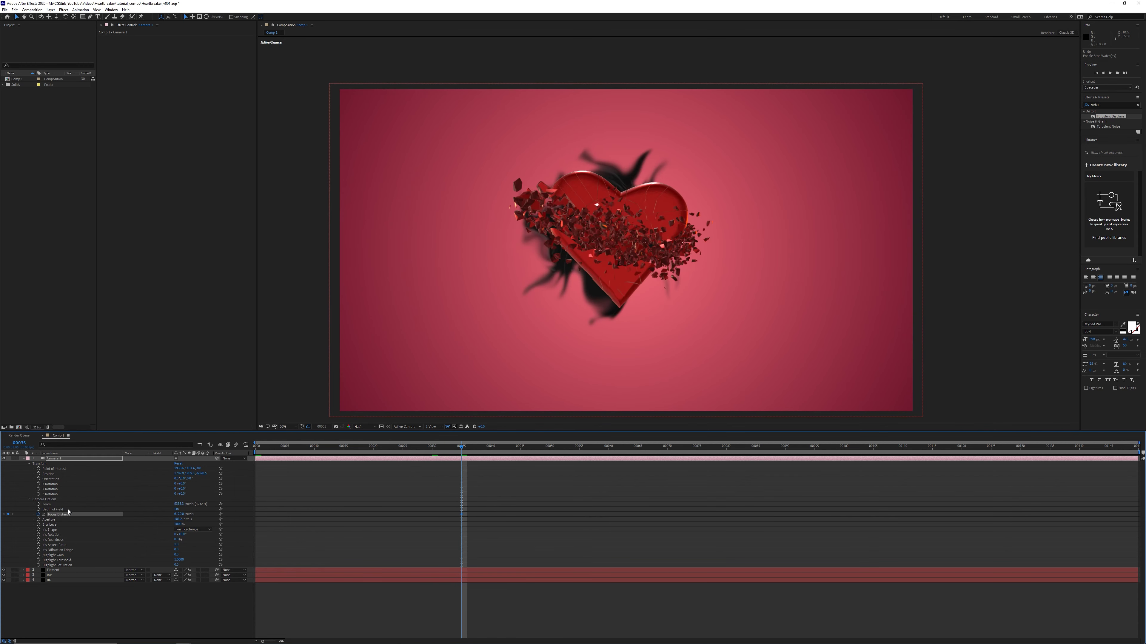
- At the last frame, increase the camera's Focus Distance so the black liquid is in focus and the heart pieces blur
key(End)
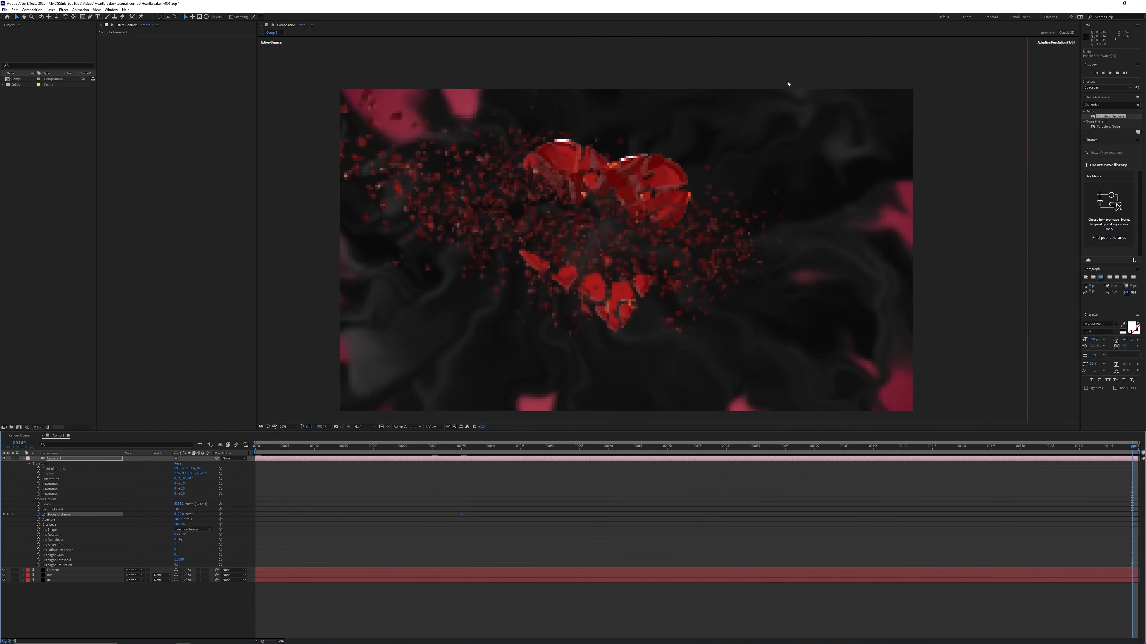
drag(179, 515, 272, 514)
drag(179, 515, 215, 515)
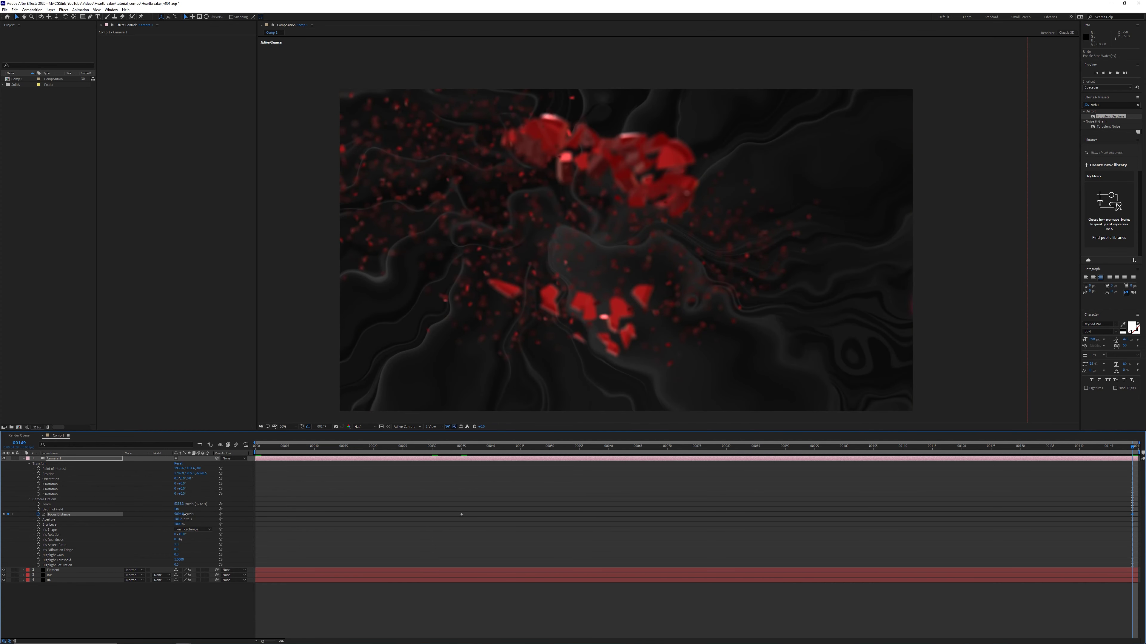
- Play back the animation in an enlarged composition view to review the camera's focus shift
key(period)
drag(483, 319, 562, 324)
key(shift+slash)
key(space)
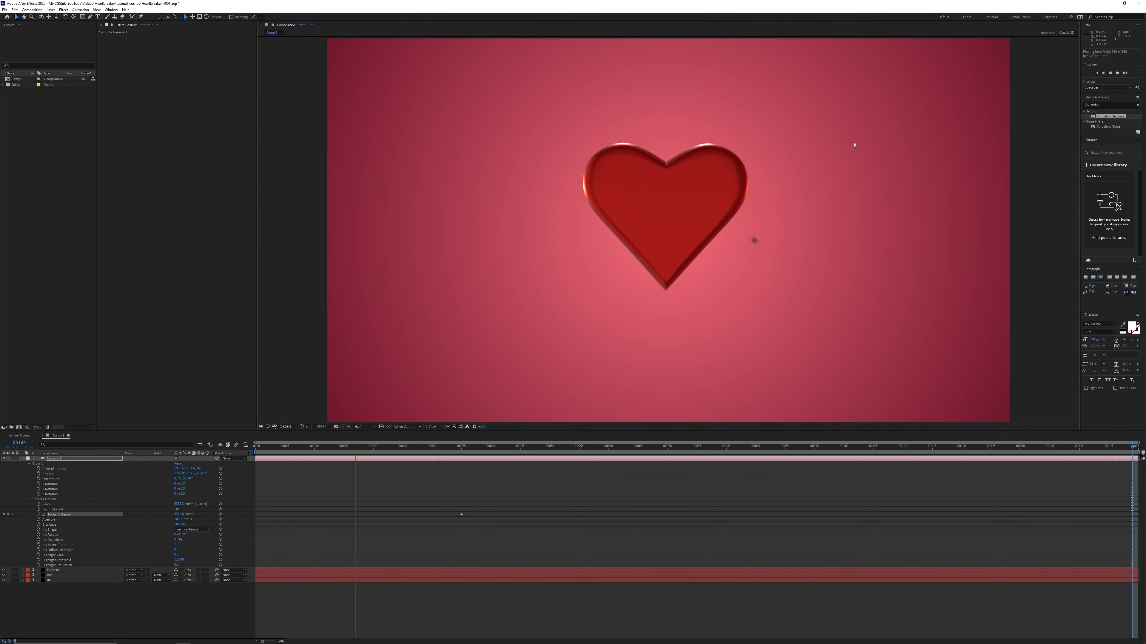
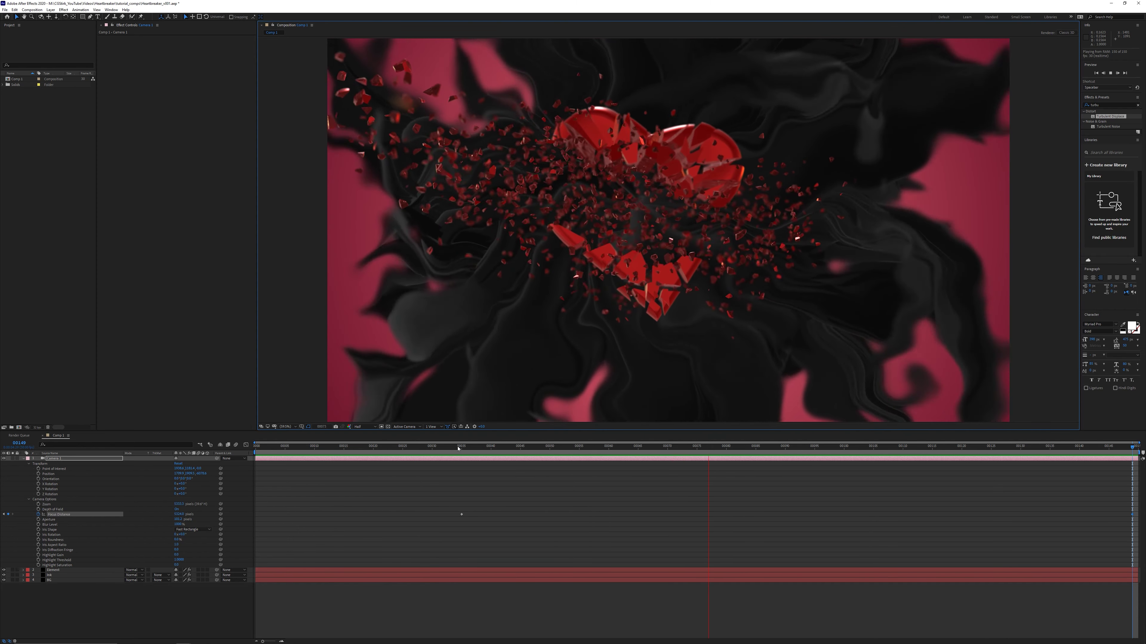
click(424, 449)
key(space)
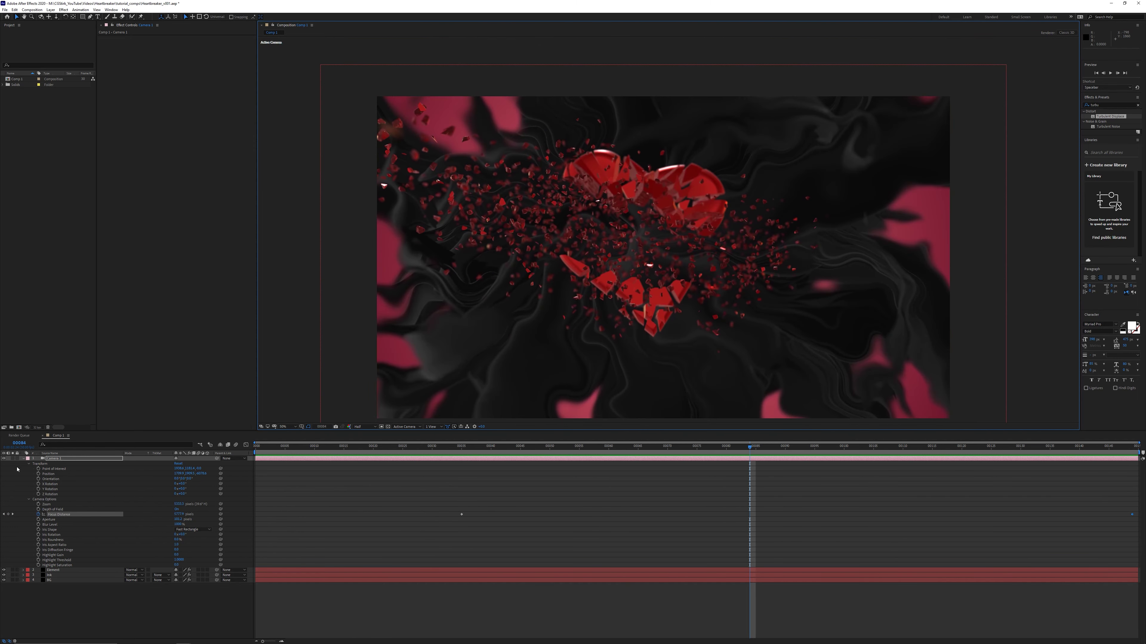
- Collapse the camera layer and create a new black solid named Heart Texture
click(23, 459)
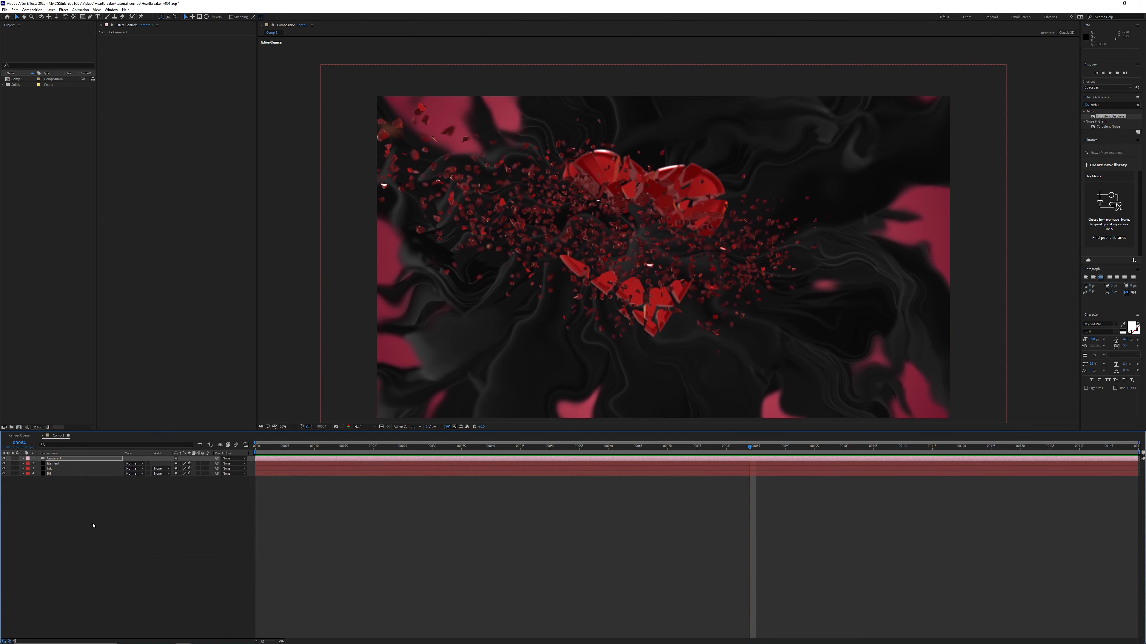
right_click(107, 500)
mouse_move(145, 504)
click(209, 518)
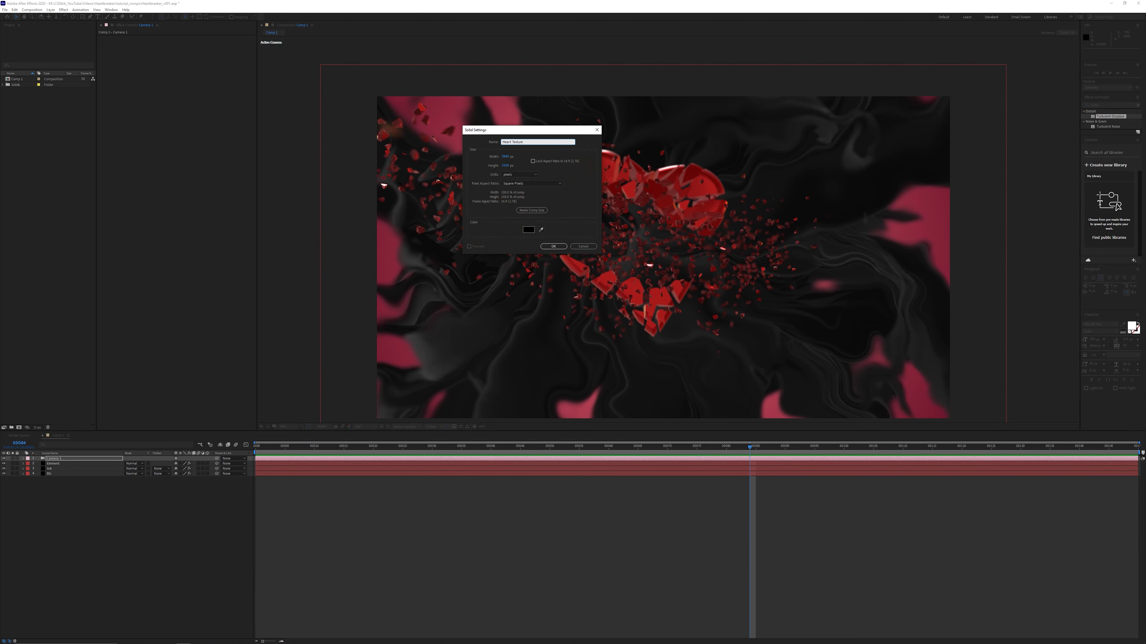
text(Heart Texture)
click(553, 247)
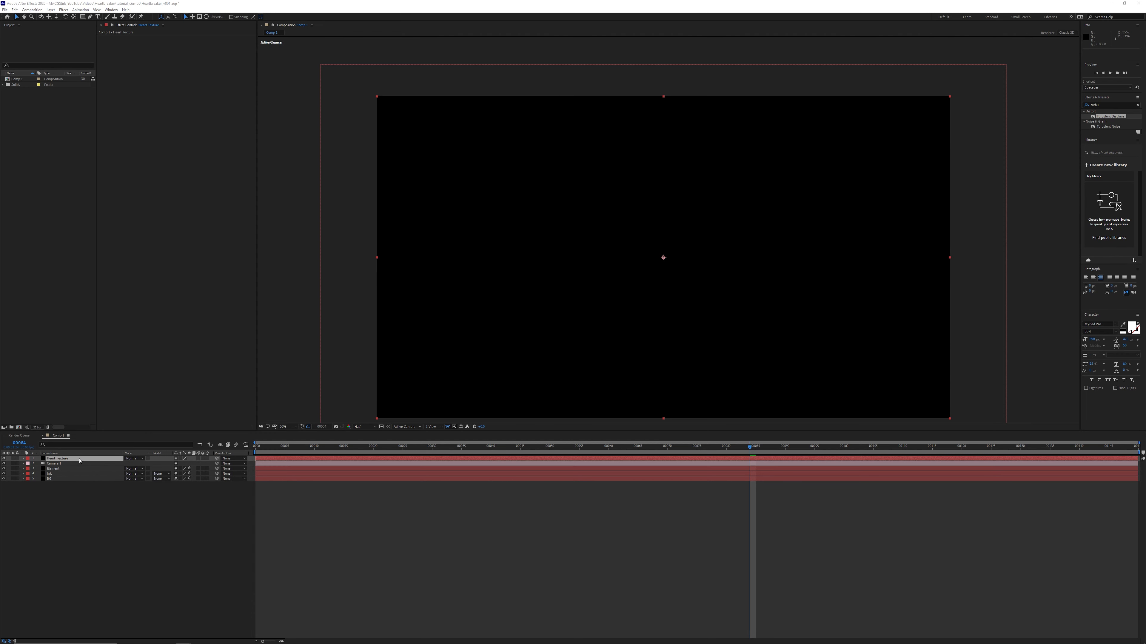
- Pre-compose the Heart Texture solid as Heart Texture Comp 1 and open the new composition
key(ctrl+shift+c)
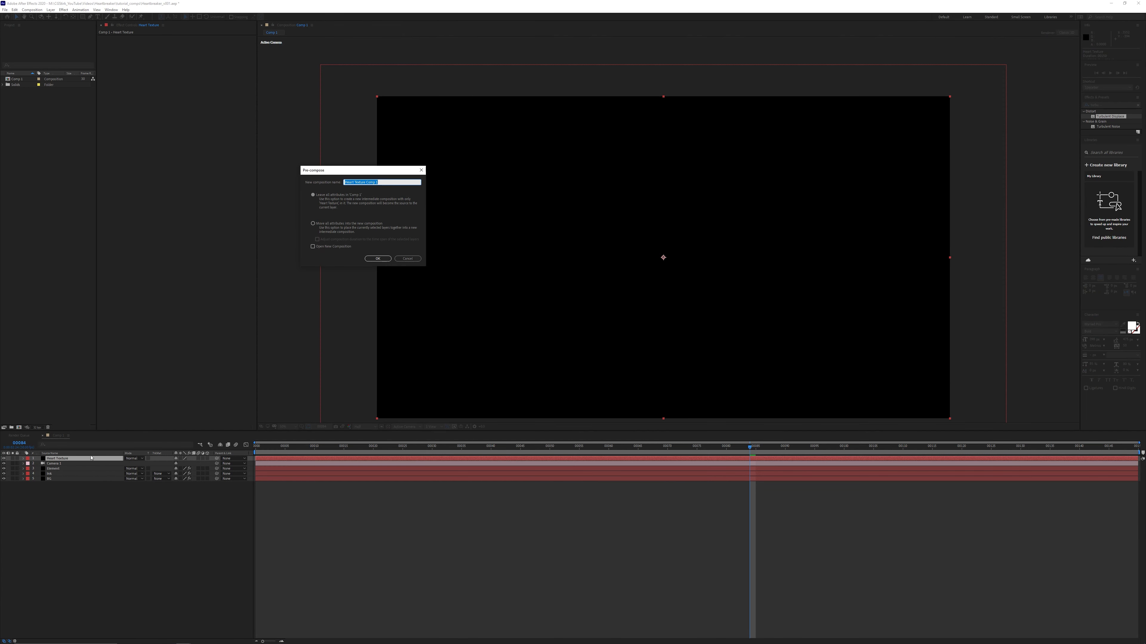
key(Return)
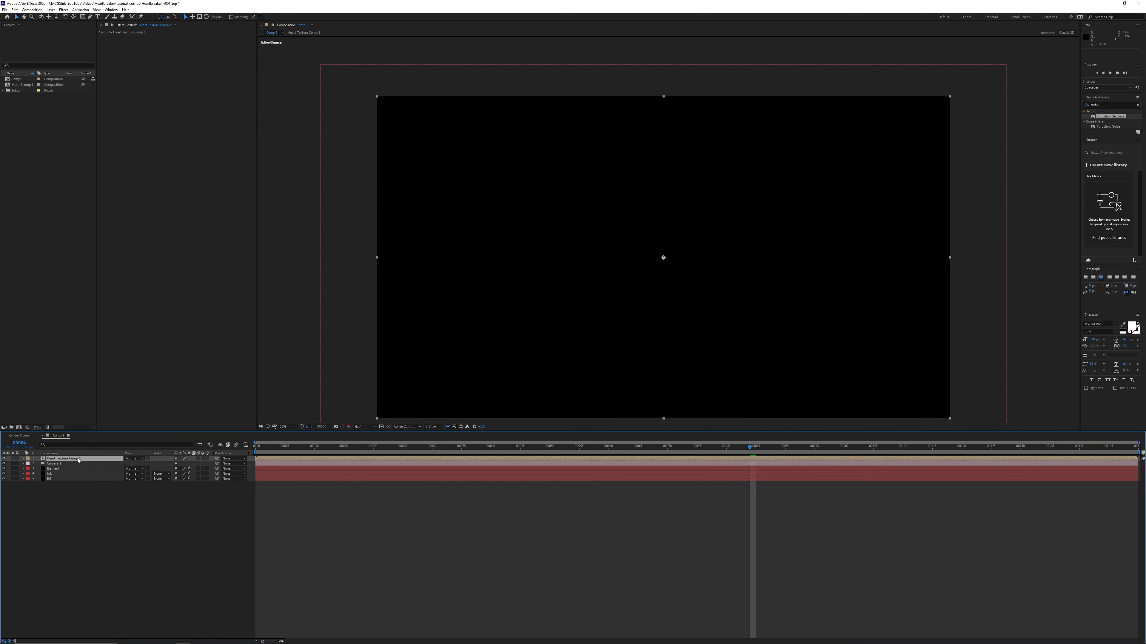
double_click(78, 458)
- Rename the solid layer inside the texture composition to Heart Texture Red
click(78, 459)
key(Return)
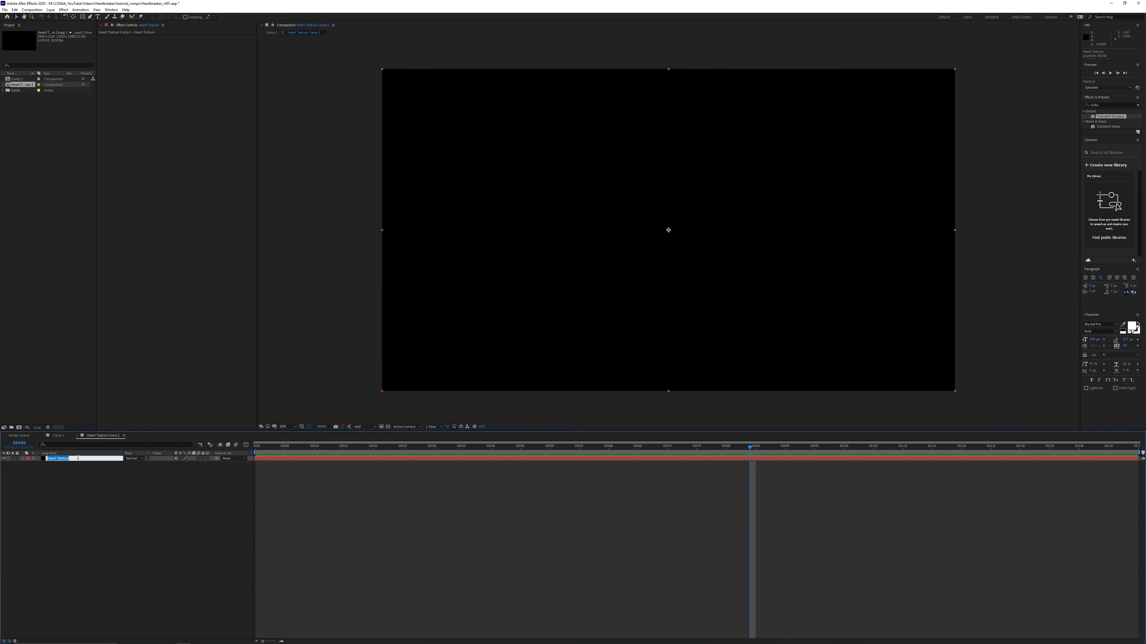
click(78, 458)
text(Red)
key(Return)
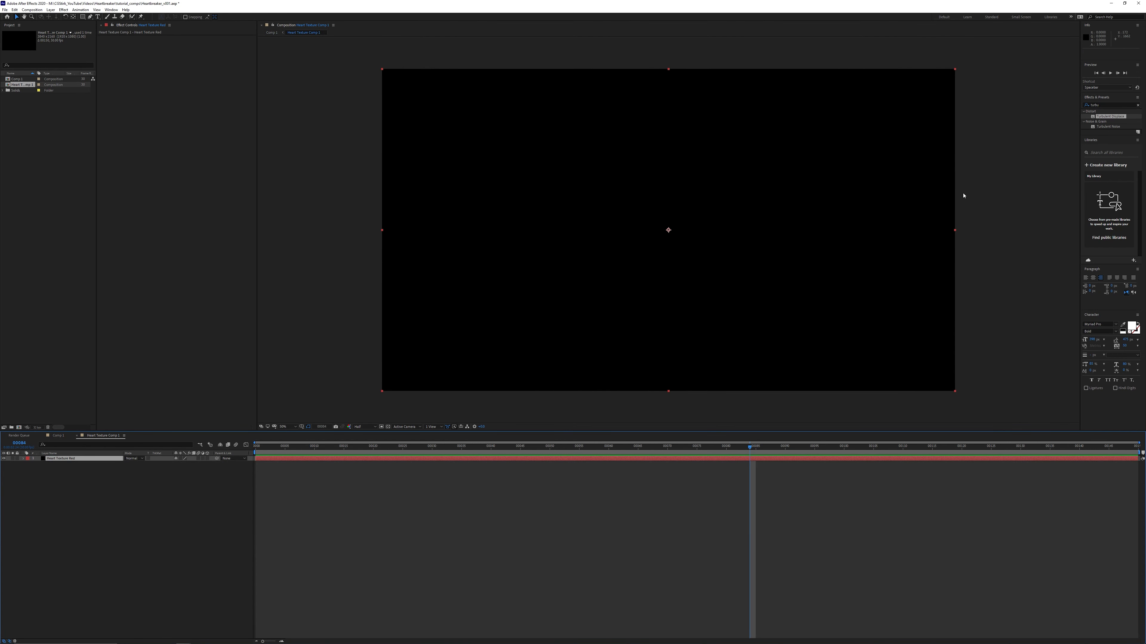
- Apply the Fill effect in its default red to the Heart Texture Red layer
double_click(1112, 105)
text(fill)
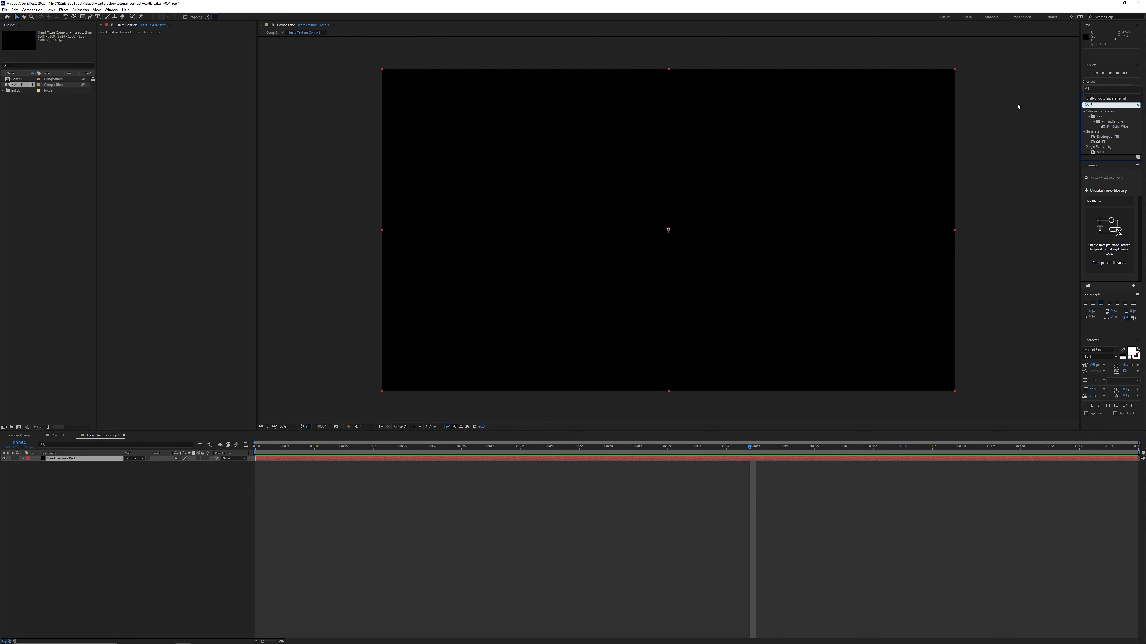
drag(1100, 142, 212, 149)
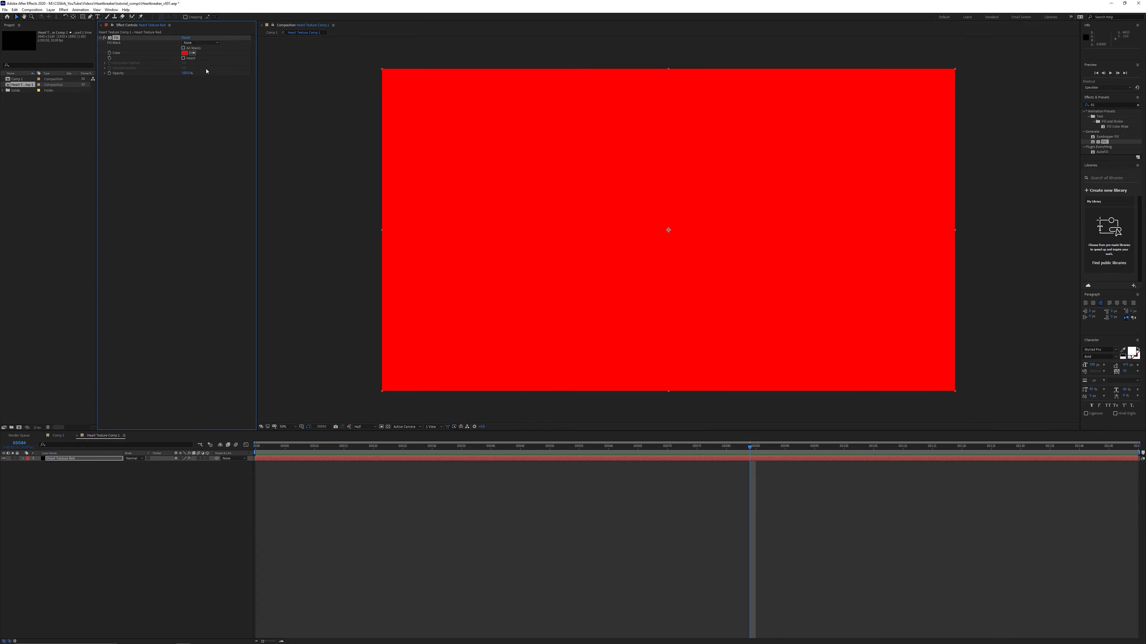
- Duplicate the Heart Texture Red layer, rename the copy Heart Texture Black and remove its Fill effect
key(ctrl+d)
key(Return)
click(92, 458)
key(BackSpace)
key(BackSpace)
key(BackSpace)
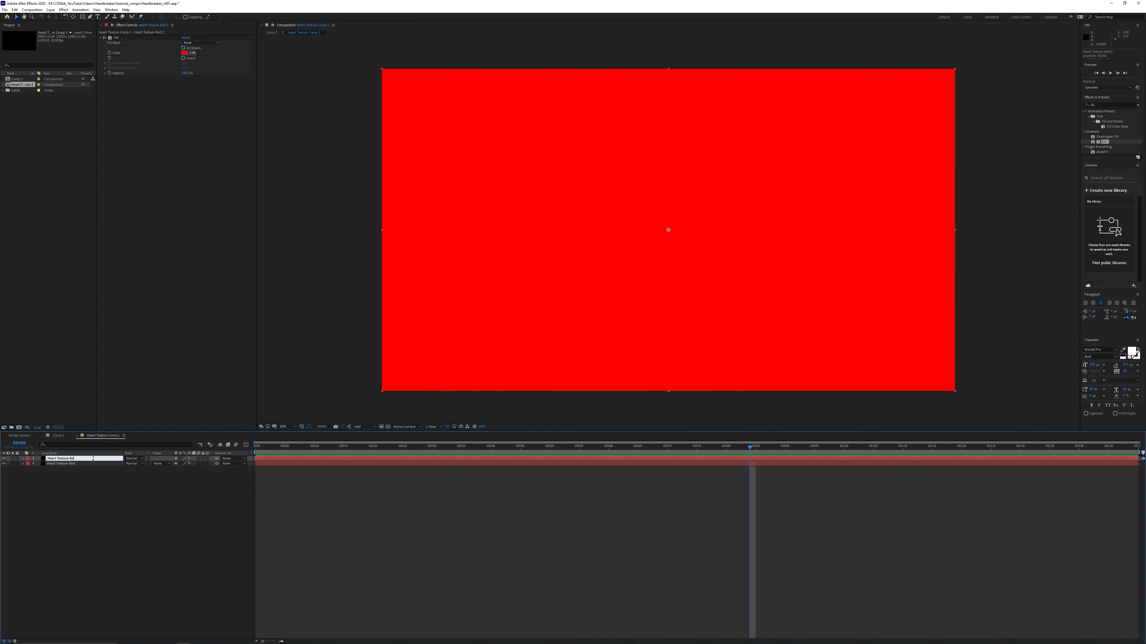
text(Black)
key(Return)
click(116, 37)
key(Delete)
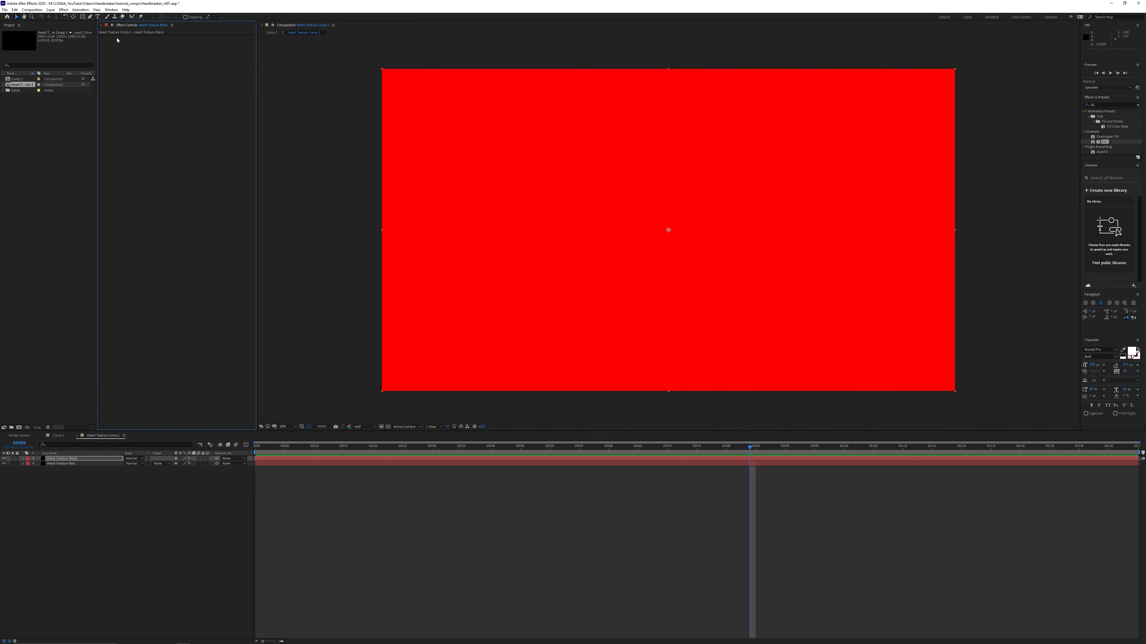
- Create a new solid named matte and apply the Fractal Noise effect to it
right_click(182, 493)
mouse_move(226, 496)
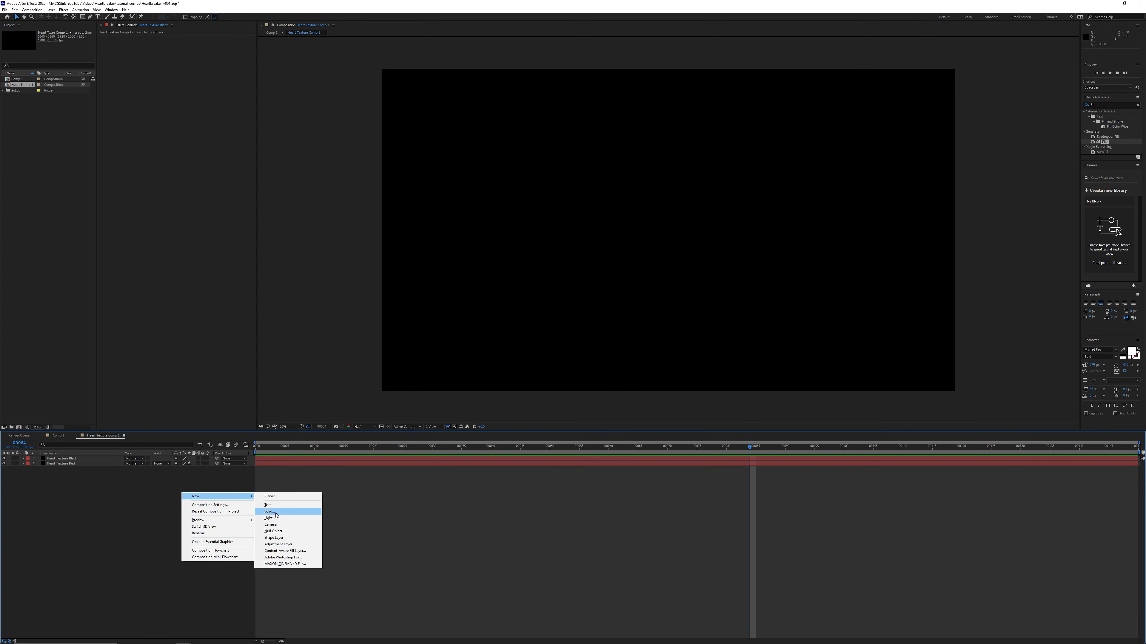
click(270, 512)
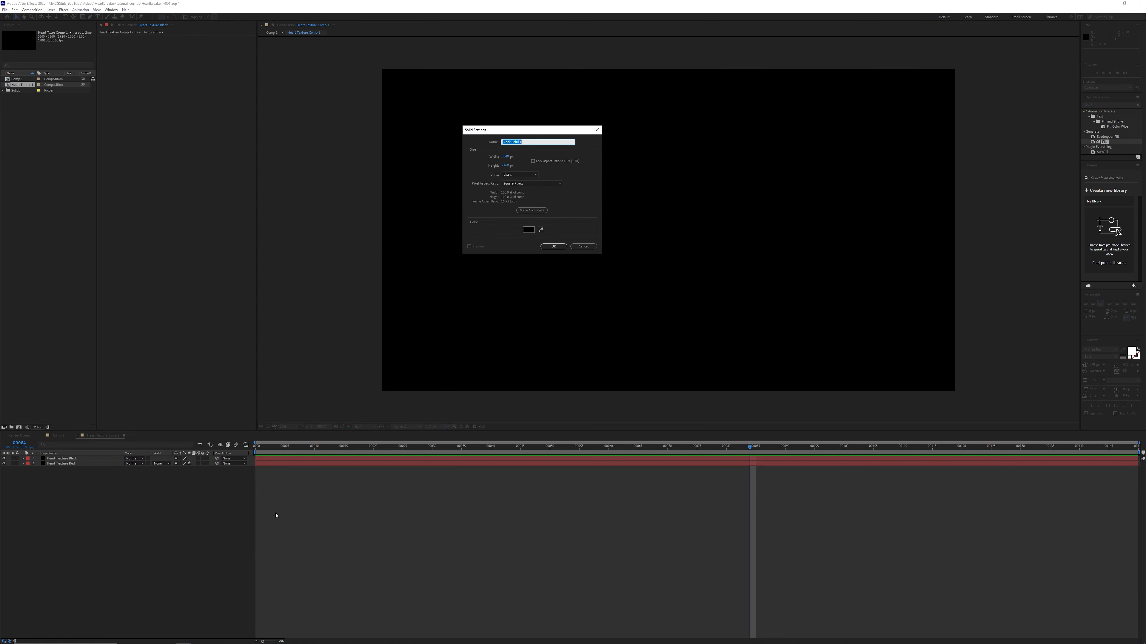
click(564, 250)
click(1102, 105)
text(fra)
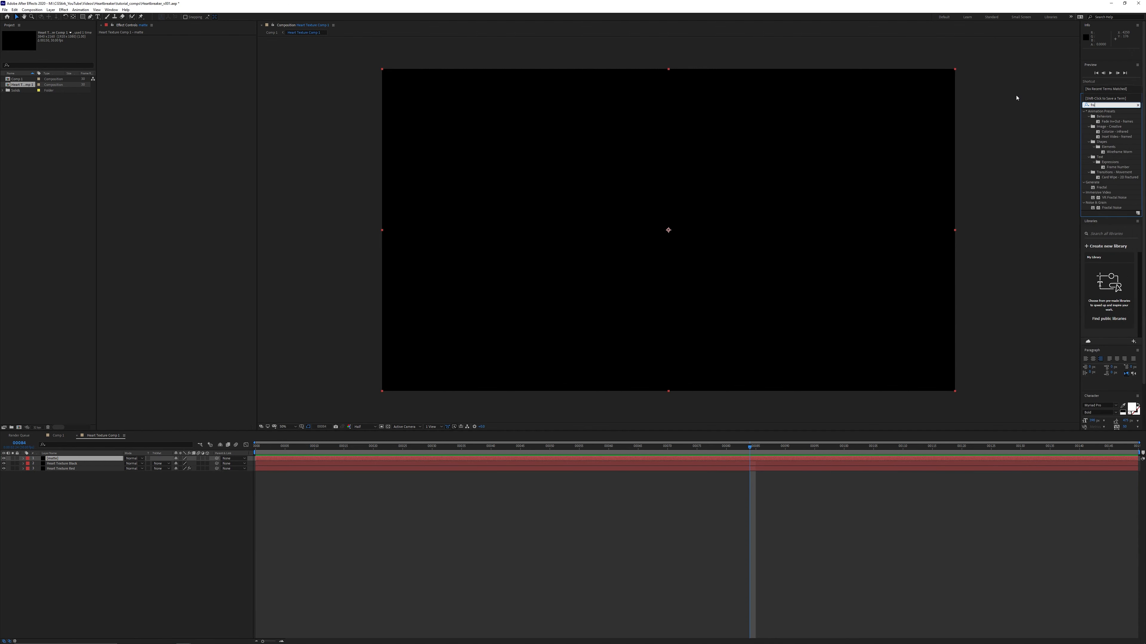
text(ctal)
double_click(1111, 137)
- Set the Fractal Noise on the matte layer to the Dynamic fractal type with a contrast of 200
click(212, 42)
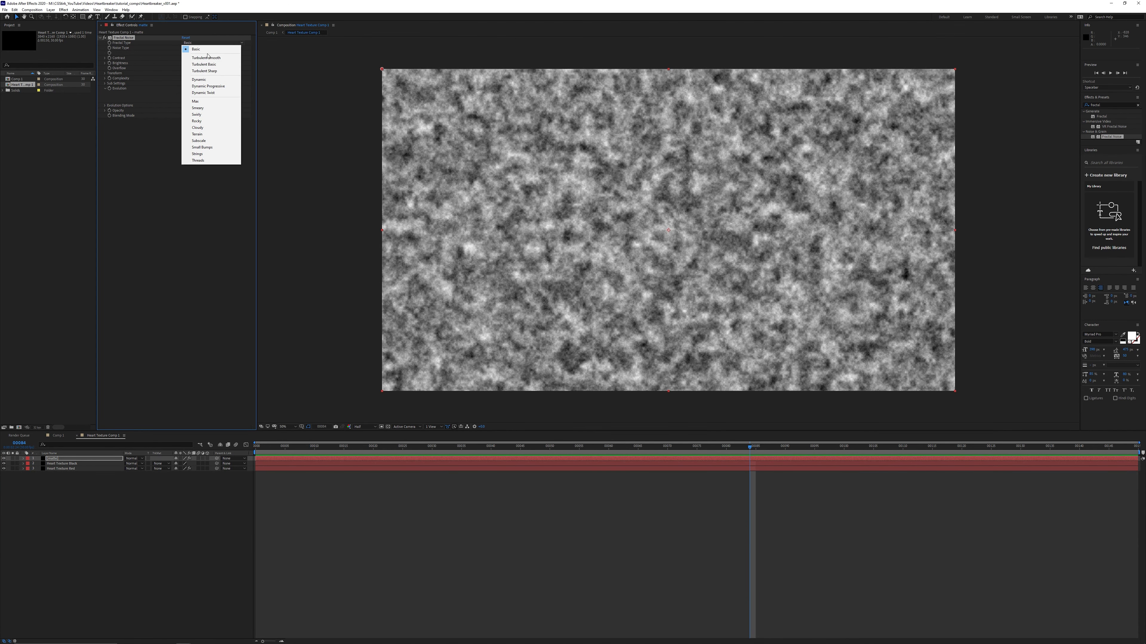
click(210, 79)
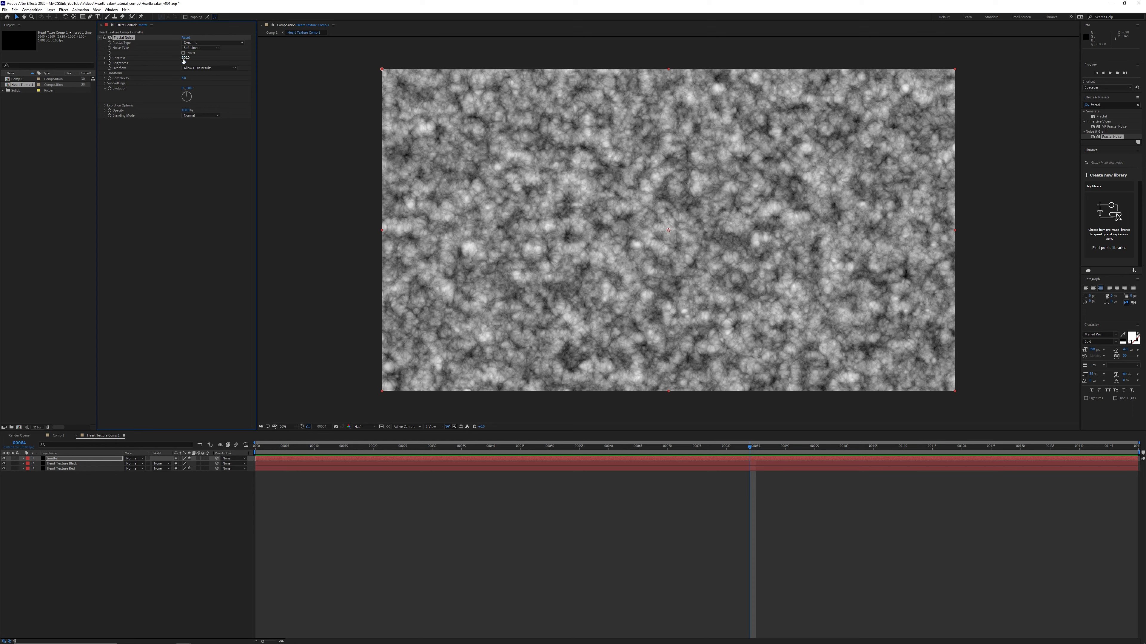
drag(193, 59, 219, 59)
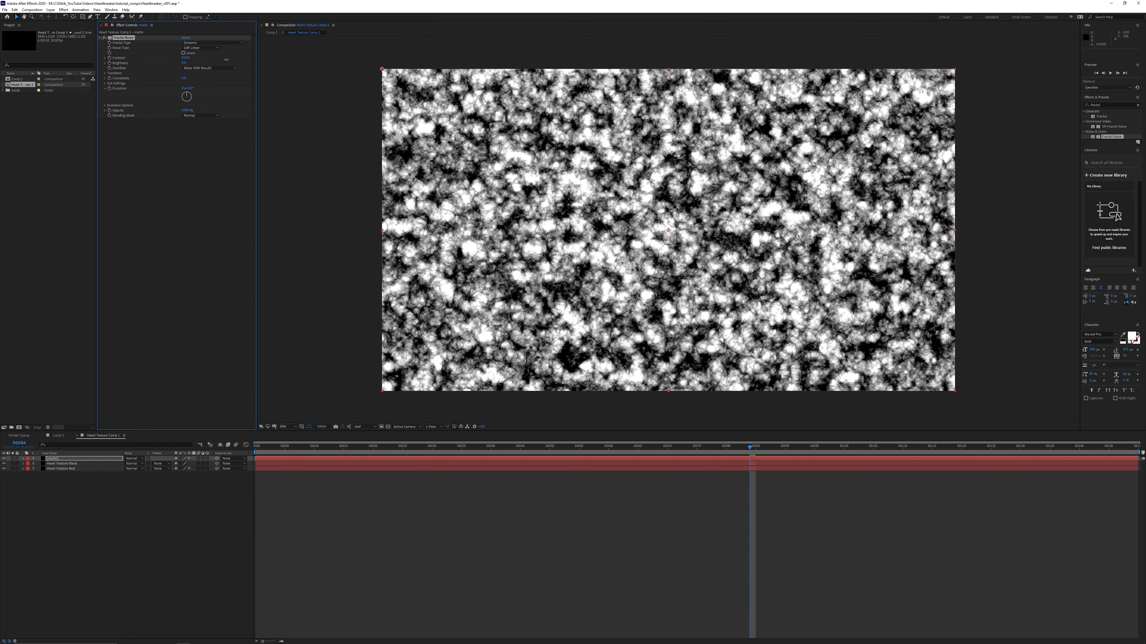
click(185, 58)
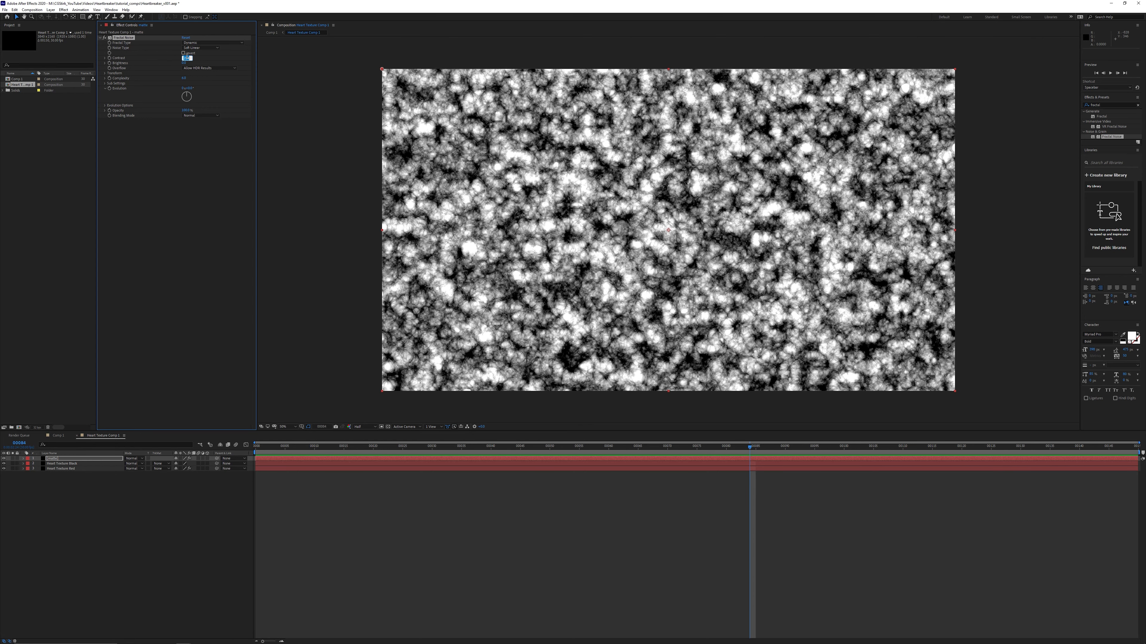
text(200)
key(Return)
- Set the transform scale of the matte's Fractal Noise to 1000
click(104, 73)
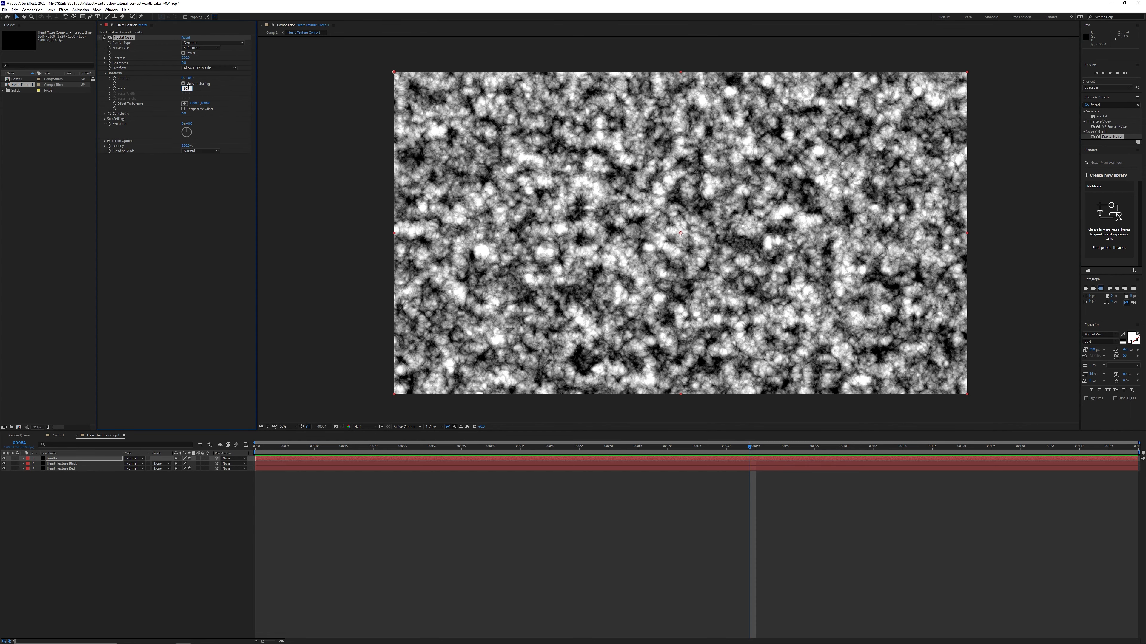
text(1000)
key(Return)
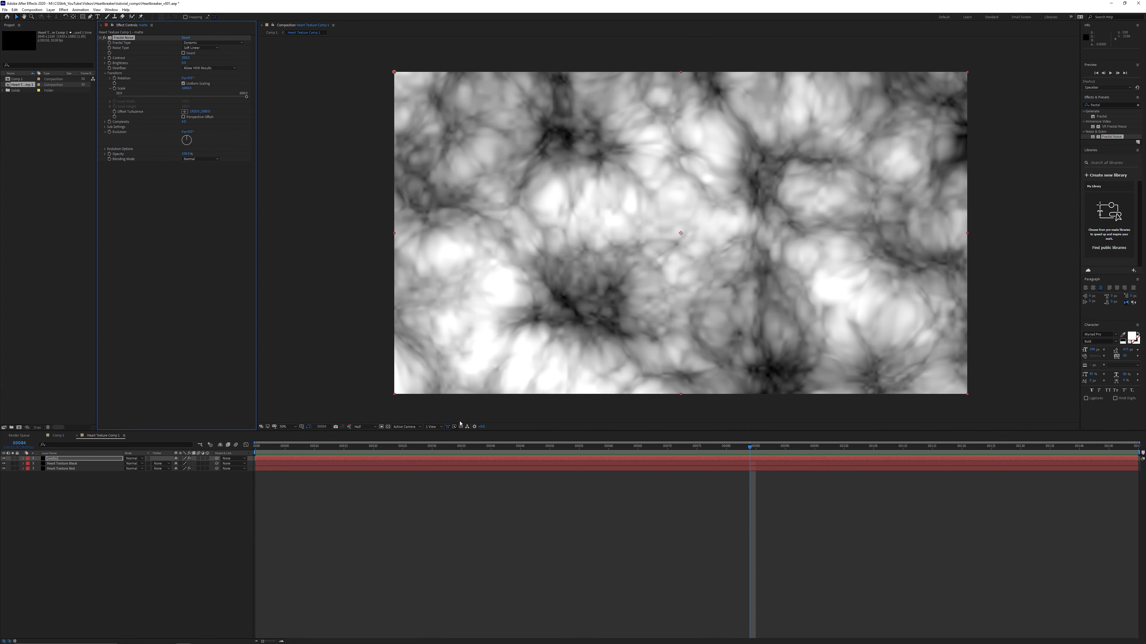
- Add the expression time * 100 to the Fractal Noise Evolution and scrub through the timeline to check the motion
drag(460, 450, 255, 449)
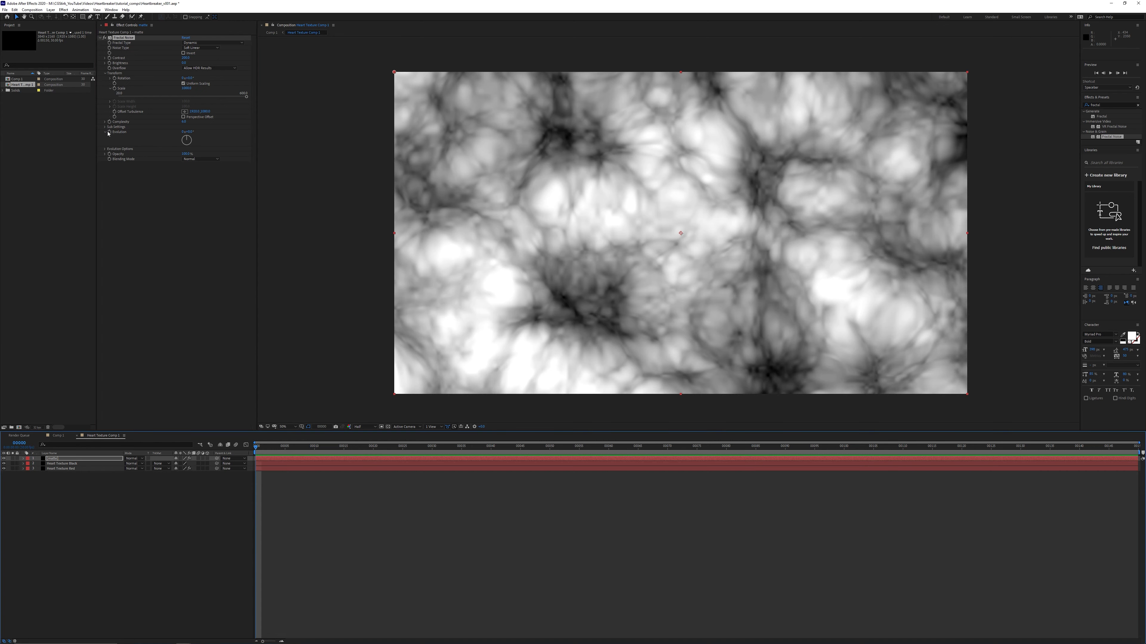
alt+click(110, 131)
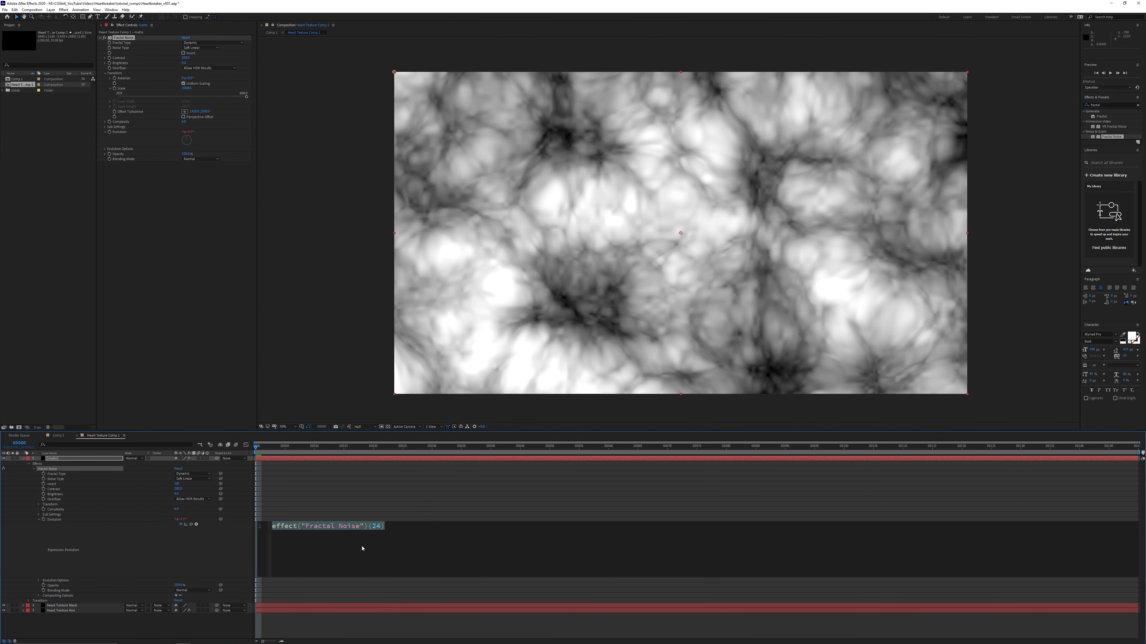
scroll(362, 550, up, 6)
text(time * 100)
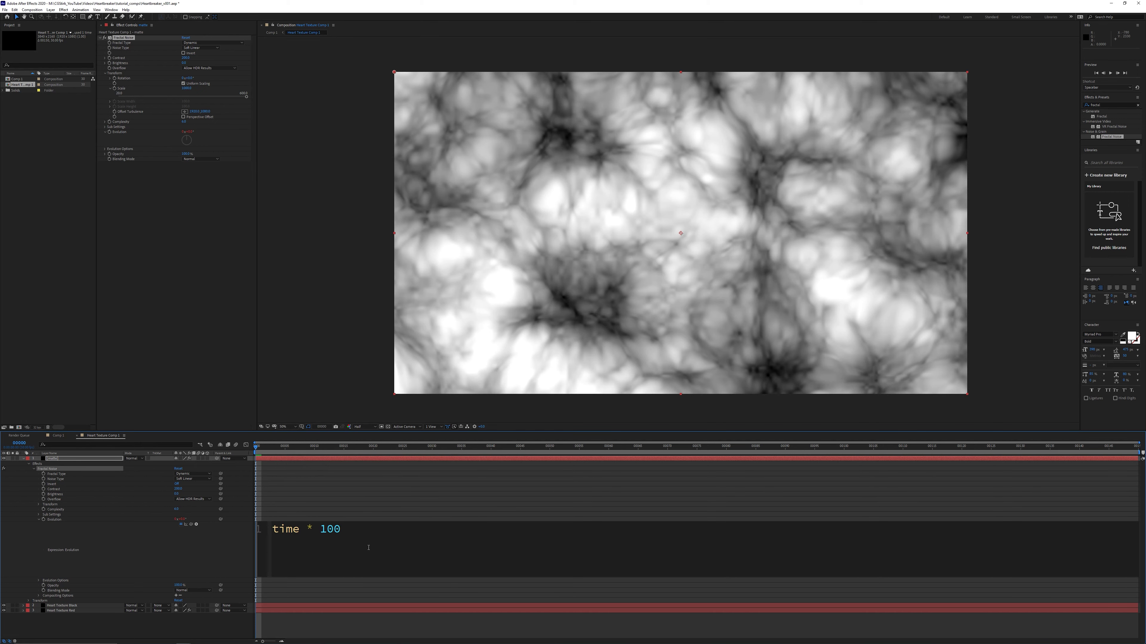
click(333, 501)
drag(281, 447, 1022, 440)
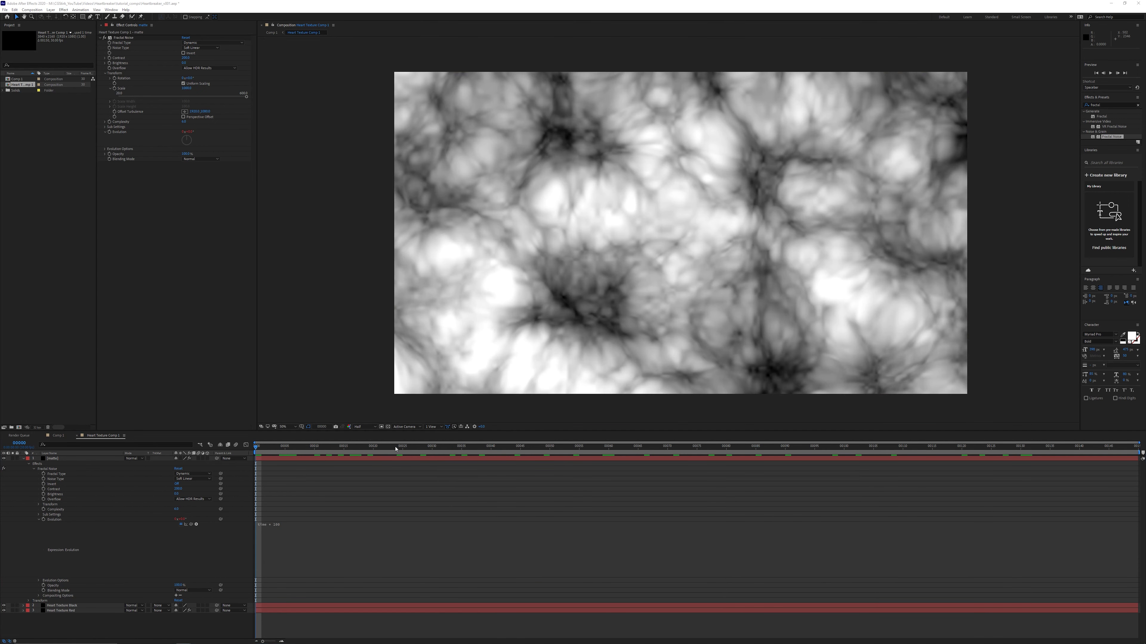
- Keyframe the Fractal Noise brightness from fully black at frame 30 to bright at the composition's end and preview the animation
drag(394, 448, 433, 448)
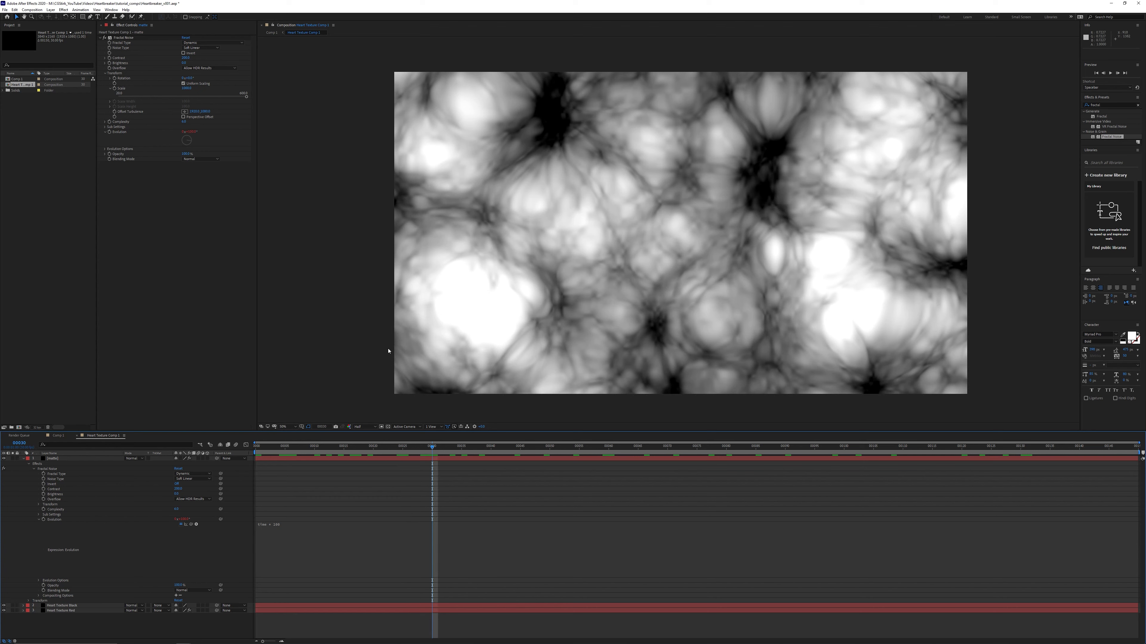
drag(176, 494, 141, 498)
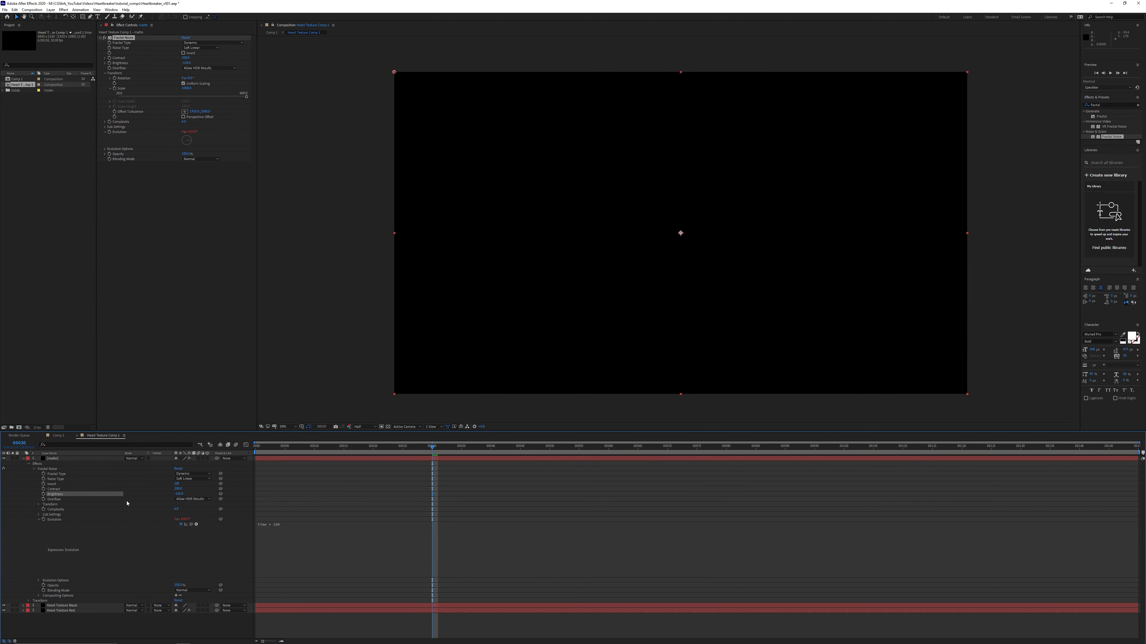
drag(451, 447, 1139, 465)
drag(178, 494, 265, 503)
key(space)
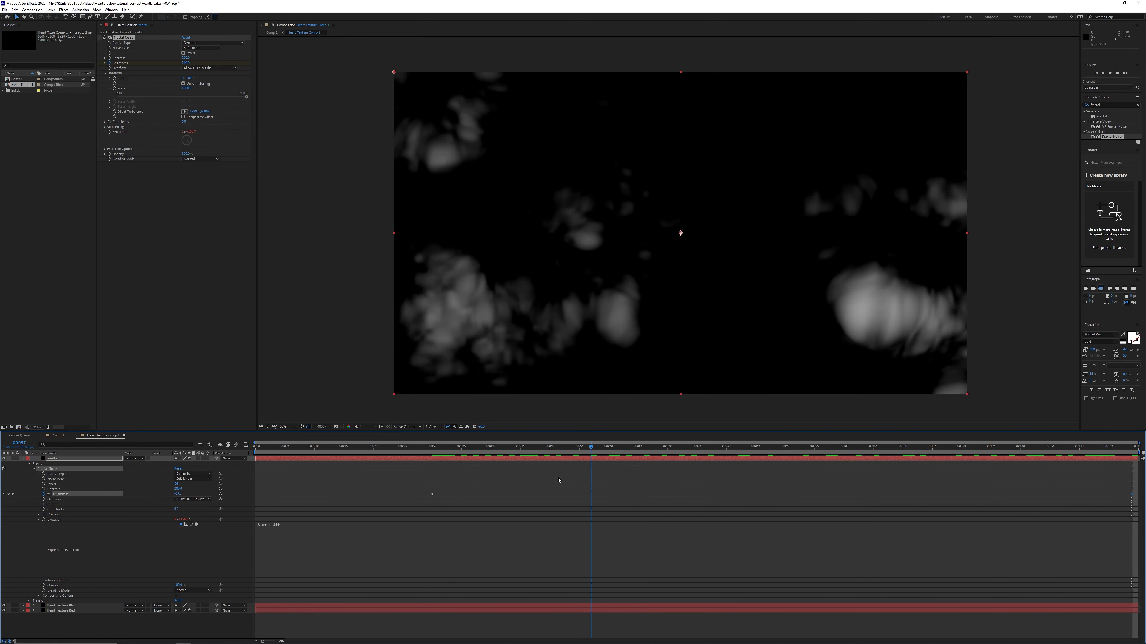
- Hide the matte layer, assign it as the Luma Matte of Heart Texture Black and play back the texture reveal
click(24, 459)
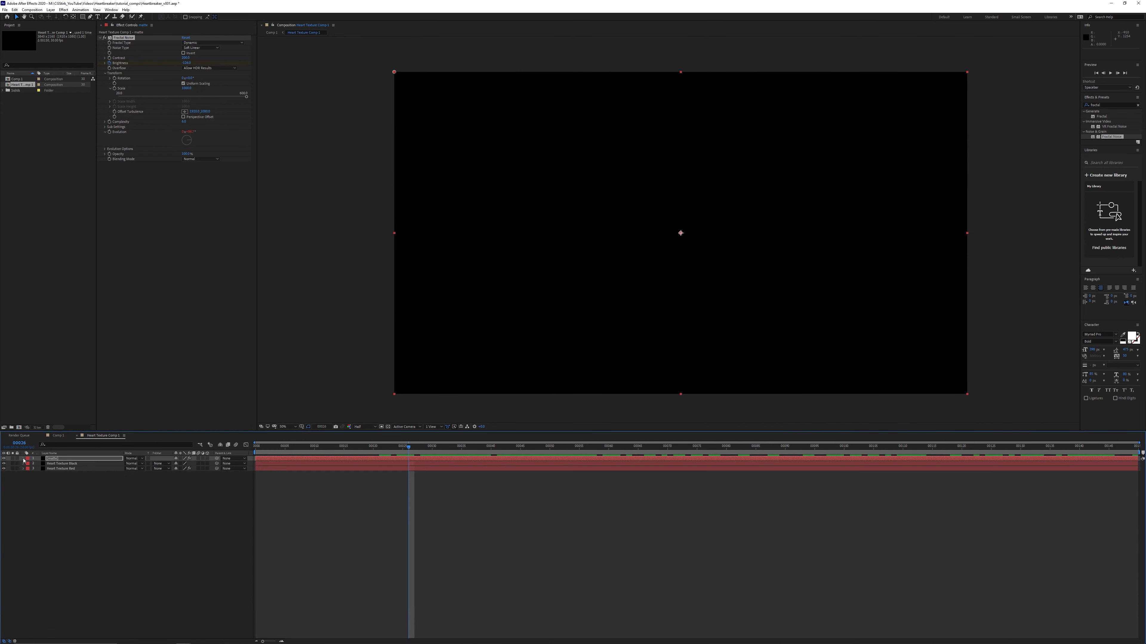
click(4, 459)
click(63, 464)
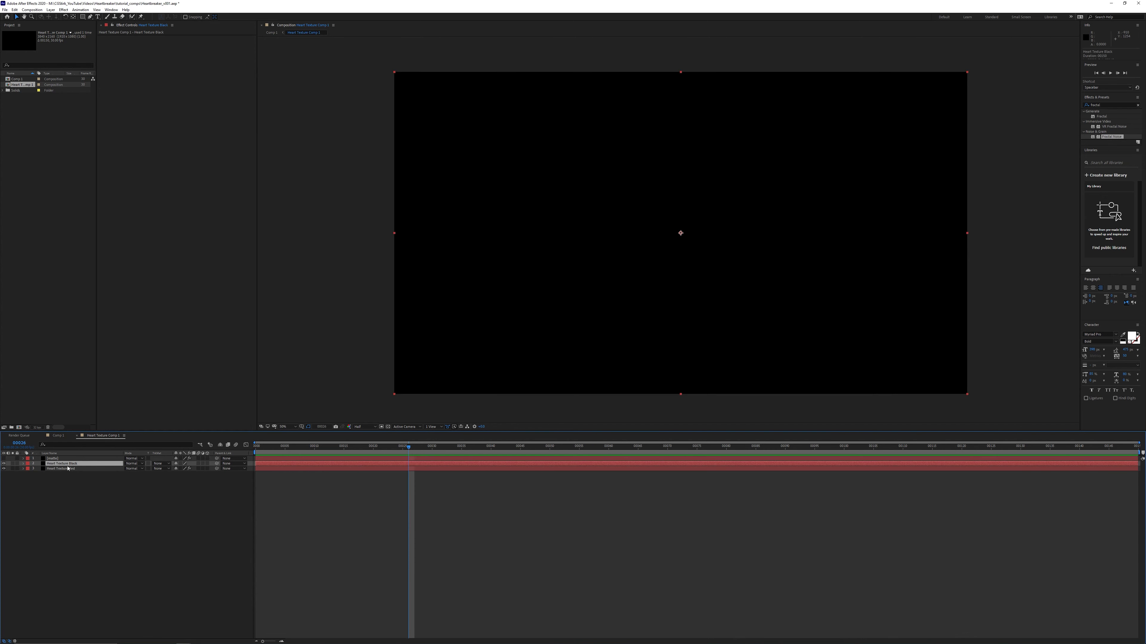
click(159, 466)
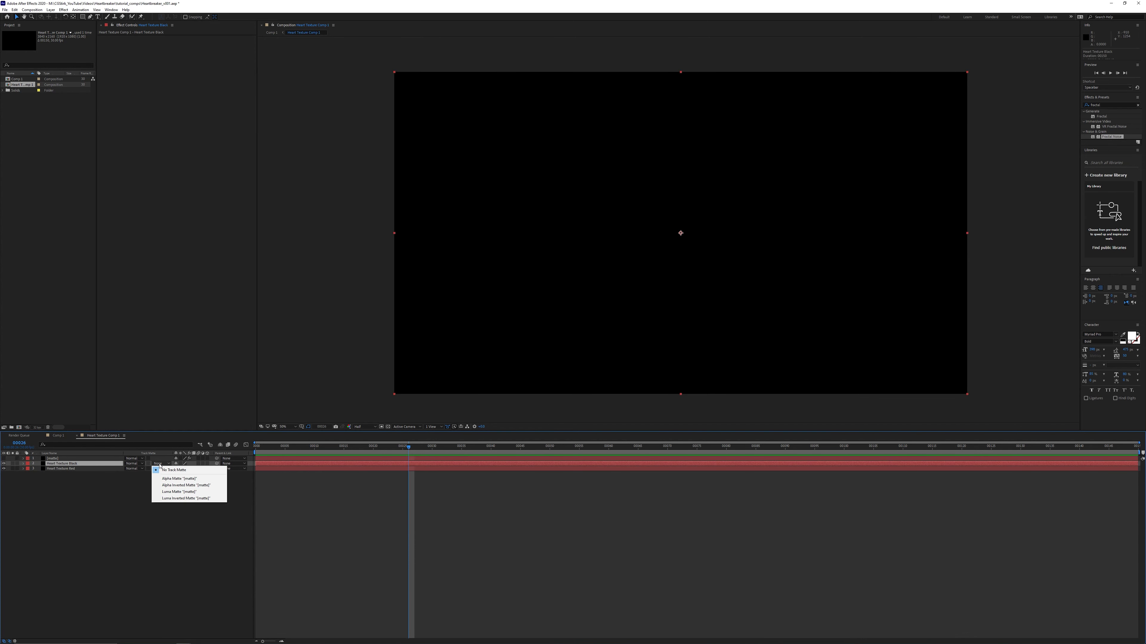
click(178, 492)
mouse_move(408, 448)
mouse_down()
mouse_move(360, 450)
mouse_move(403, 451)
mouse_up()
click(59, 469)
key(space)
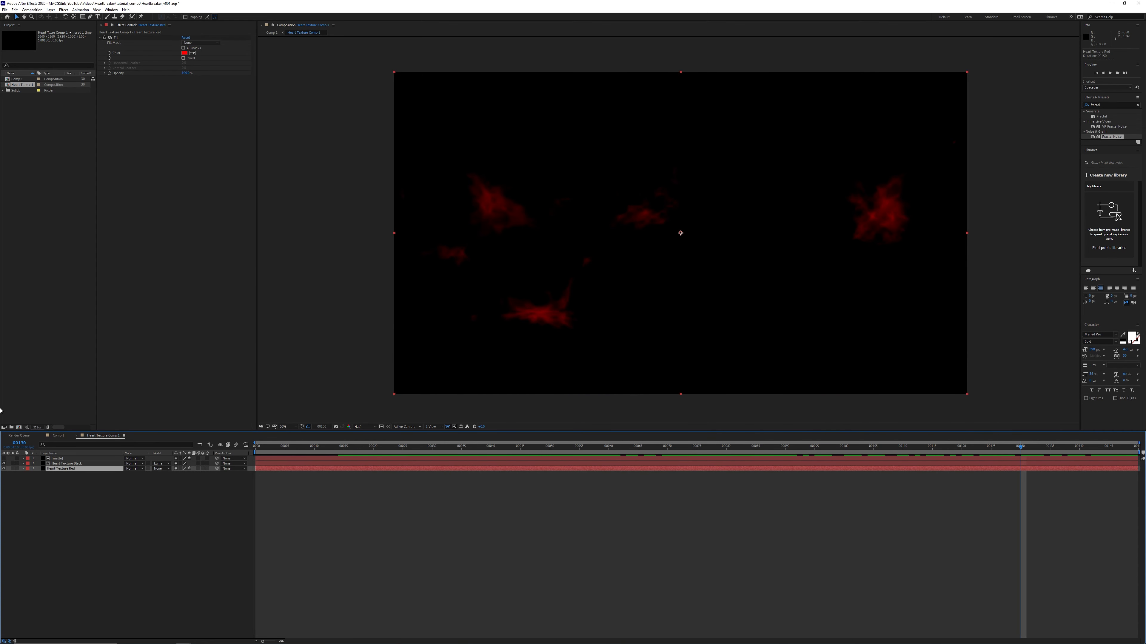
- In Comp 1, hide Heart Texture Comp 1 and assign it as custom texture map Layer 1 of the Element effect, including masks
click(58, 436)
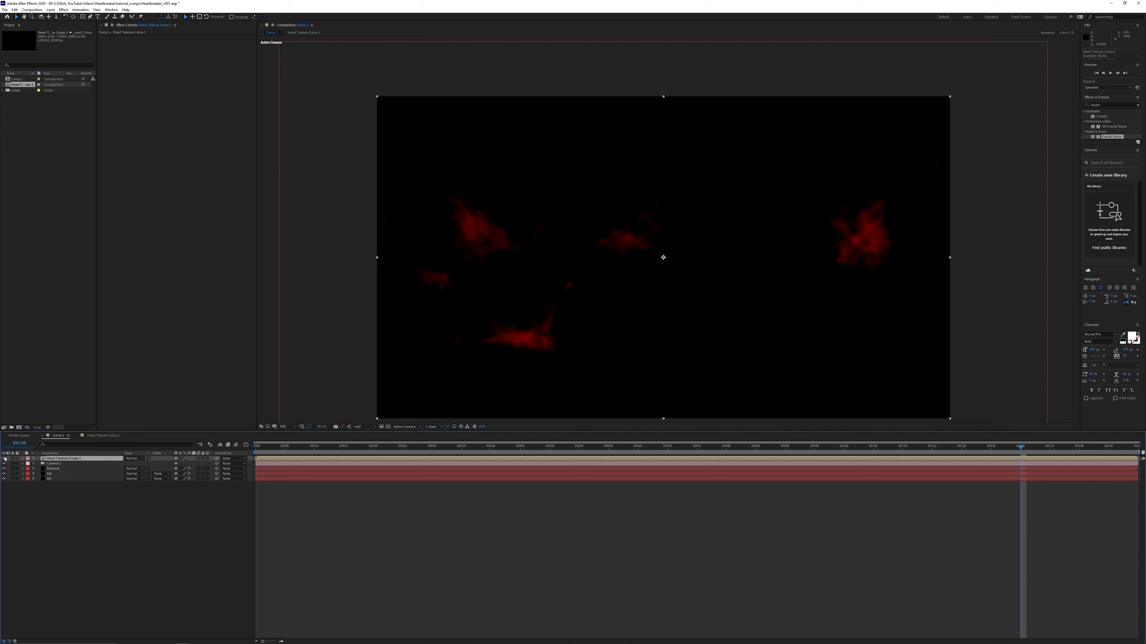
click(4, 458)
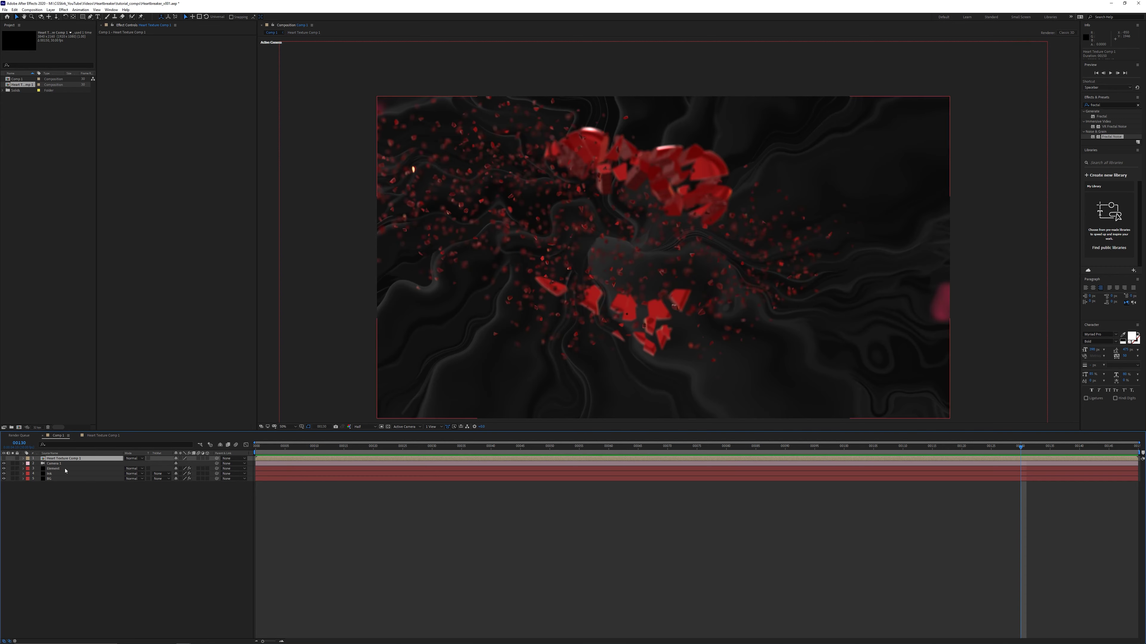
click(52, 469)
scroll(132, 317, down, 15)
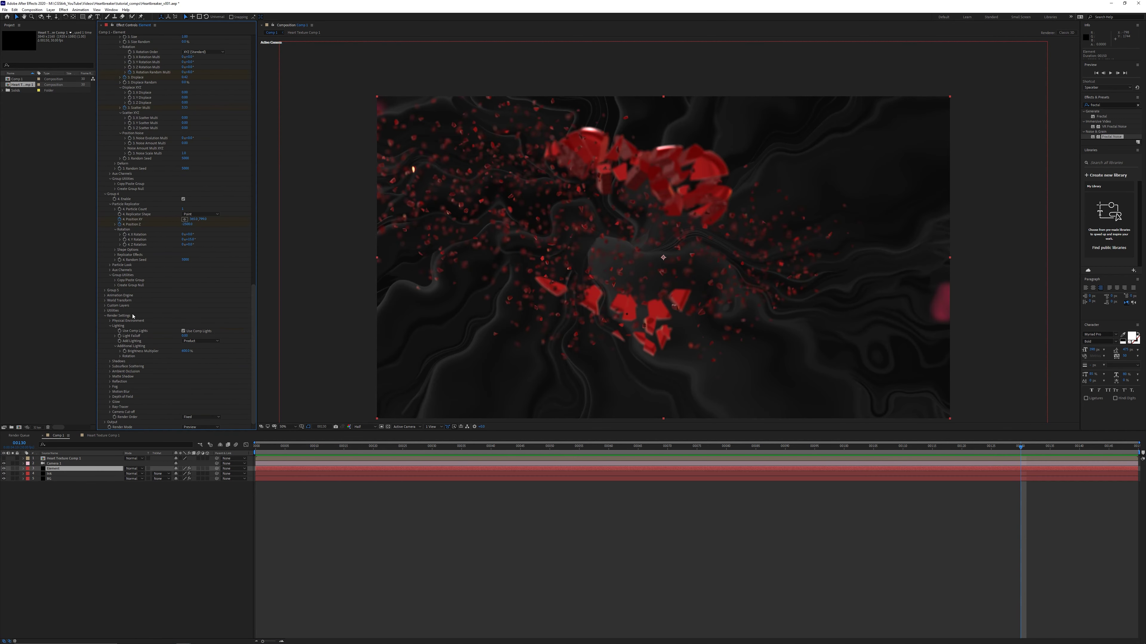
click(105, 306)
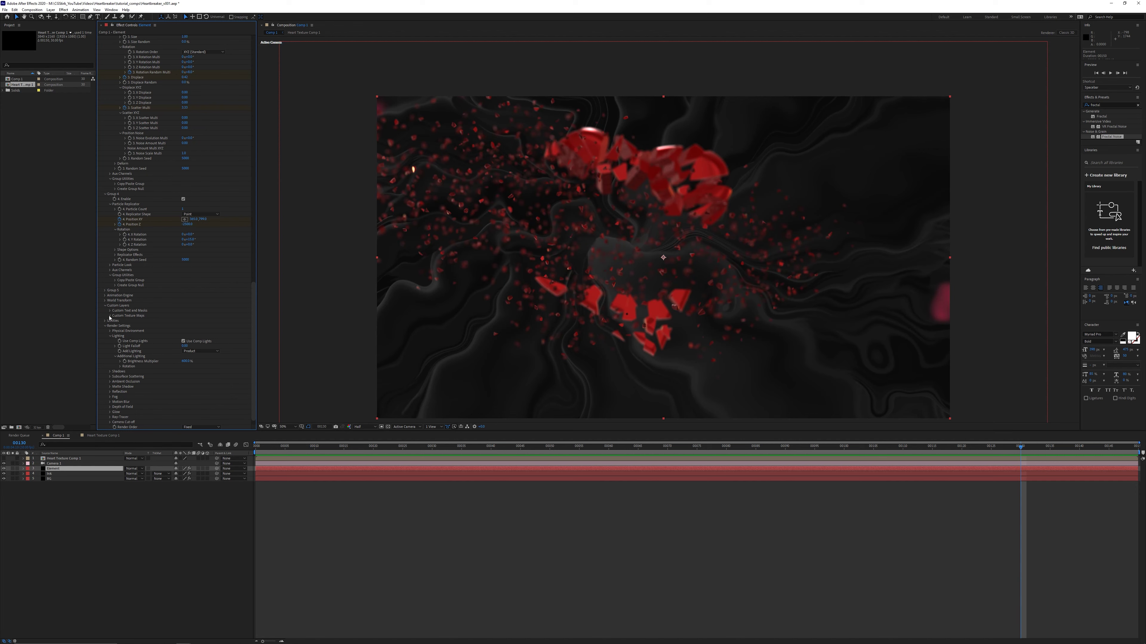
click(109, 316)
click(195, 321)
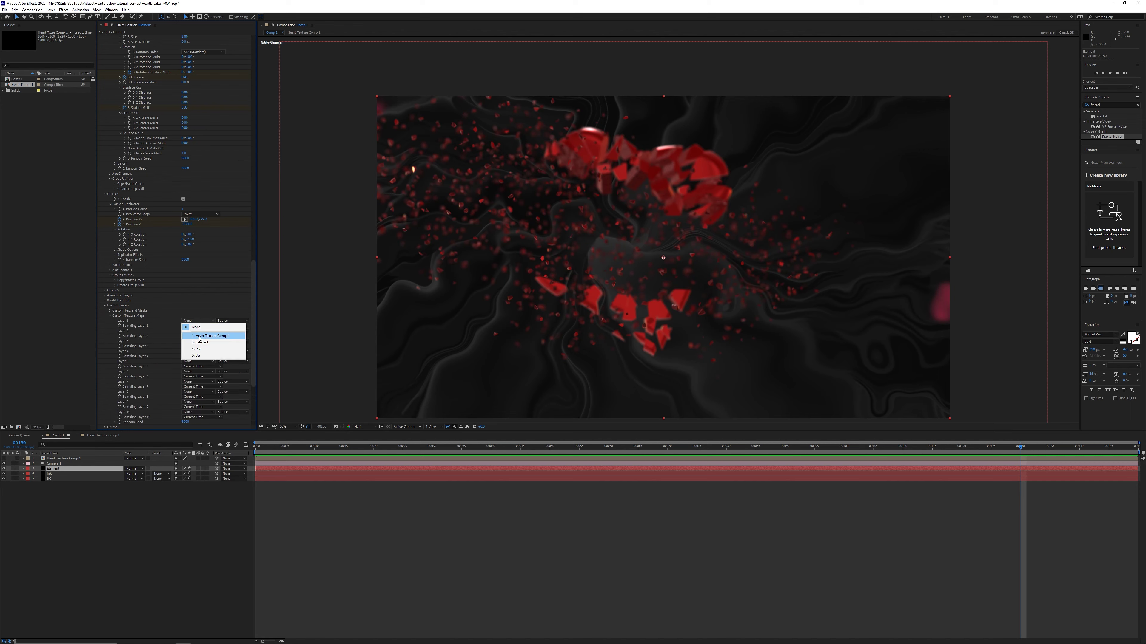
click(198, 333)
click(228, 321)
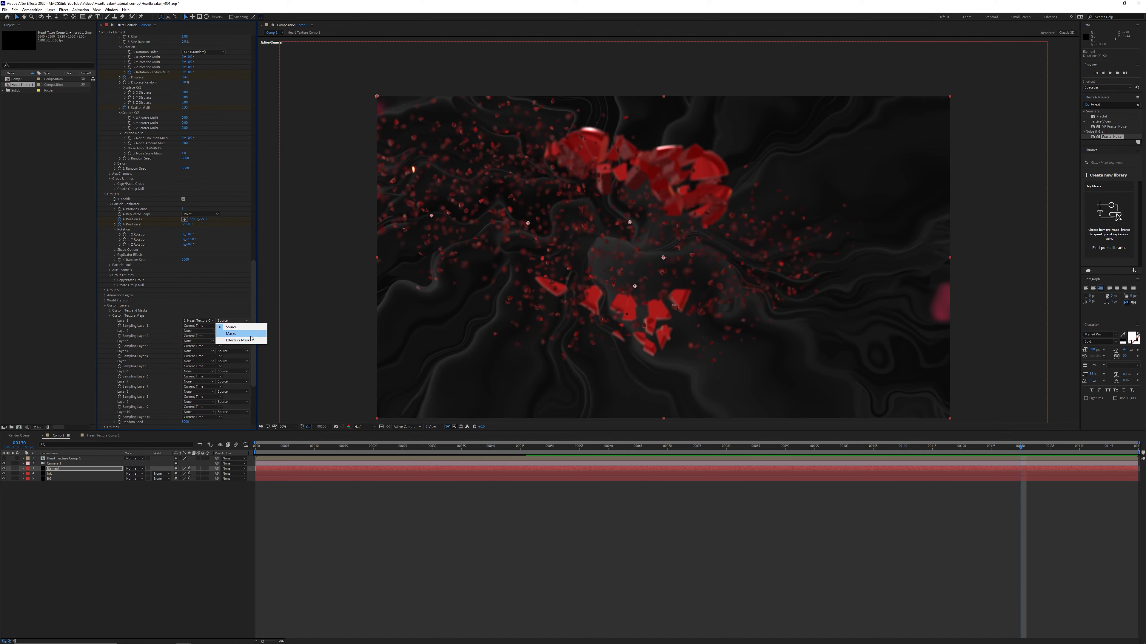
click(253, 334)
- In Element's Scene Setup, load Custom Layer 1 as the reflectivity texture of heart_upper's outer Shattered_Heart material
scroll(153, 53, up, 15)
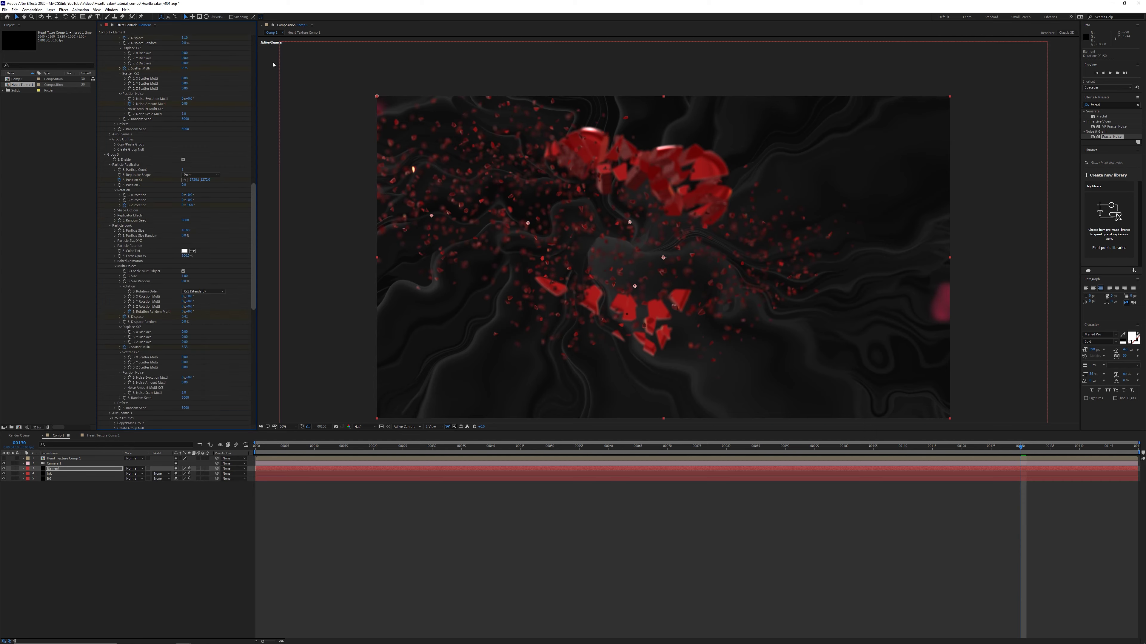
click(127, 50)
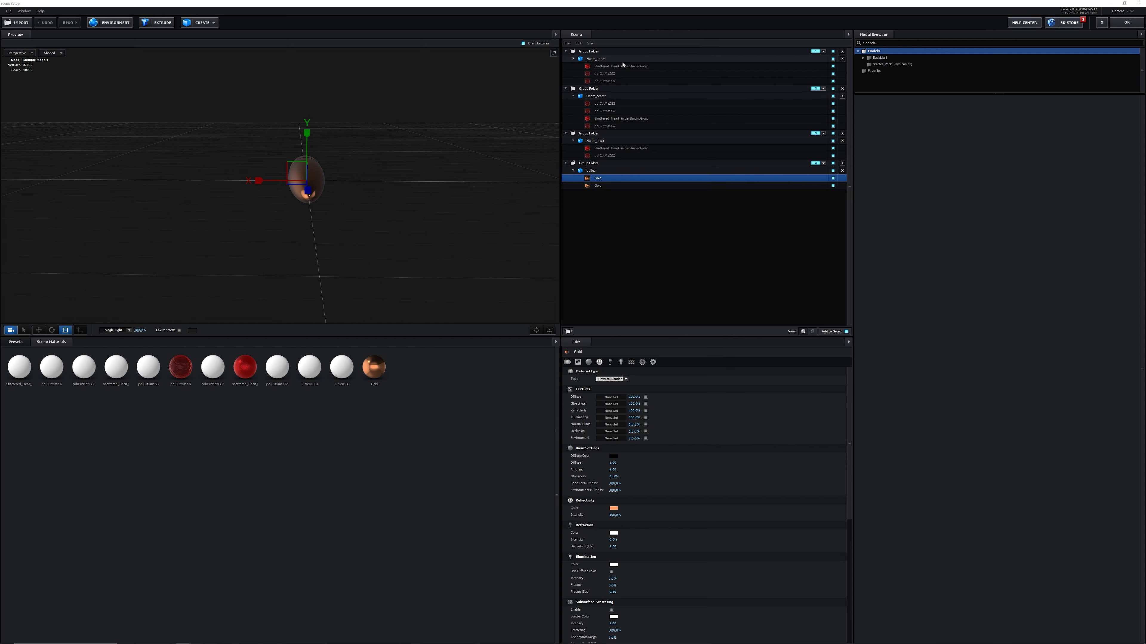
click(596, 59)
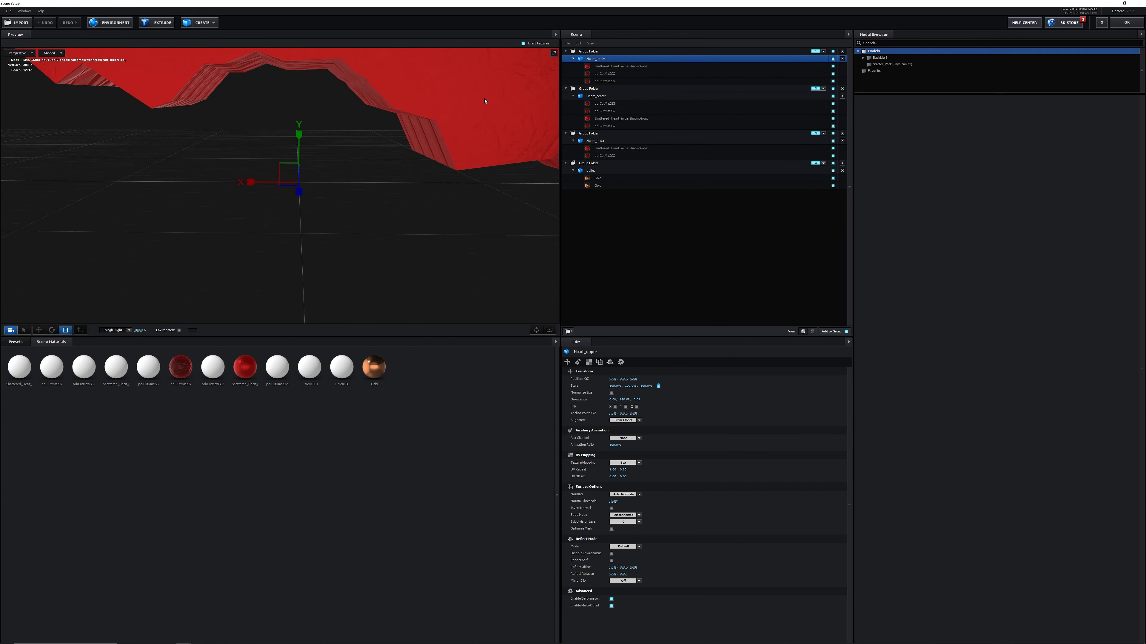
click(623, 66)
scroll(614, 406, down, 1)
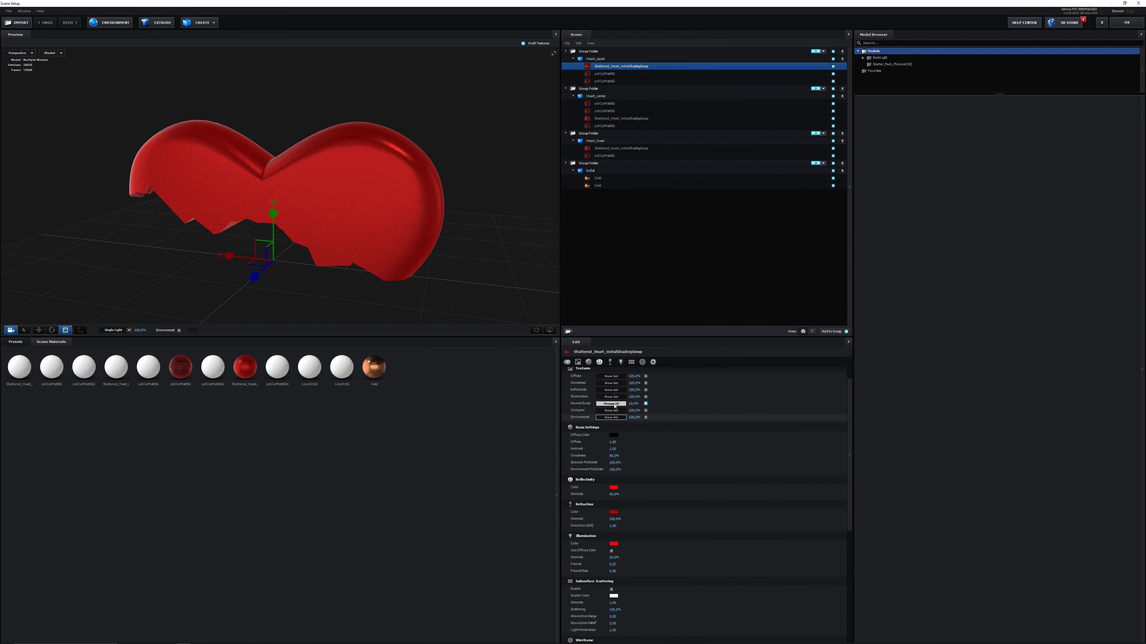
click(610, 390)
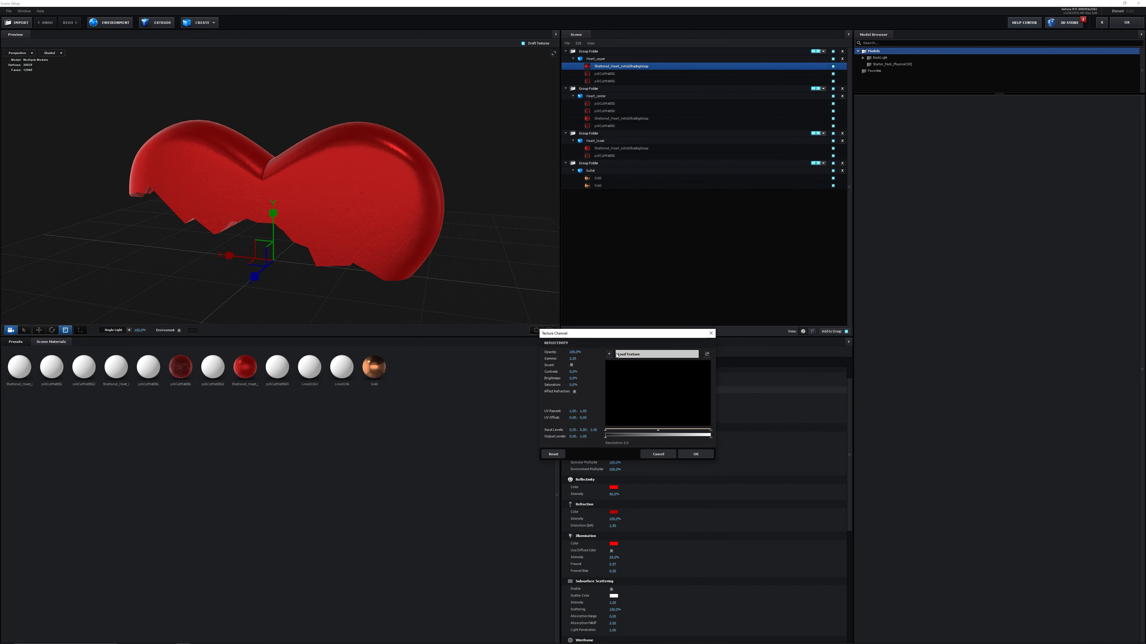
click(610, 354)
click(631, 361)
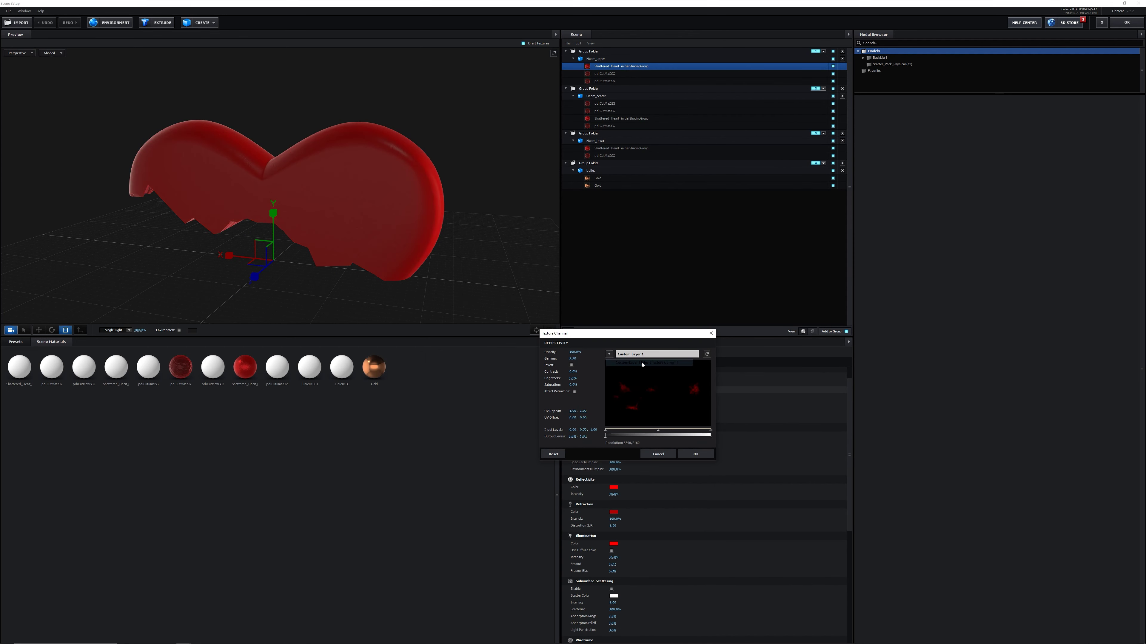
click(699, 456)
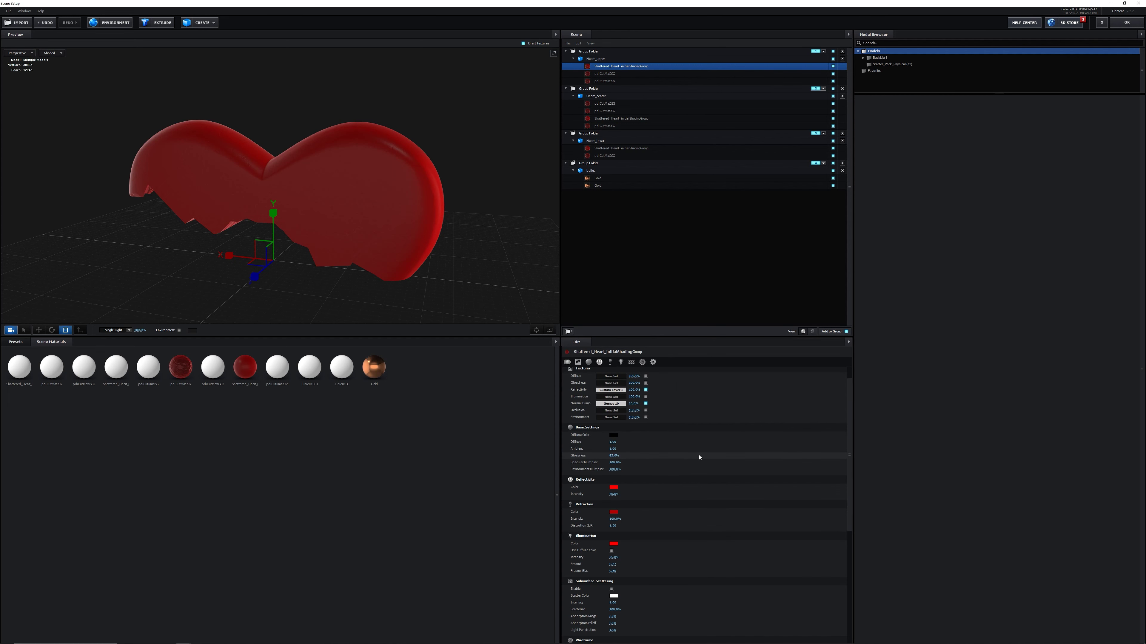
- Copy the reflectivity texture into the same material's illumination channel and accept the scene changes
right_click(624, 394)
click(636, 403)
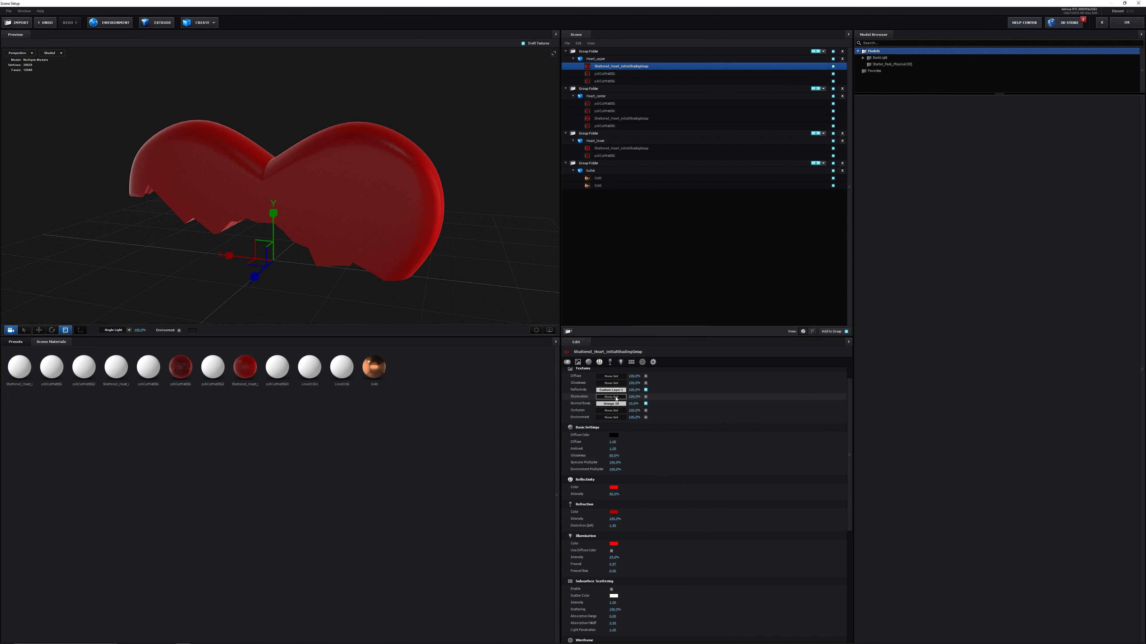
right_click(617, 398)
click(629, 416)
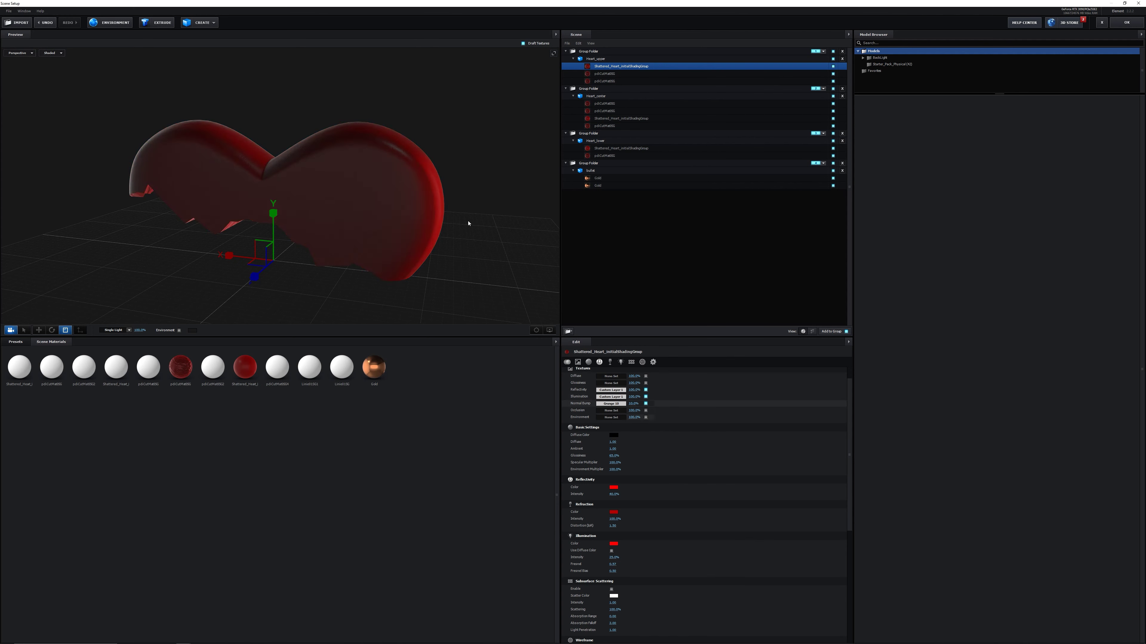
drag(465, 222, 373, 198)
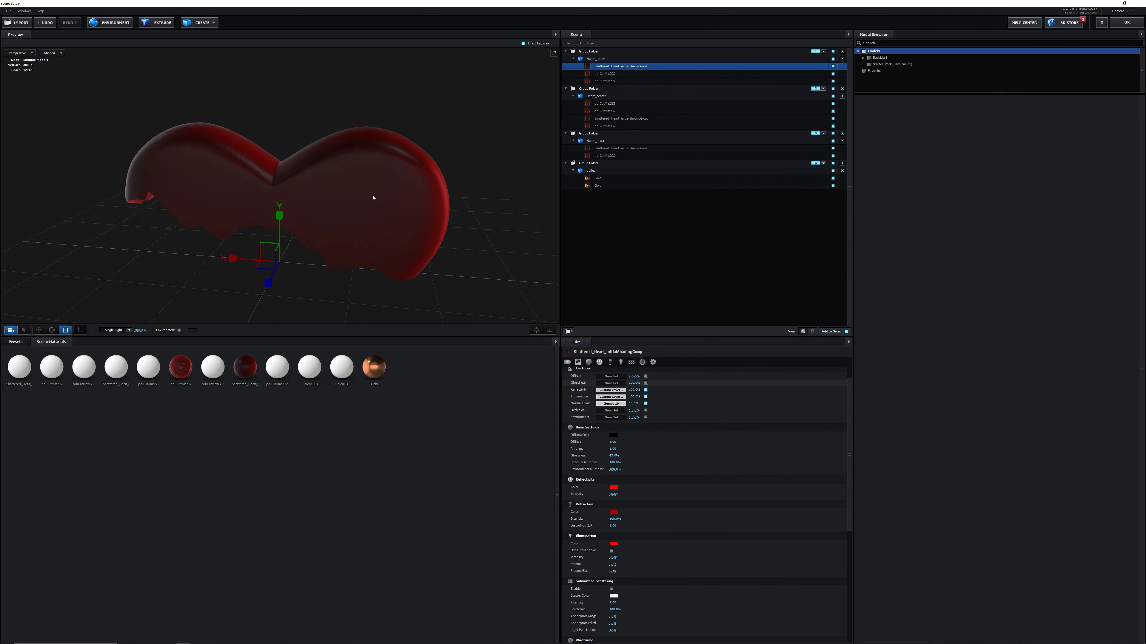
click(1126, 23)
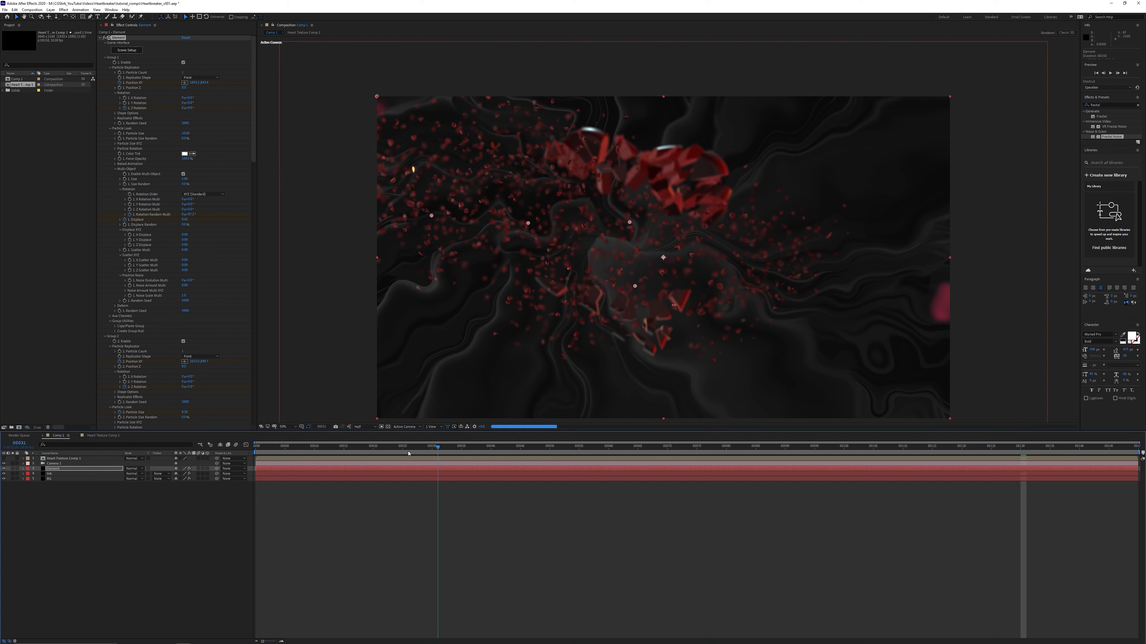
- Enable Glow in Element's render settings and check the shattering heart at several frames across the timeline
click(374, 448)
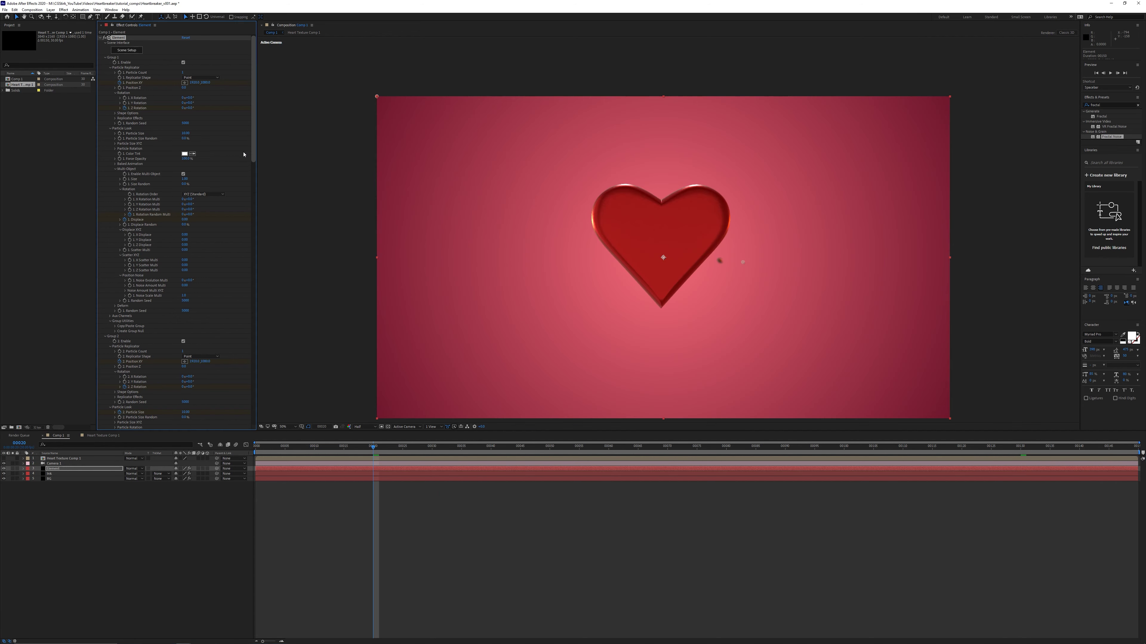
drag(253, 63, 249, 326)
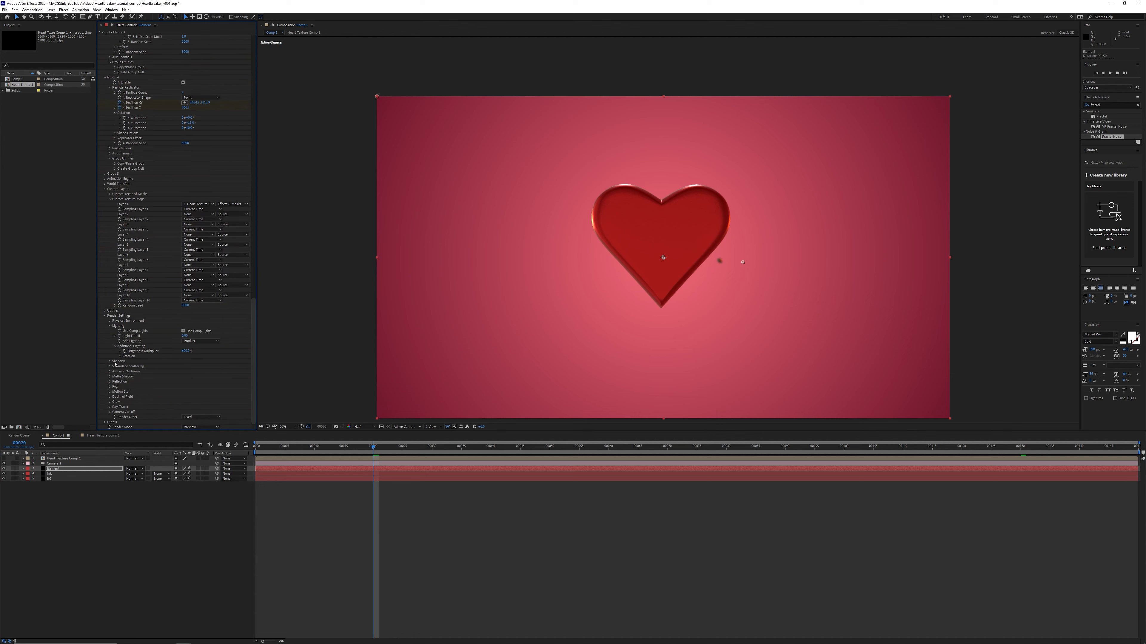
scroll(151, 395, down, 1)
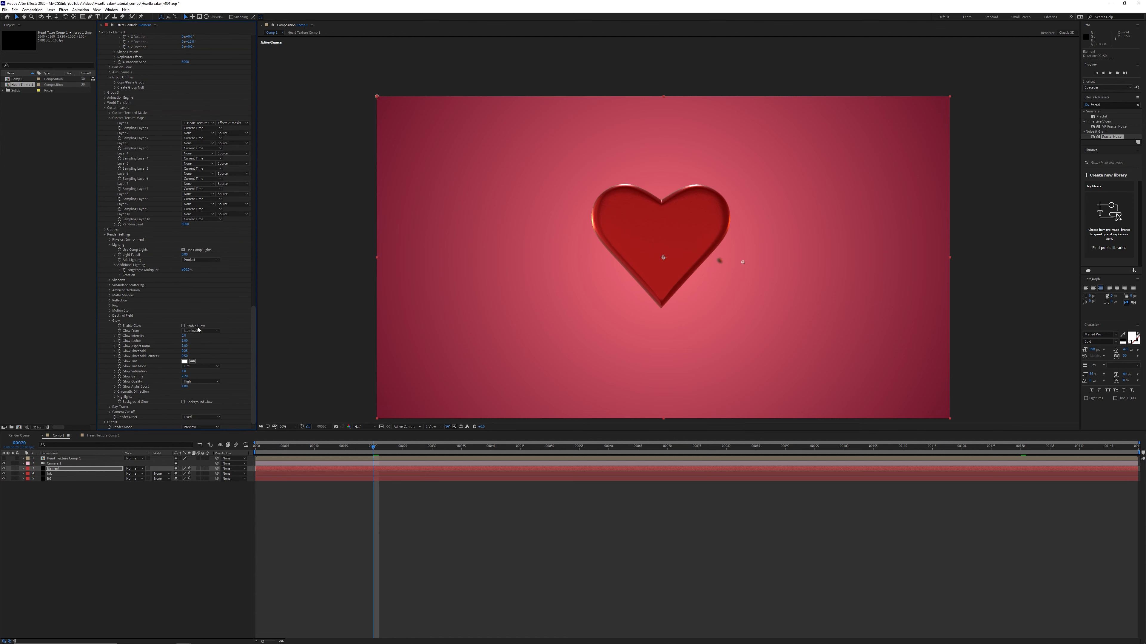
click(183, 326)
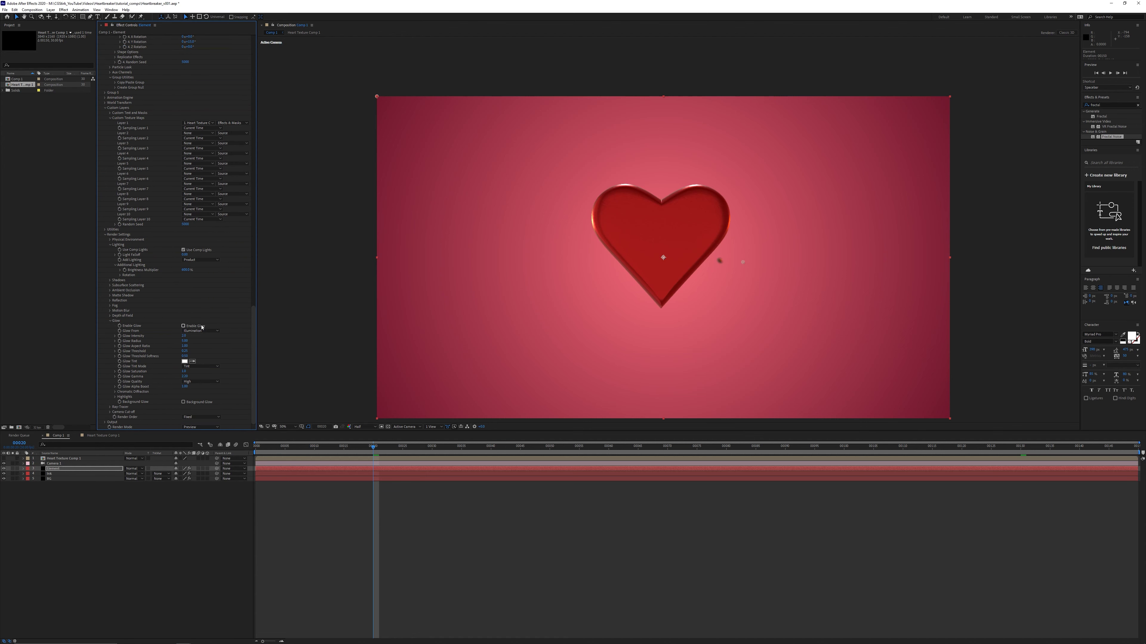
click(185, 336)
key(Return)
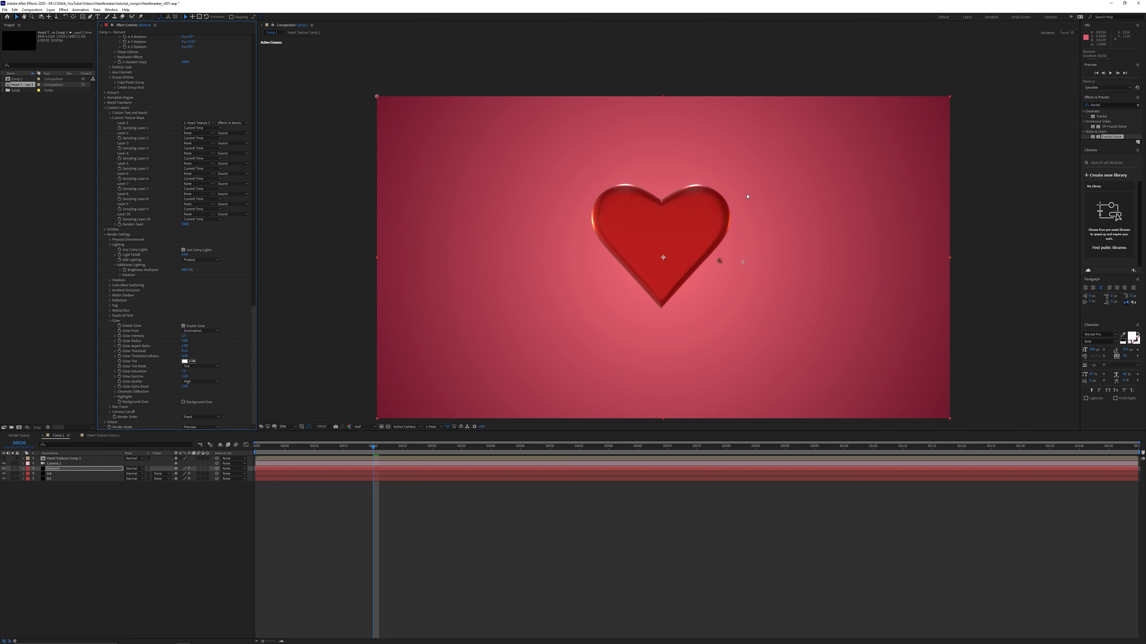
drag(492, 447, 622, 448)
drag(847, 447, 899, 448)
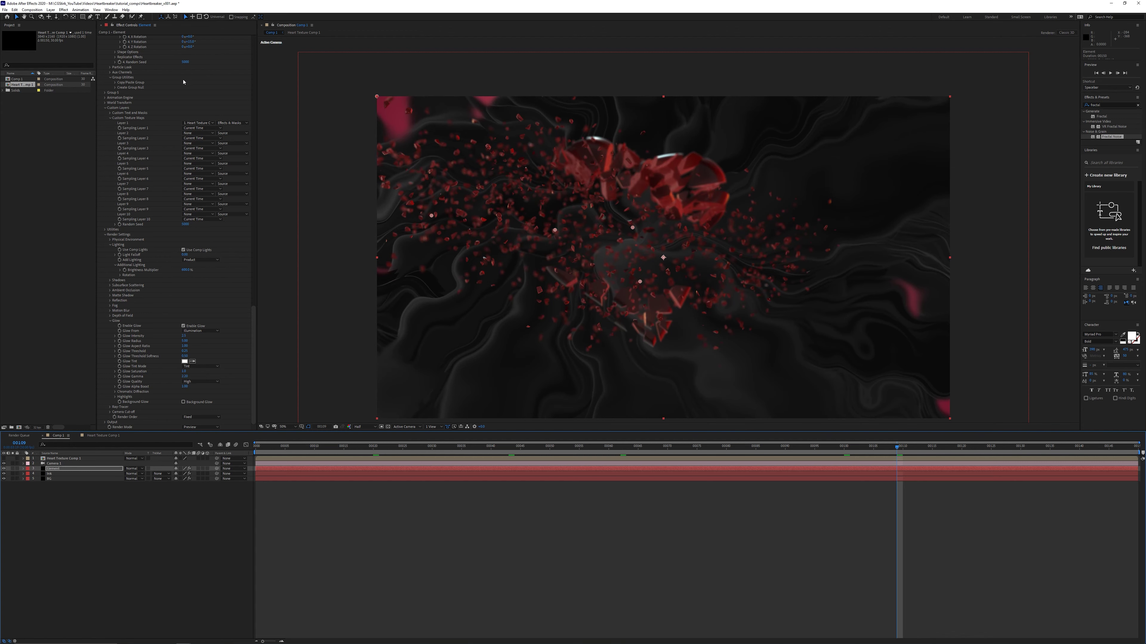
- Reopen Scene Setup in a maximized window and examine the materials used on the heart_center model's fractured faces
scroll(255, 257, up, 6)
scroll(254, 257, up, 10)
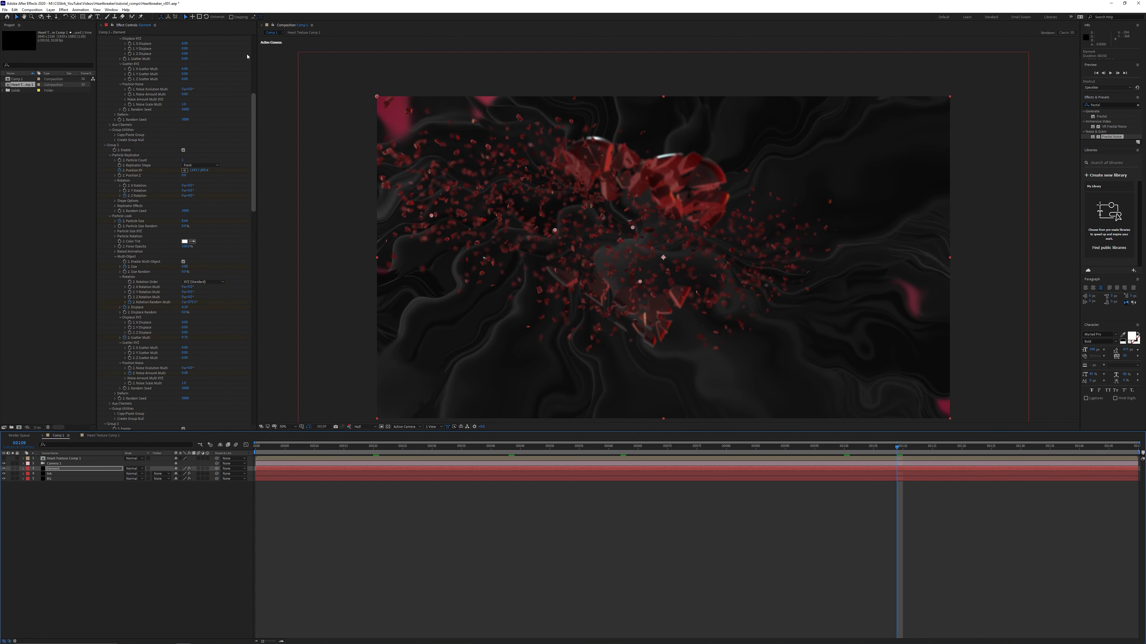
click(126, 49)
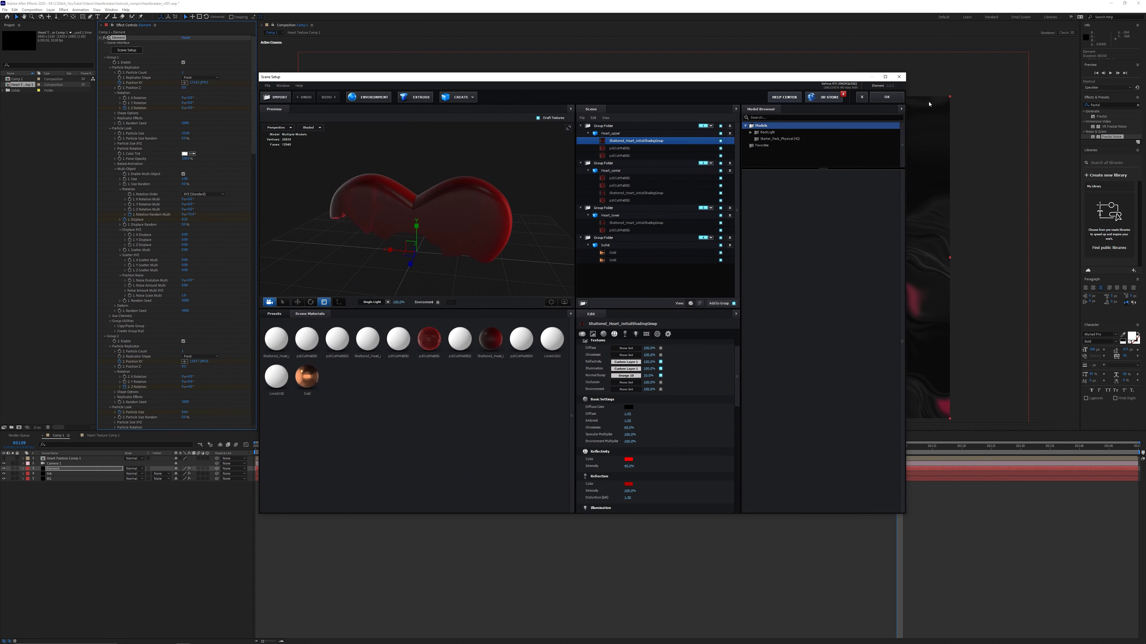
click(884, 77)
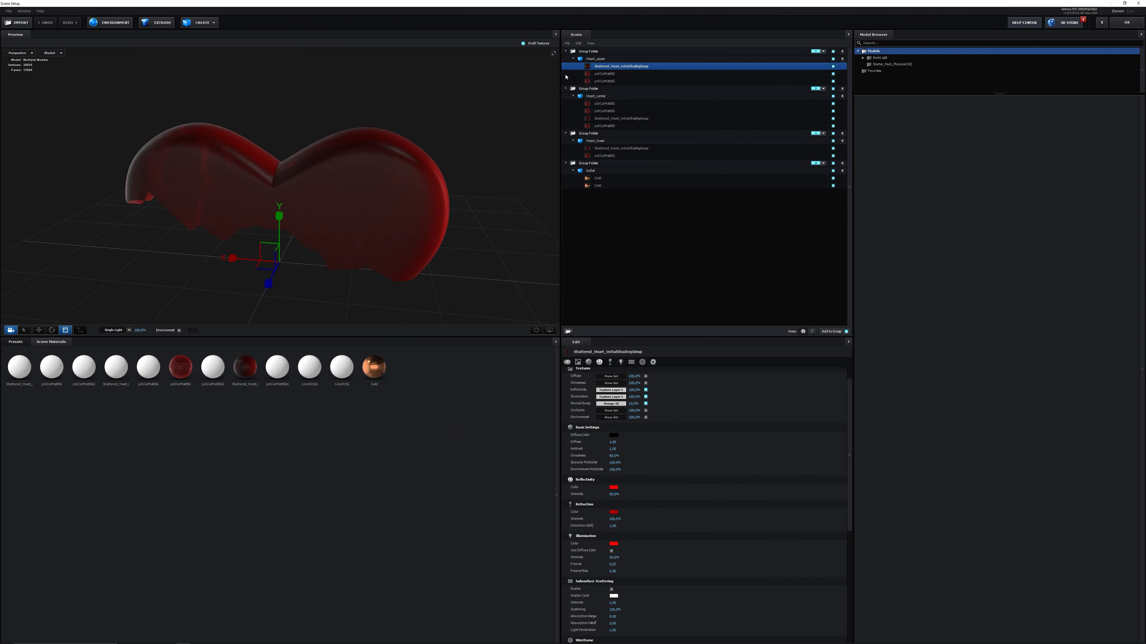
click(611, 106)
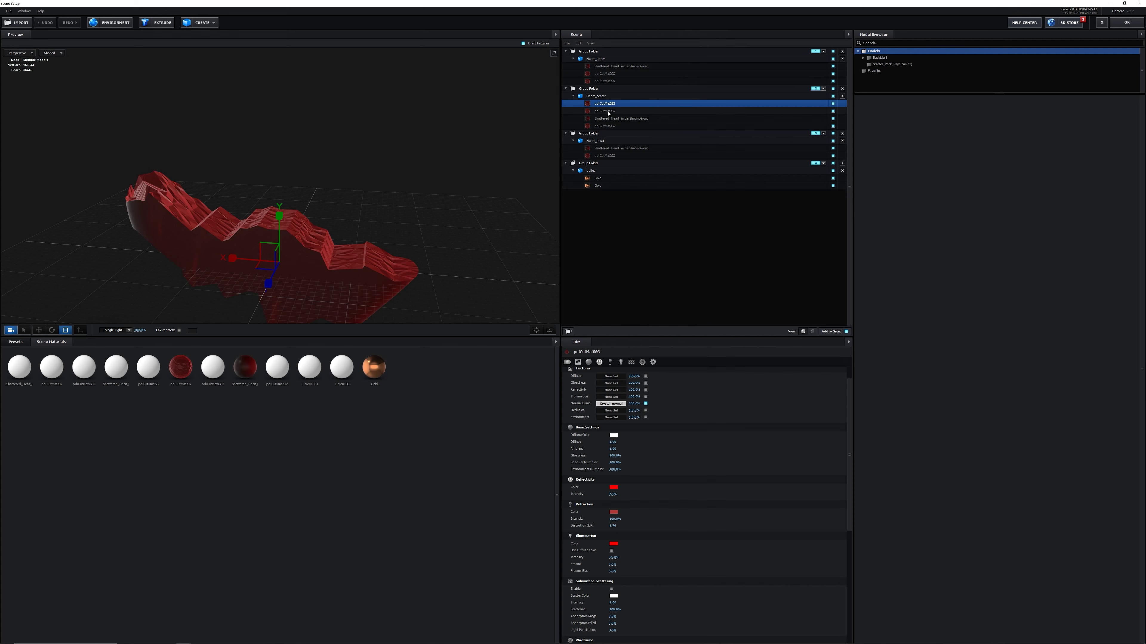
key(Down)
key(Down)
key(Down)
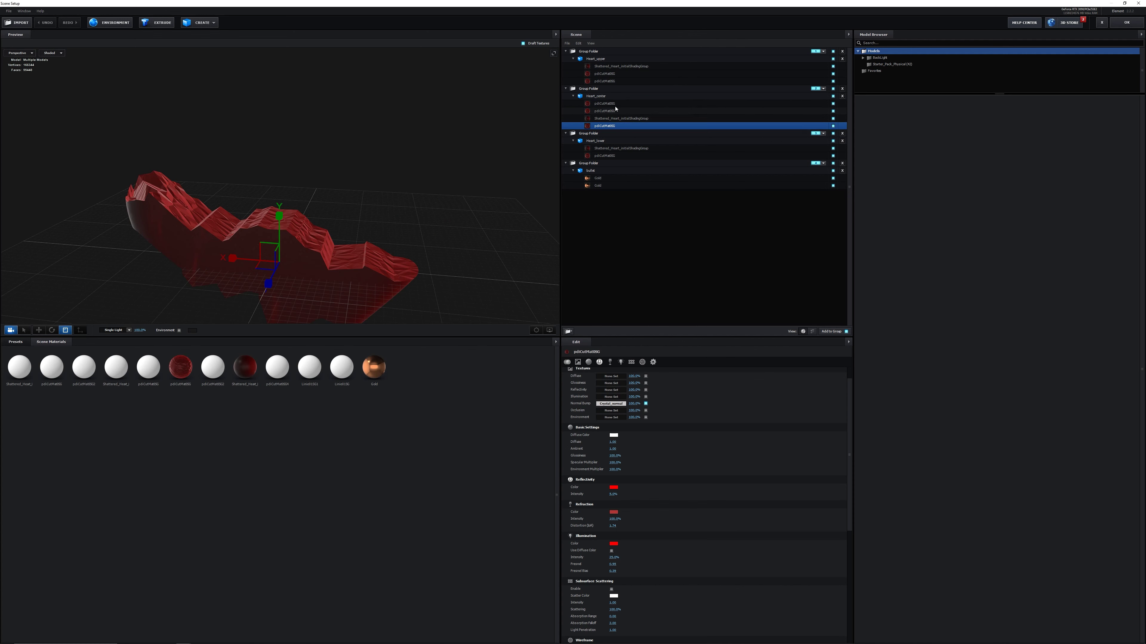
click(615, 110)
click(616, 104)
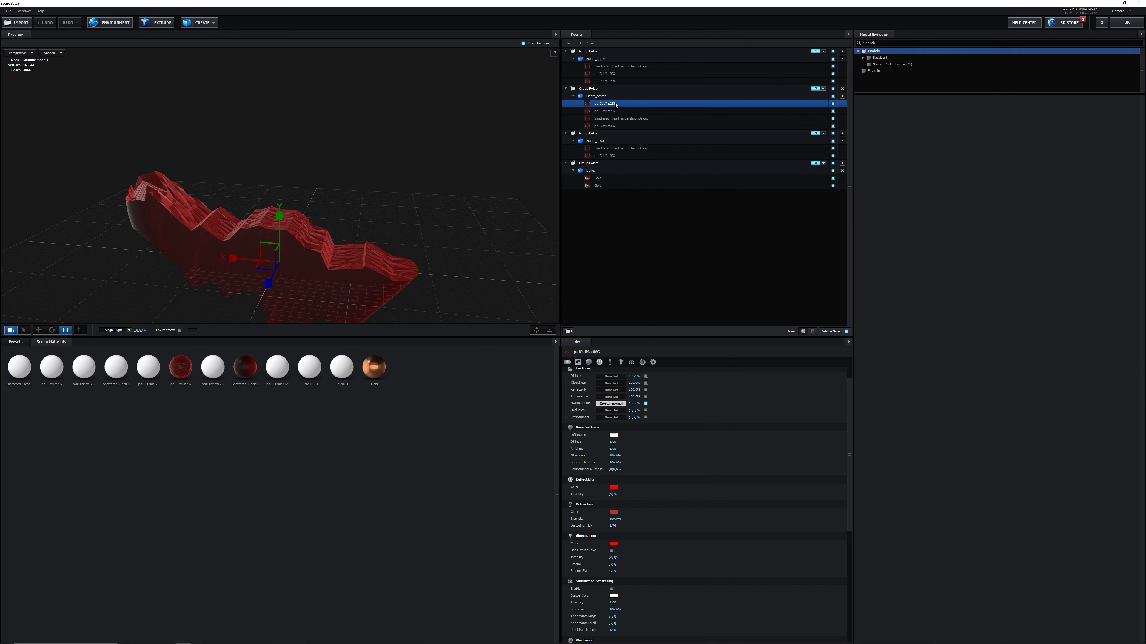
mouse_move(422, 147)
mouse_down()
mouse_move(350, 190)
mouse_move(417, 137)
mouse_up()
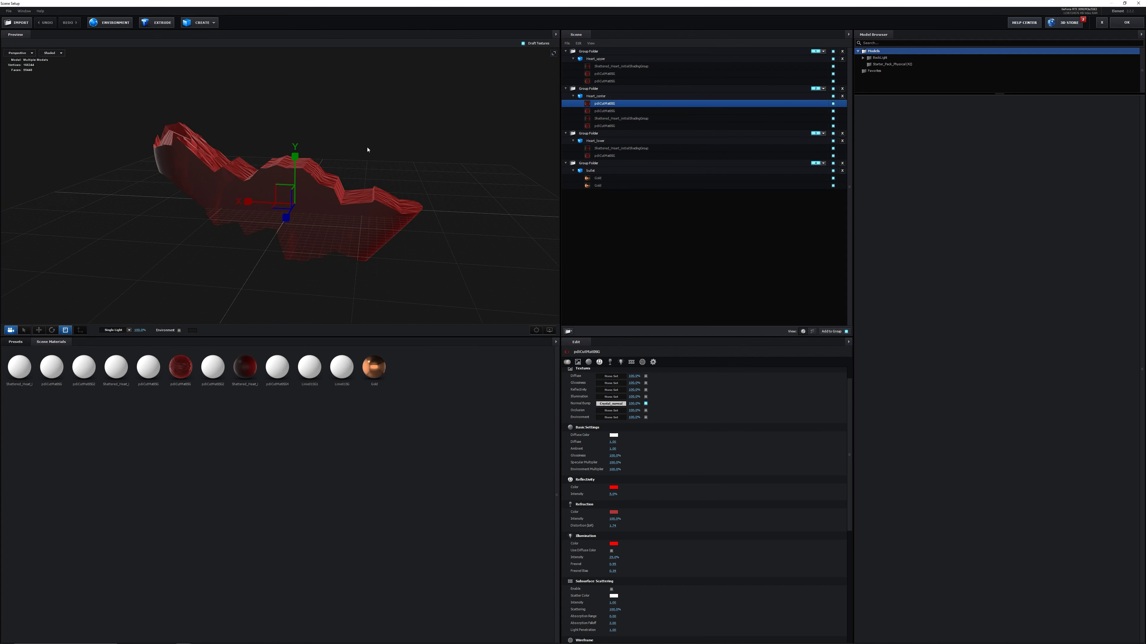
- Duplicate and replace heart_center's first cut-face material, and paste the copy onto the model's other two cut-face material slots
right_click(607, 105)
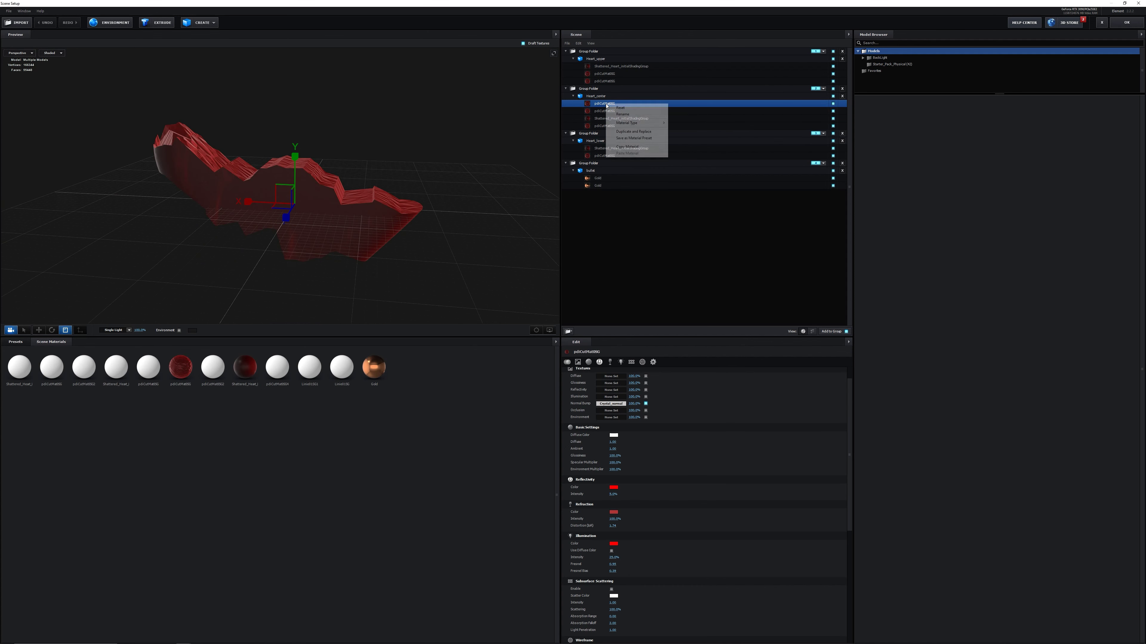
click(644, 132)
right_click(617, 104)
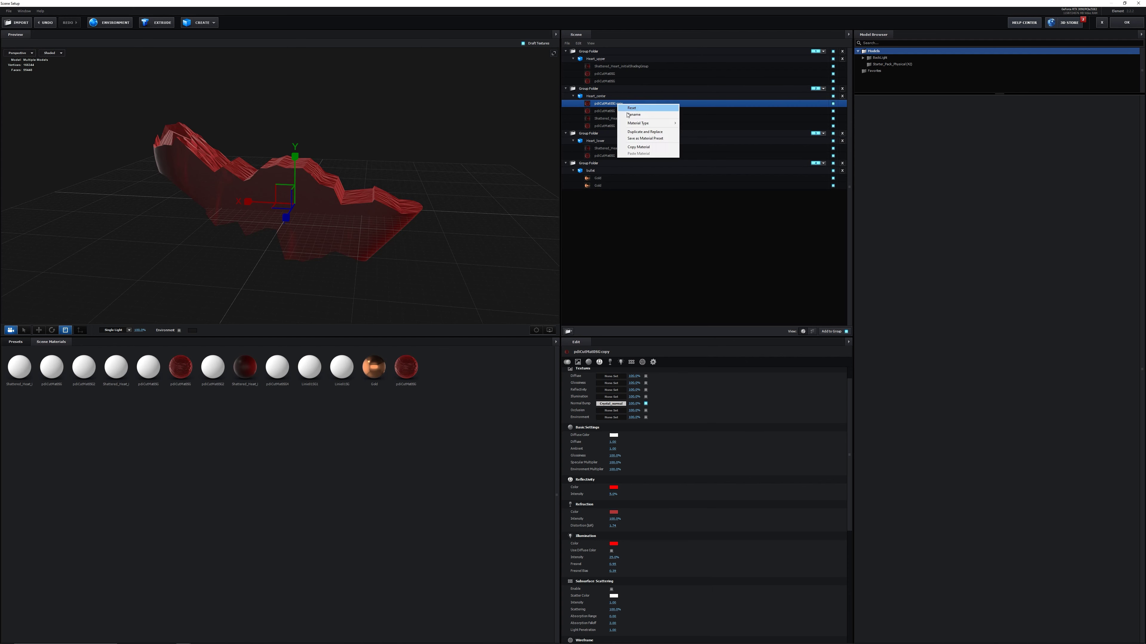
click(637, 148)
right_click(617, 111)
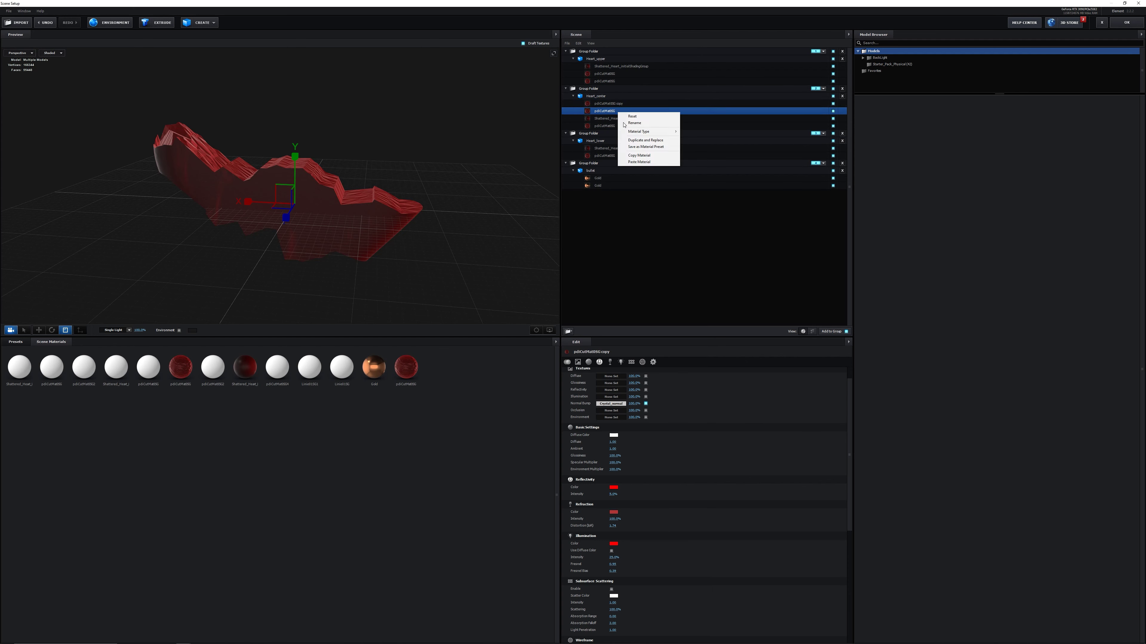
click(640, 161)
right_click(614, 126)
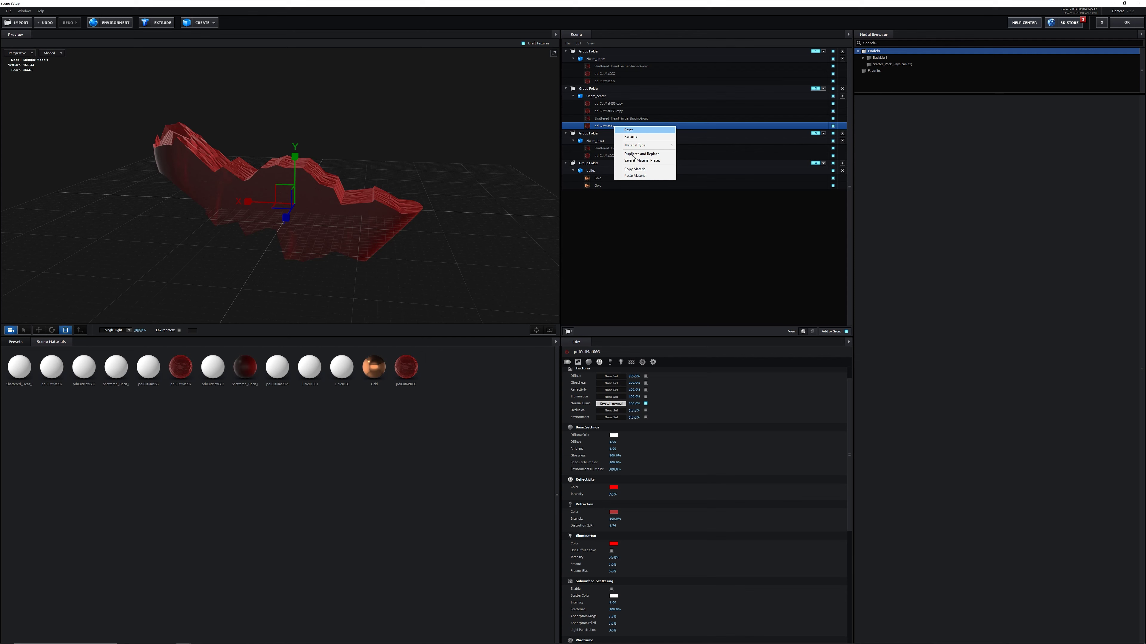
click(639, 176)
- Set the illumination intensity of the duplicated heart_center material to 75%
scroll(620, 508, down, 5)
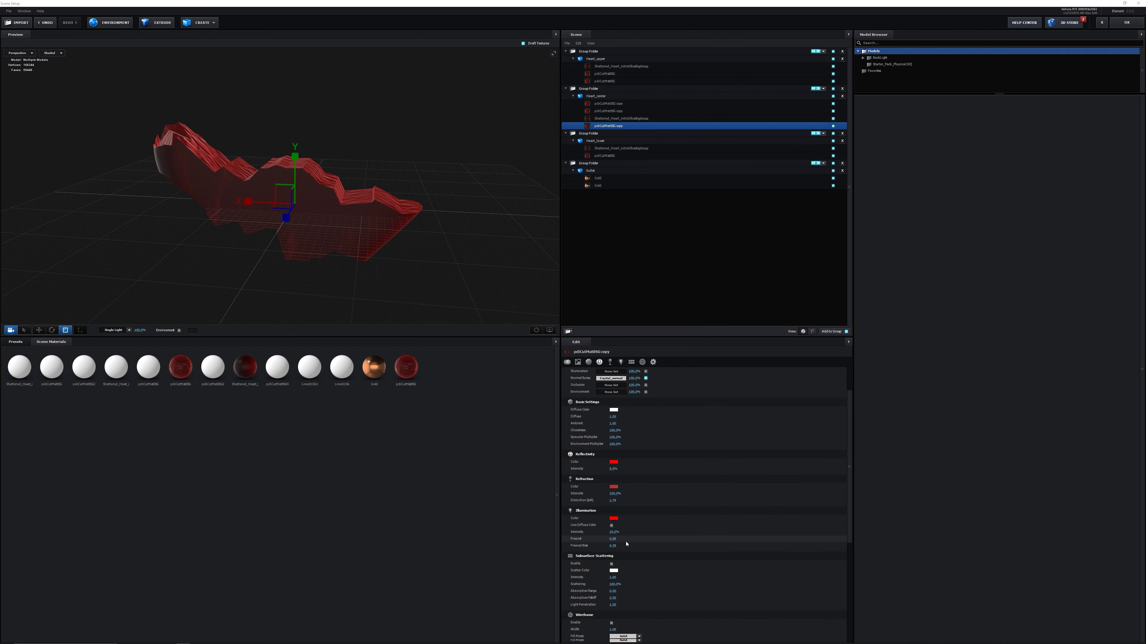
click(614, 494)
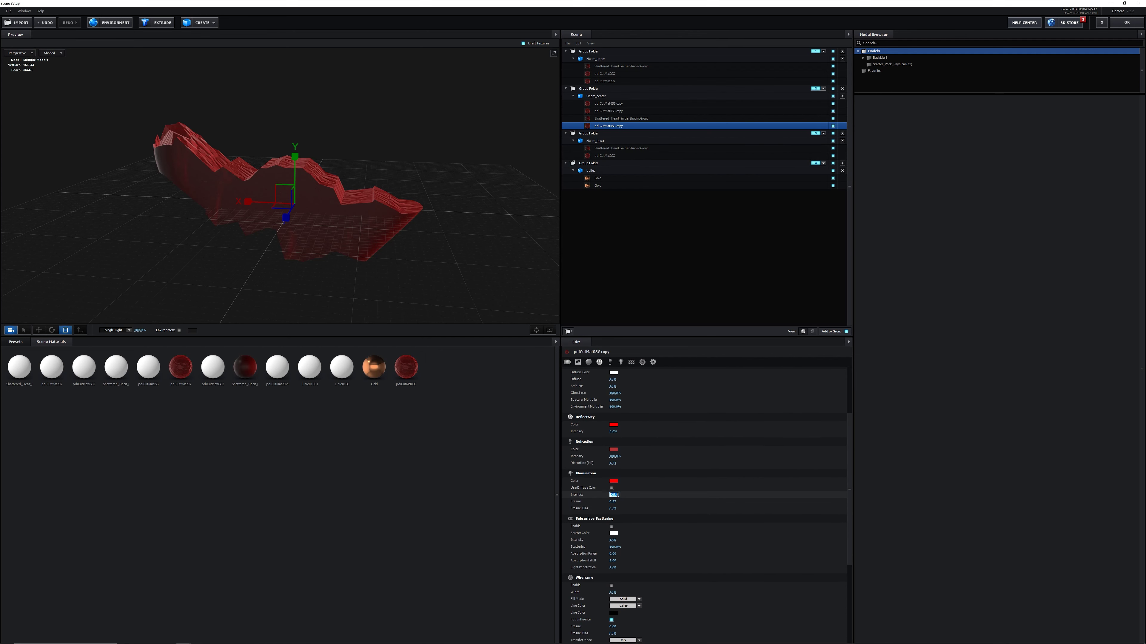
text(75)
key(Return)
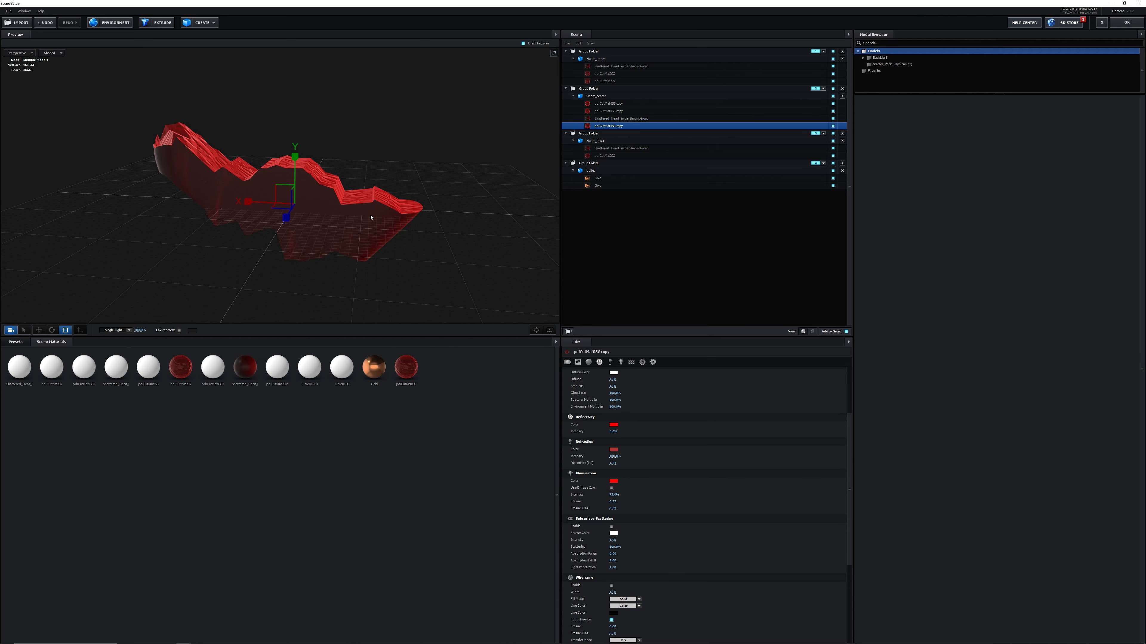
drag(371, 217, 259, 115)
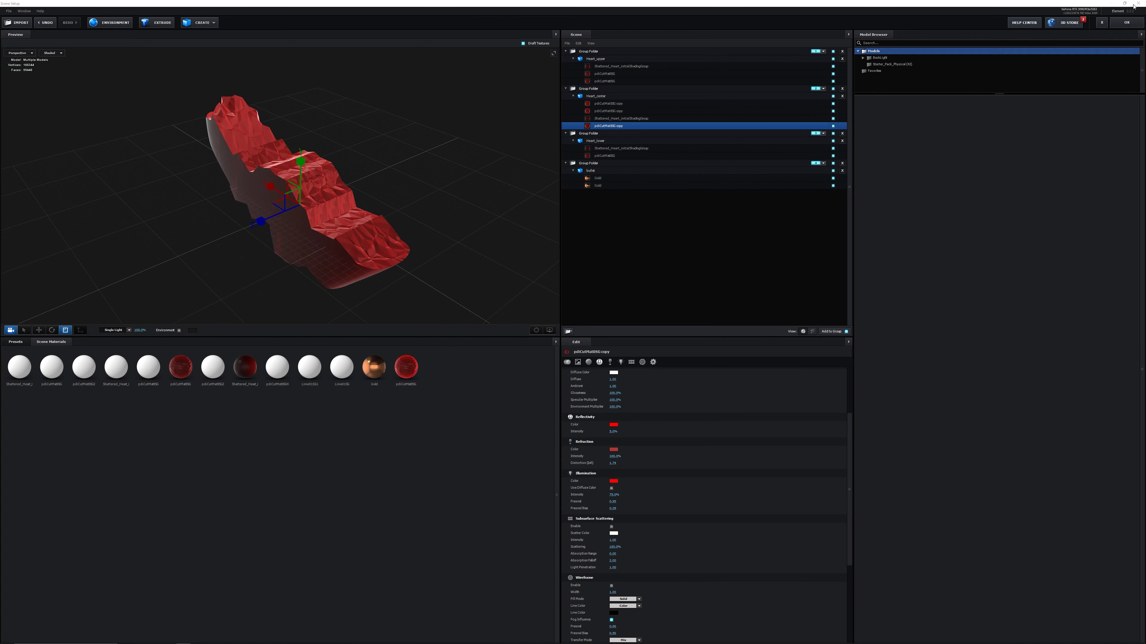
- Accept the scene changes and check the brighter heart fragments at two earlier frames in Comp 1
click(1126, 22)
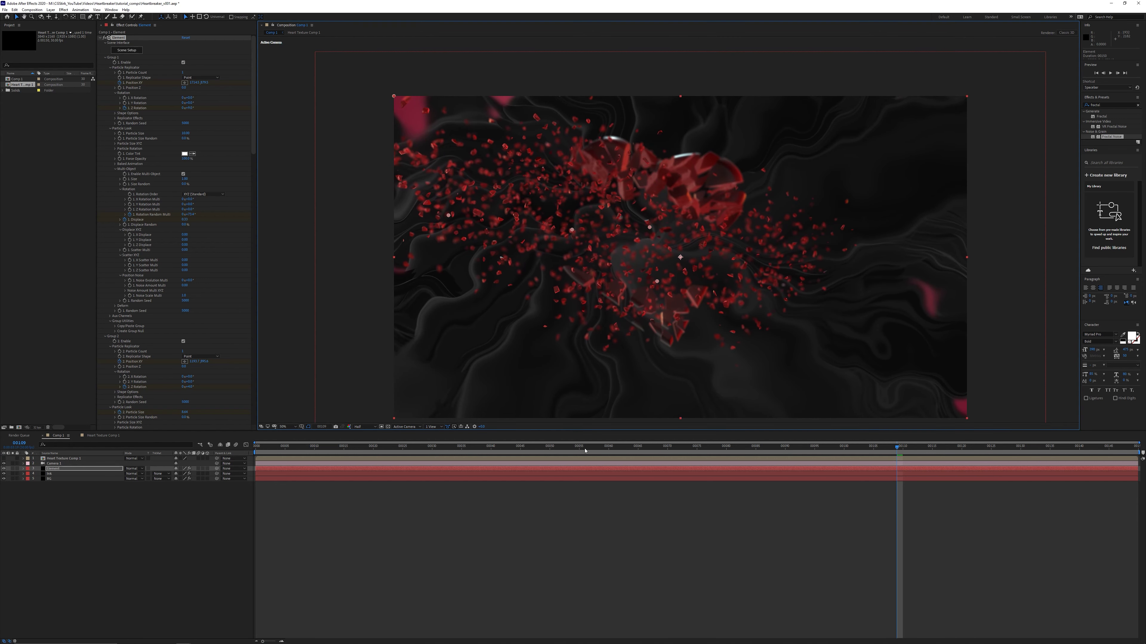
click(568, 446)
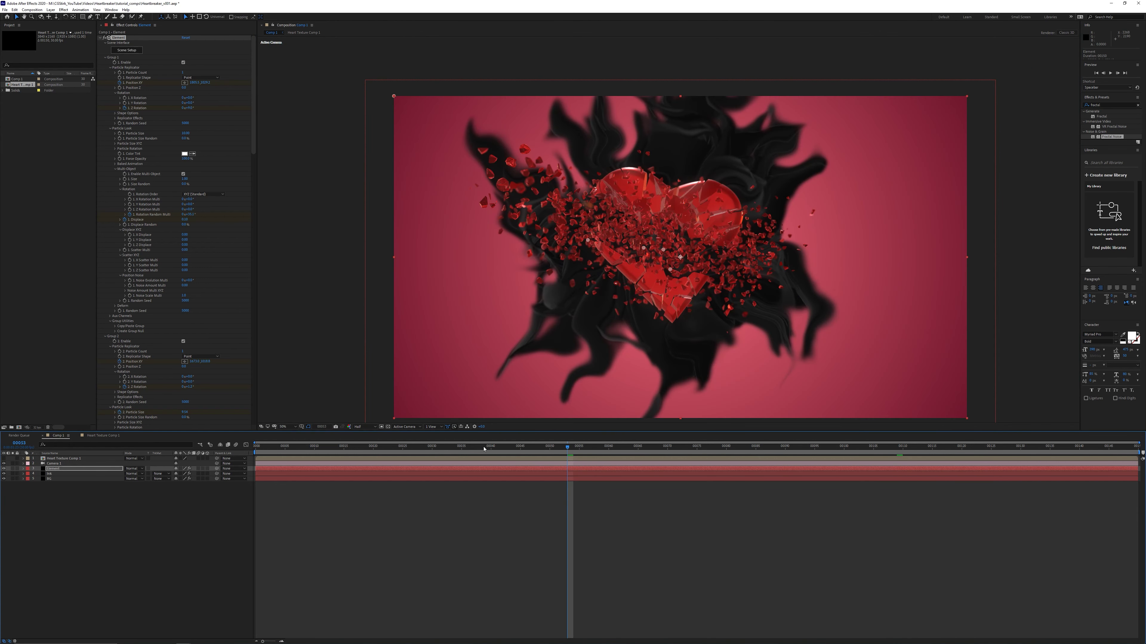
click(491, 447)
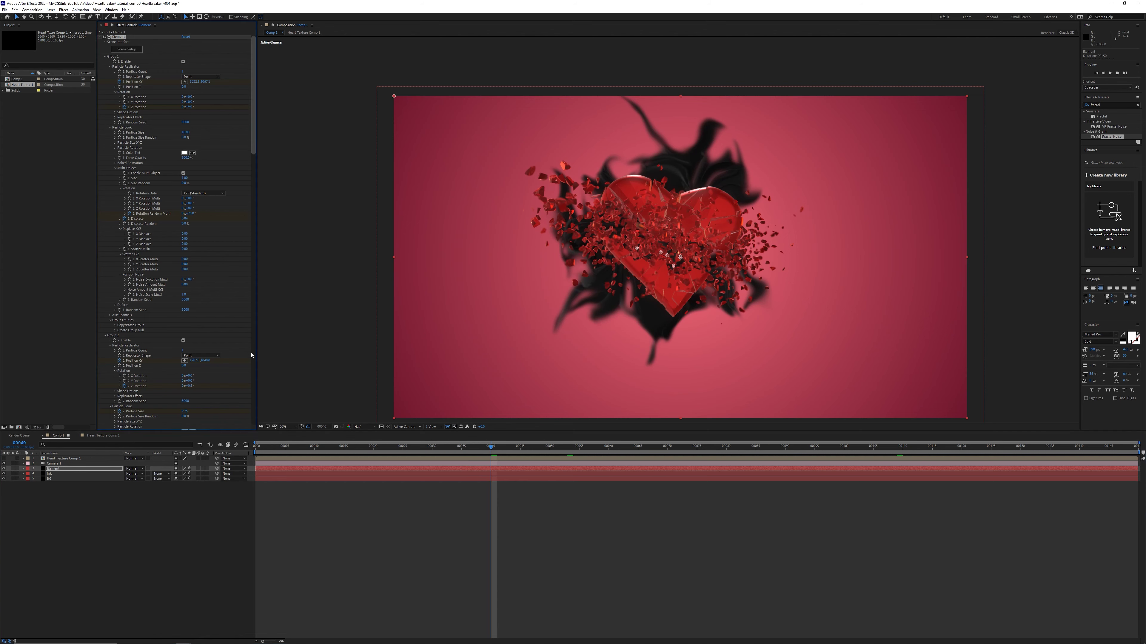
- Switch the heart's Element 3D ambient occlusion mode to Ray-Traced in the render settings
scroll(252, 355, down, 20)
click(109, 291)
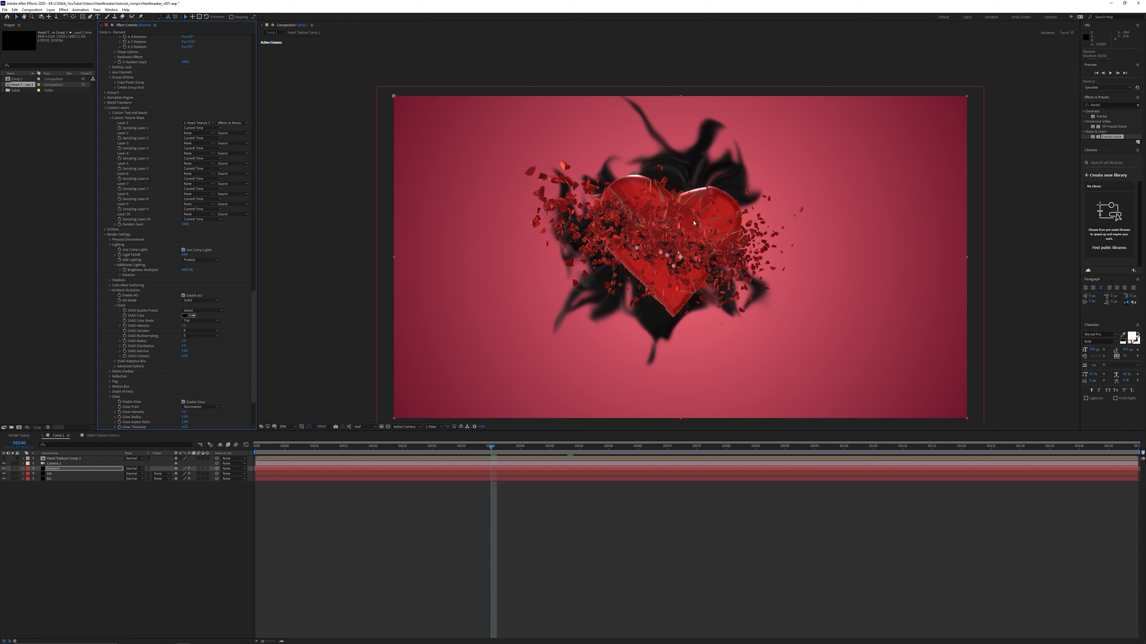
click(219, 300)
click(202, 314)
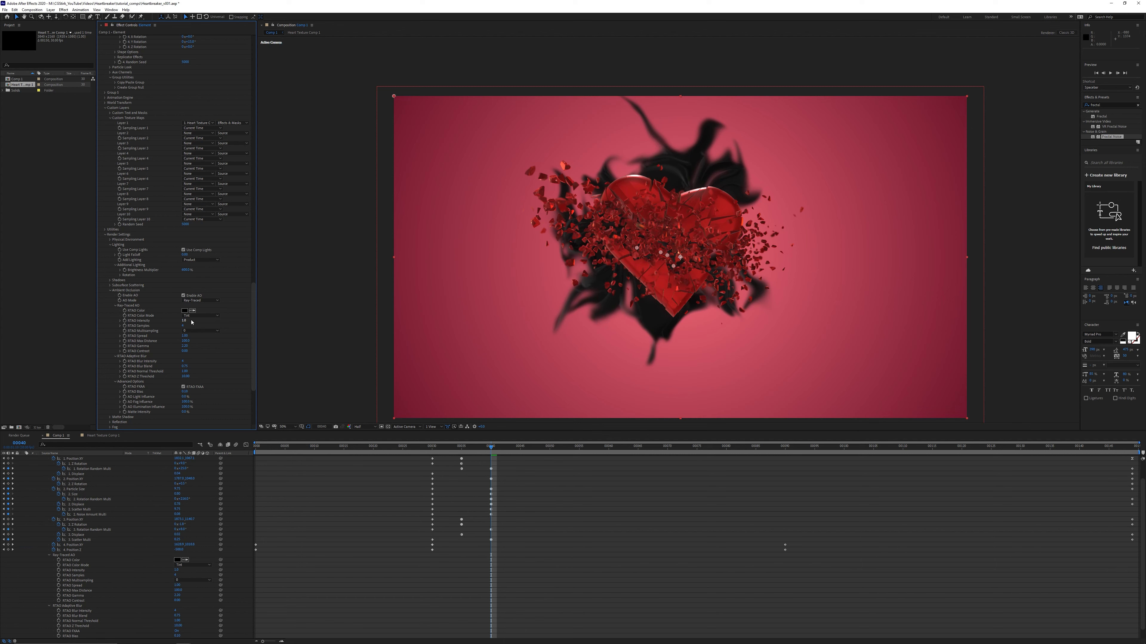
- Adjust the RTAO Max Distance, trying several values including 50, and inspect the heart's shading up close
click(185, 341)
key(Return)
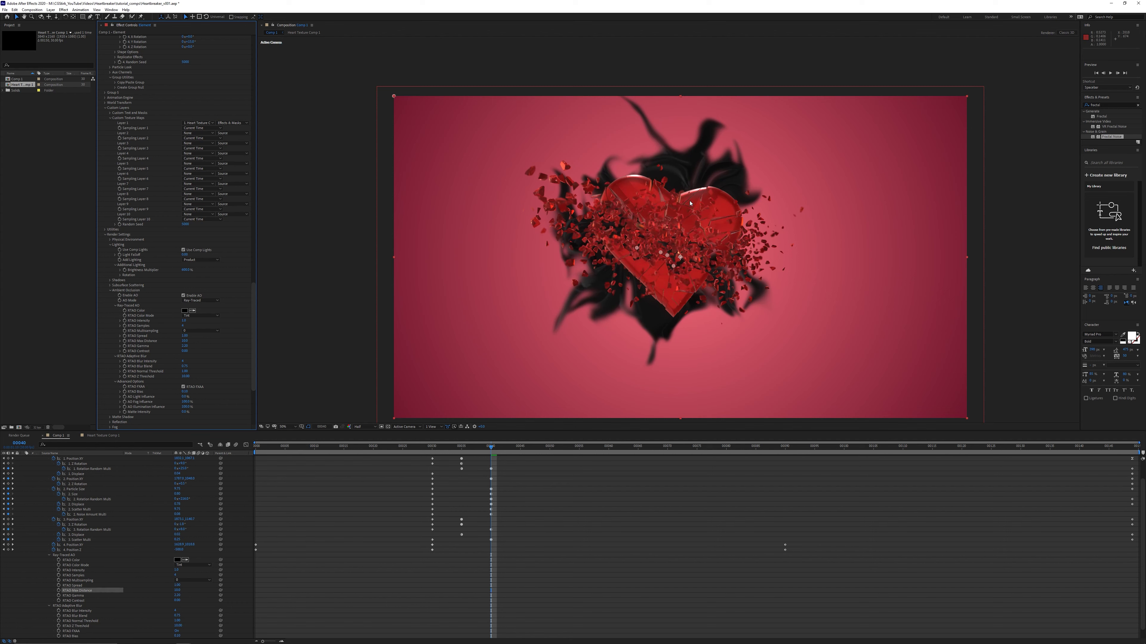
click(185, 341)
text(50)
key(Return)
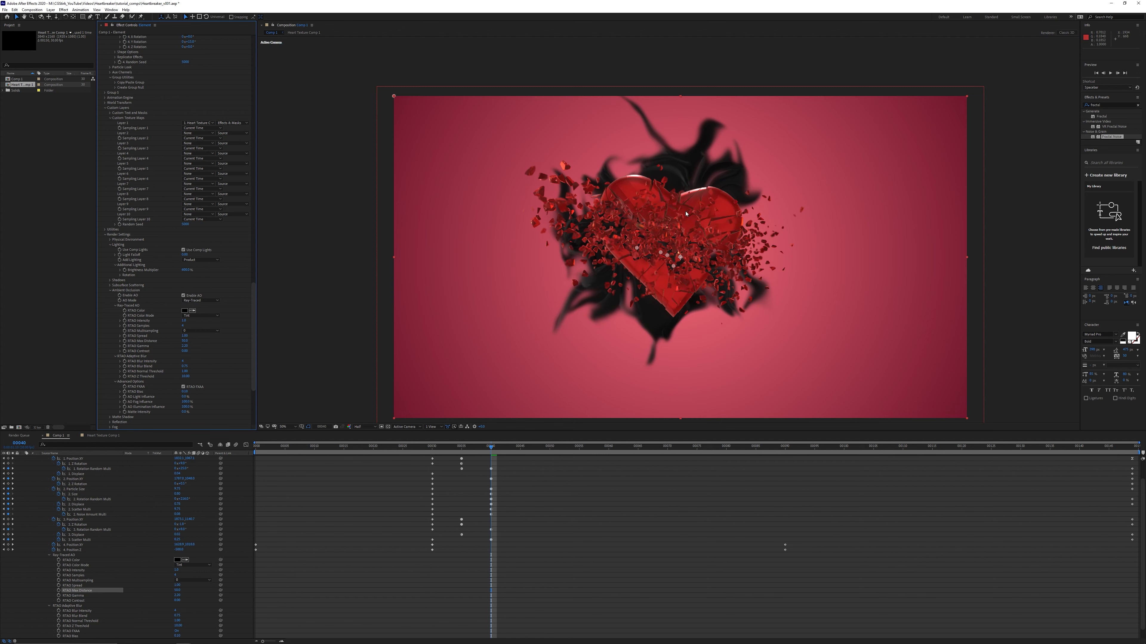
click(185, 341)
key(Return)
key(slash)
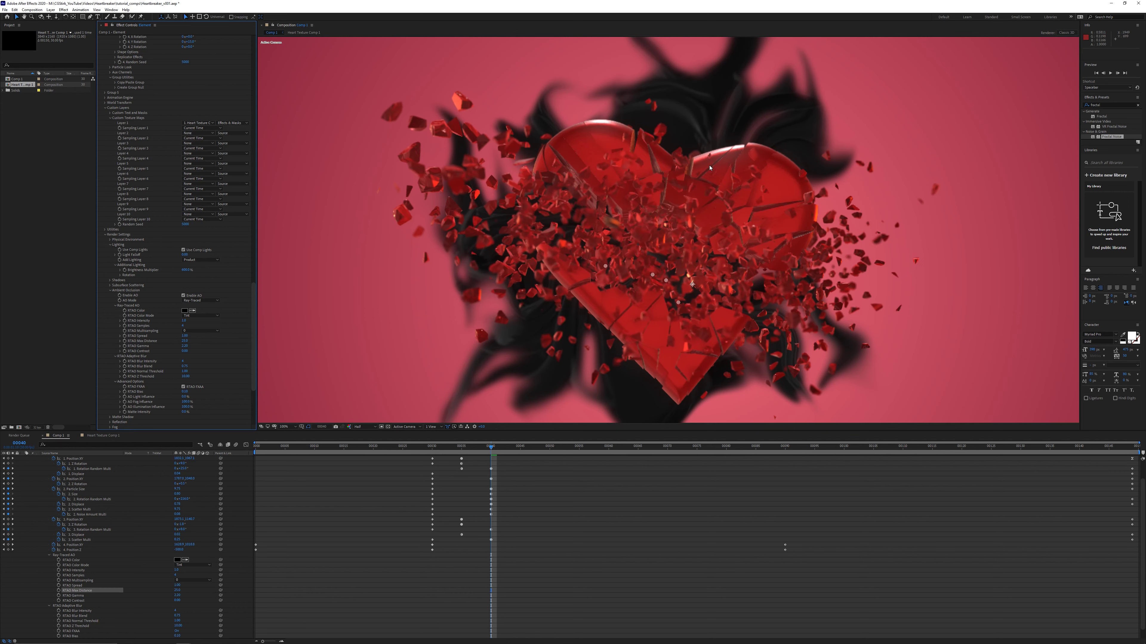
key(comma)
- Change the number of Motion Blur Samples in the heart's Element 3D render settings
scroll(161, 309, down, 5)
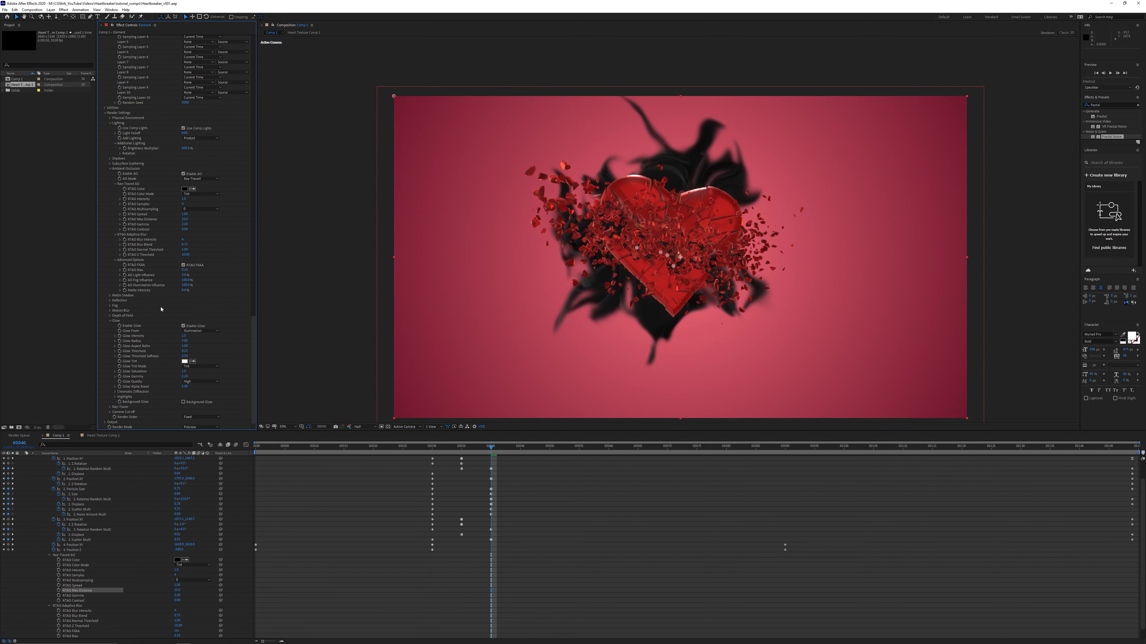
click(110, 311)
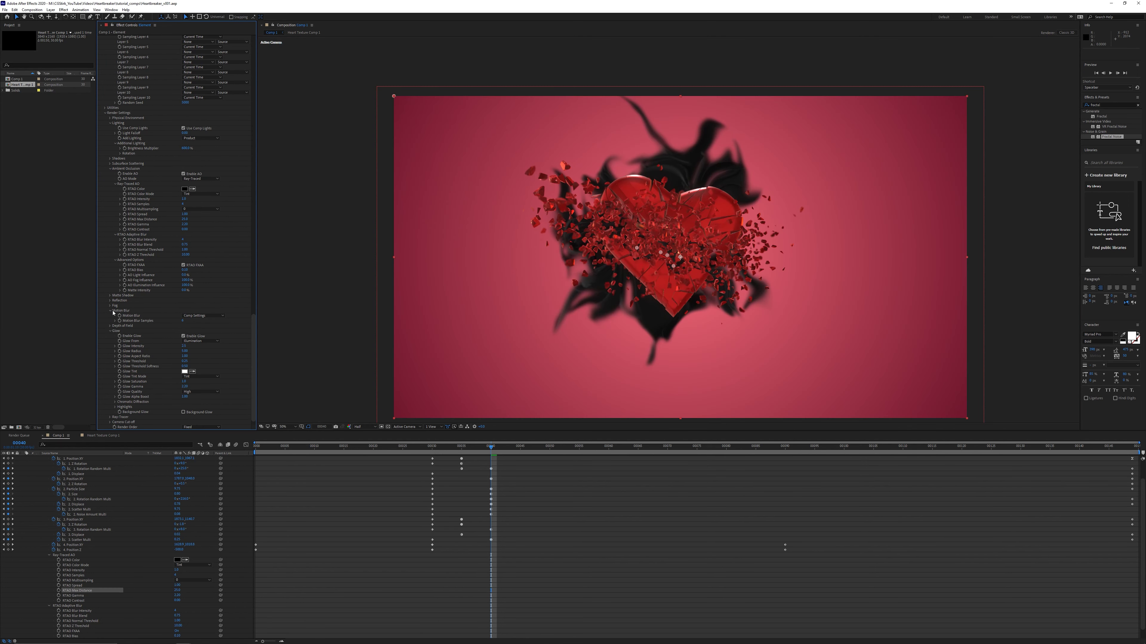
click(183, 321)
key(Return)
- Go to the end of Comp 1 and add the title text HEARTBREAKER over the shattered heart
drag(491, 447, 1133, 336)
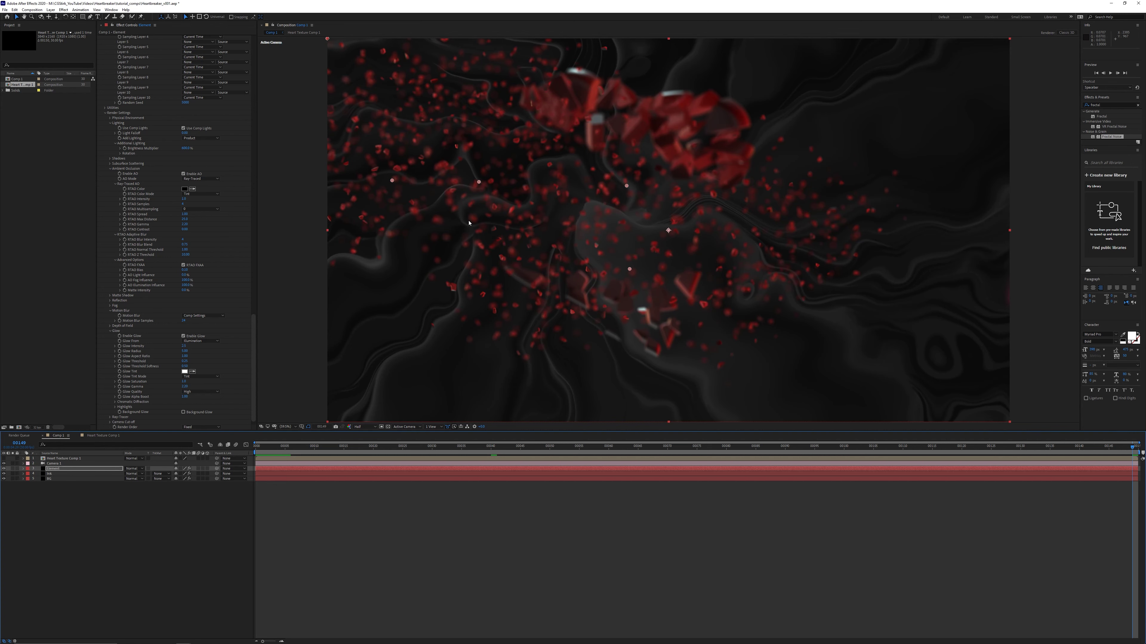
click(97, 17)
click(560, 214)
text(HEART)
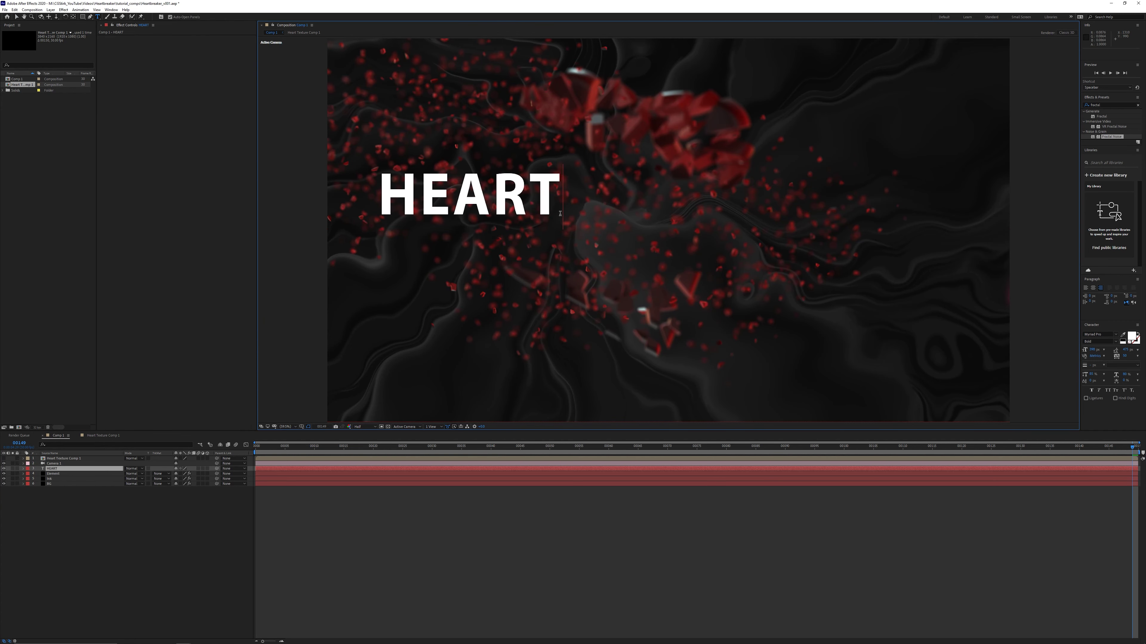
text(BREAKER)
key(KP_Enter)
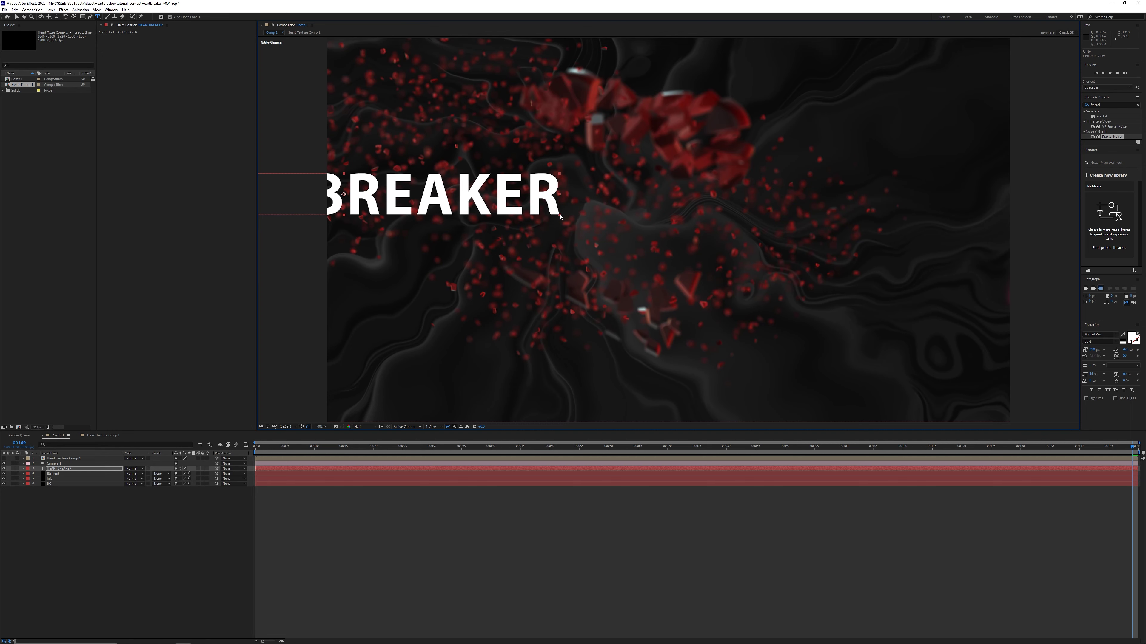
- Centre the HEARTBREAKER title in the composition and nudge it slightly upward
key(ctrl+Home)
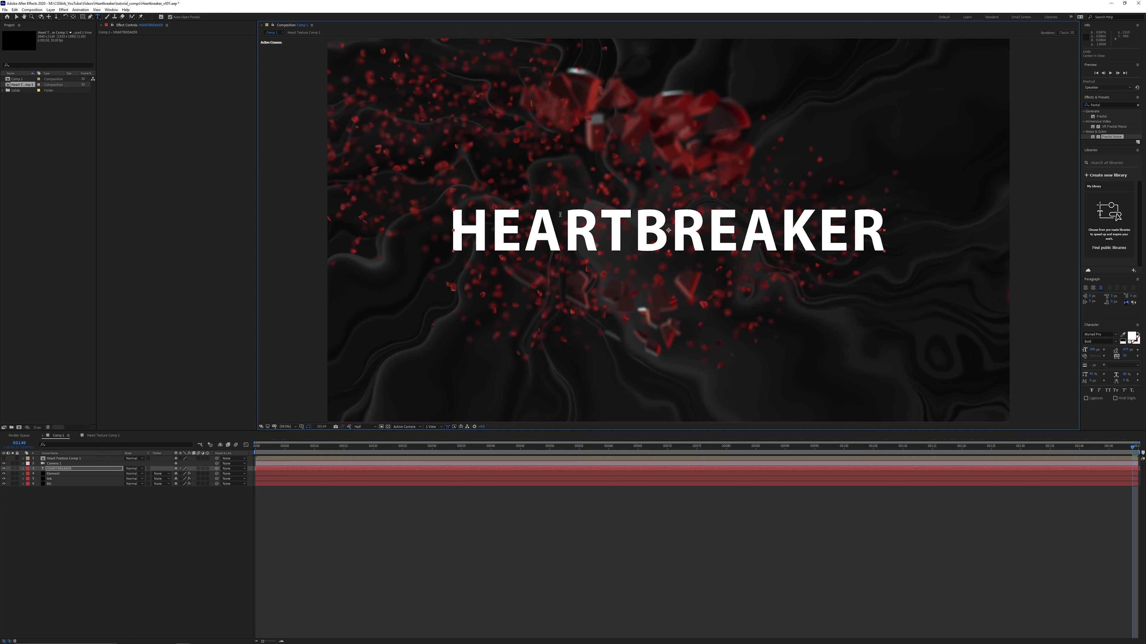
key(v)
drag(658, 231, 657, 221)
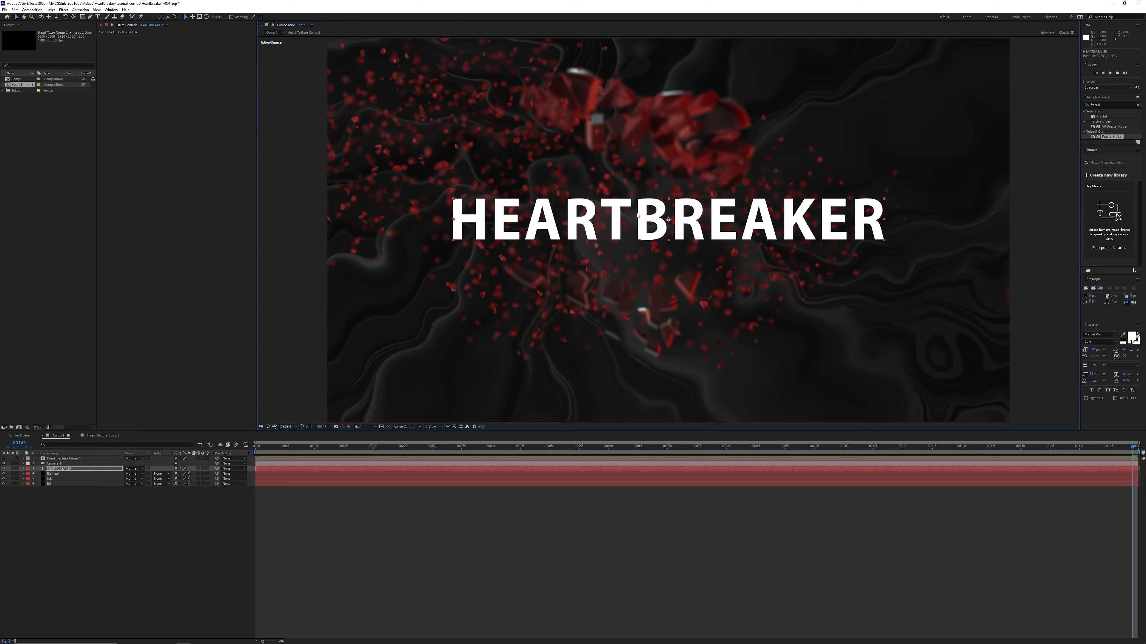
- Duplicate the ink layer above the HEARTBREAKER title and pre-compose the copy as Text matte, moving all attributes into it
click(65, 480)
key(ctrl+d)
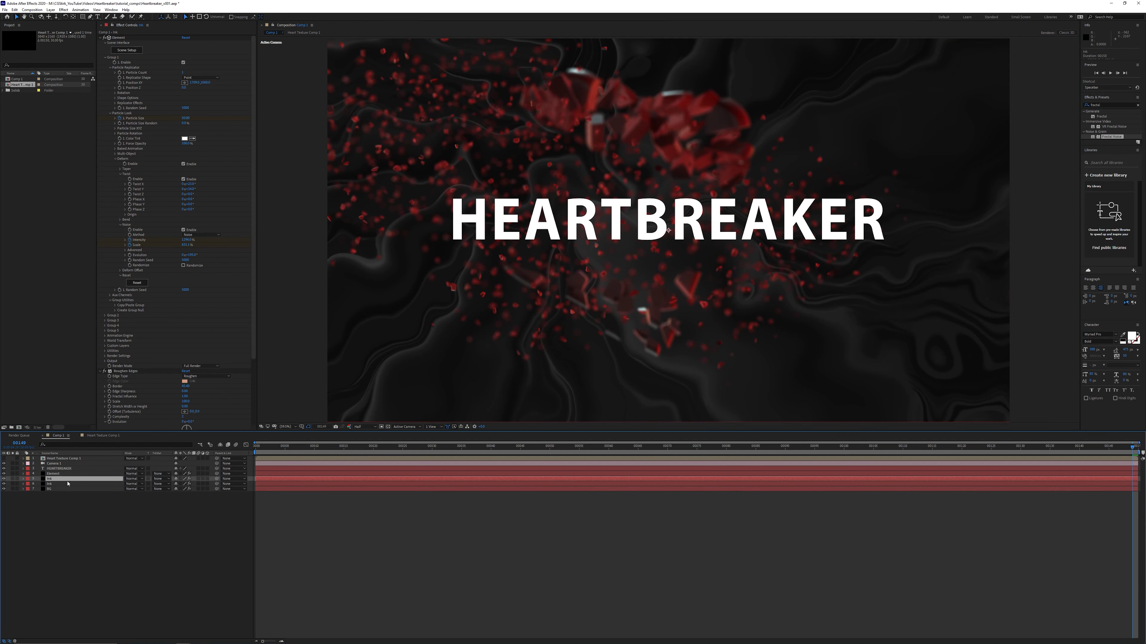
drag(54, 479, 60, 467)
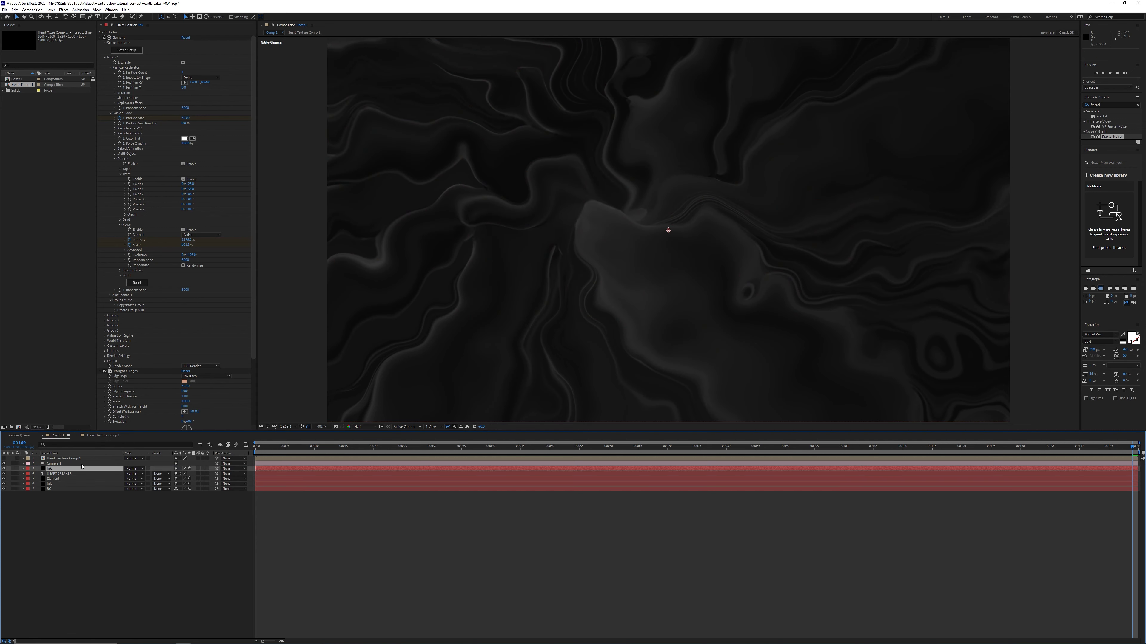
key(ctrl+shift+c)
text(Text matte)
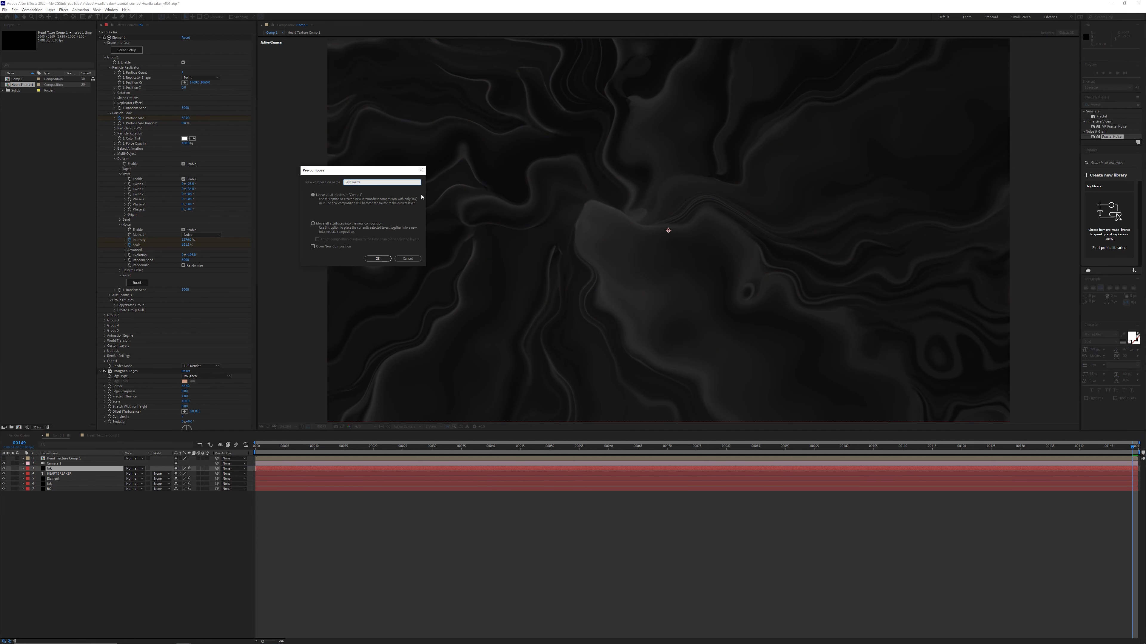
click(341, 224)
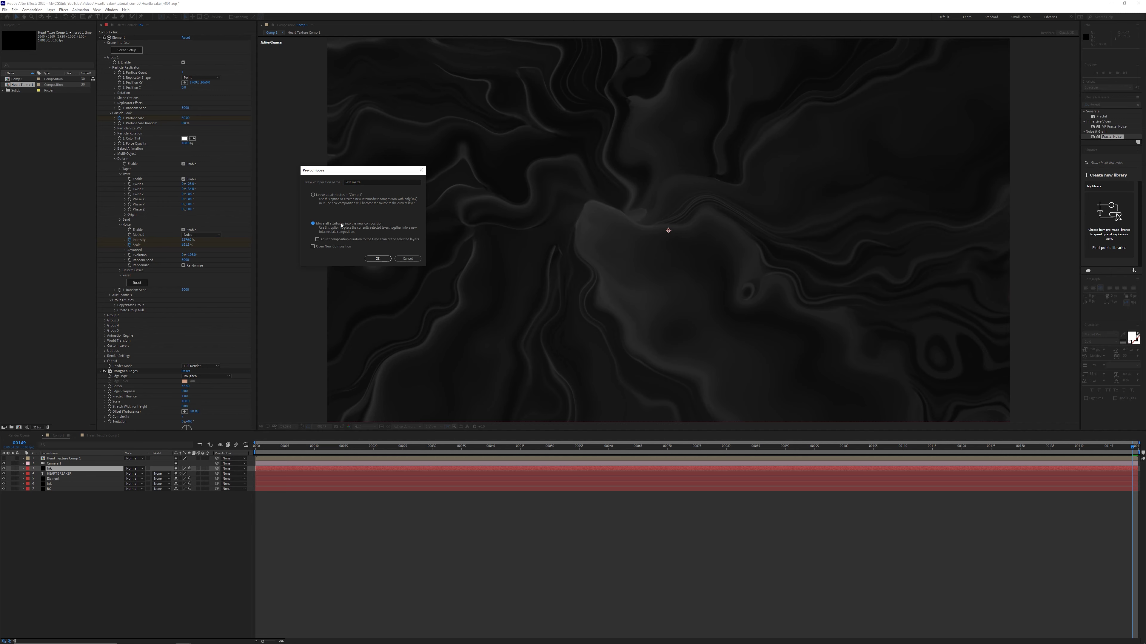
click(378, 259)
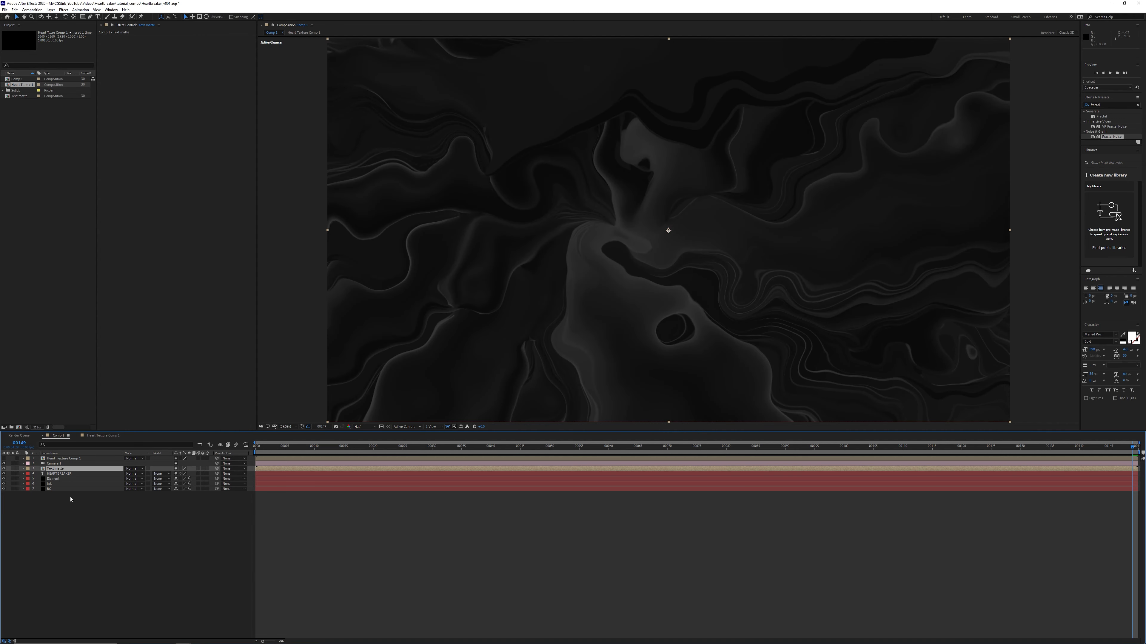
- Inside Text matte, remove the ink layer's scale keyframes and set its scale to 100%
double_click(52, 468)
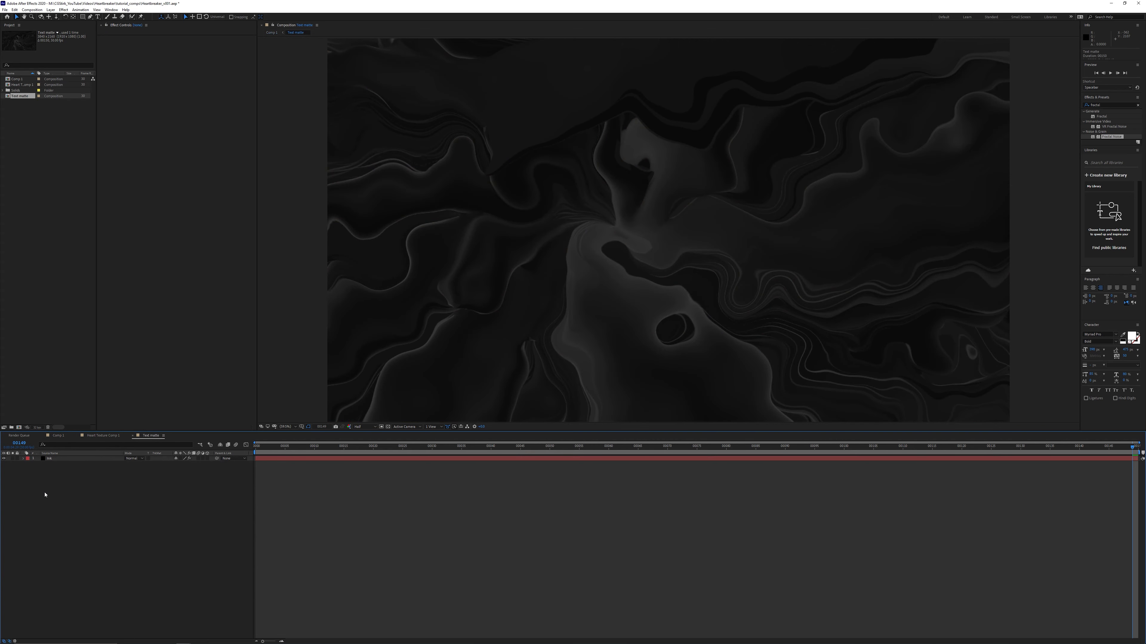
click(50, 459)
key(u)
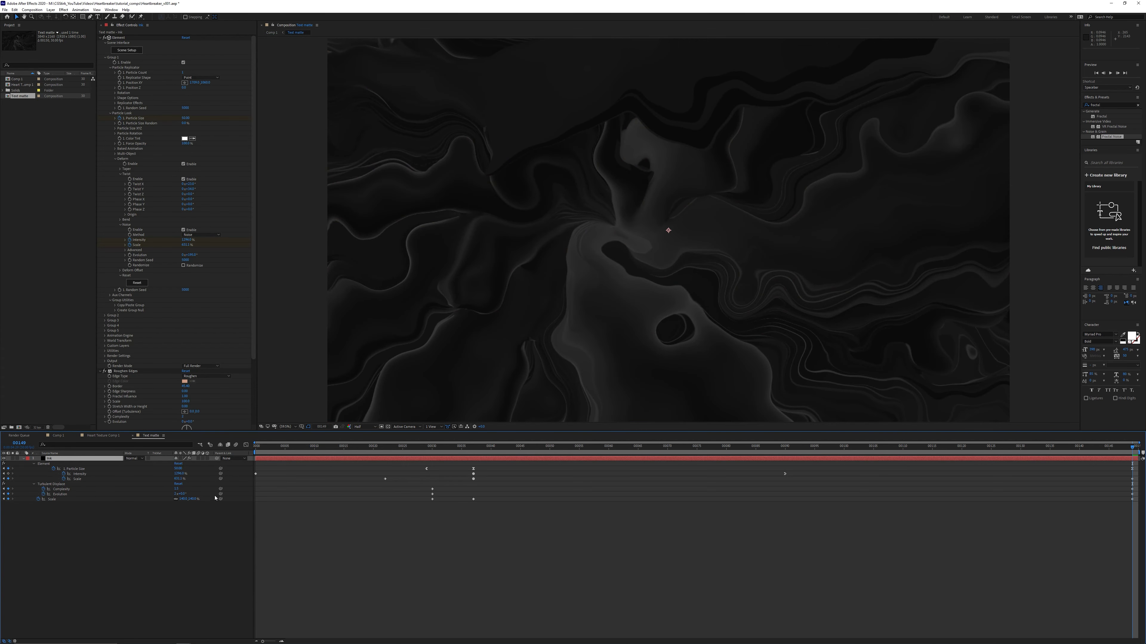
click(38, 499)
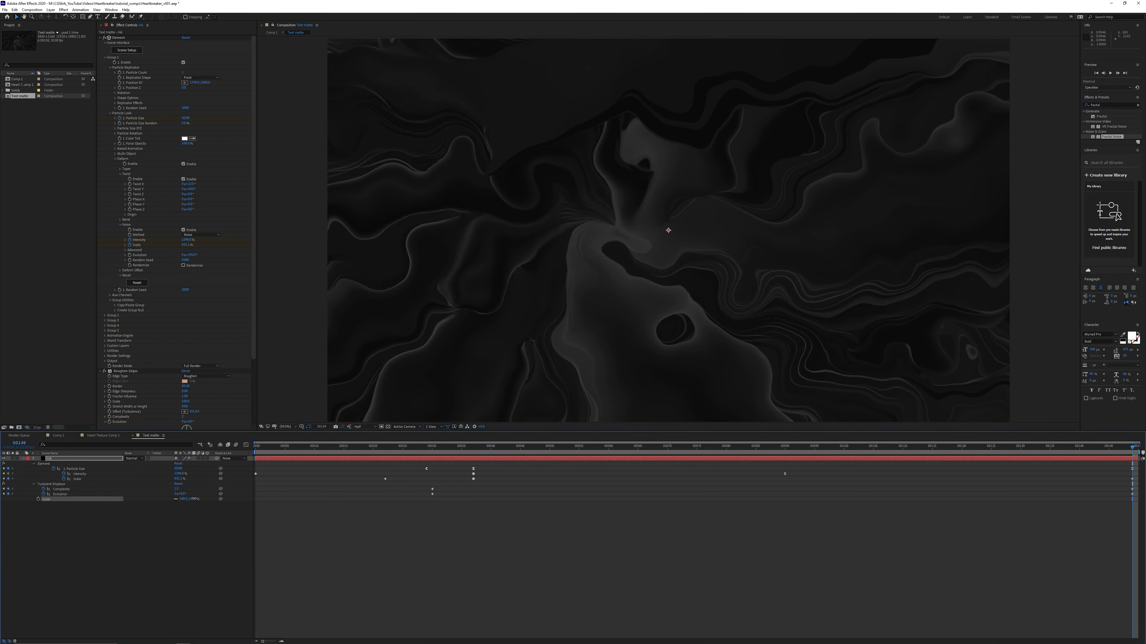
mouse_move(186, 499)
mouse_down()
mouse_move(164, 501)
mouse_move(186, 502)
mouse_up()
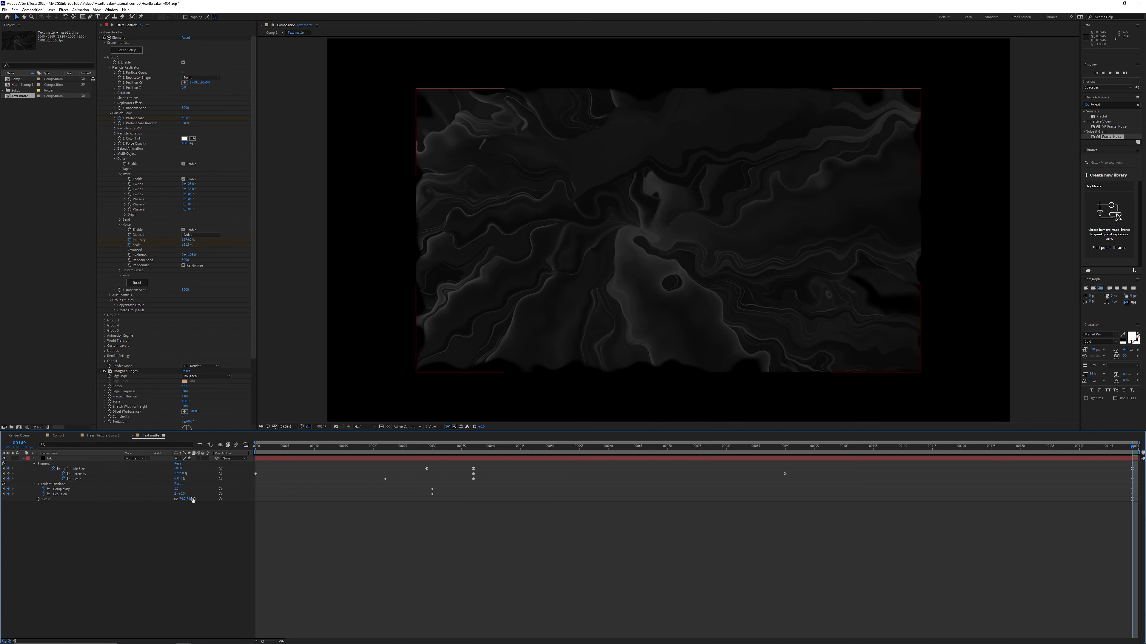
click(192, 498)
text(100)
key(Return)
- Add a Transform effect to the ink layer in Text matte and set its scale height and width to 32
click(1096, 105)
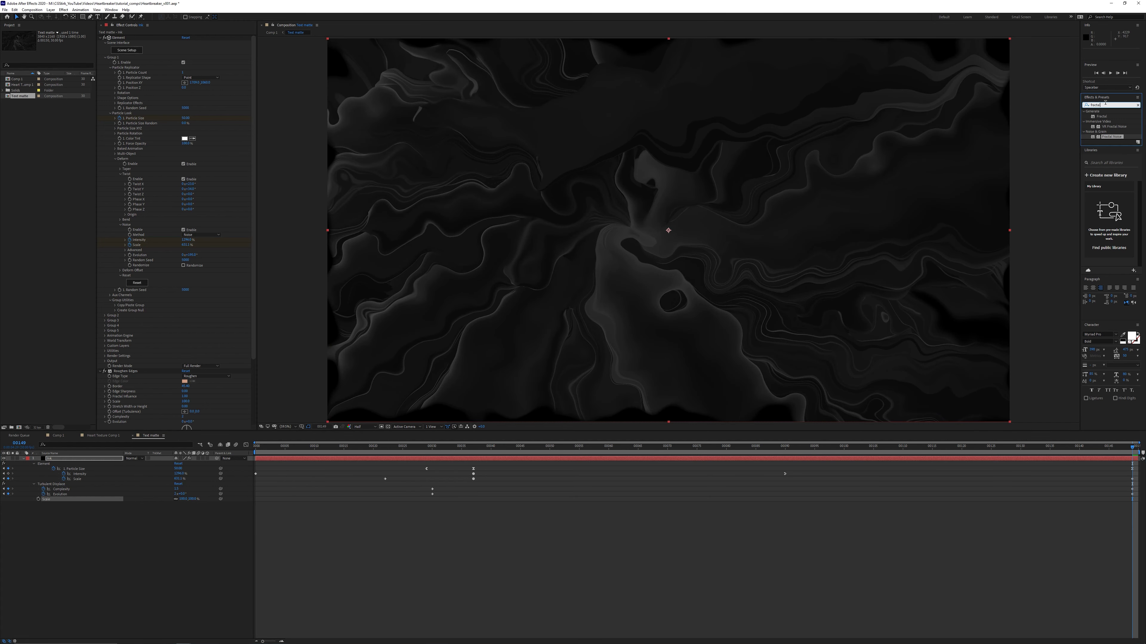
text(transfo)
double_click(1109, 117)
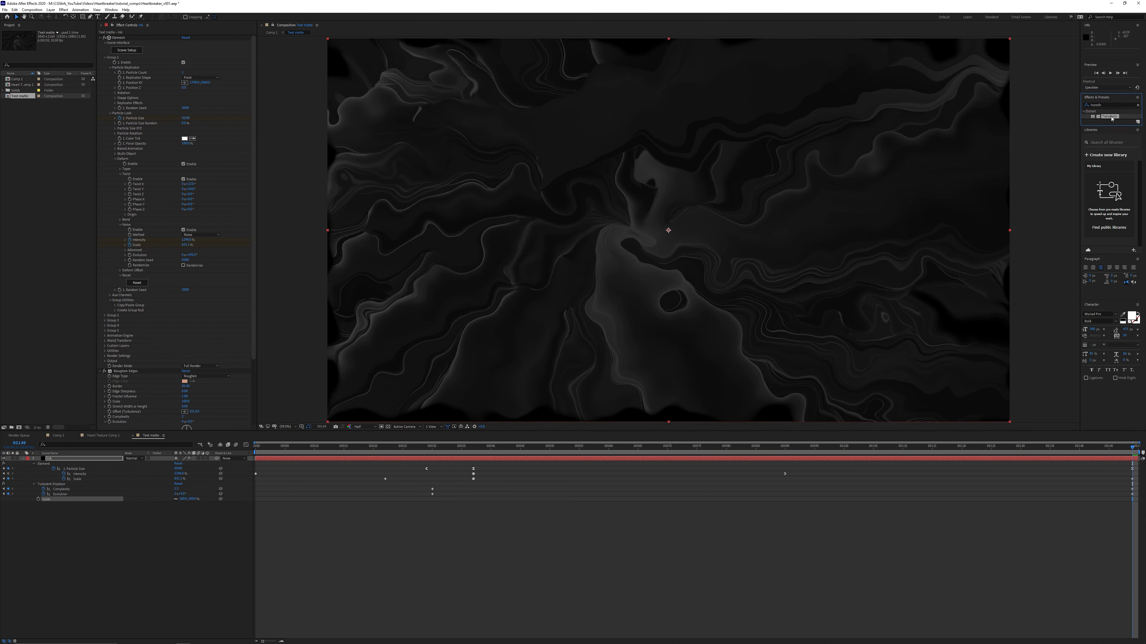
click(183, 357)
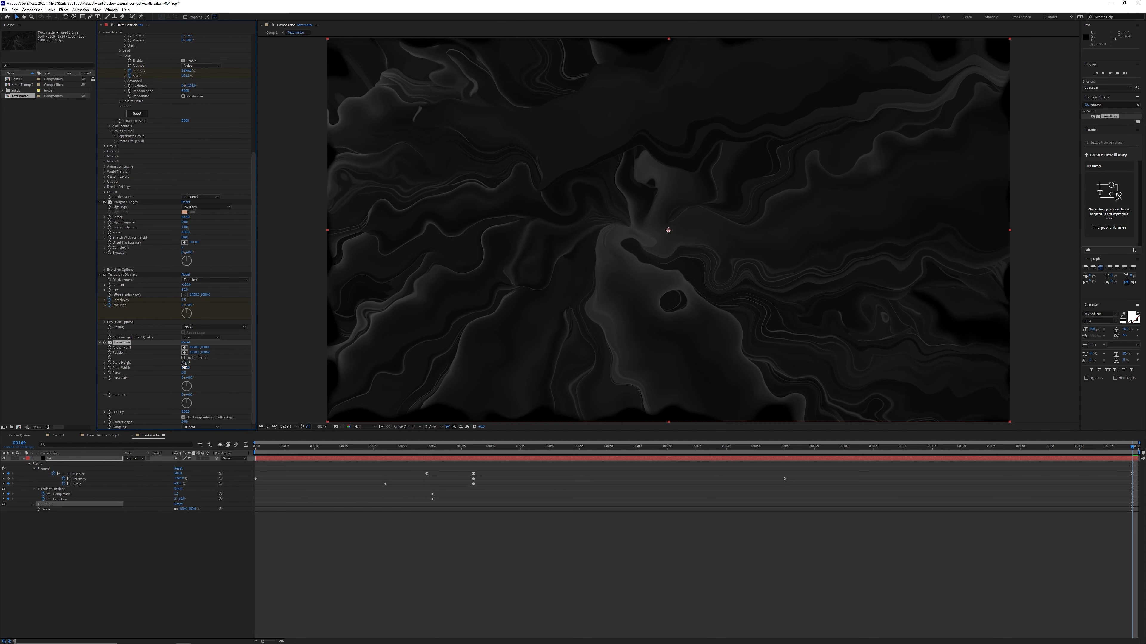
drag(186, 363, 162, 368)
drag(181, 363, 195, 362)
click(185, 363)
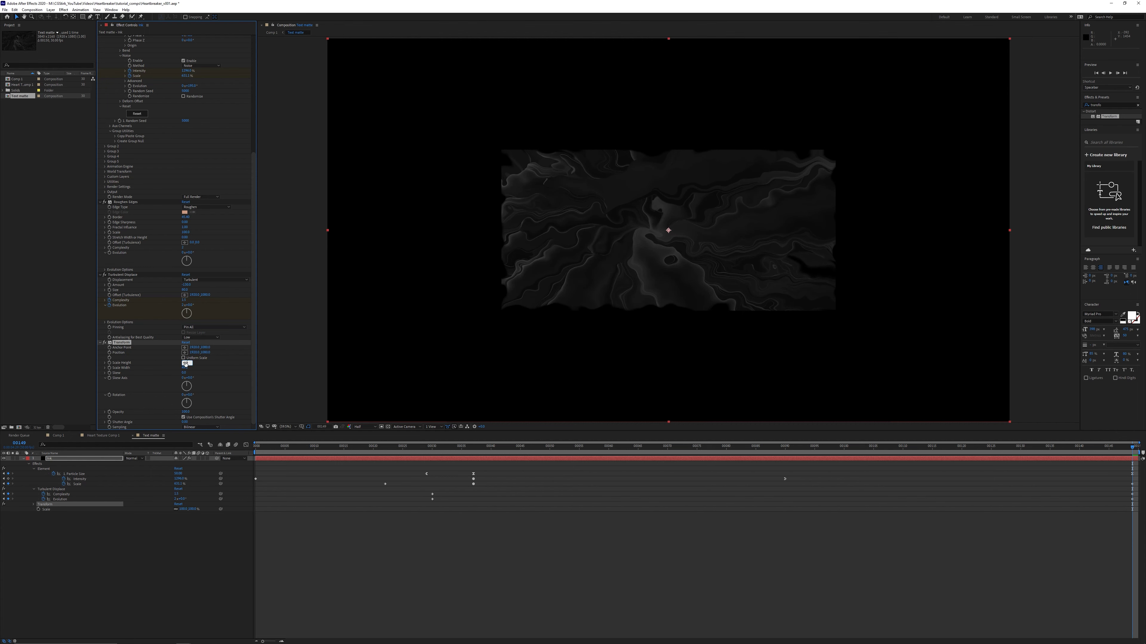
text(32)
key(Tab)
text(32)
key(Return)
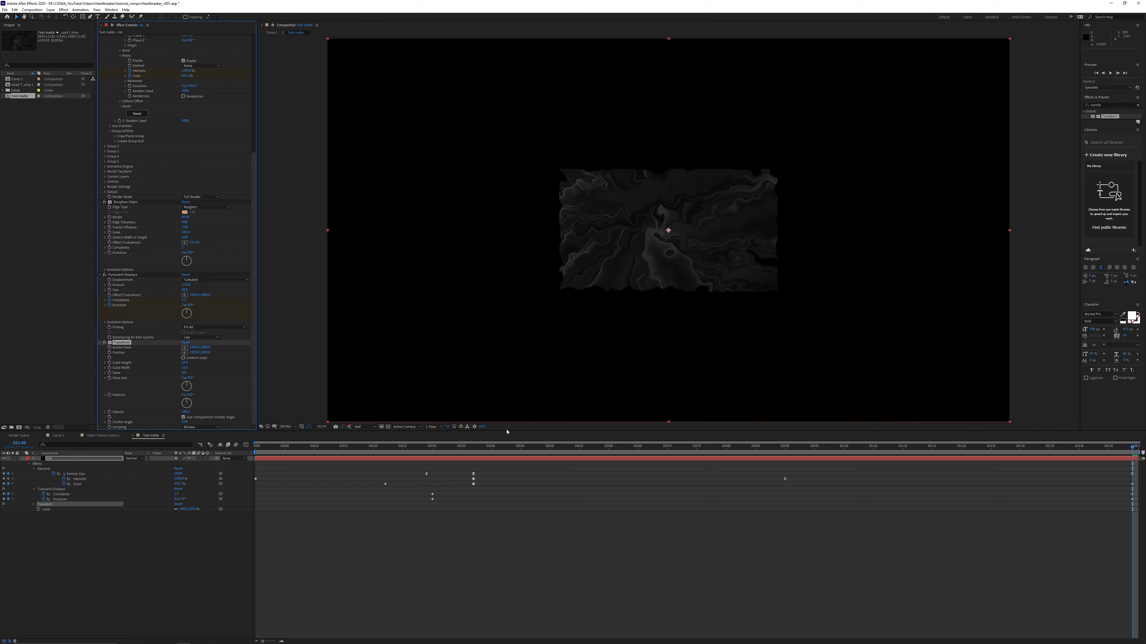
- Raise the viewer exposure, shift the ink layer in Text matte to start much later in time, and preview its growth
drag(481, 429, 494, 427)
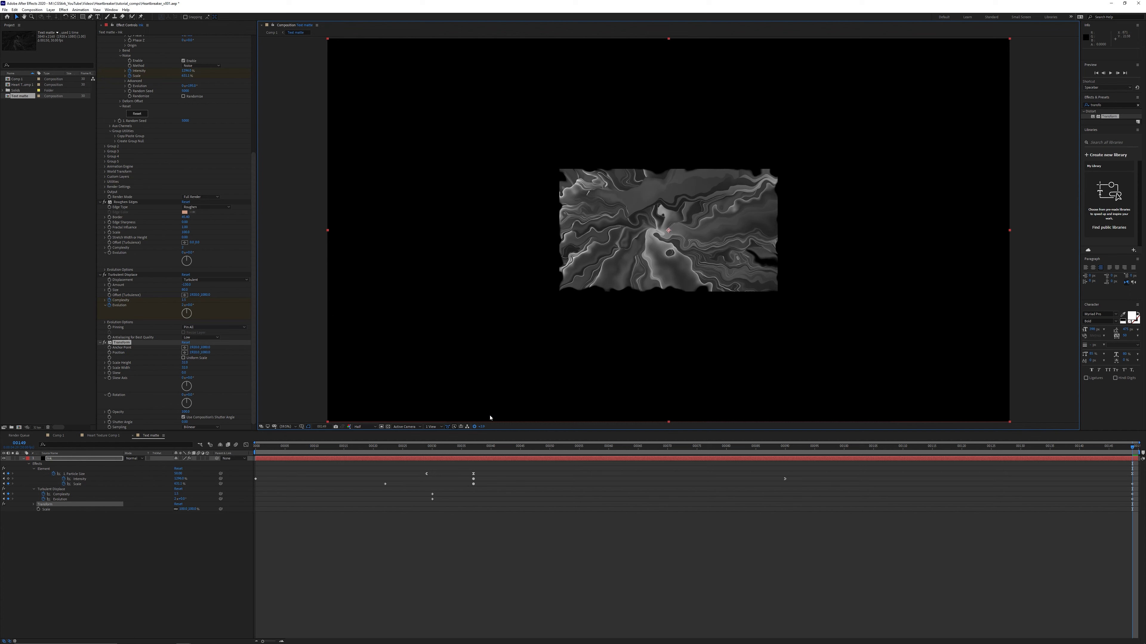
mouse_move(358, 458)
mouse_down()
mouse_move(664, 482)
mouse_move(828, 474)
mouse_up()
key(space)
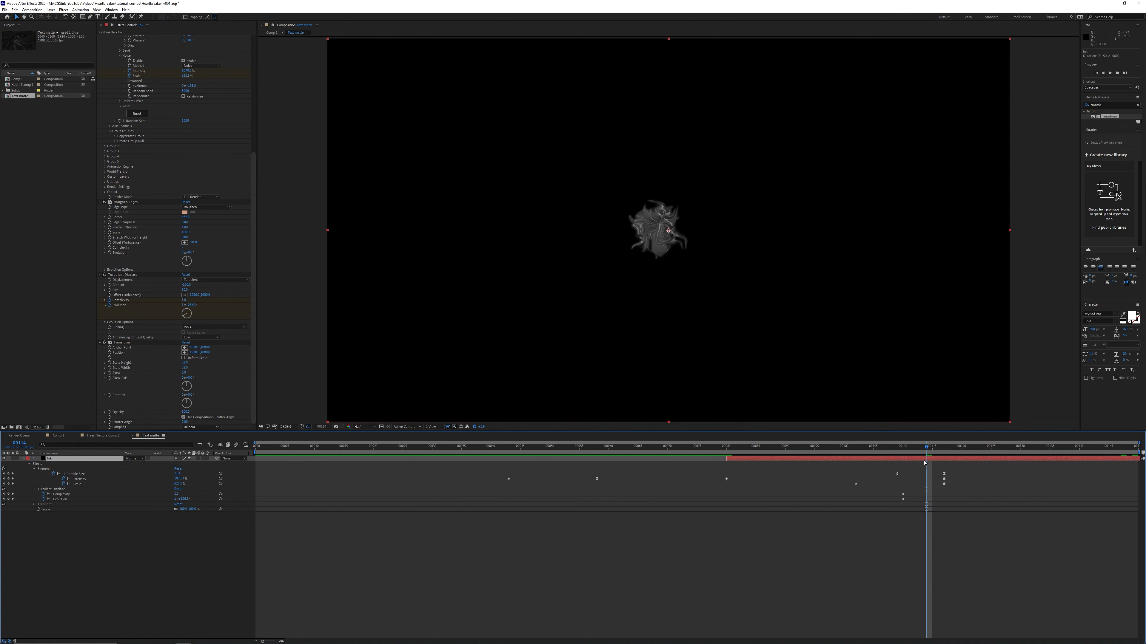
- In Comp 1, set the HEARTBREAKER layer's track matte to an alpha matte using Text matte
click(62, 437)
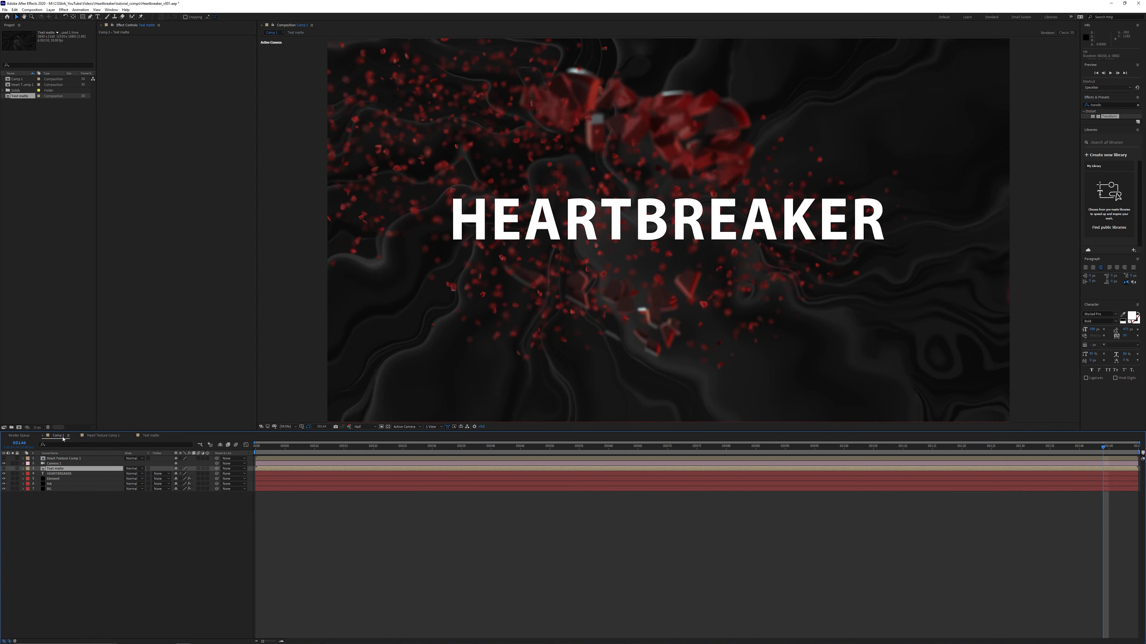
click(175, 474)
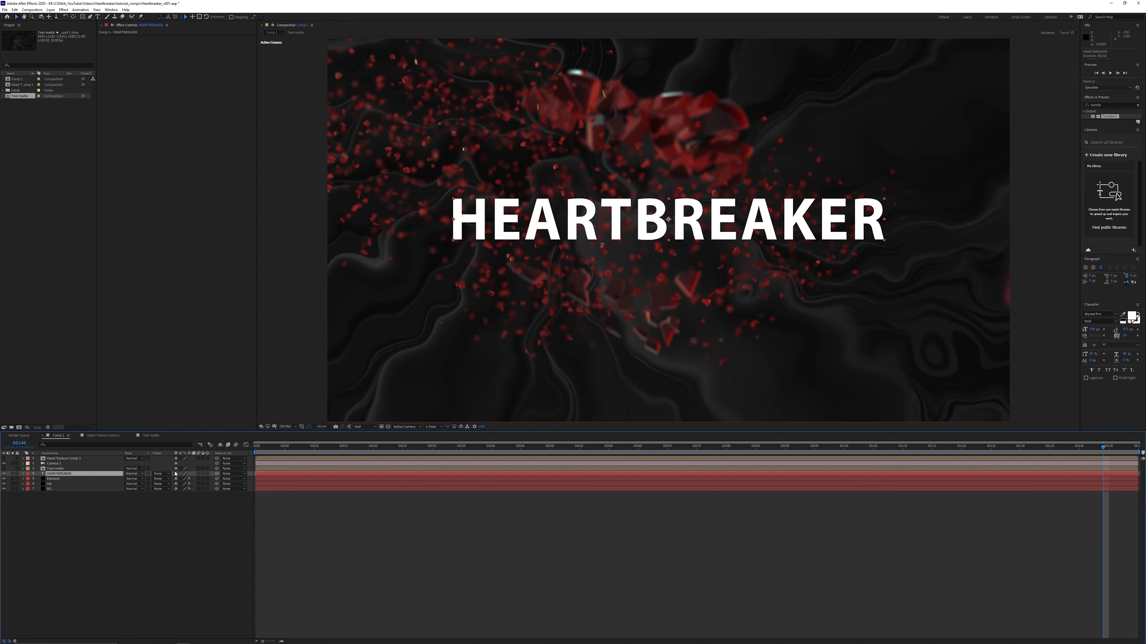
click(161, 473)
click(176, 487)
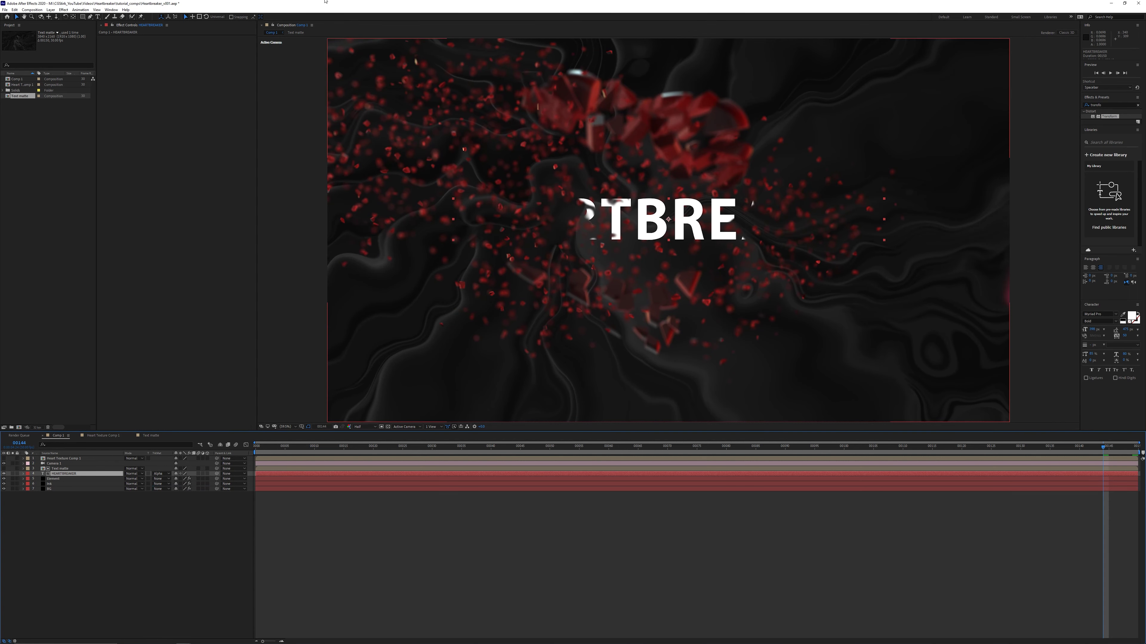
- Show Text matte in its own viewer beside Comp 1's, brighten its exposure, and check the text reveal at an earlier frame
double_click(58, 470)
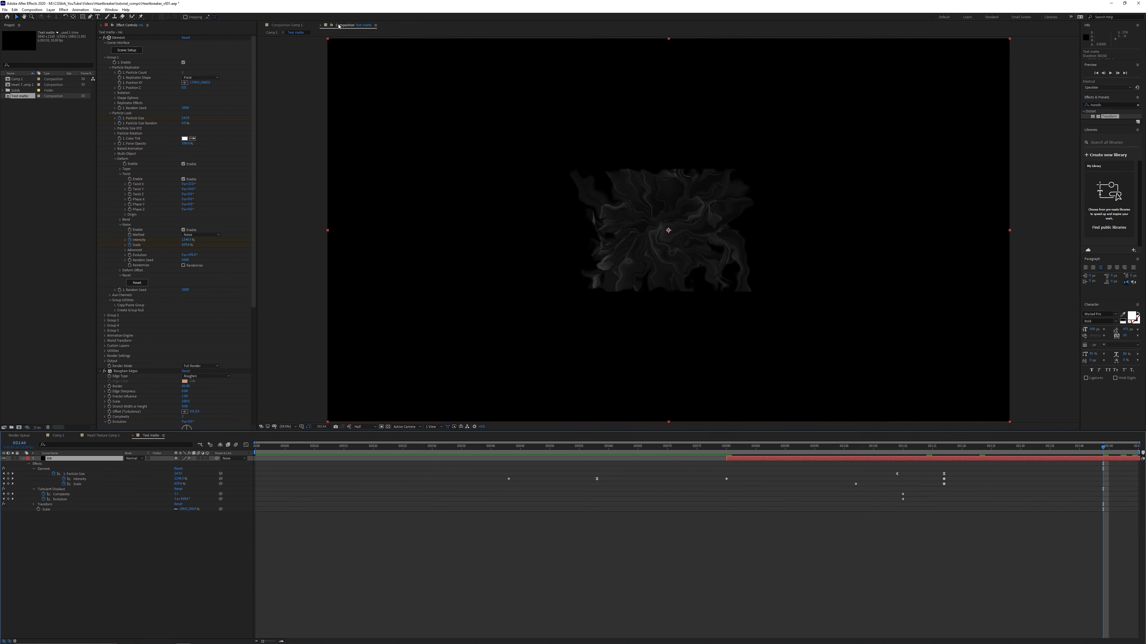
drag(339, 26, 266, 68)
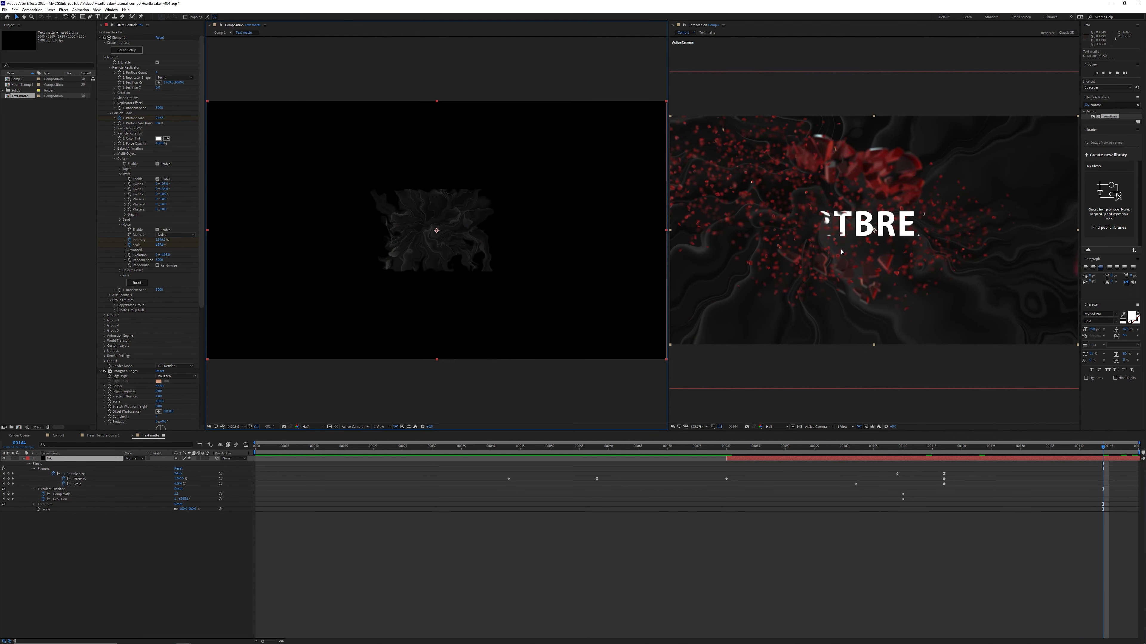
drag(430, 427, 444, 427)
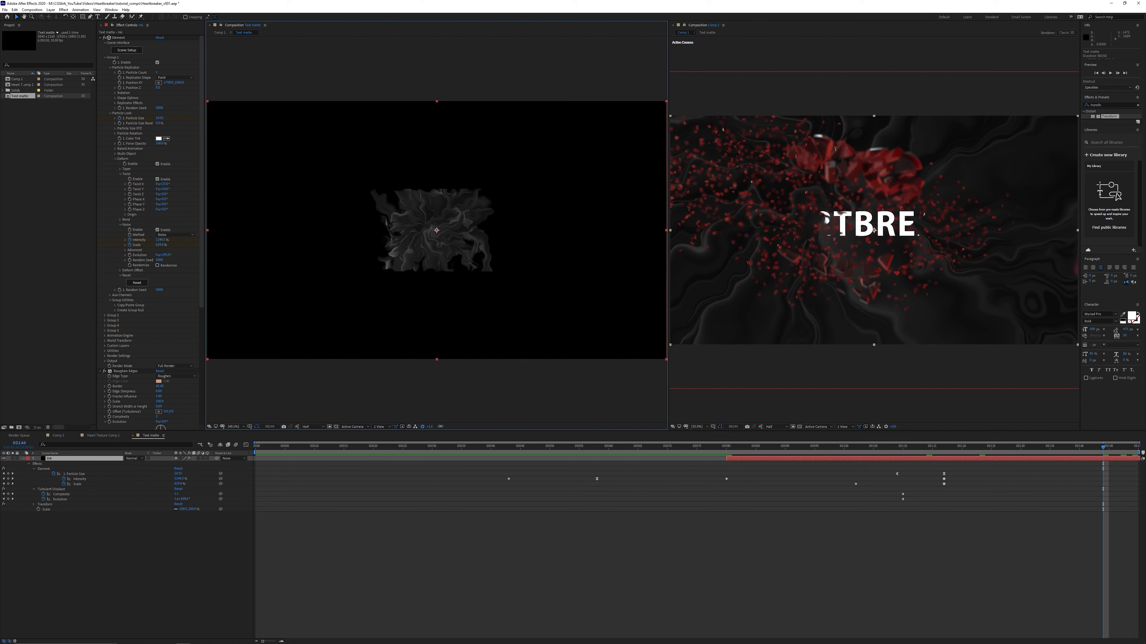
drag(734, 450, 856, 448)
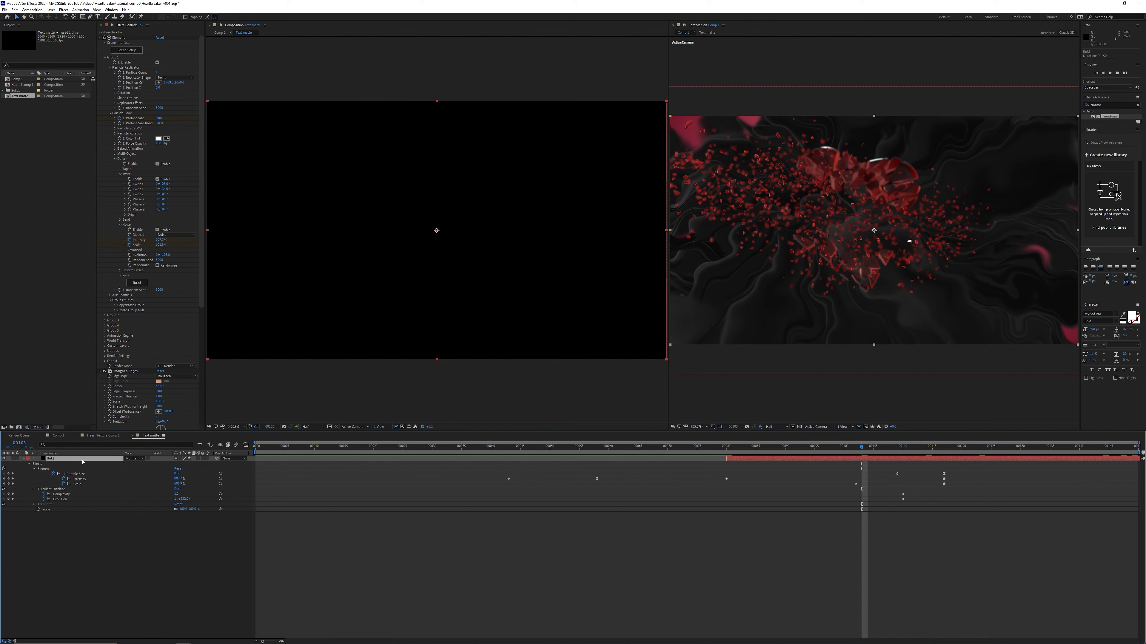
- Duplicate the ink layer twice in Text matte, hide the top copy, and move the middle copy to the right of the original
key(ctrl+d)
key(ctrl+d)
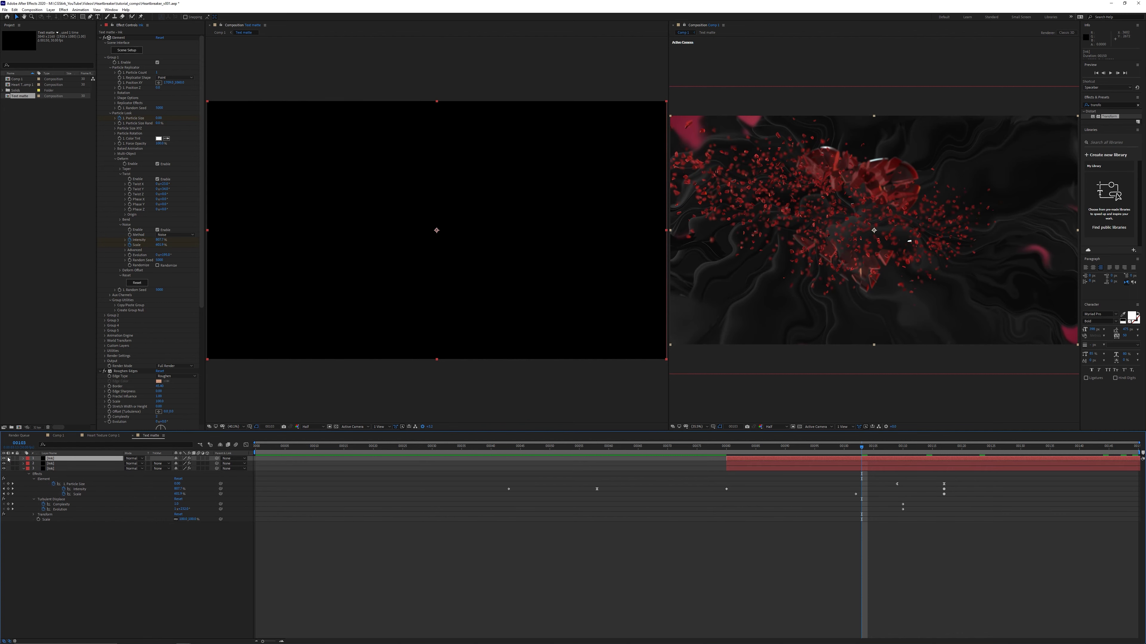
key(space)
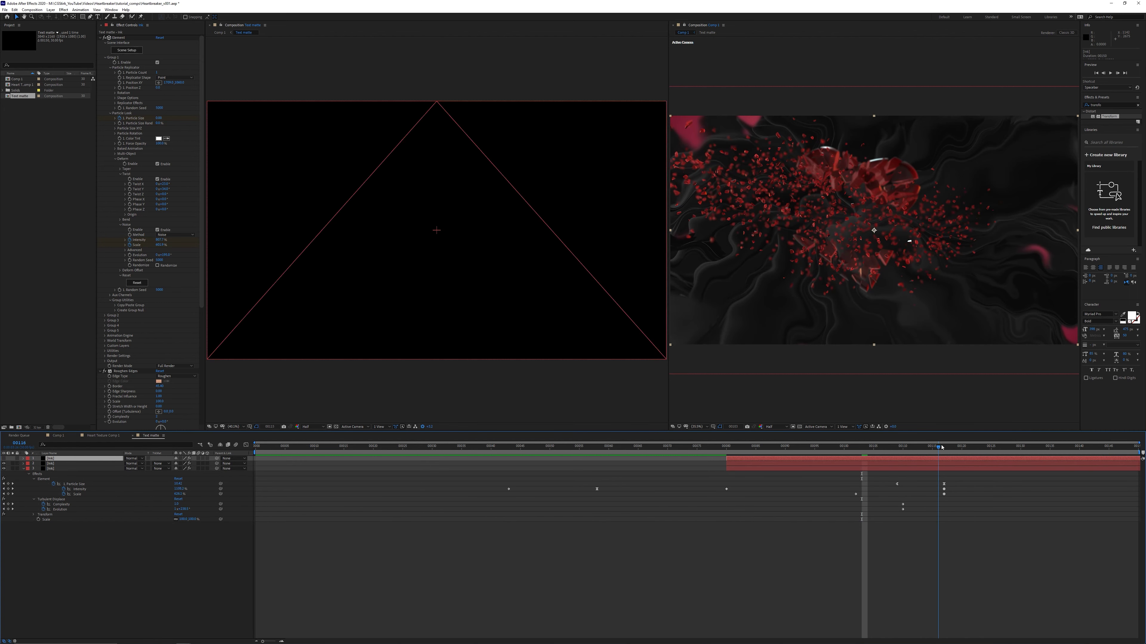
key(space)
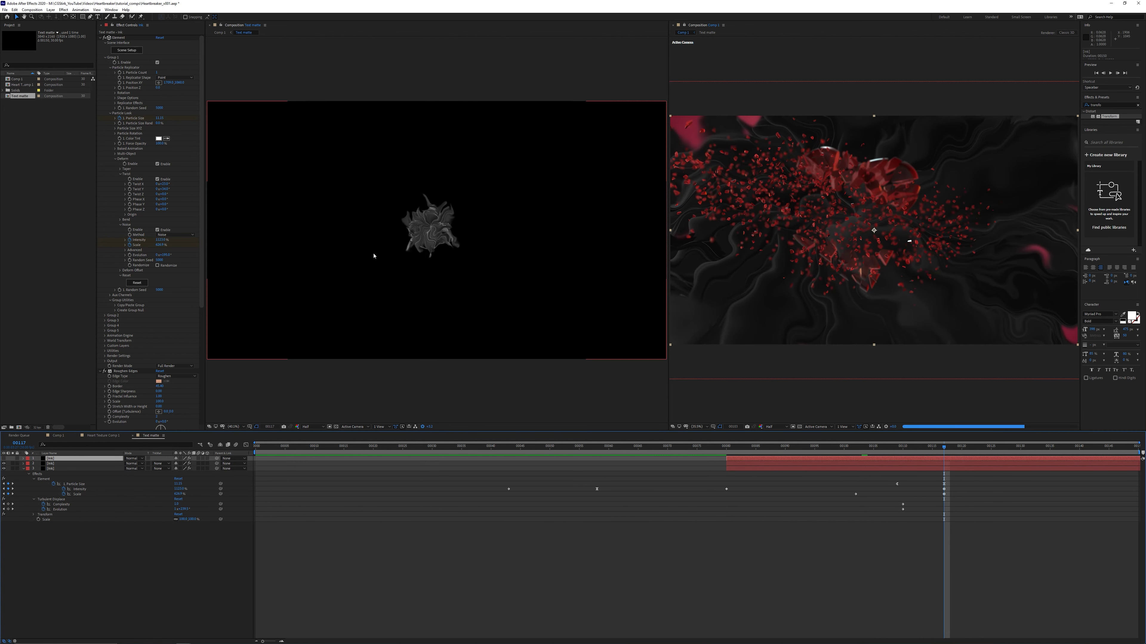
click(63, 465)
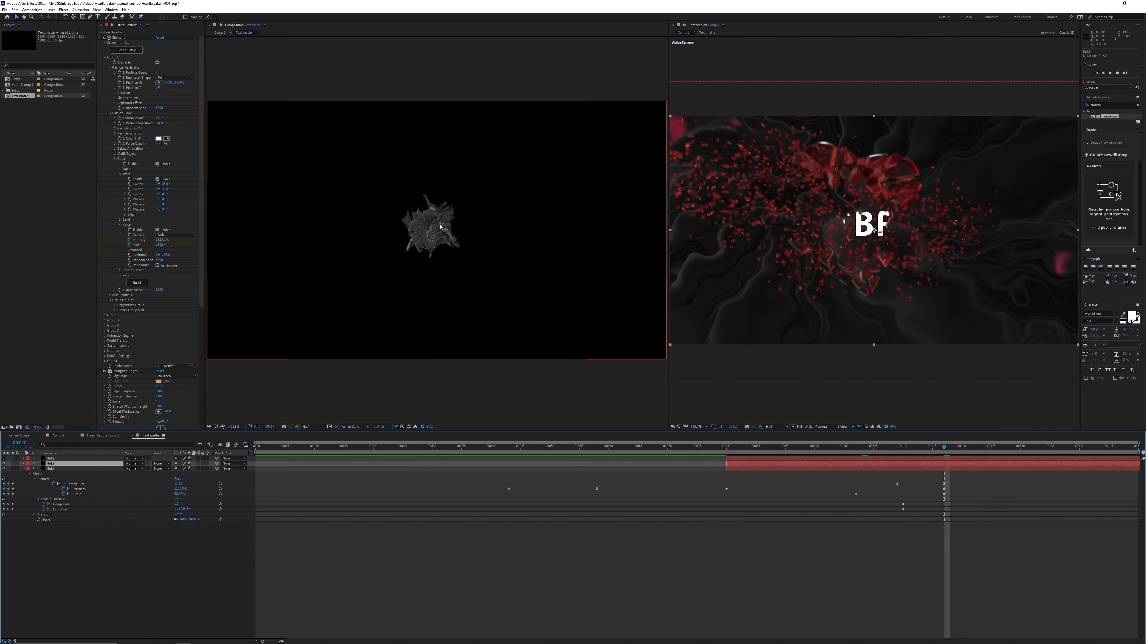
scroll(440, 226, up, 3)
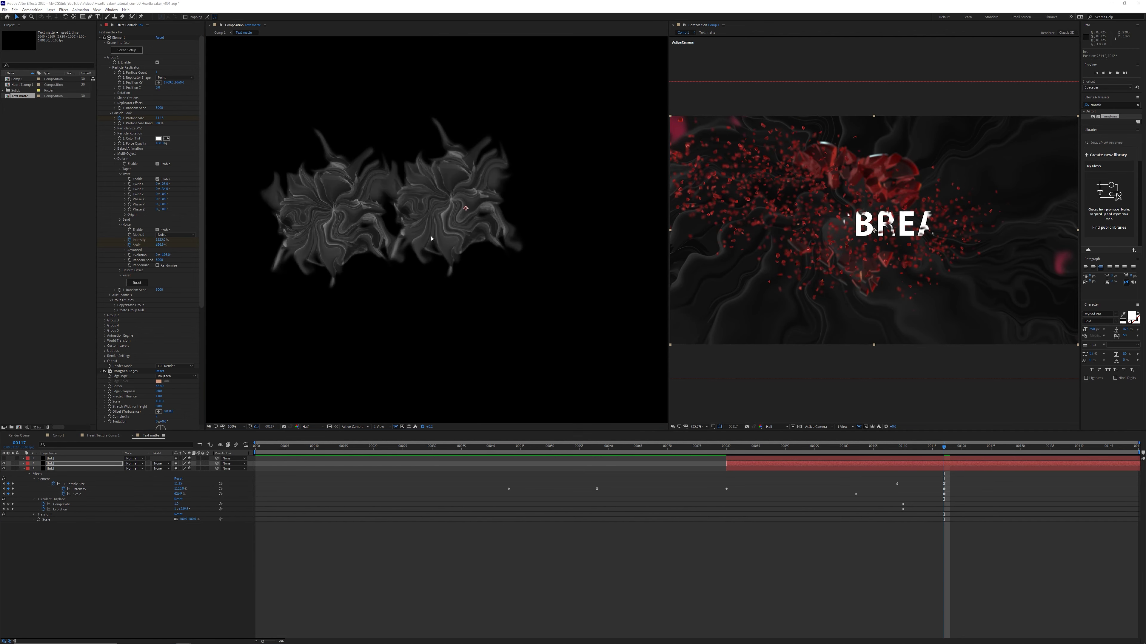
- Flip the middle ink copy vertically and shift it to start slightly earlier in time
click(95, 464)
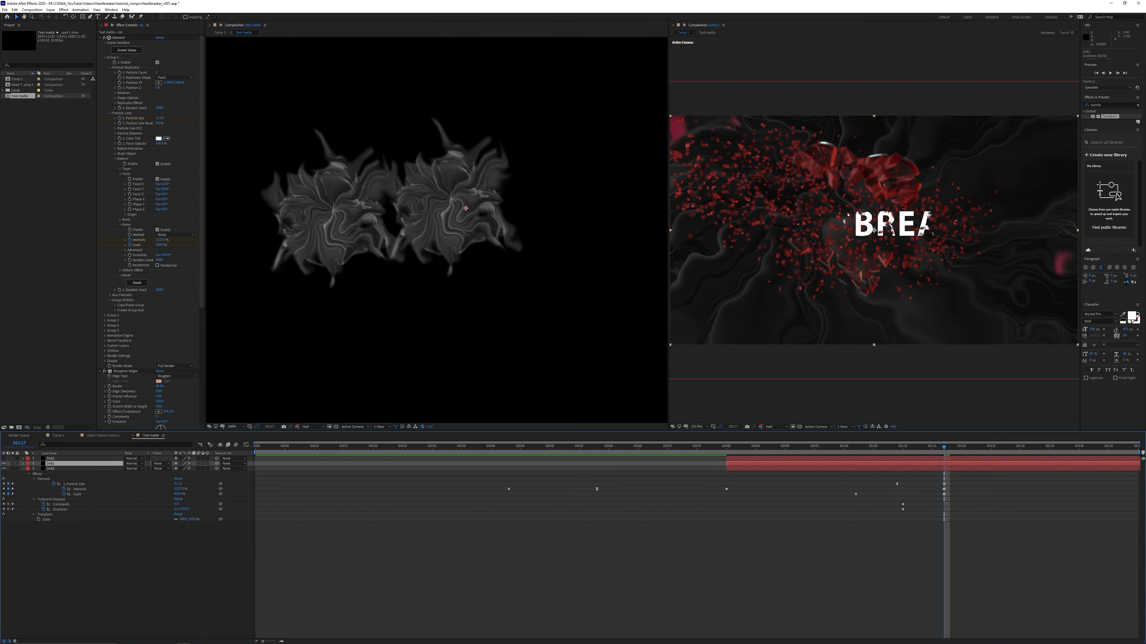
click(50, 10)
mouse_move(90, 79)
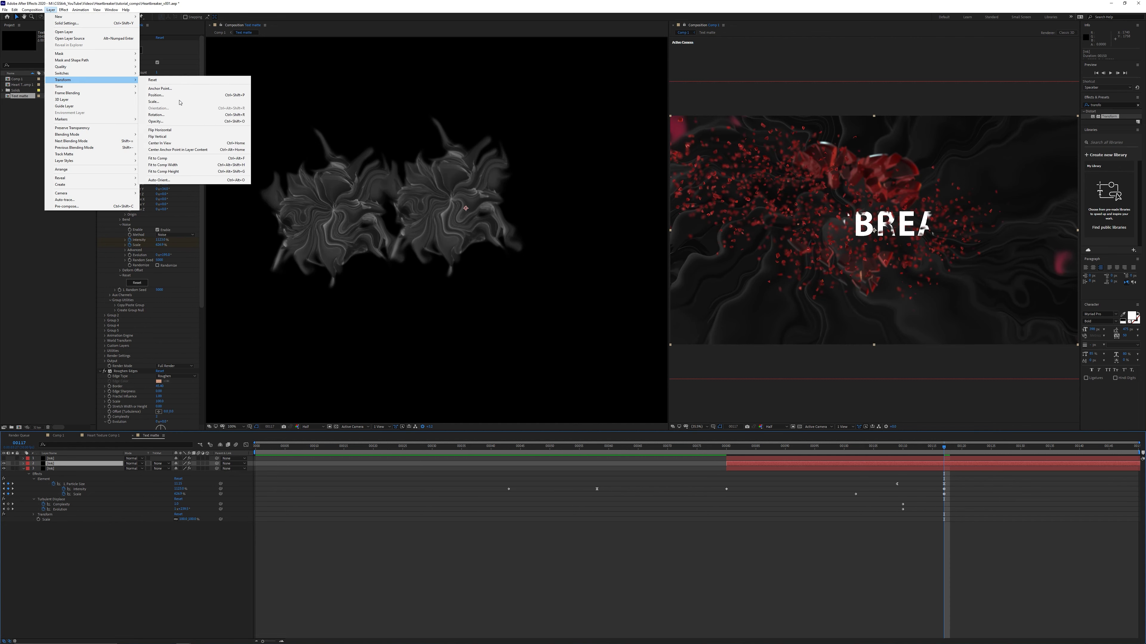
click(204, 136)
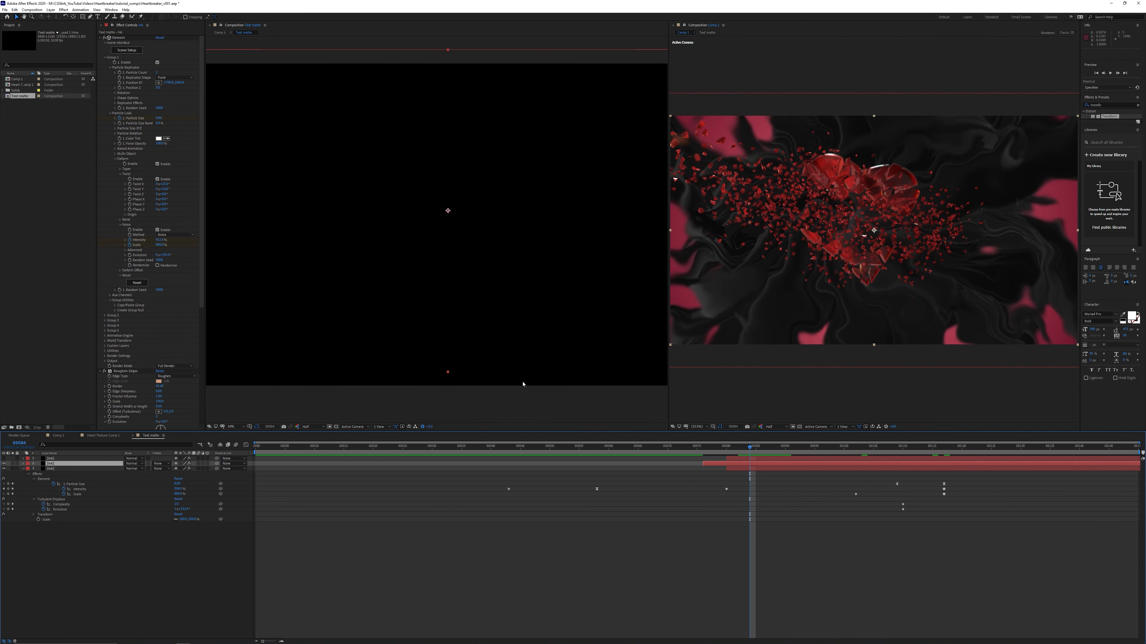
- Solo the ink and HEARTBREAKER layers in Comp 1, preview the title reveal, and reopen Text matte
click(58, 436)
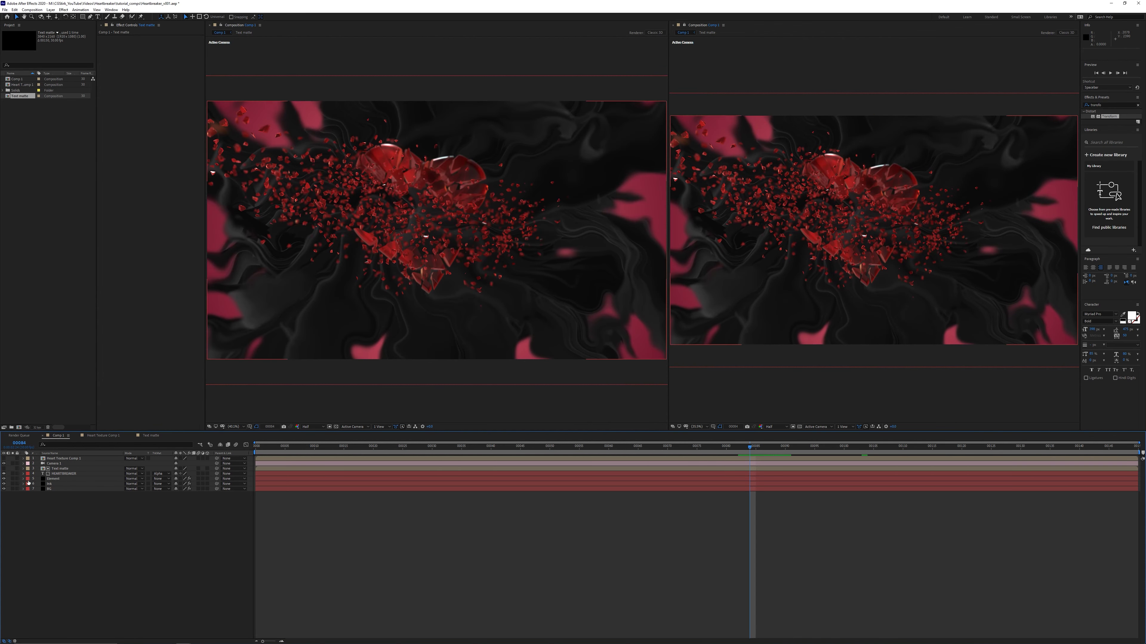
click(12, 484)
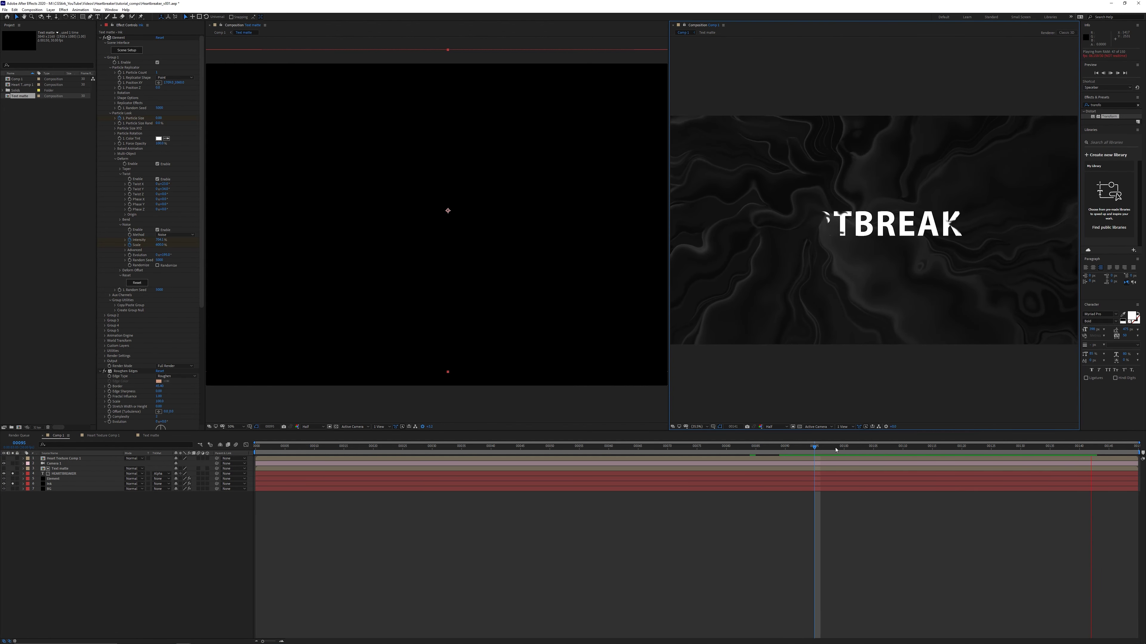
click(63, 470)
double_click(64, 469)
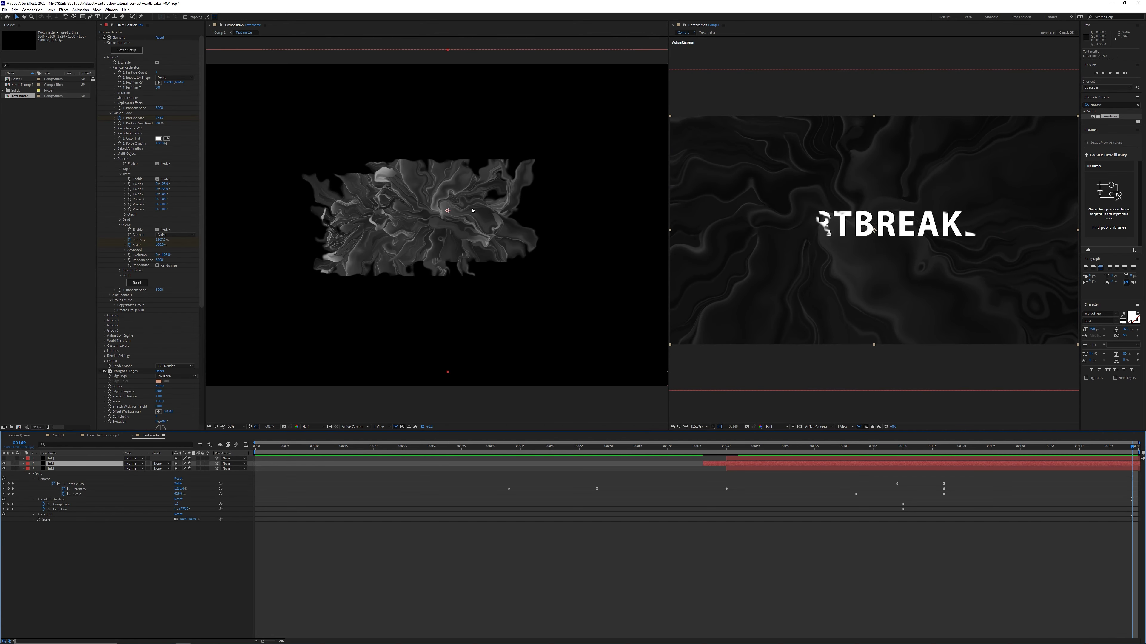
- Move the middle ink copy further right over the word's end and increase its Transform effect's scale height
drag(472, 211, 529, 216)
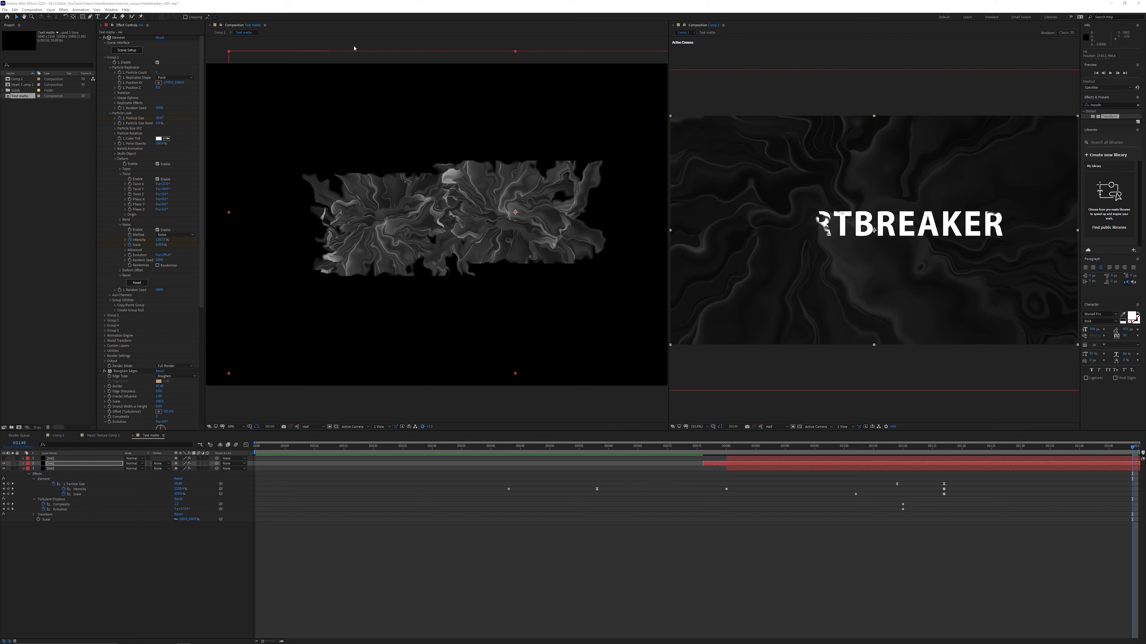
drag(202, 234, 219, 394)
mouse_move(160, 363)
mouse_down()
mouse_move(178, 363)
mouse_move(163, 364)
mouse_up()
drag(962, 450, 992, 453)
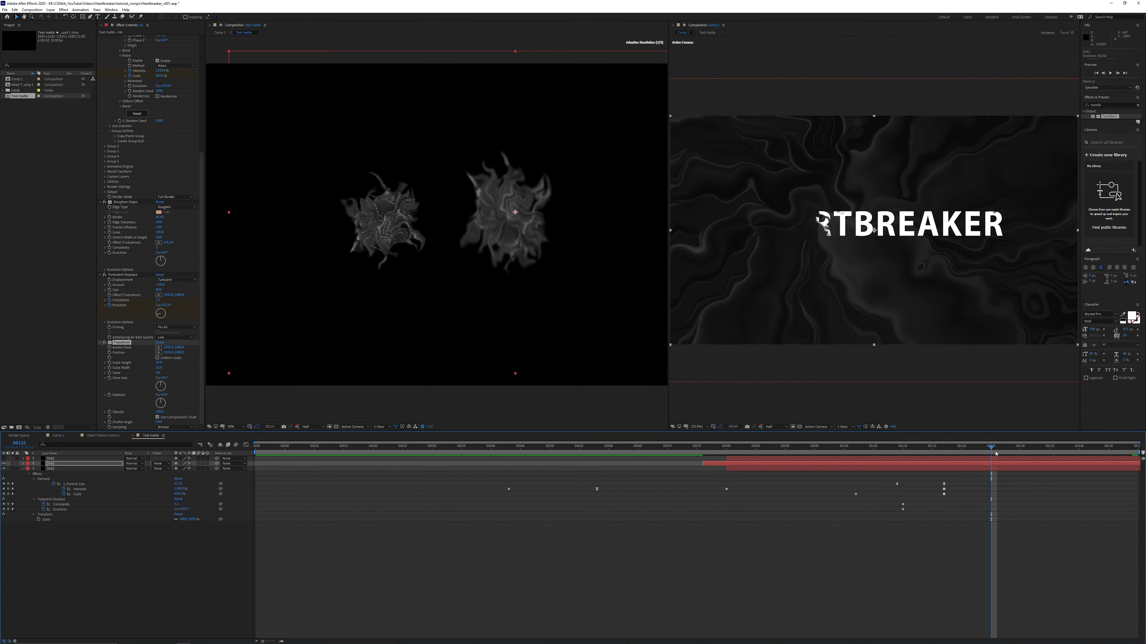
drag(513, 221, 505, 218)
- Show the top ink copy, place it left of the others flipped horizontally, and start it slightly later in time
click(50, 458)
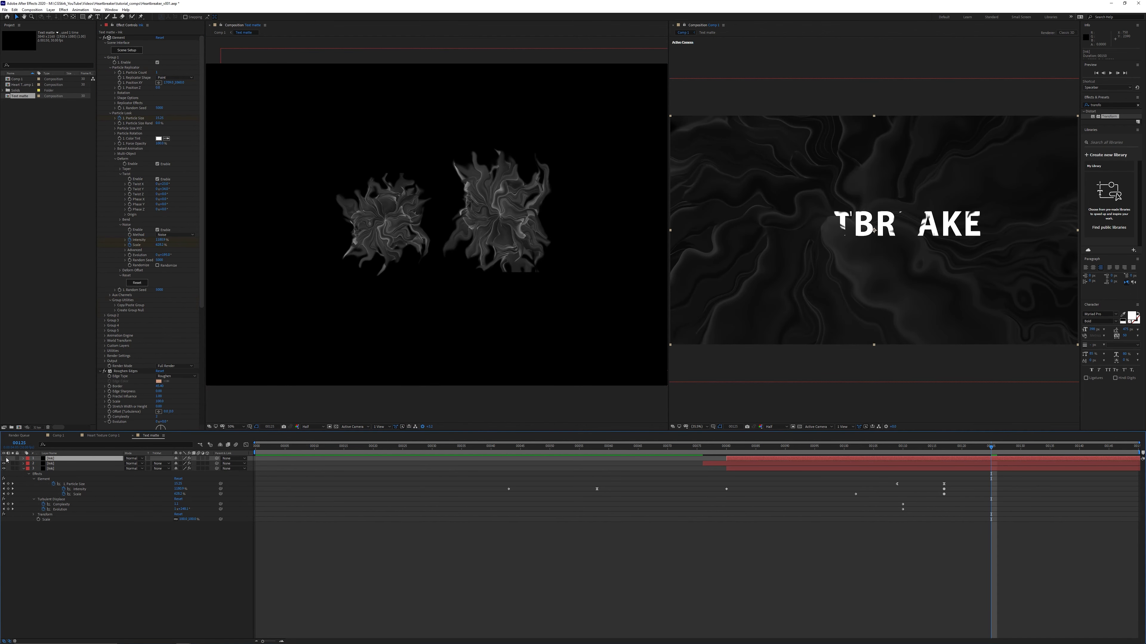
drag(381, 229, 297, 216)
click(50, 9)
mouse_move(90, 79)
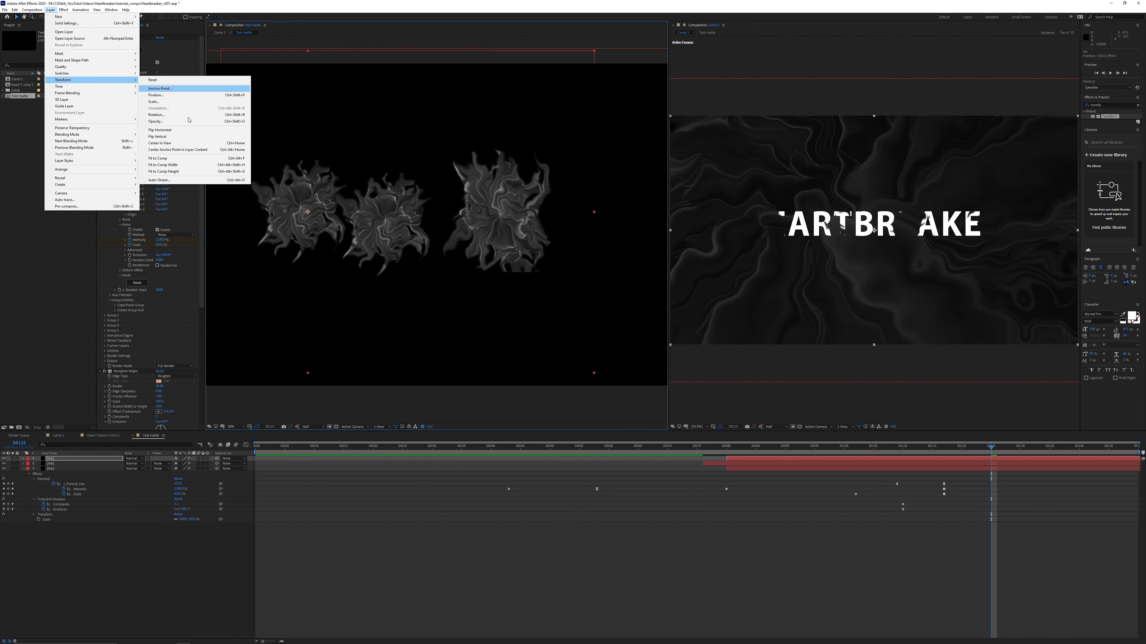
click(188, 130)
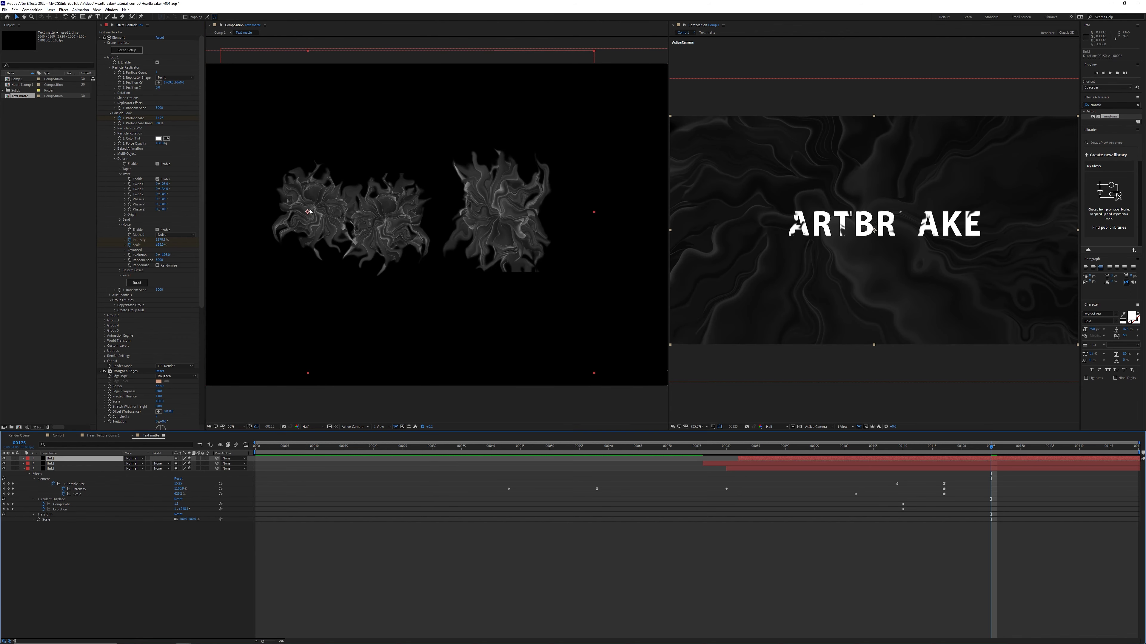
- Check the matte's growth at several frames and slightly reposition the ink layers so they cover the whole title
click(909, 447)
drag(909, 447, 981, 447)
drag(385, 223, 403, 210)
drag(296, 198, 315, 196)
drag(1038, 447, 1059, 449)
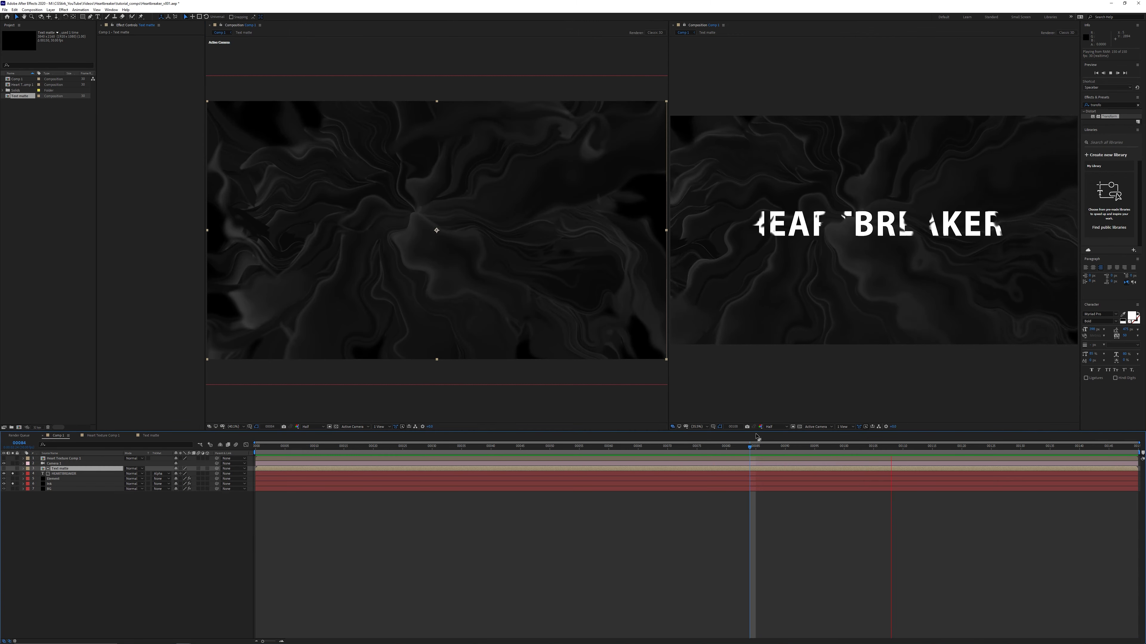
- Stop the Comp 1 preview, close the second composition viewer, and turn off soloing for the title and ink layers
key(space)
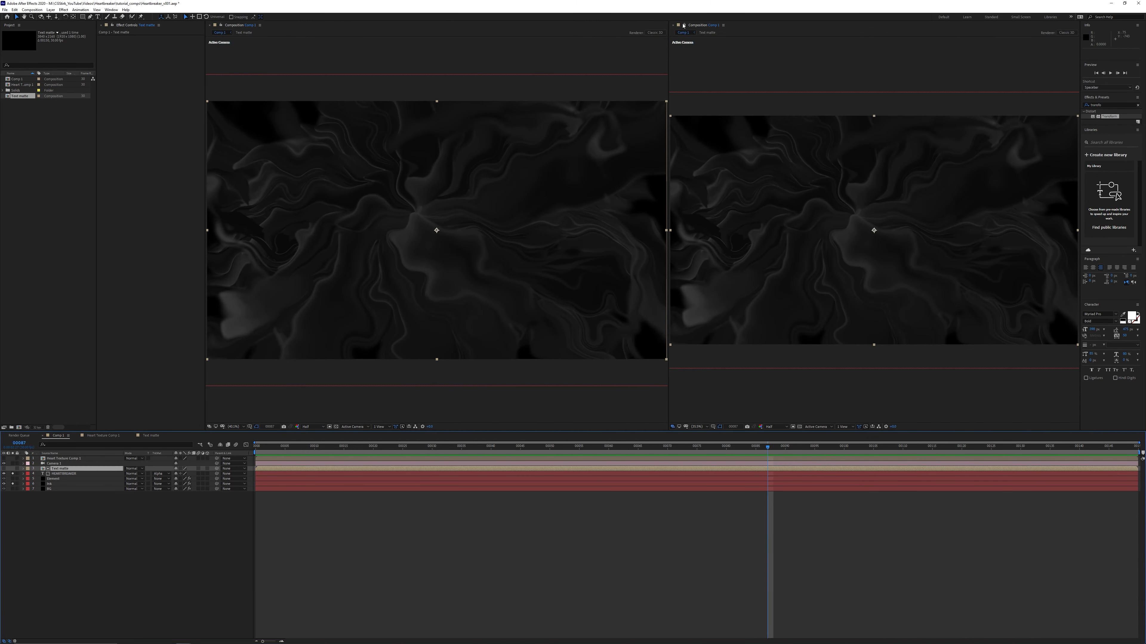
click(673, 25)
click(15, 475)
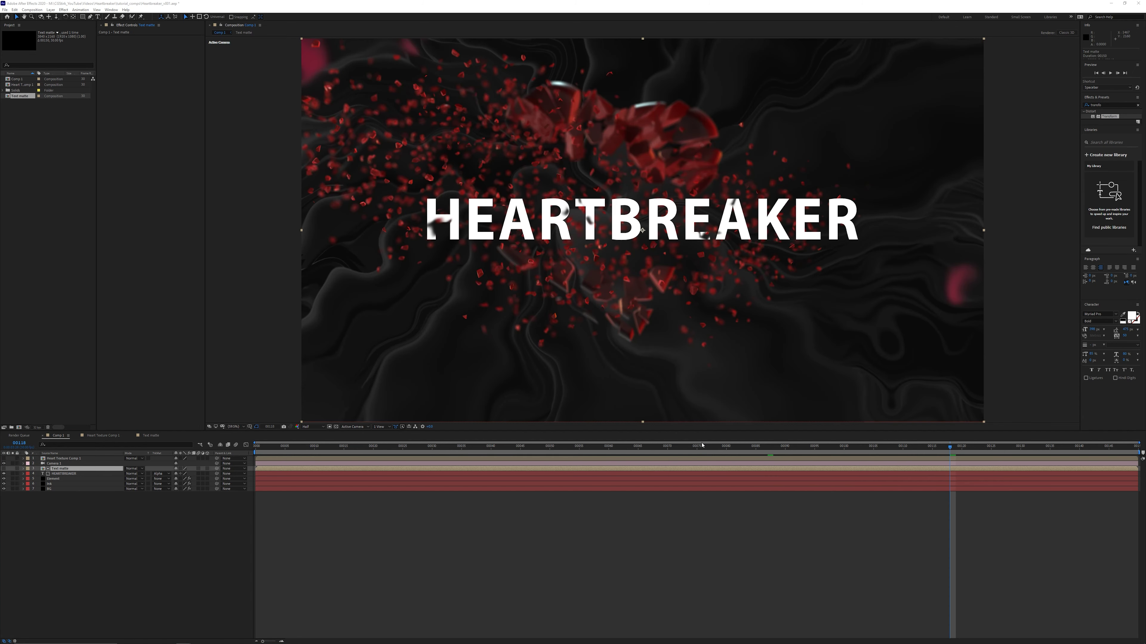
- Animate the HEARTBREAKER layer's scale from 80% at an early frame before the reveal to 100% at the end
click(668, 447)
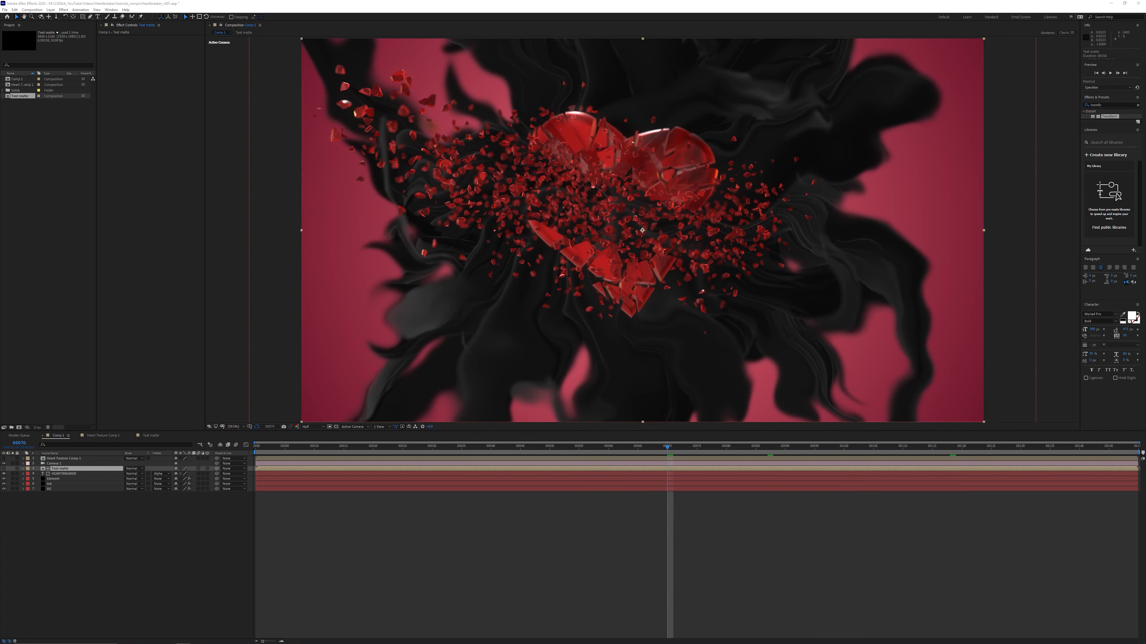
click(60, 474)
key(s)
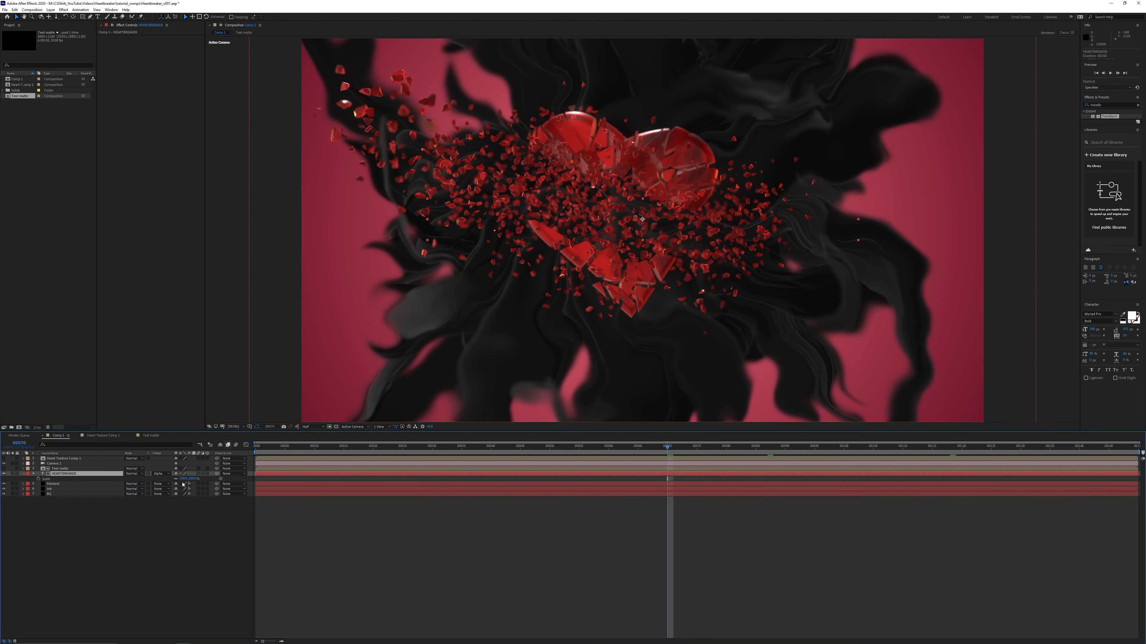
click(183, 479)
text(80)
key(Return)
drag(1023, 447, 1138, 453)
click(183, 479)
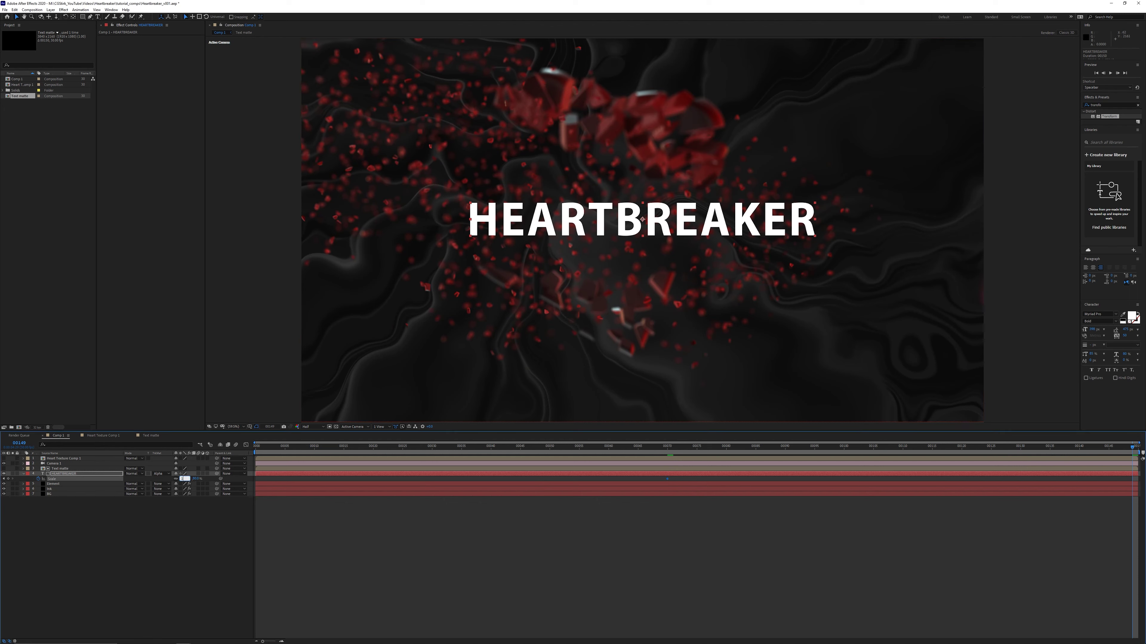
text(100)
key(Return)
- Add a Transform effect to the HEARTBREAKER layer and slightly adjust its scale proportions
drag(1109, 116, 148, 108)
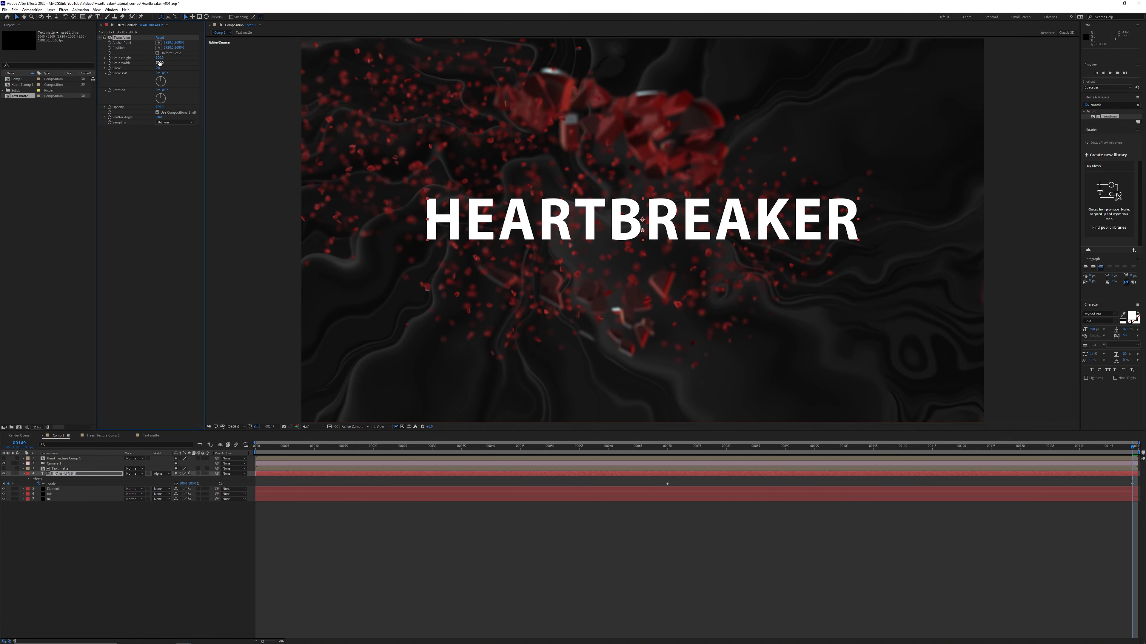
key(Return)
double_click(625, 222)
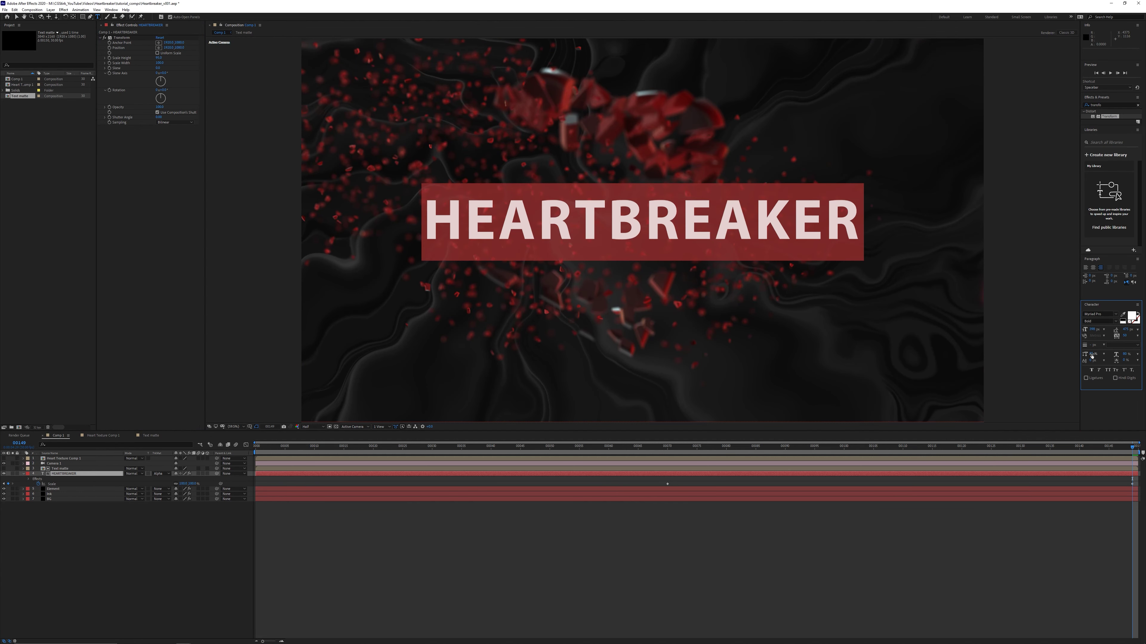
drag(1088, 354, 1086, 354)
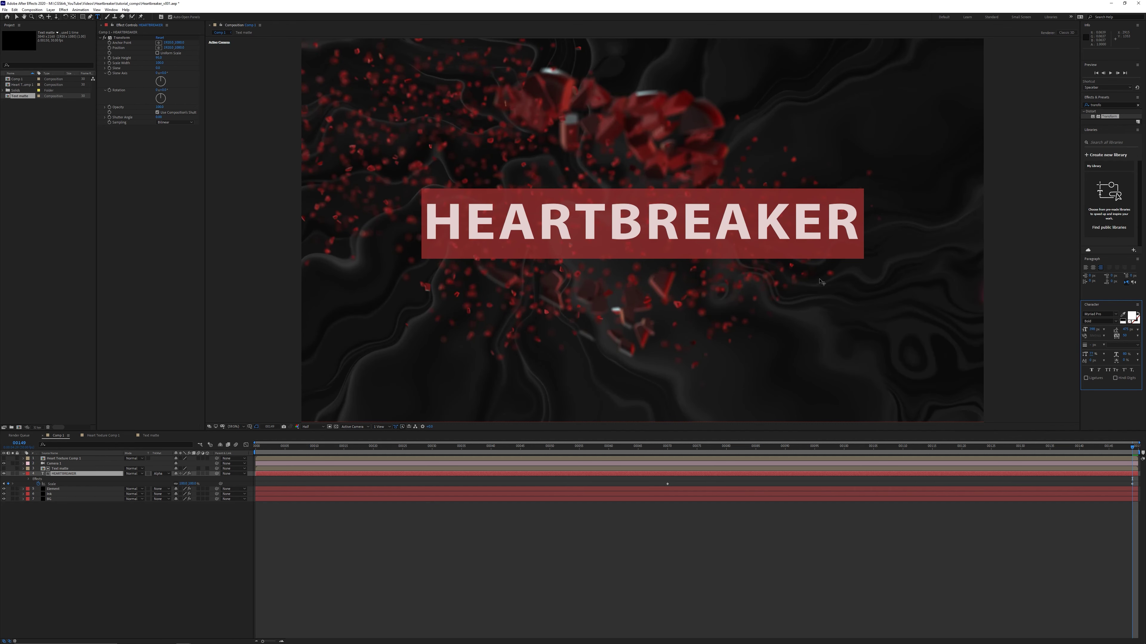
key(ctrl+z)
key(ctrl+z)
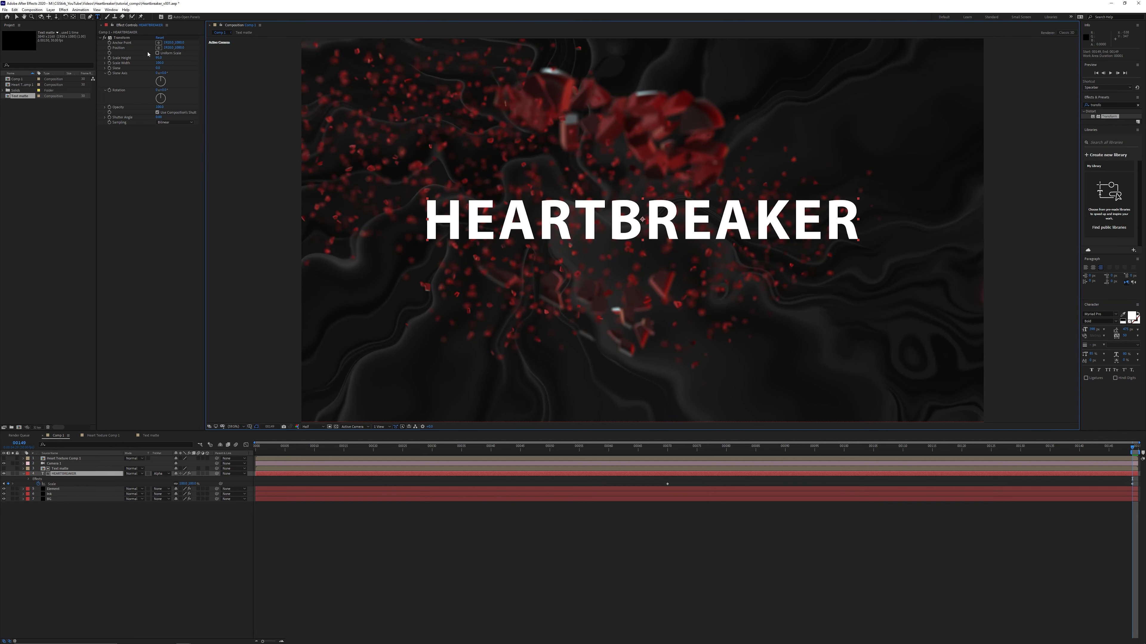
key(v)
- Rename the HEARTBREAKER text layer as HEARTBREAKER Black
click(82, 474)
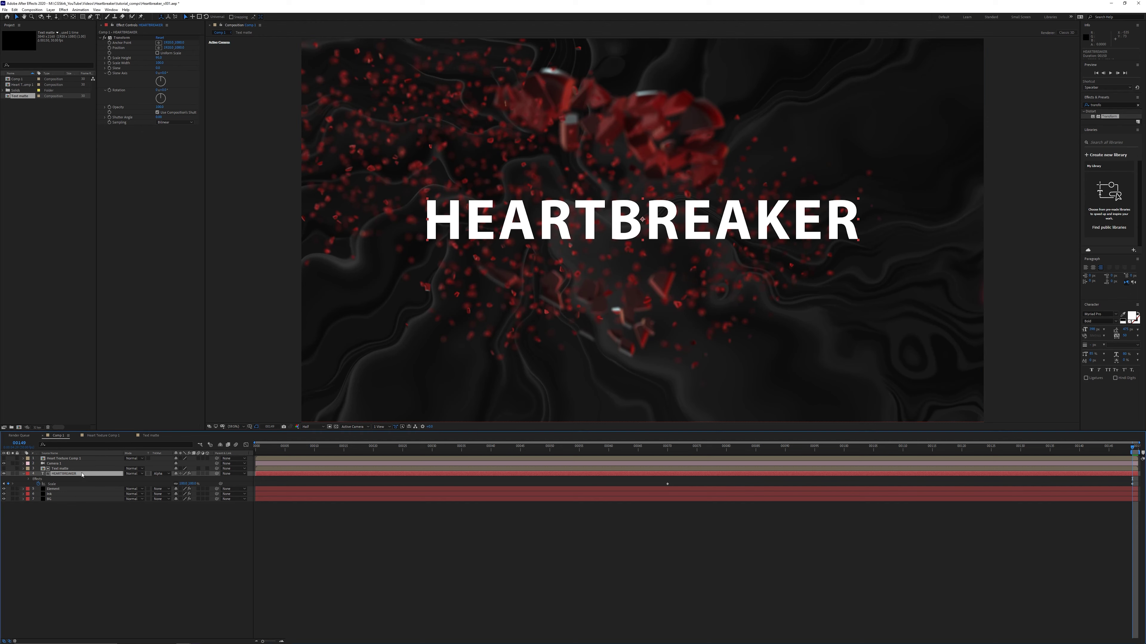
key(Return)
key(Return)
- Find the Fill effect, apply it to HEARTBREAKER Black, and set its color to 000000
click(1111, 106)
key(BackSpace)
key(BackSpace)
key(BackSpace)
key(BackSpace)
key(BackSpace)
key(BackSpace)
key(BackSpace)
text(fill)
drag(1104, 142, 167, 185)
click(159, 143)
text(000000)
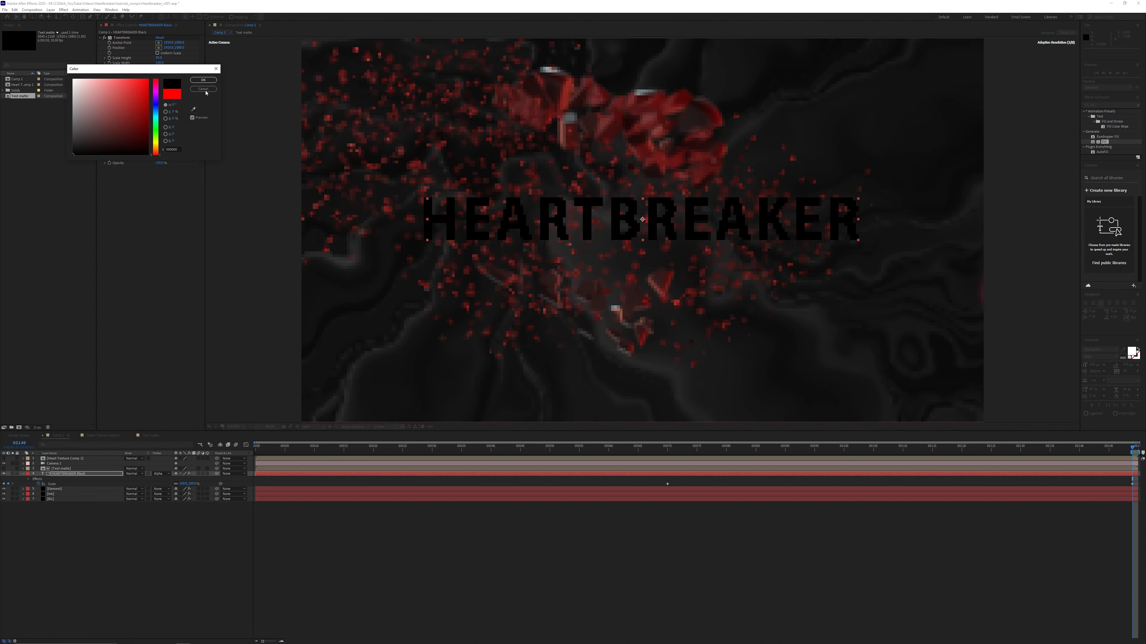
click(202, 80)
- Duplicate HEARTBREAKER Black together with its Text matte layer and rename the text copy as HEARTBREAKER Red
ctrl+click(60, 469)
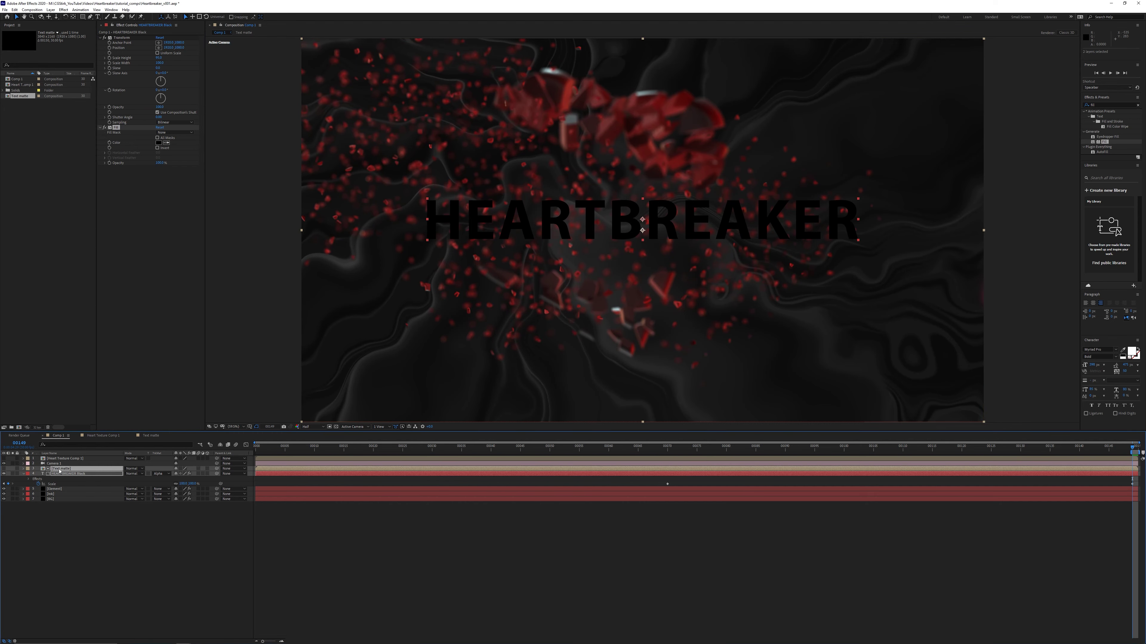
key(ctrl+d)
click(94, 472)
key(Return)
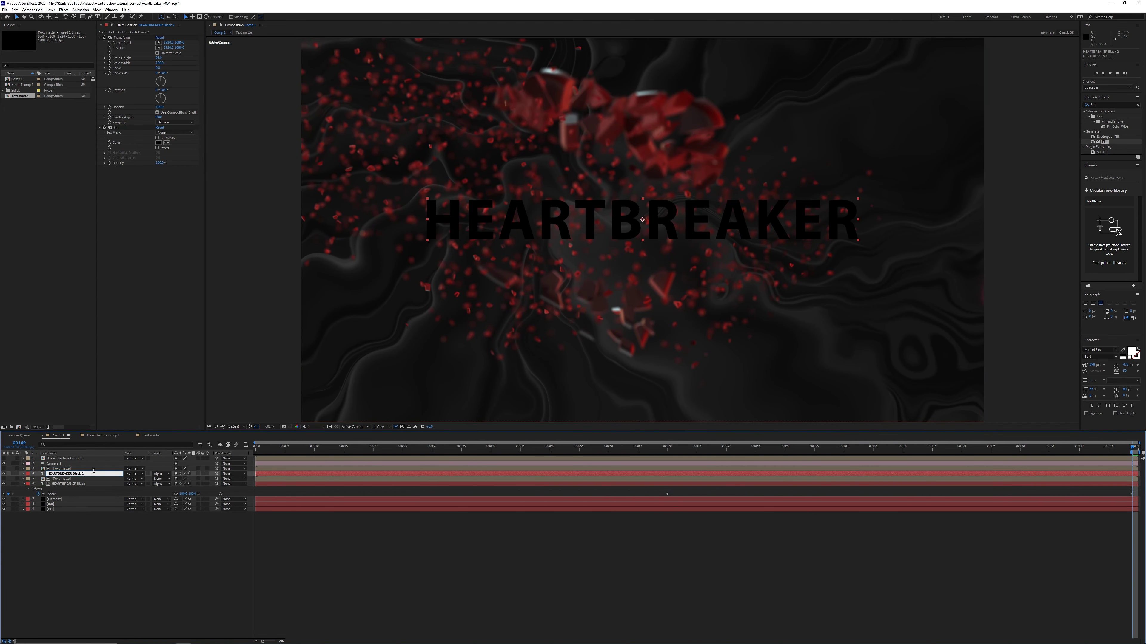
text(Red)
key(Return)
- Set the Fill color of HEARTBREAKER Red to a dark red
click(158, 143)
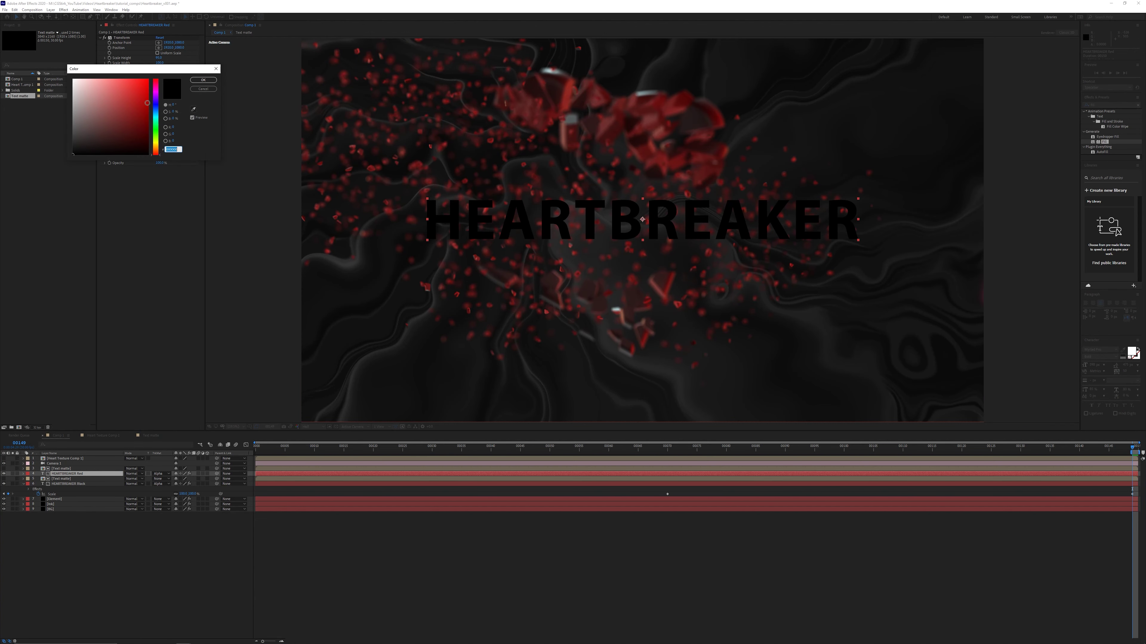
click(140, 105)
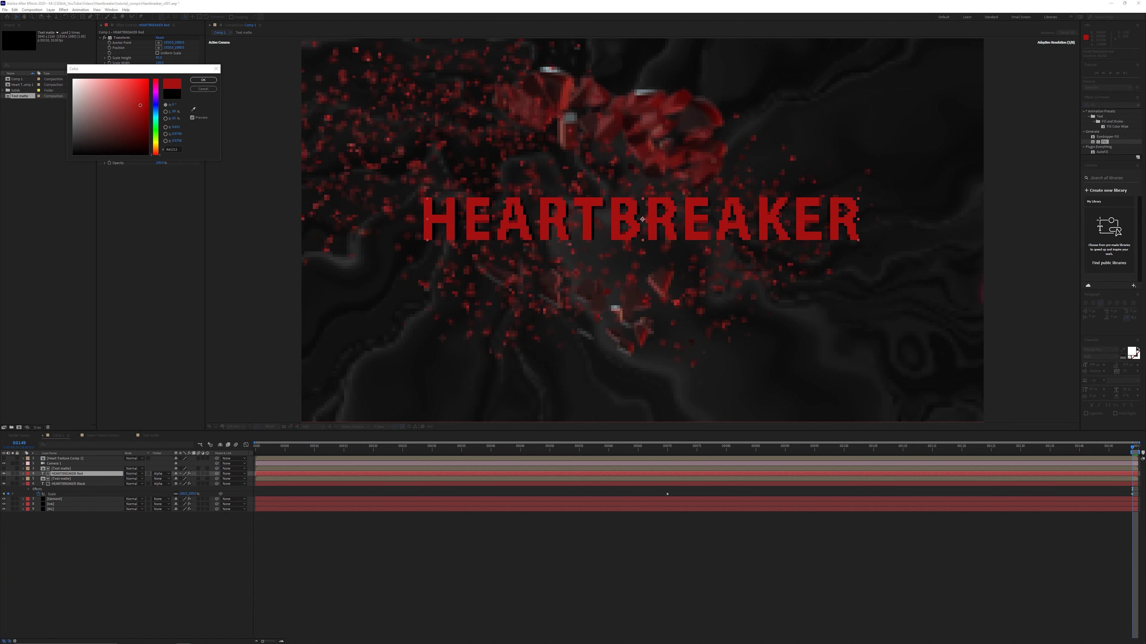
click(198, 82)
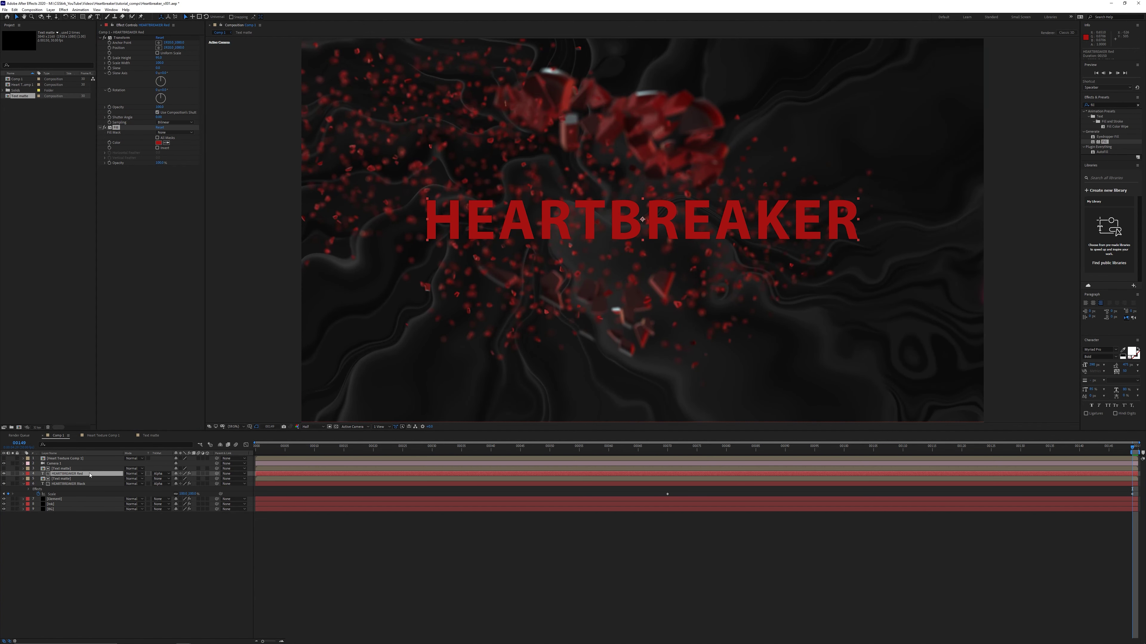
- Duplicate HEARTBREAKER Red together with its Text matte layer and rename the text copy as HEARTBREAKER White
ctrl+click(80, 469)
key(ctrl+d)
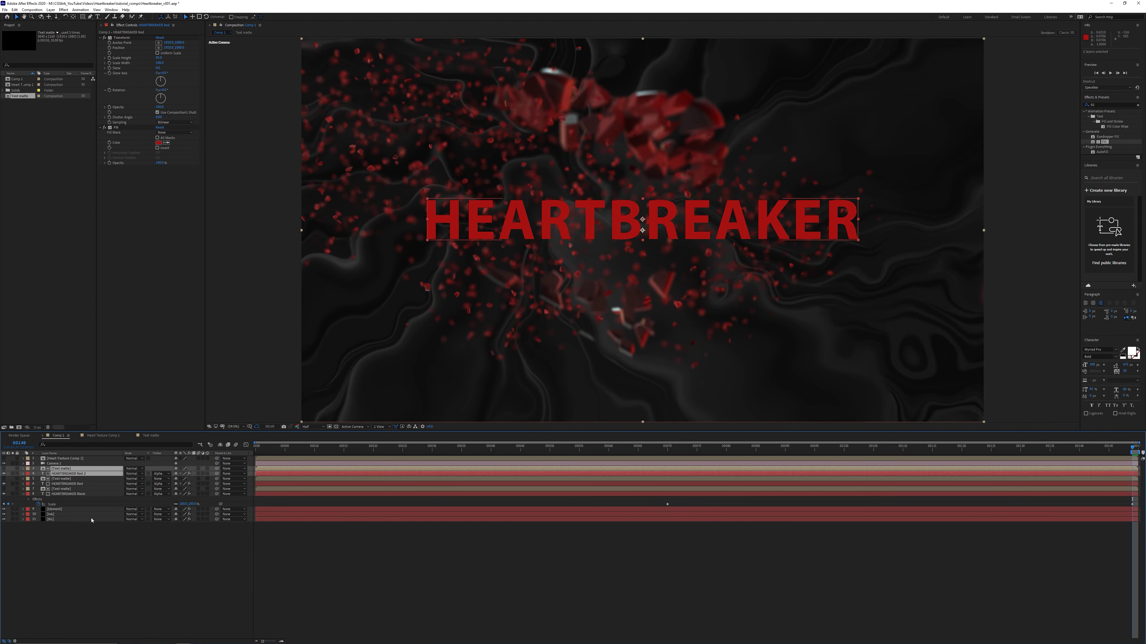
click(84, 473)
key(Return)
text(White)
key(Return)
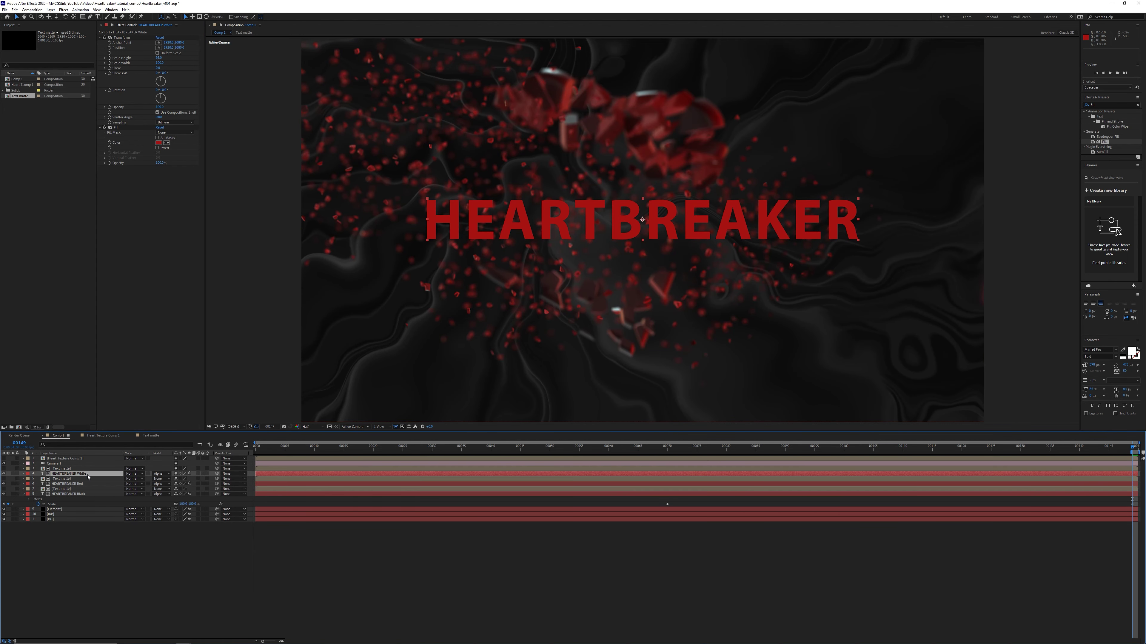
- Set the Fill color of HEARTBREAKER White to a near-white
click(159, 142)
drag(96, 104, 46, 88)
key(Return)
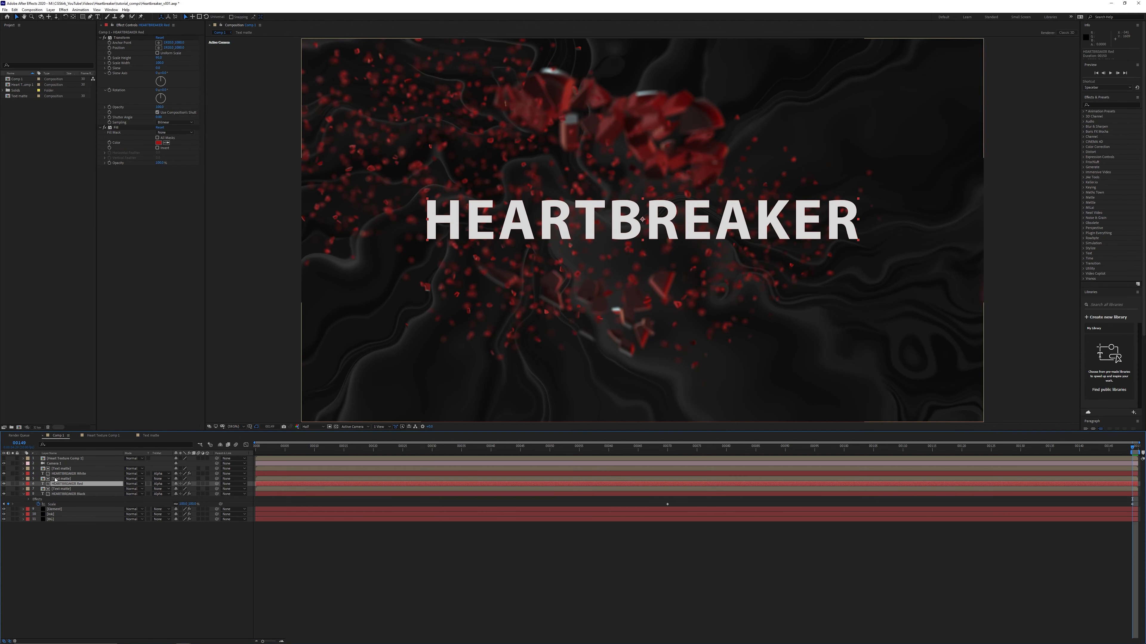
- Apply Roughen Edges to the Text matte layer above HEARTBREAKER Red and adjust the effect's Border and Scale
click(86, 478)
click(1110, 105)
text(roughen)
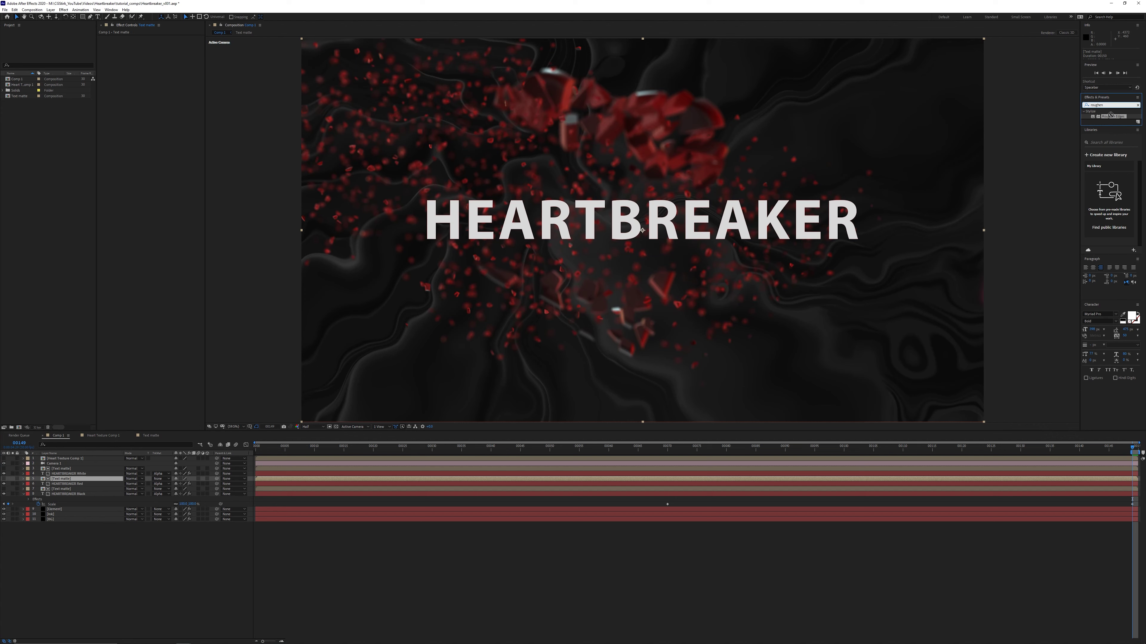
drag(1111, 115, 176, 113)
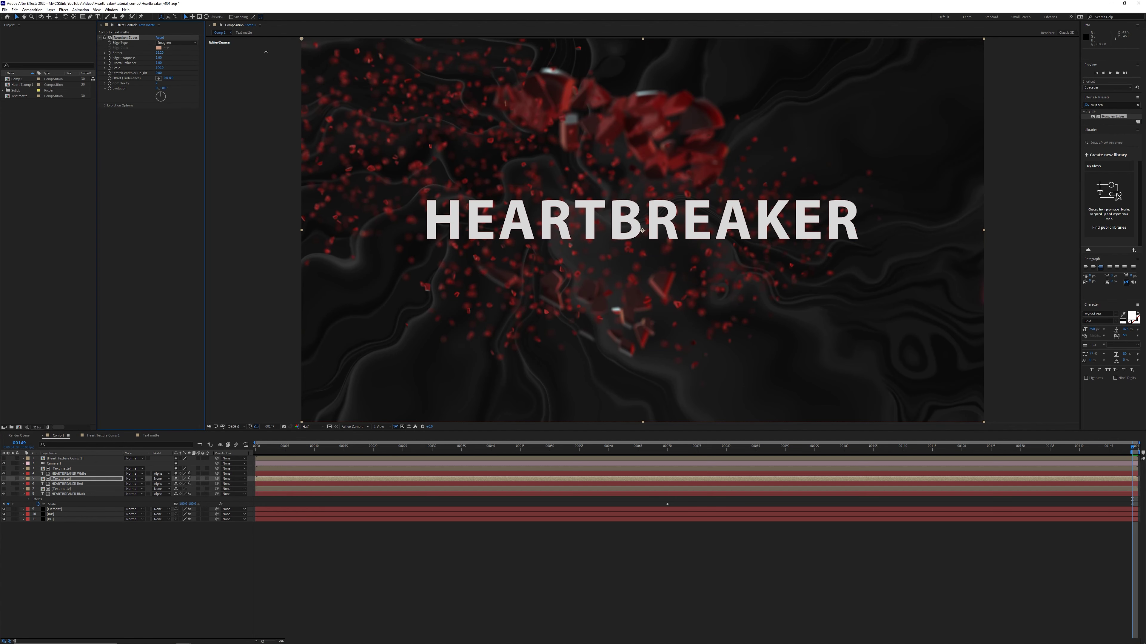
drag(1134, 447, 896, 447)
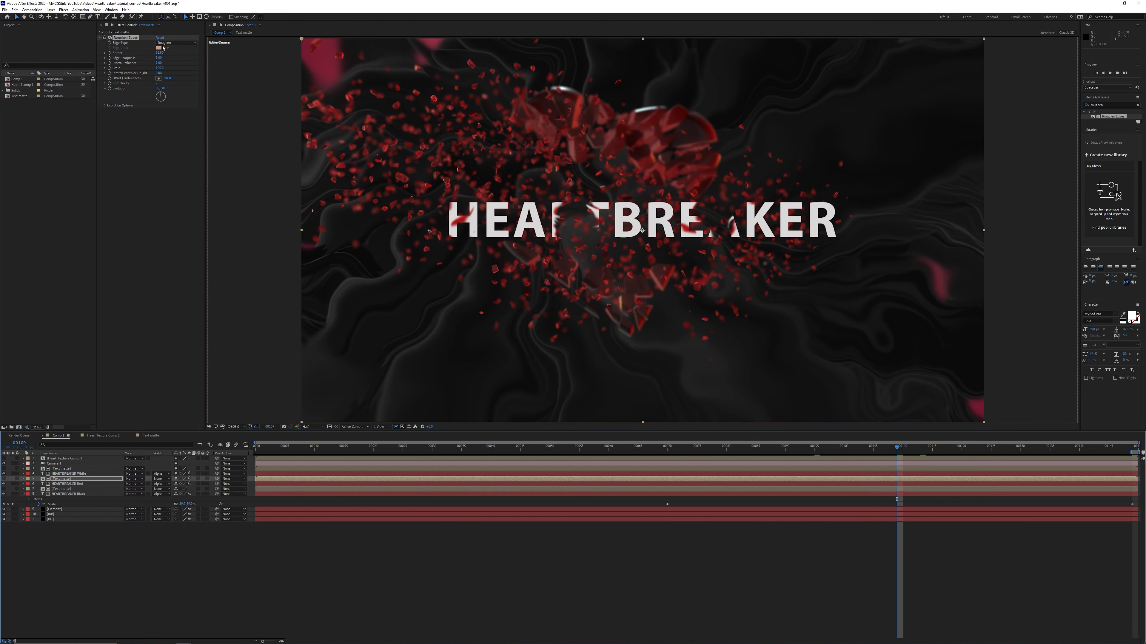
drag(154, 52, 156, 52)
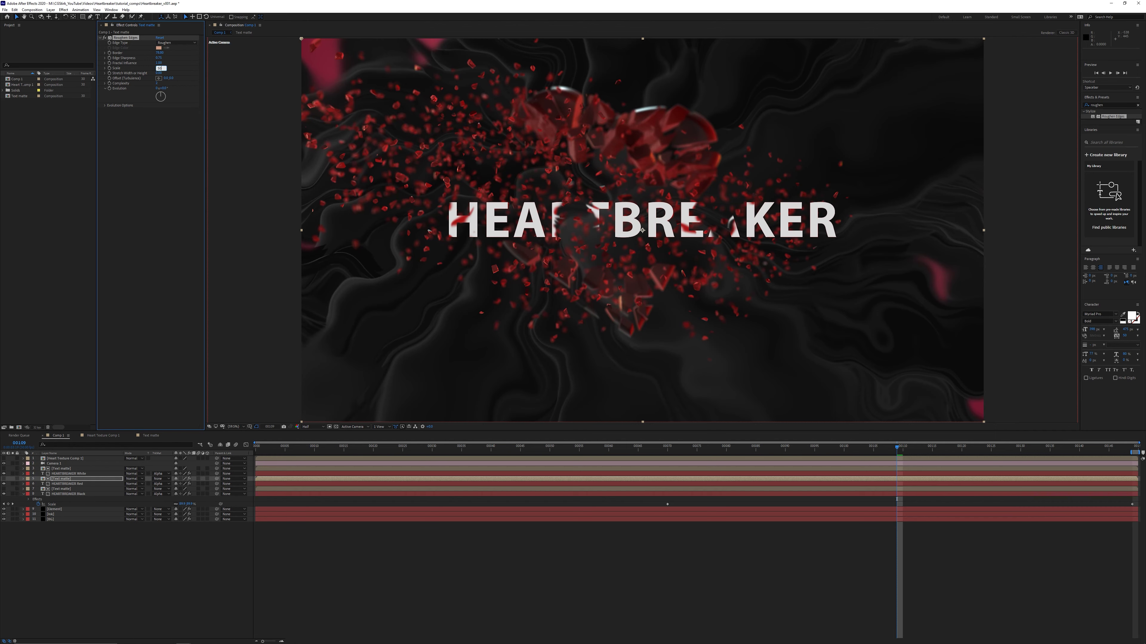
key(slash)
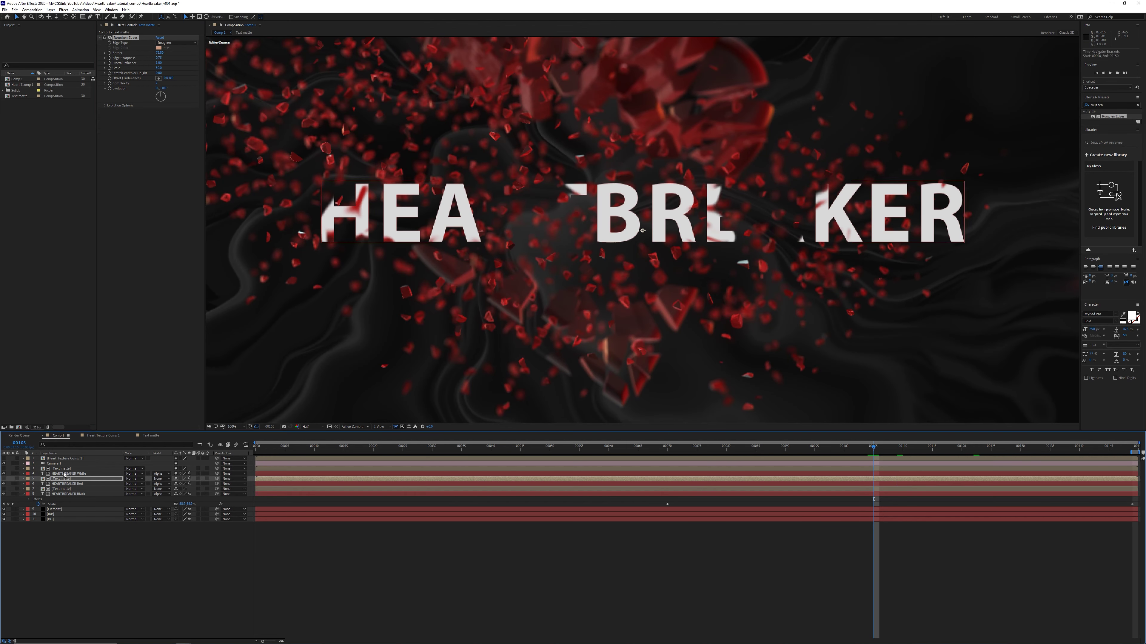
- Apply Roughen Edges to the Text matte layer above HEARTBREAKER White and increase its Border for a softer edge
click(68, 473)
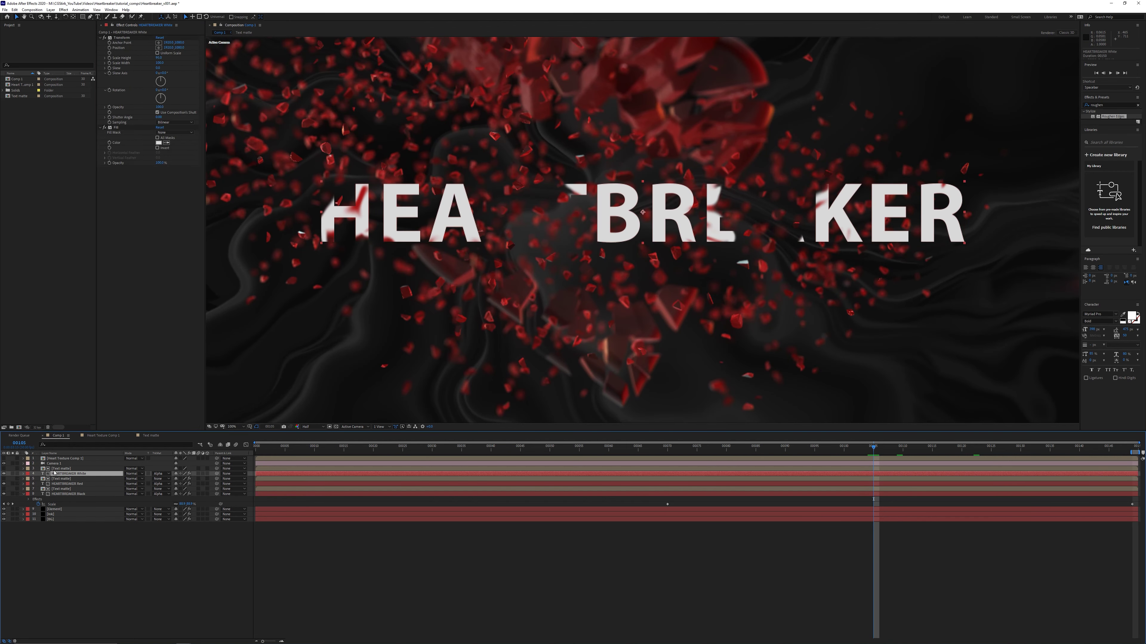
click(67, 469)
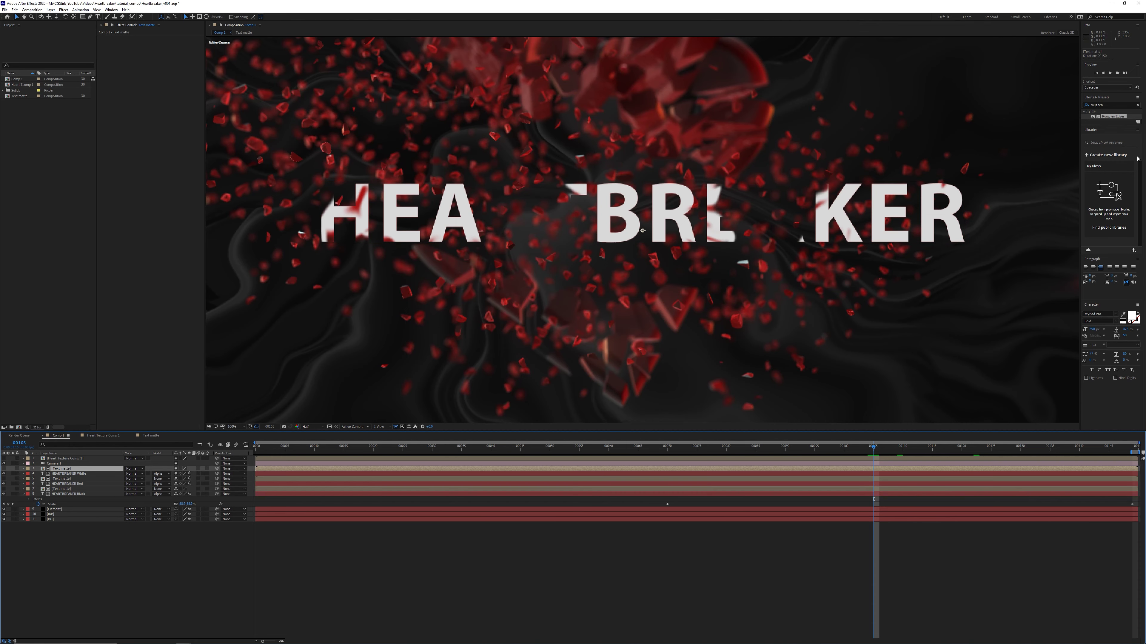
drag(1113, 117, 131, 184)
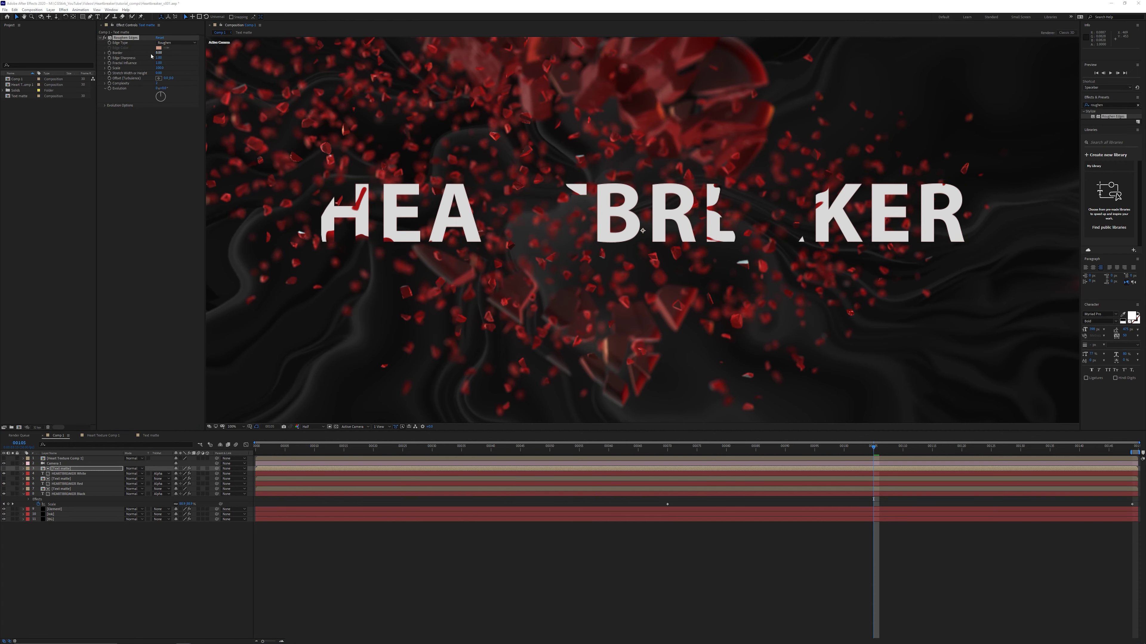
drag(158, 53, 164, 54)
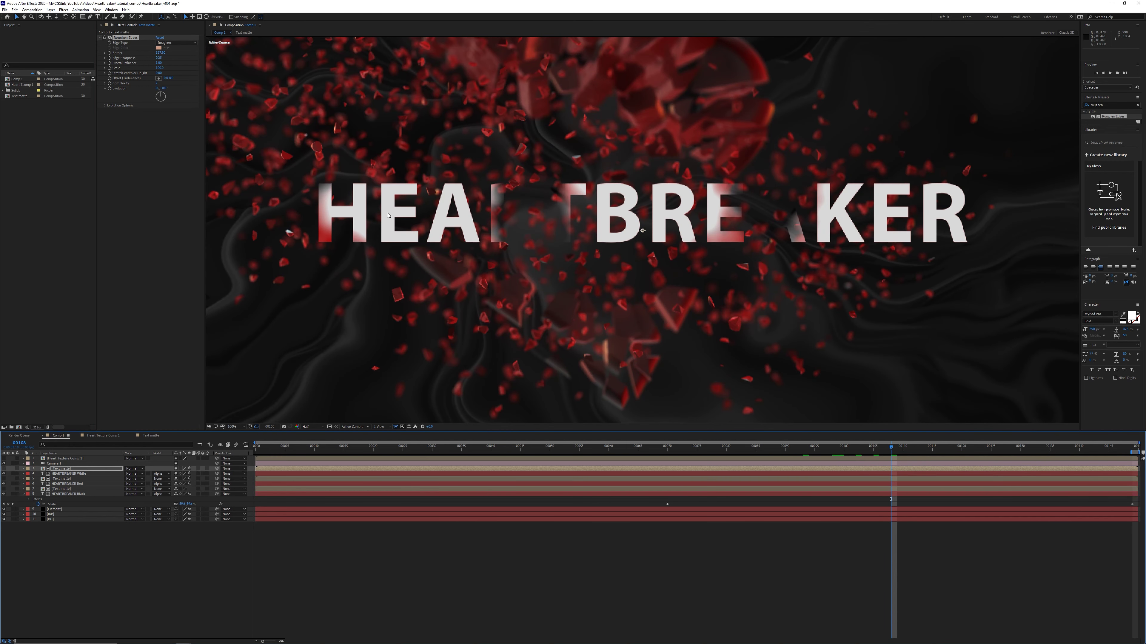
- Preview the title reveal and examine the red and black edges around the white letters at several frames
drag(856, 448, 844, 450)
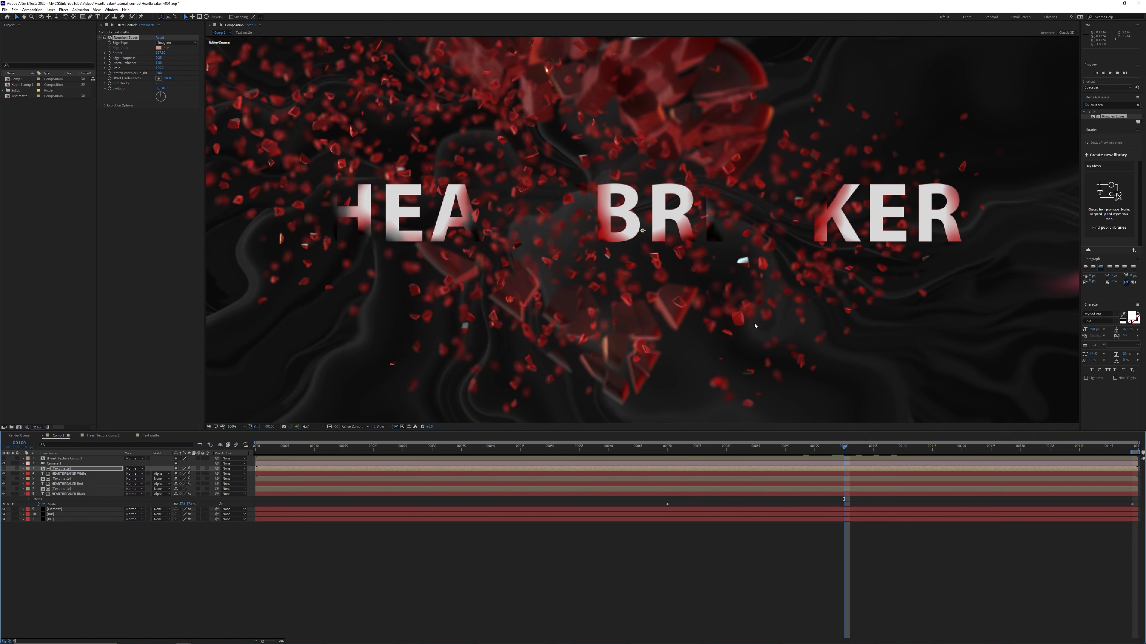
key(period)
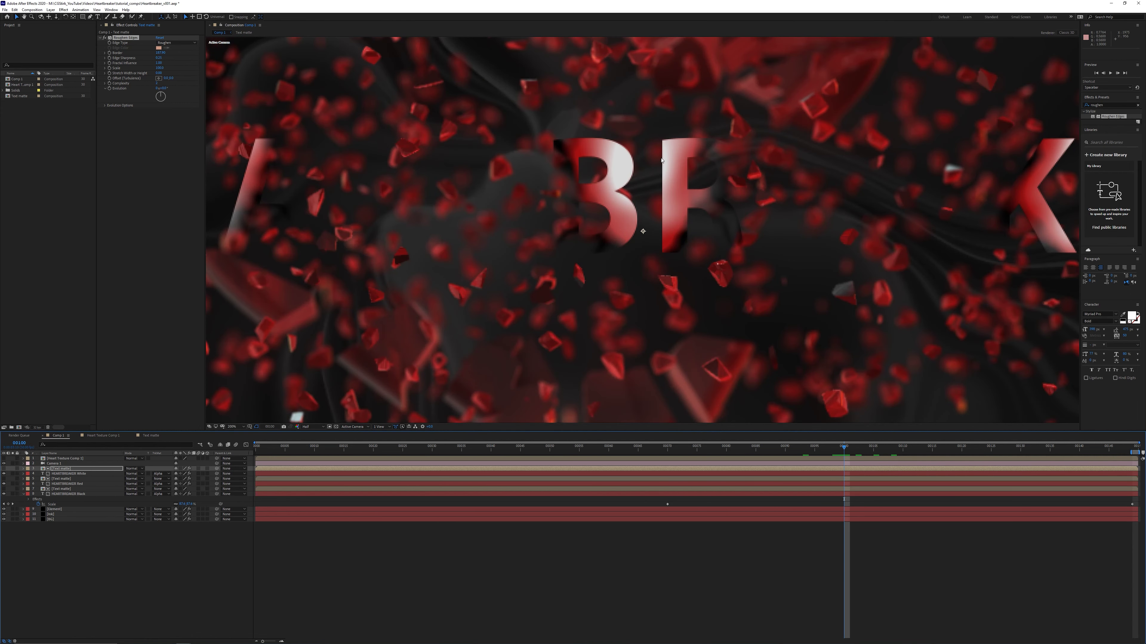
key(comma)
key(comma)
key(space)
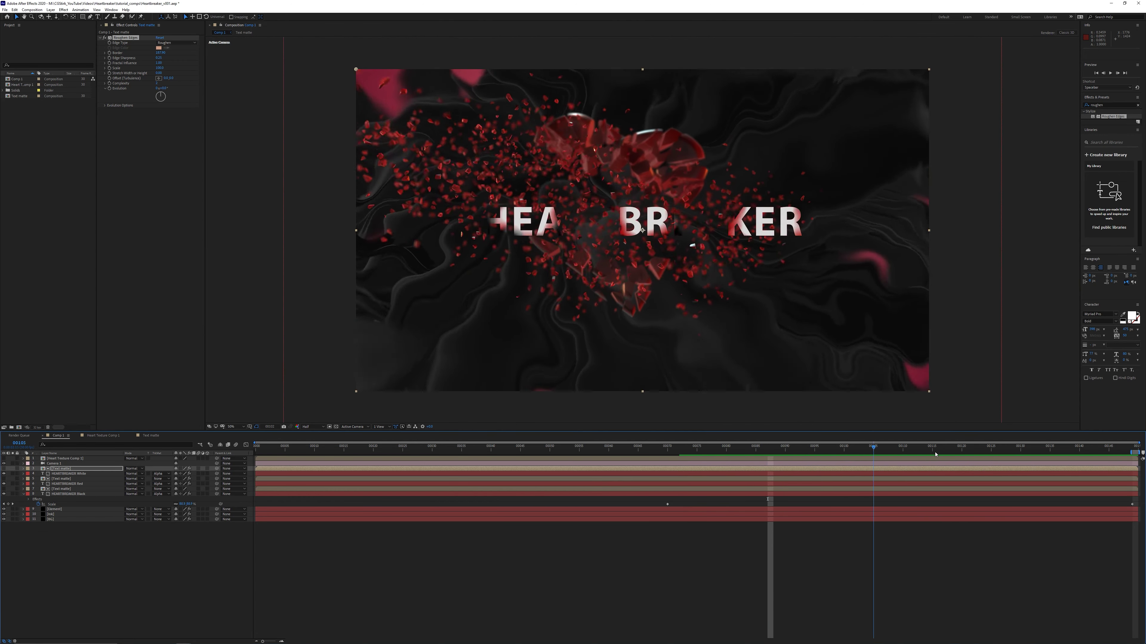
click(866, 455)
drag(866, 456, 873, 454)
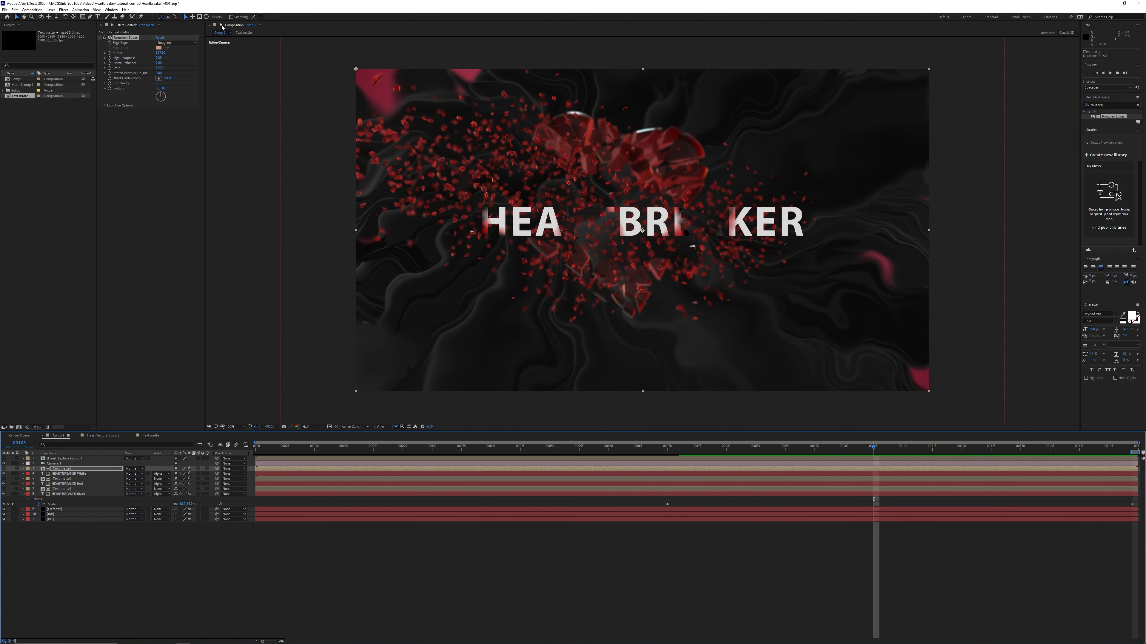
- Open the Text matte composition side by side with Comp 1 and shift all three ink mattes upward
double_click(75, 470)
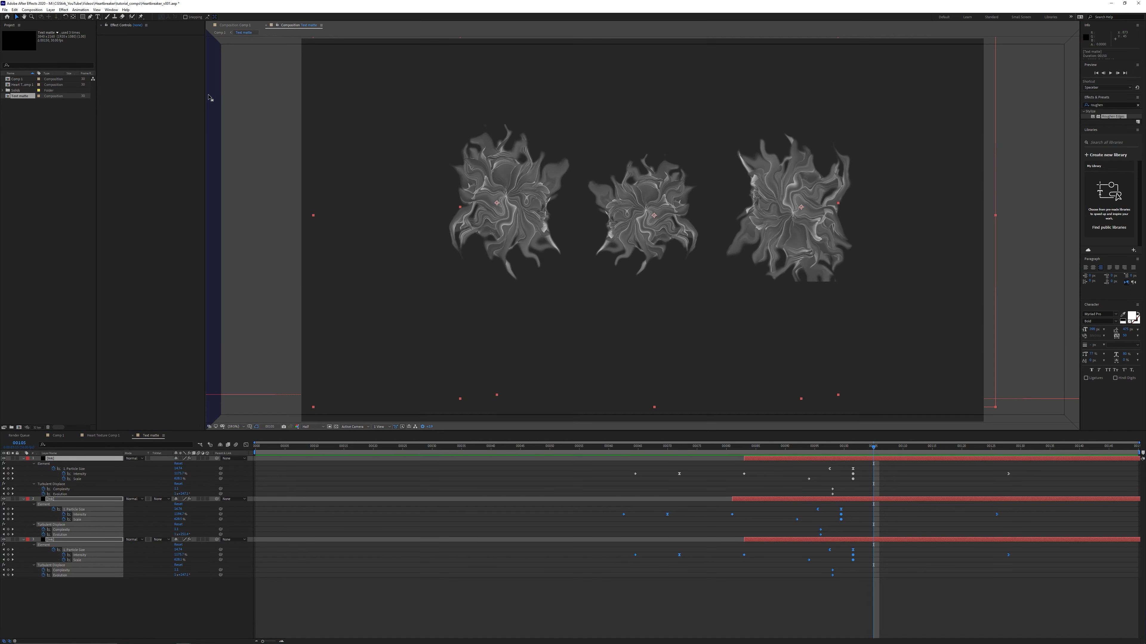
drag(209, 96, 209, 97)
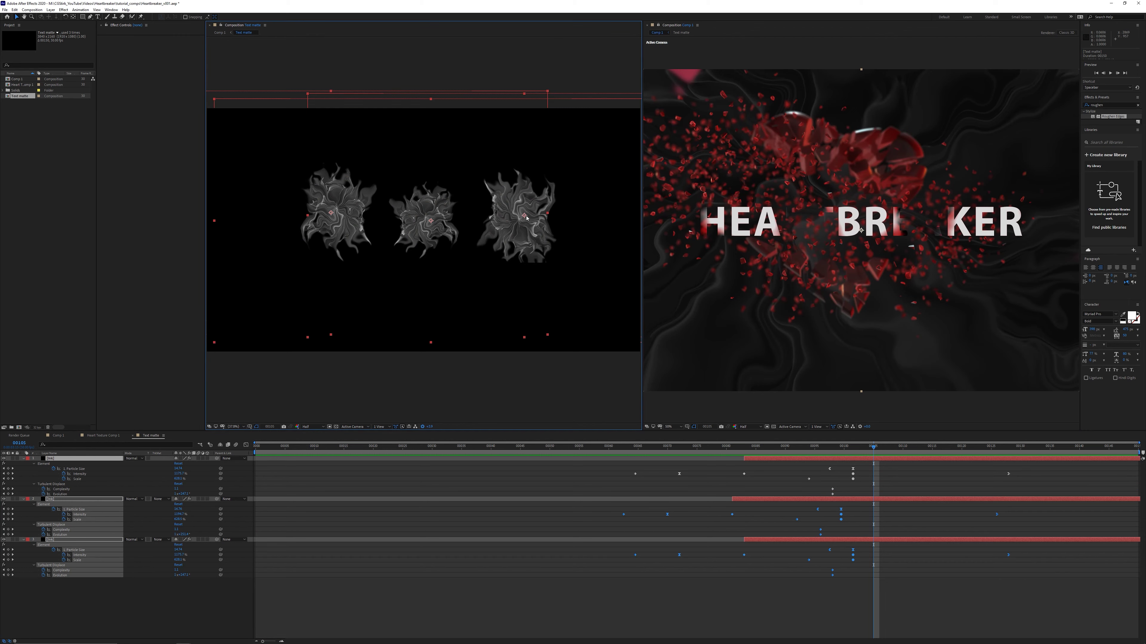
click(523, 188)
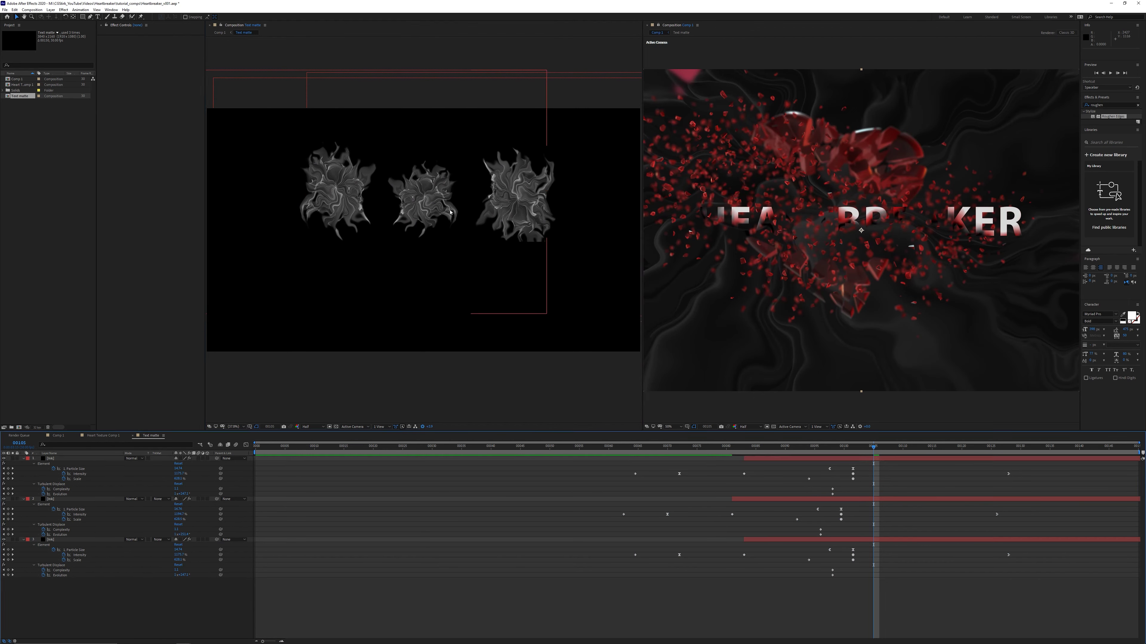
- Reposition the outer ink mattes individually and all mattes together to cover the whole HEARTBREAKER title, and preview Comp 1
drag(518, 198, 492, 193)
click(346, 185)
click(1045, 446)
drag(346, 186, 359, 191)
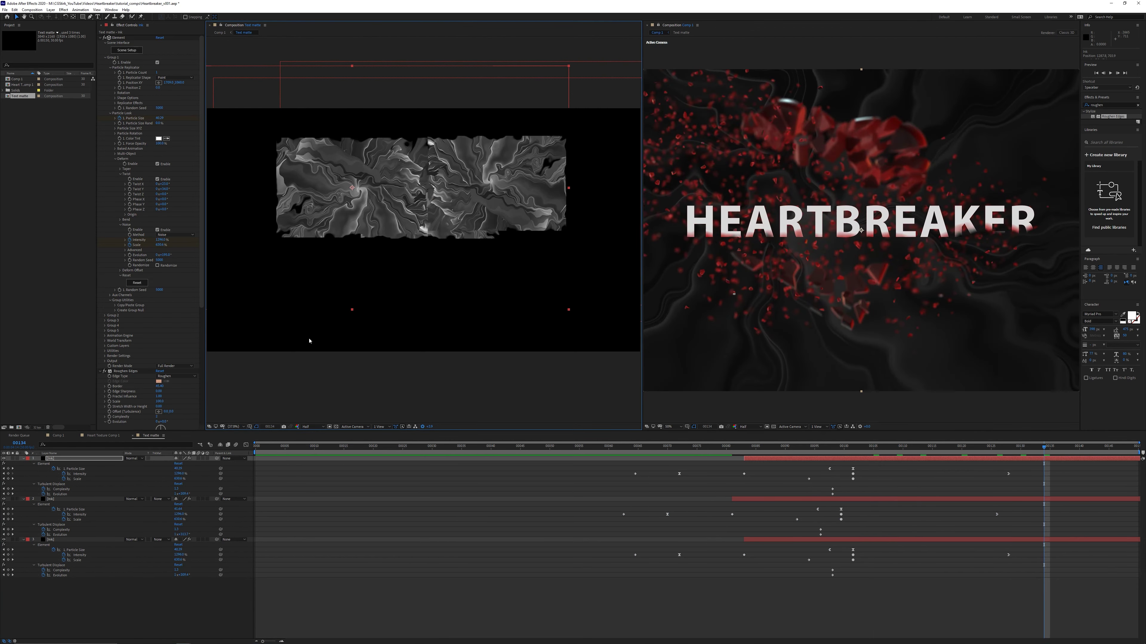
drag(496, 194, 509, 201)
click(1126, 446)
key(ctrl+a)
drag(387, 227, 386, 227)
key(space)
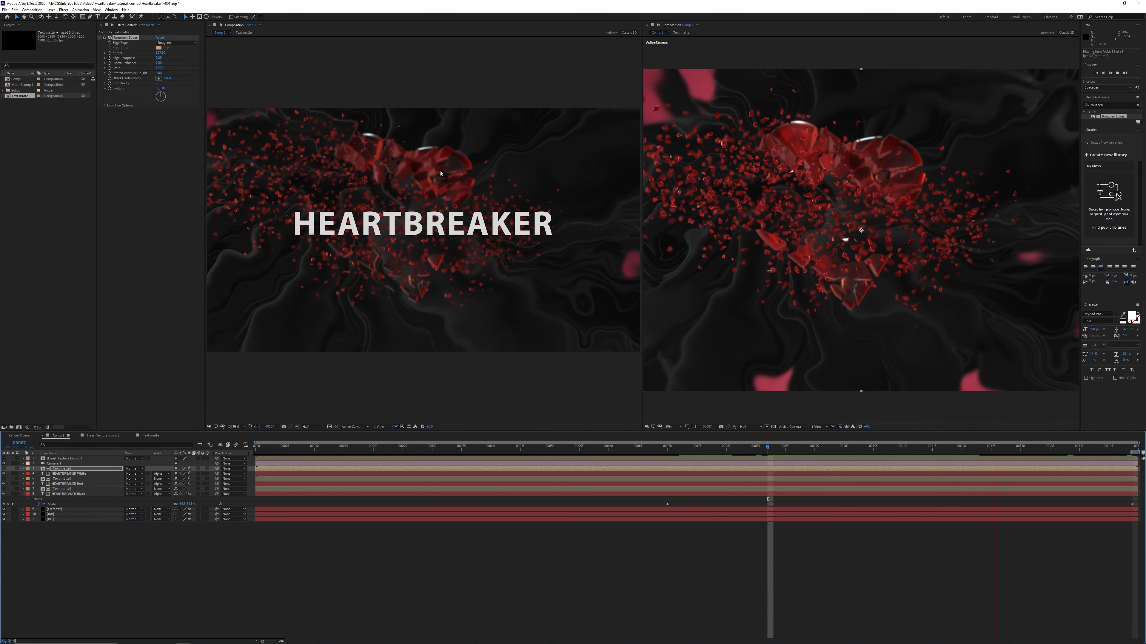
key(space)
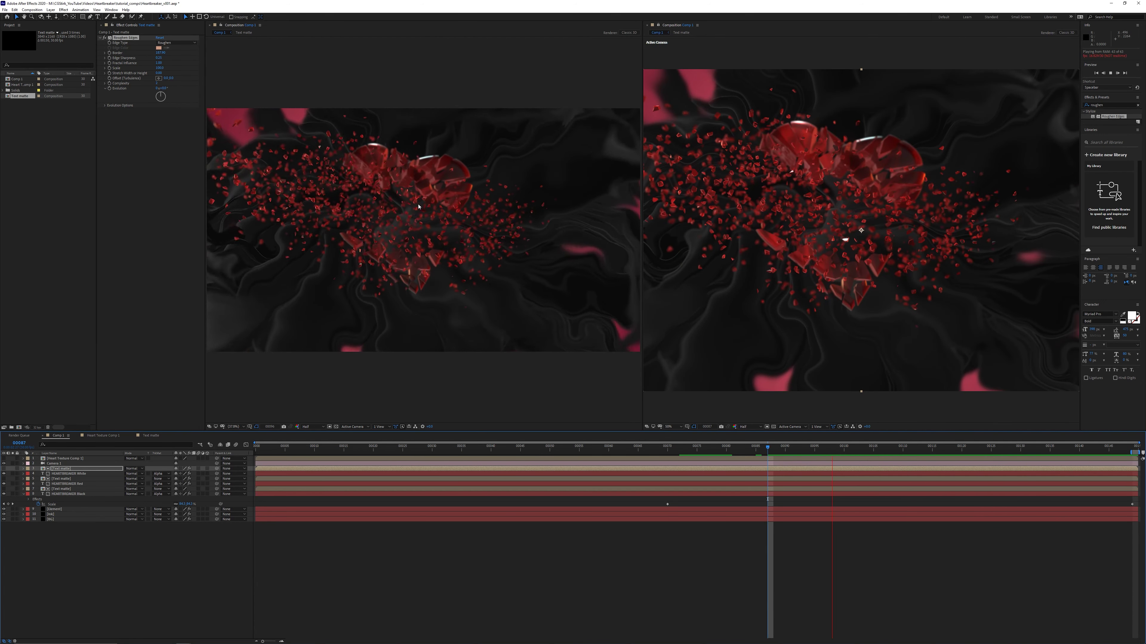